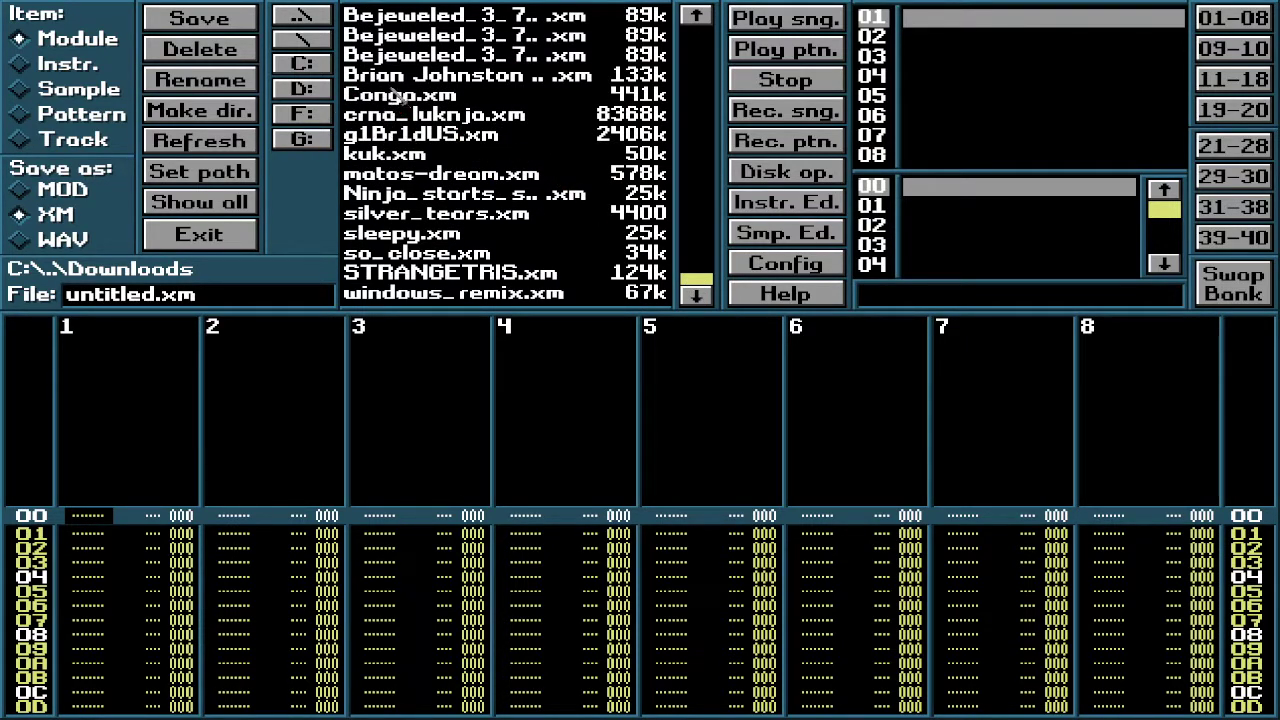
# Step: Load the module bBs_uL.xm from the Downloads folder
pyautogui.scroll(3, 385, 103)
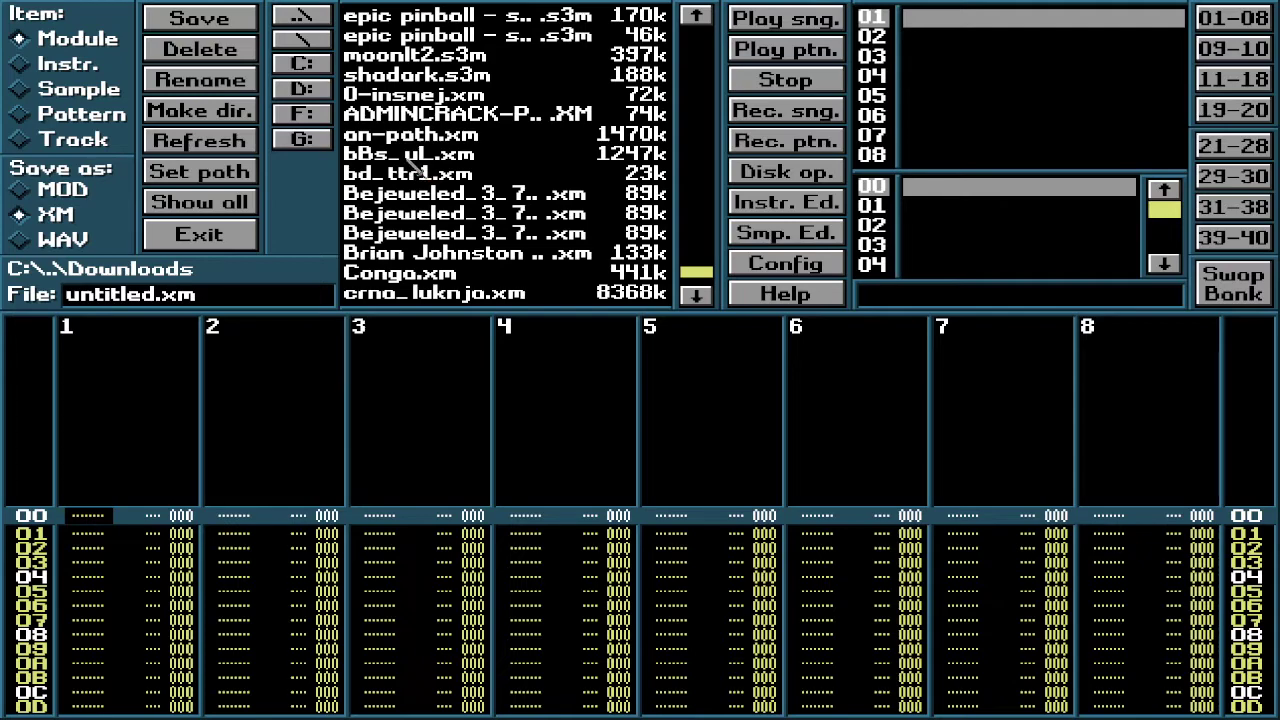
pyautogui.click(410, 158)
pyautogui.click(246, 244)
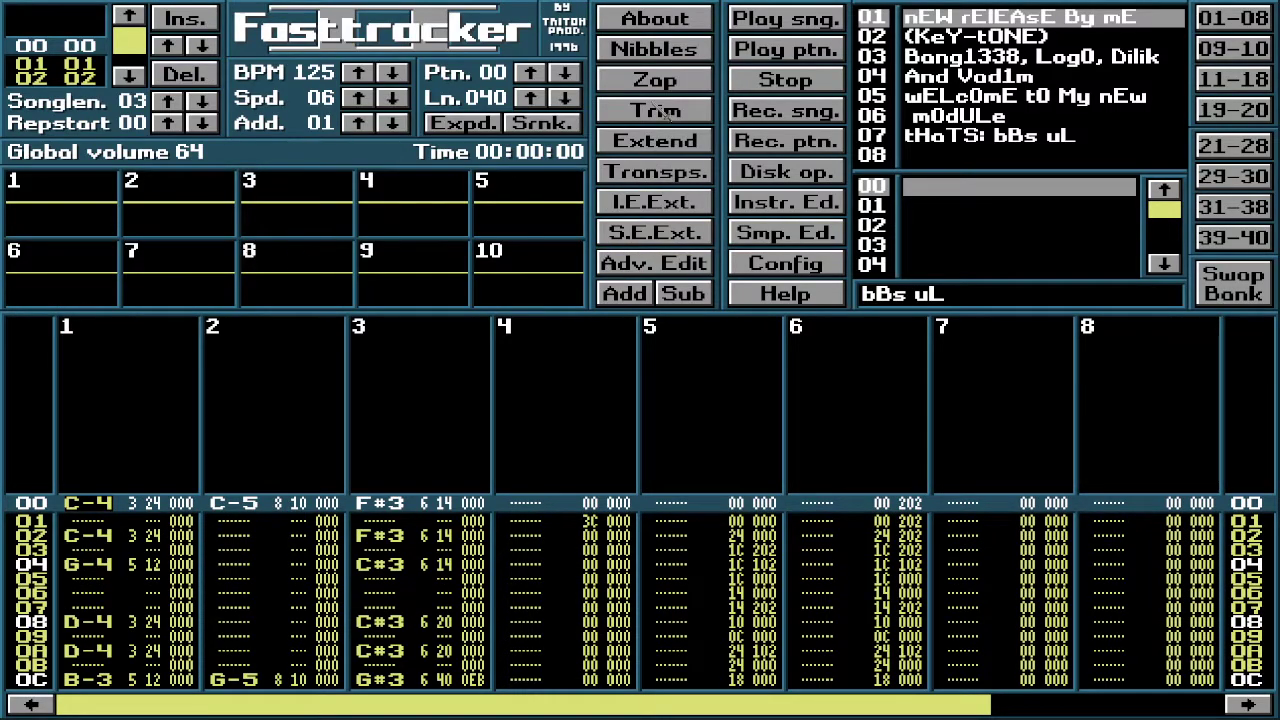
# Step: Play the whole song, stop it, and look through the rows of pattern 02
pyautogui.click(765, 30)
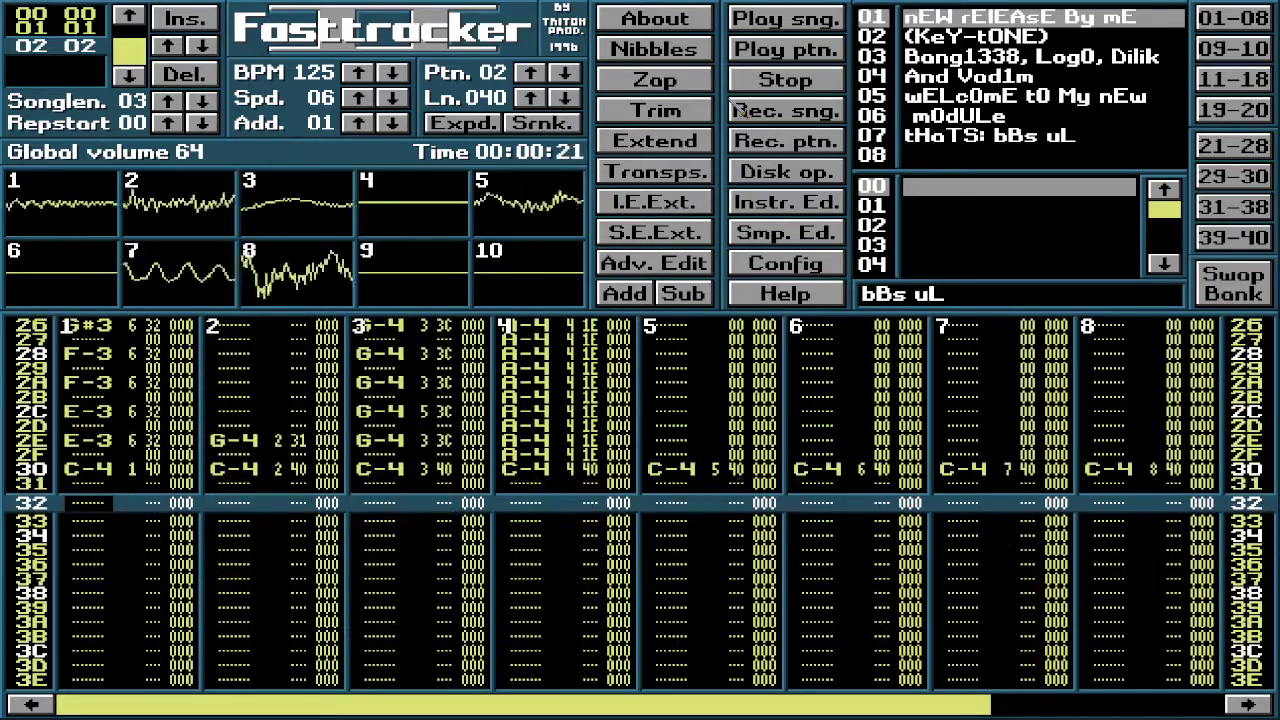
pyautogui.click(790, 86)
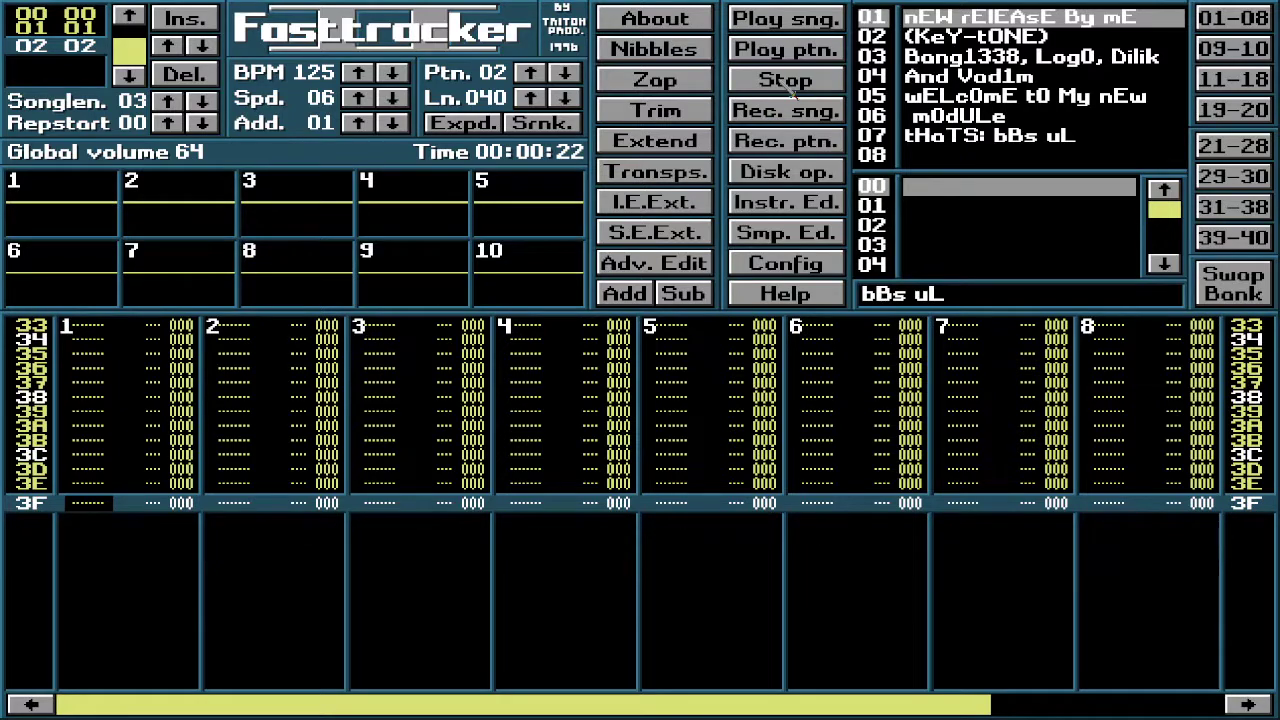
pyautogui.scroll(15, 740, 670)
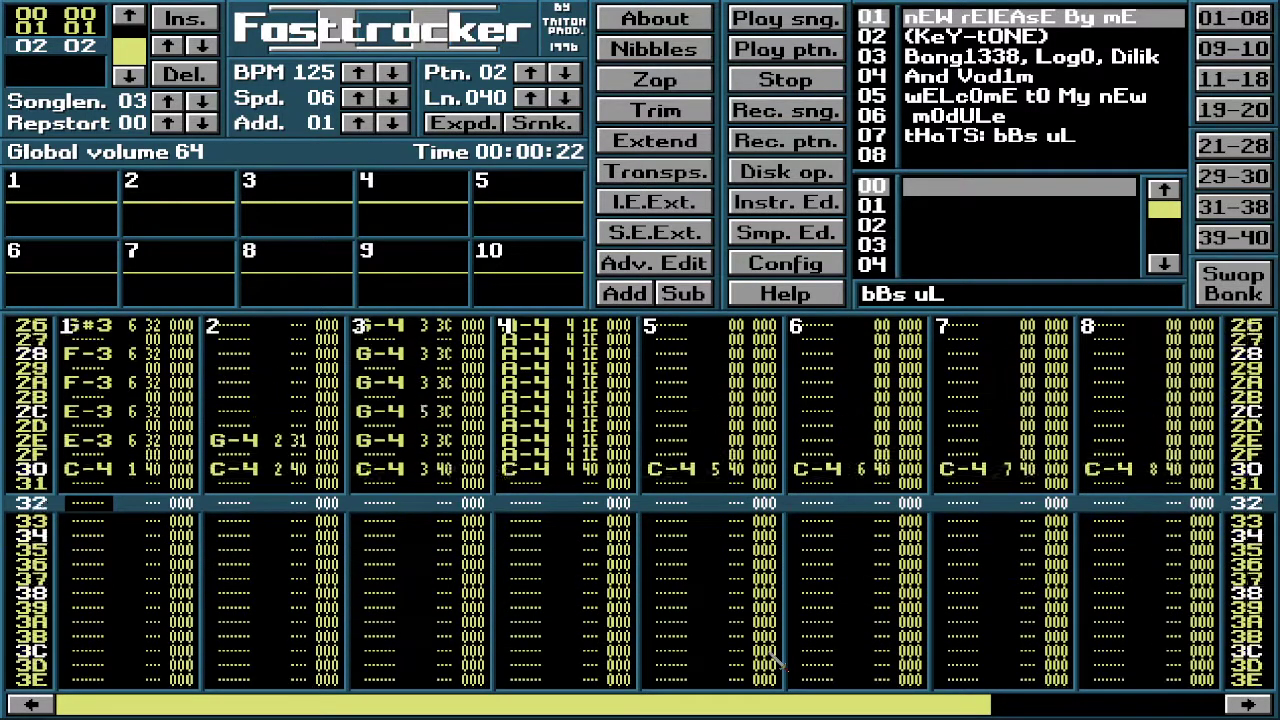
pyautogui.scroll(9, 774, 663)
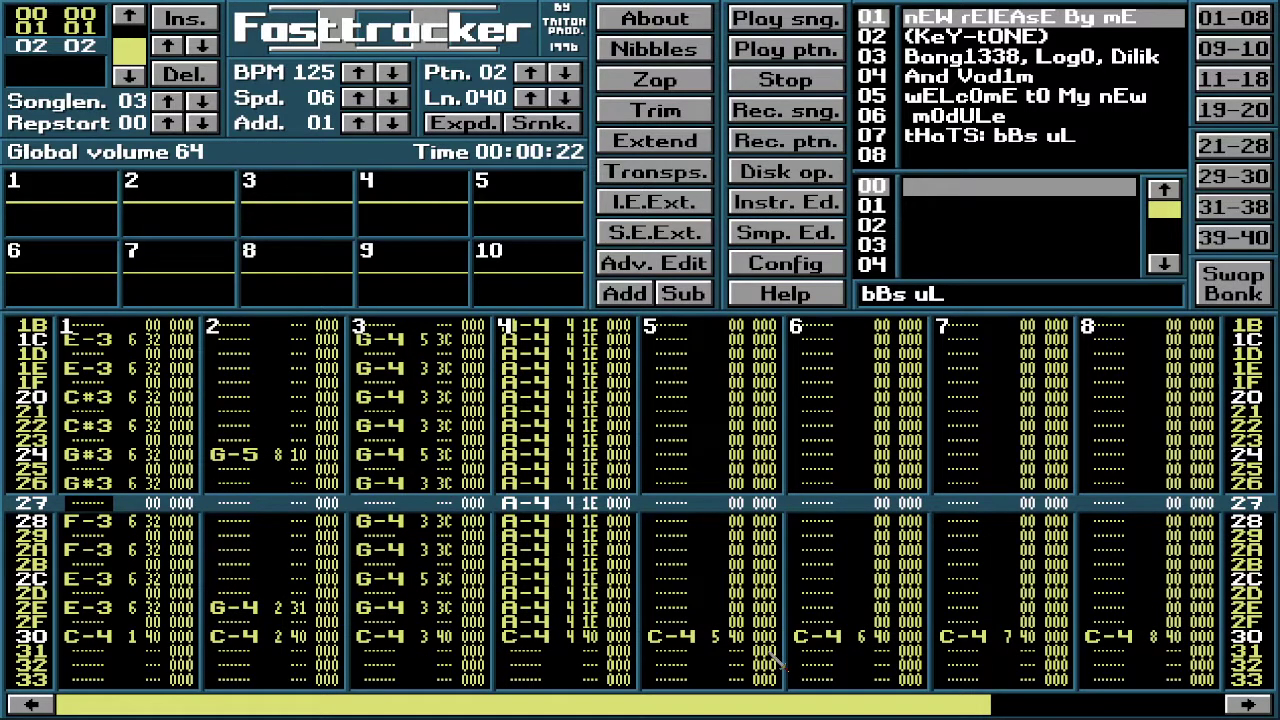
pyautogui.scroll(10, 778, 665)
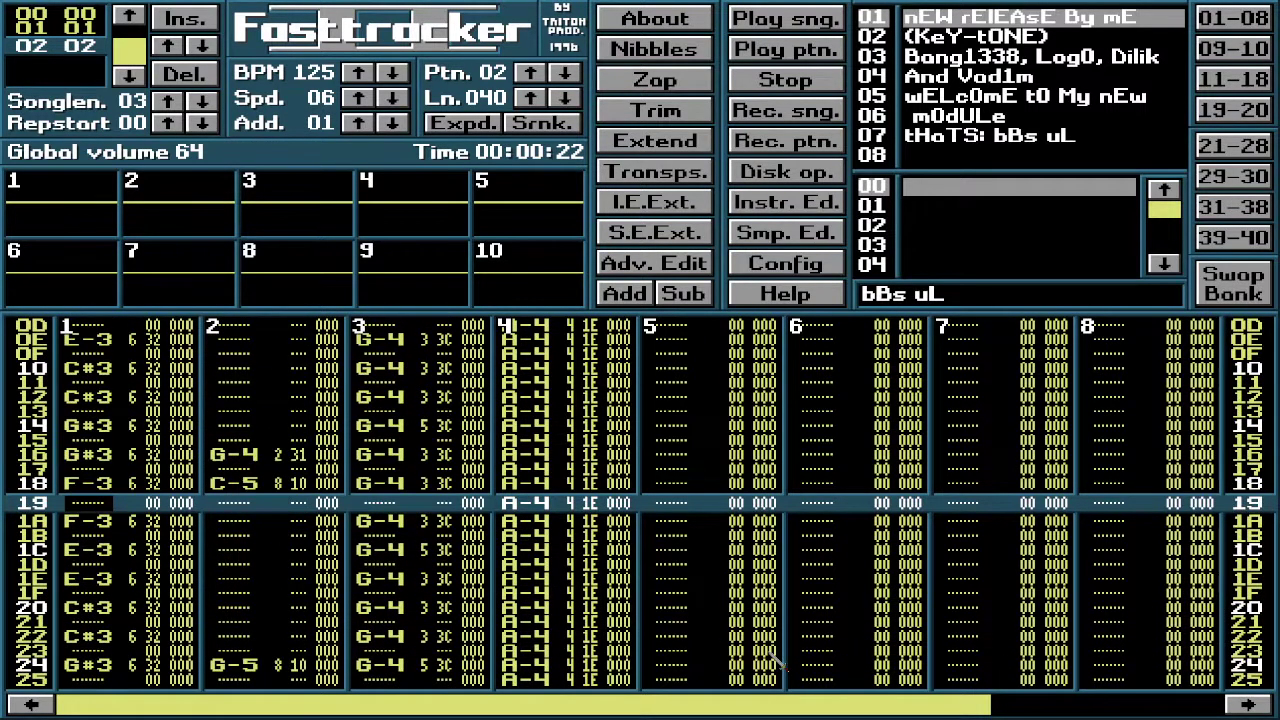
pyautogui.scroll(-4, 778, 665)
pyautogui.scroll(-10, 778, 665)
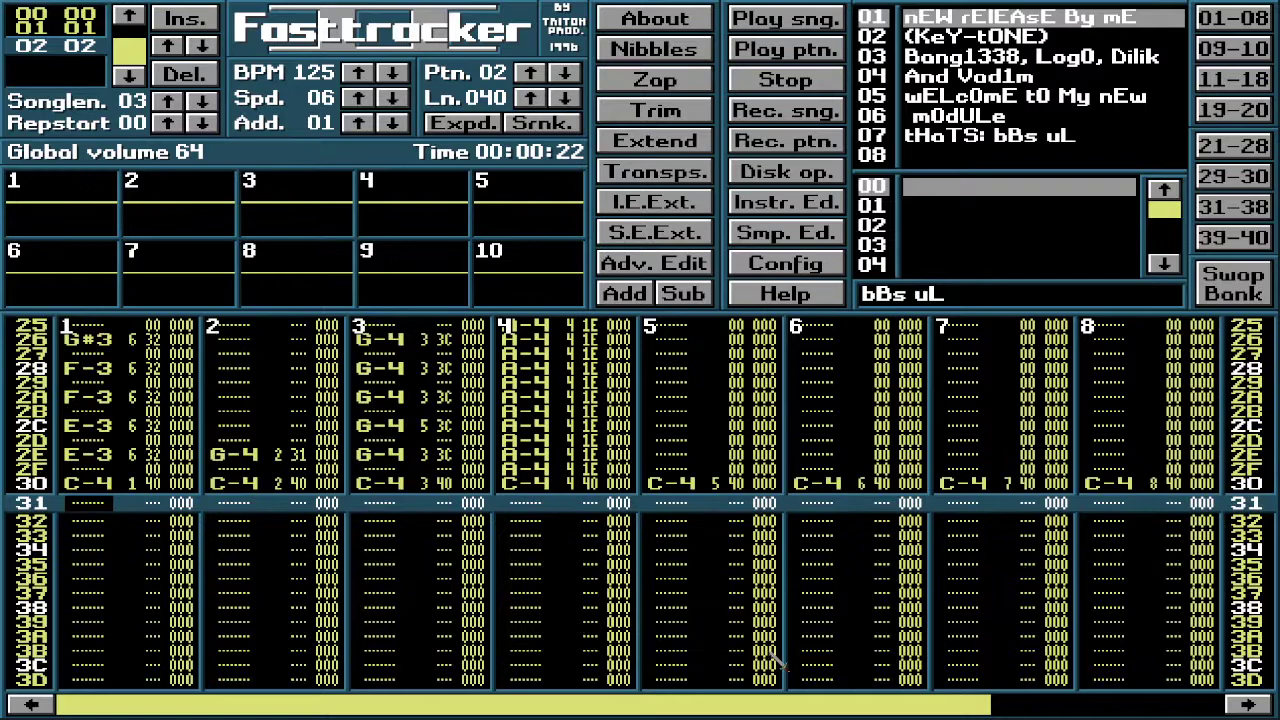
# Step: In pattern 00, turn on edit mode and clear the channel 4 volume values from row 00 through row 17
pyautogui.hotkey('shift', 'Left')
pyautogui.hotkey('shift', 'Left')
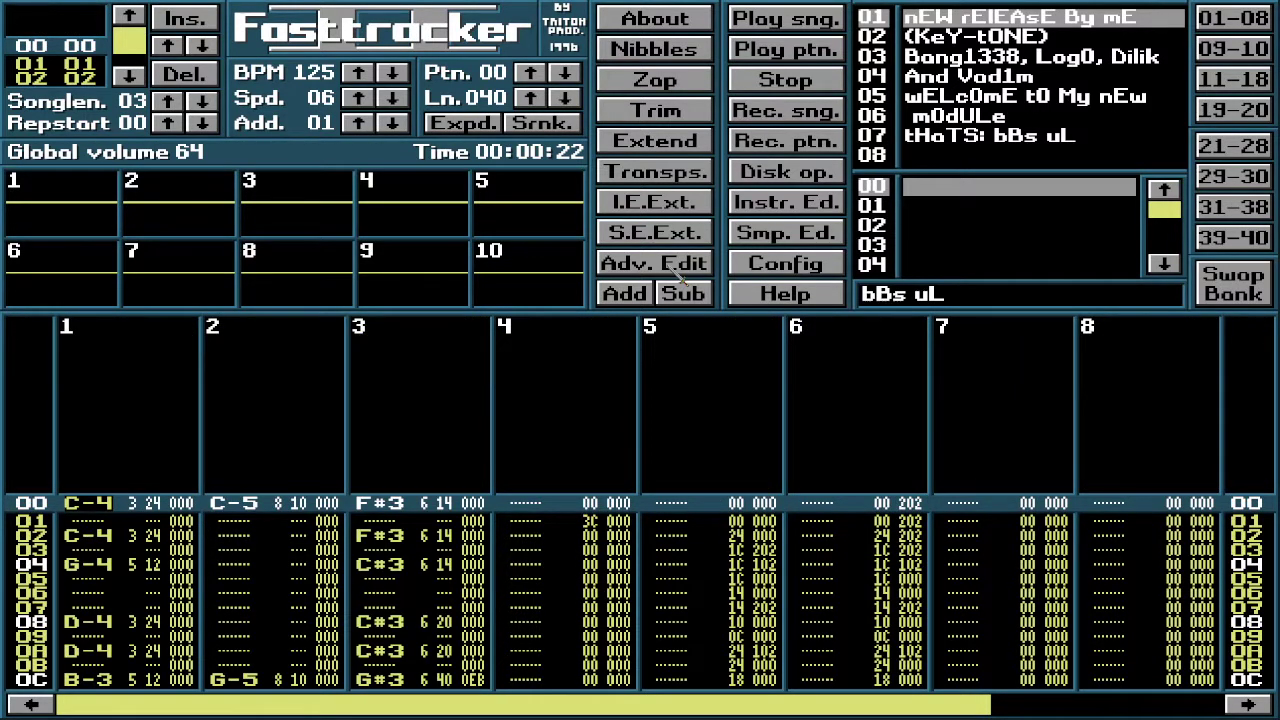
pyautogui.press('Right')
pyautogui.press('Right')
pyautogui.press('Right')
pyautogui.press('Right')
pyautogui.press('Right')
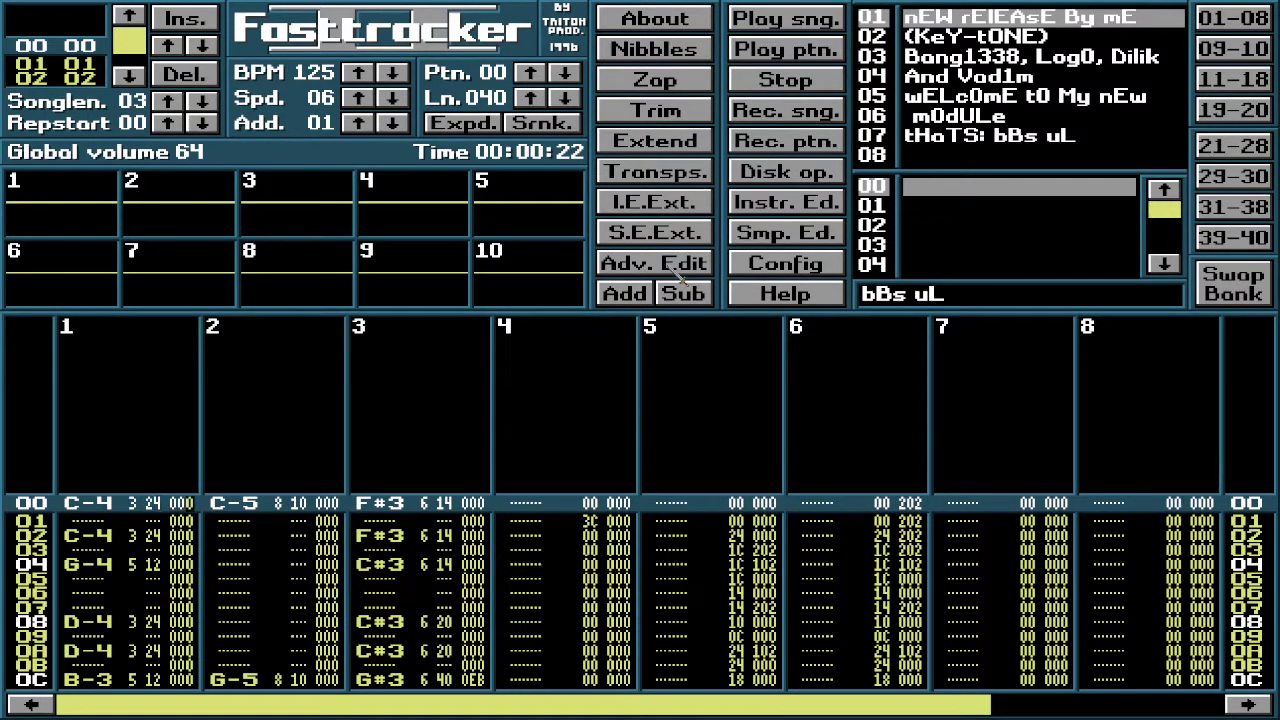
pyautogui.press('Right')
pyautogui.press('Right')
pyautogui.press('Right')
pyautogui.press('Right')
pyautogui.press('Right')
pyautogui.press('Right')
pyautogui.press('Right')
pyautogui.press('Right')
pyautogui.press('Right')
pyautogui.press('Right')
pyautogui.press('Right')
pyautogui.press('Right')
pyautogui.press('Right')
pyautogui.press('Right')
pyautogui.press('Right')
pyautogui.press('Right')
pyautogui.press('Right')
pyautogui.press('space')
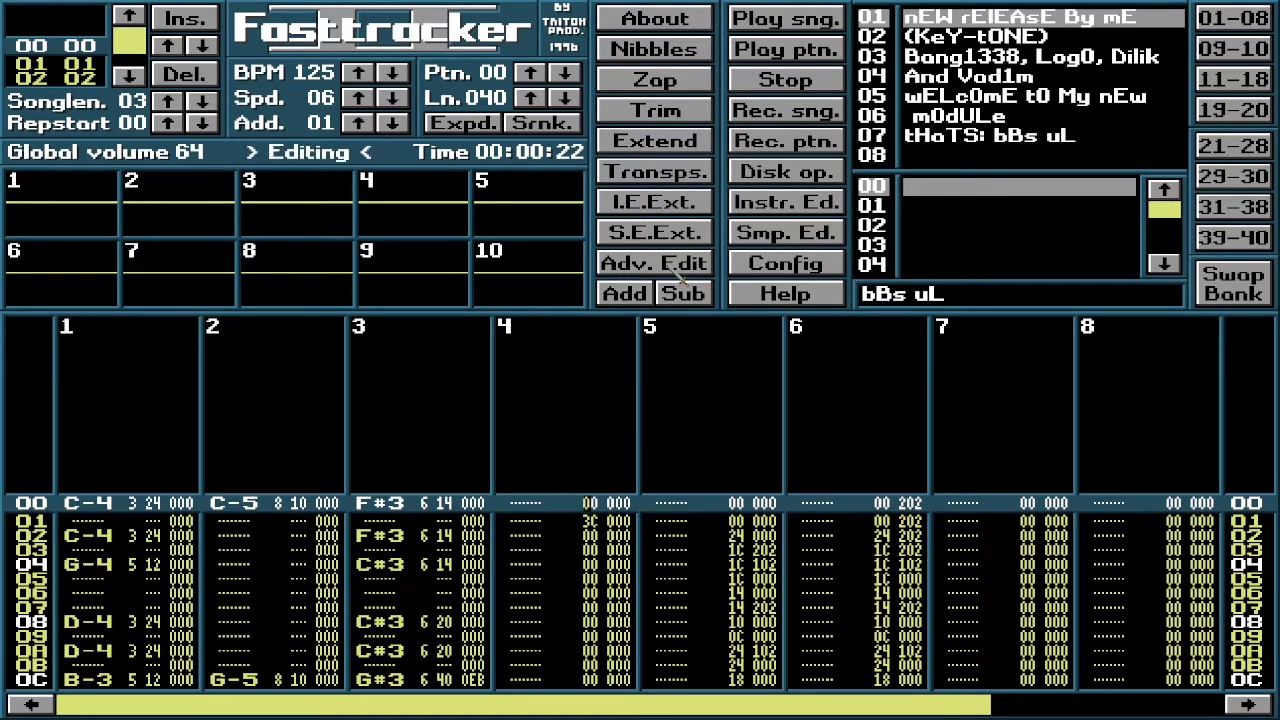
pyautogui.press('Down')
pyautogui.press('Down')
pyautogui.press('Down')
pyautogui.press('Down')
pyautogui.press('Down')
pyautogui.press('Down')
pyautogui.press('Down')
pyautogui.press('Down')
pyautogui.press('Down')
pyautogui.press('Down')
pyautogui.press('Down')
pyautogui.press('Down')
pyautogui.press('Down')
pyautogui.press('Down')
pyautogui.press('Down')
pyautogui.press('Down')
pyautogui.press('Down')
pyautogui.press('Down')
pyautogui.press('Down')
pyautogui.press('Down')
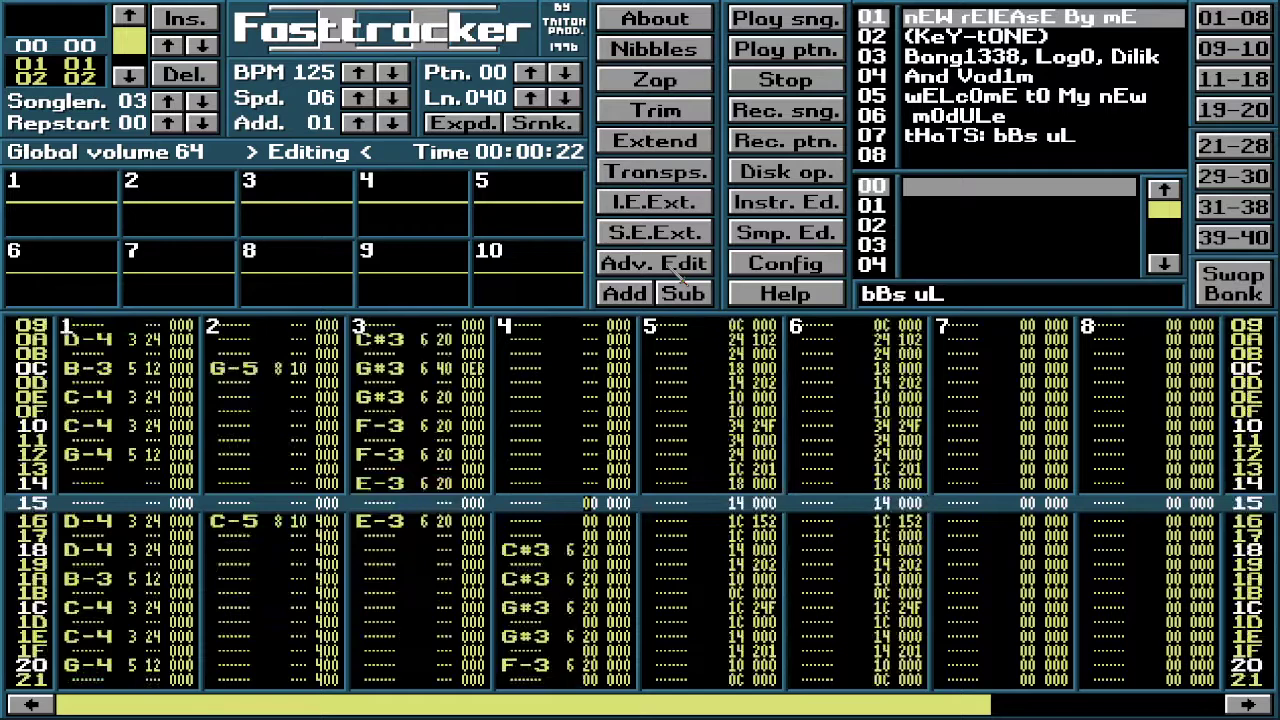
pyautogui.press('Down')
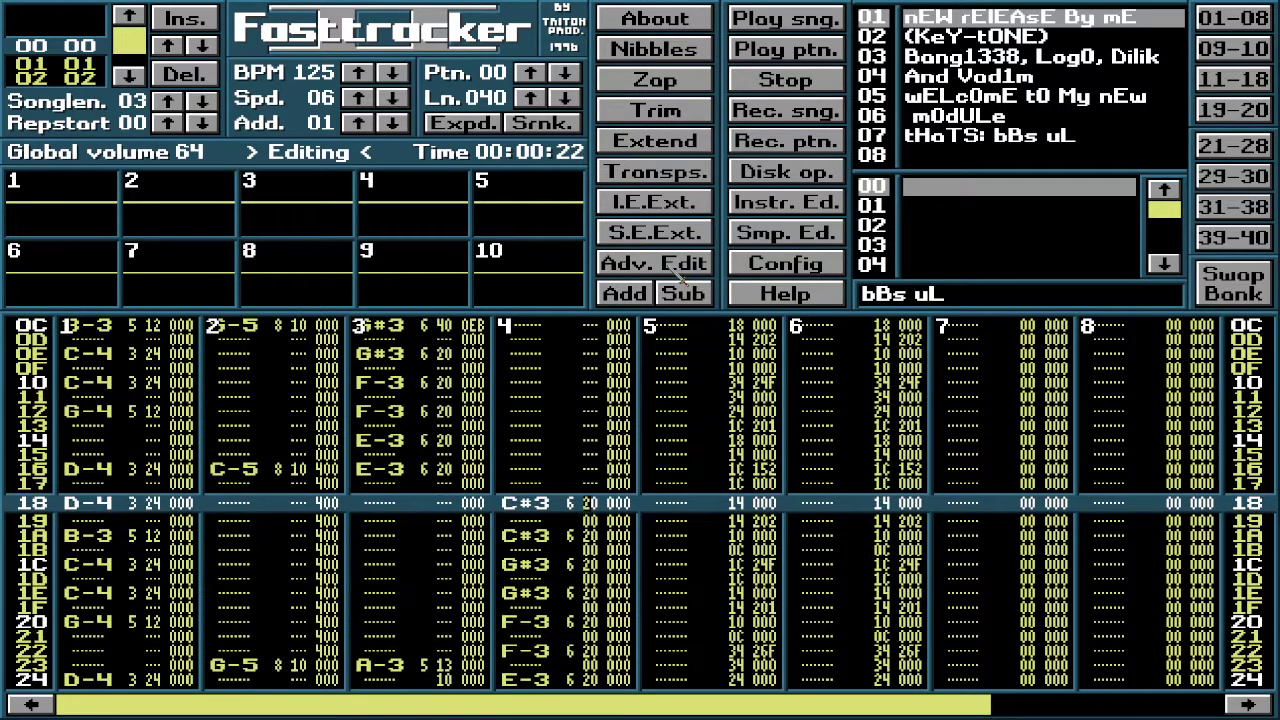
pyautogui.press('Down')
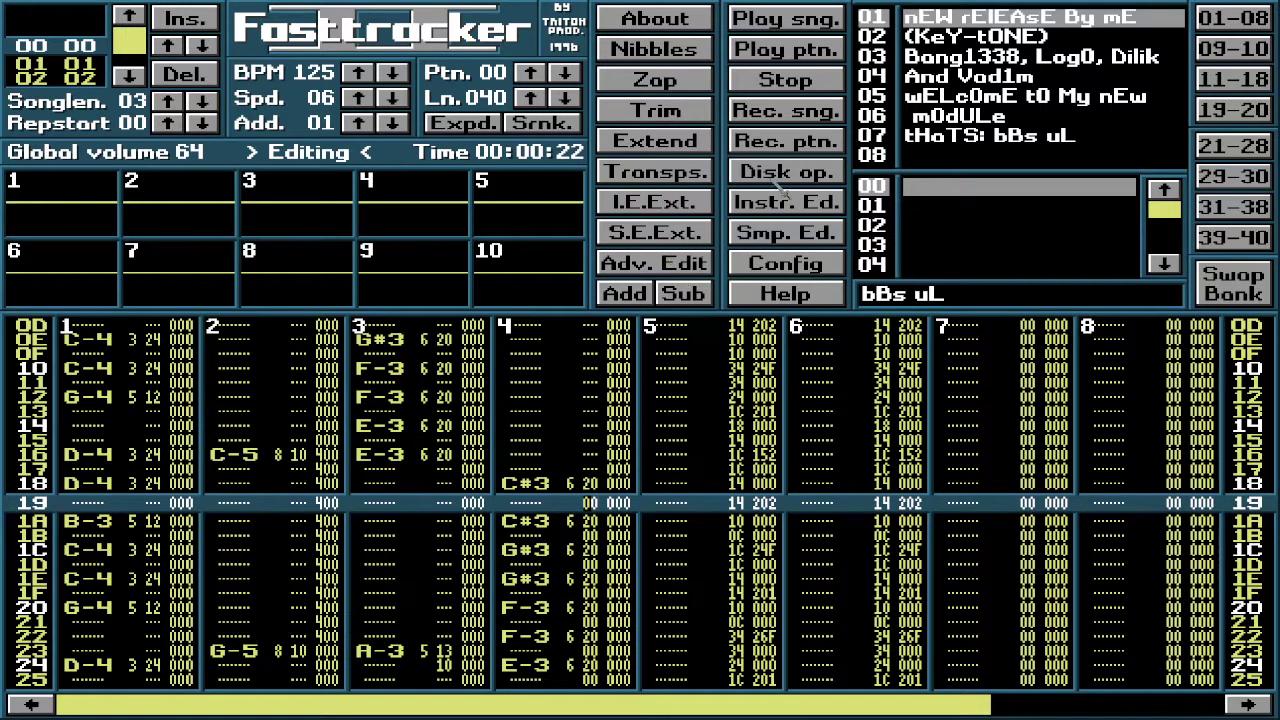
# Step: Select instrument 06 and check its envelope settings in the instrument editor, returning to the pattern
pyautogui.click(945, 115)
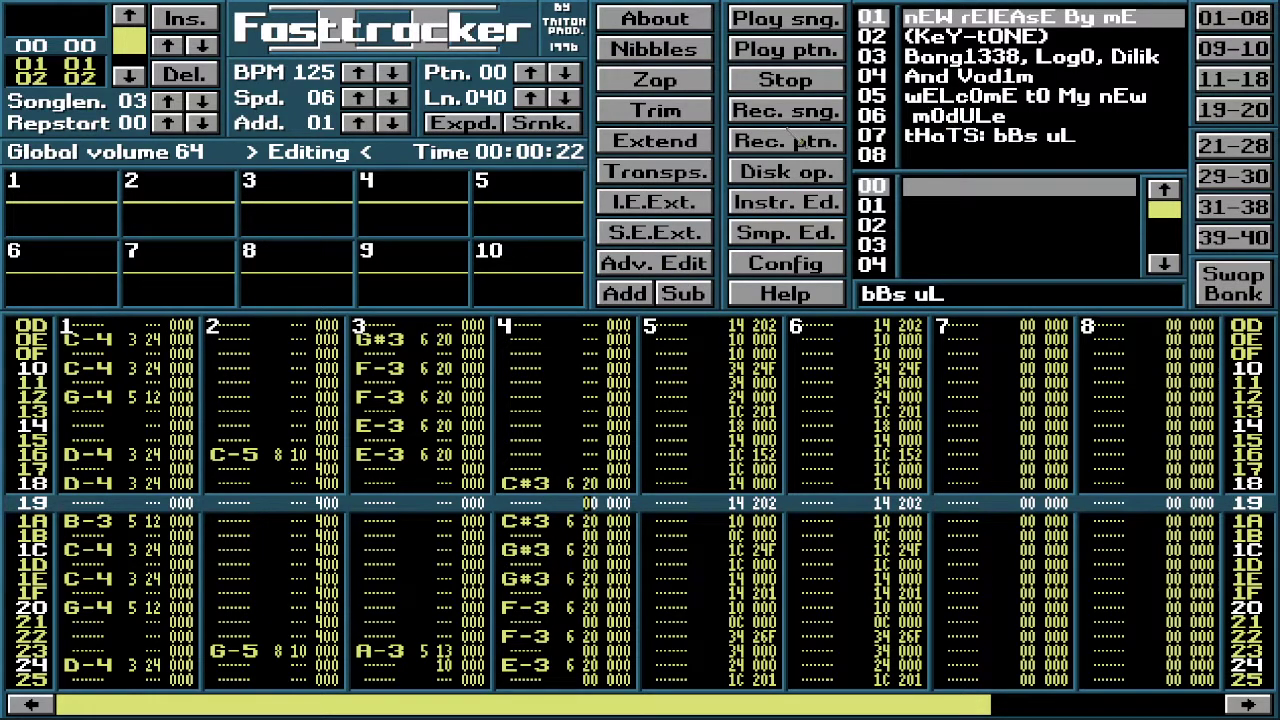
pyautogui.click(818, 203)
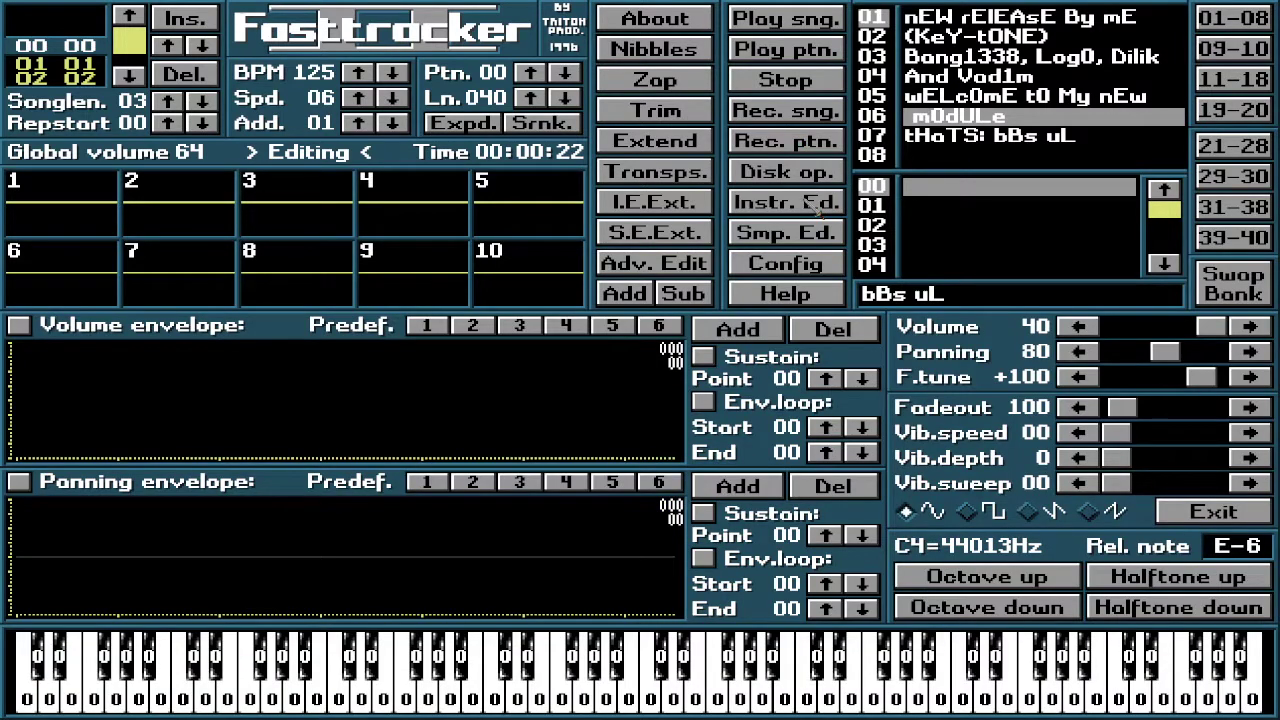
pyautogui.click(819, 206)
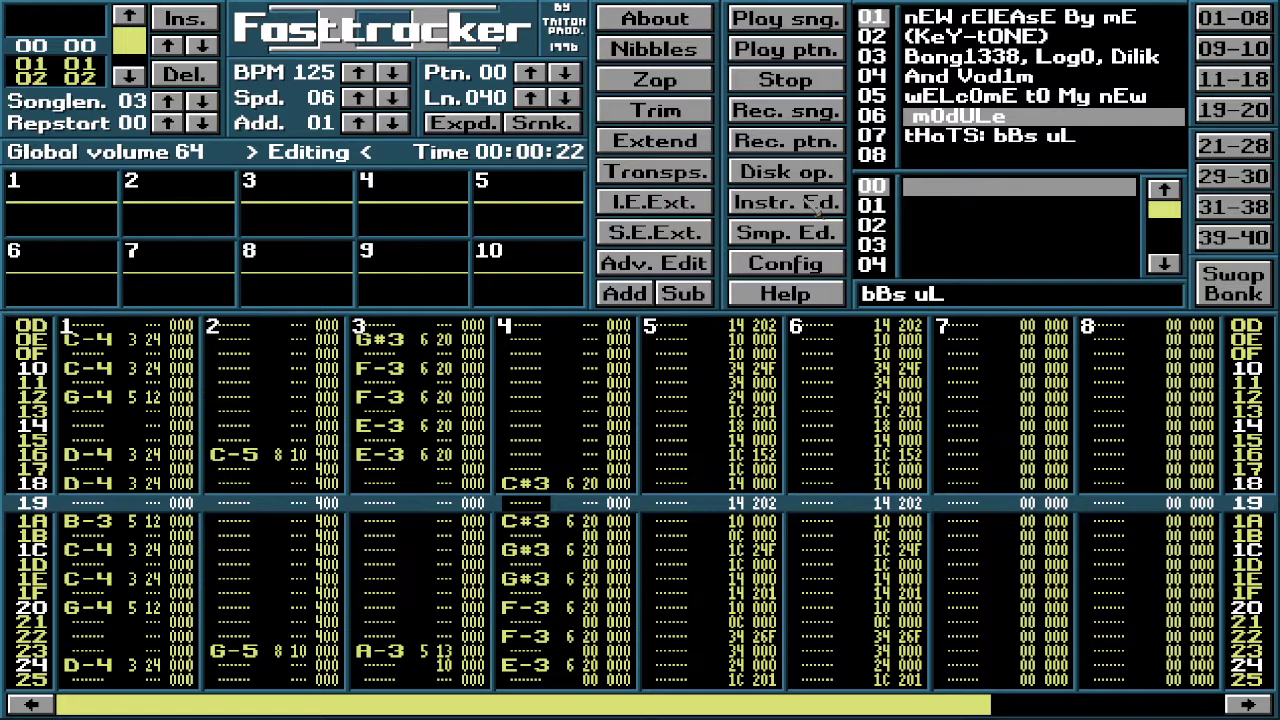
# Step: Enter note-offs in channel 4 of pattern 00 at rows 19, 1B, 1D, 1F, 21, 23, 25 and 28
pyautogui.press('`')
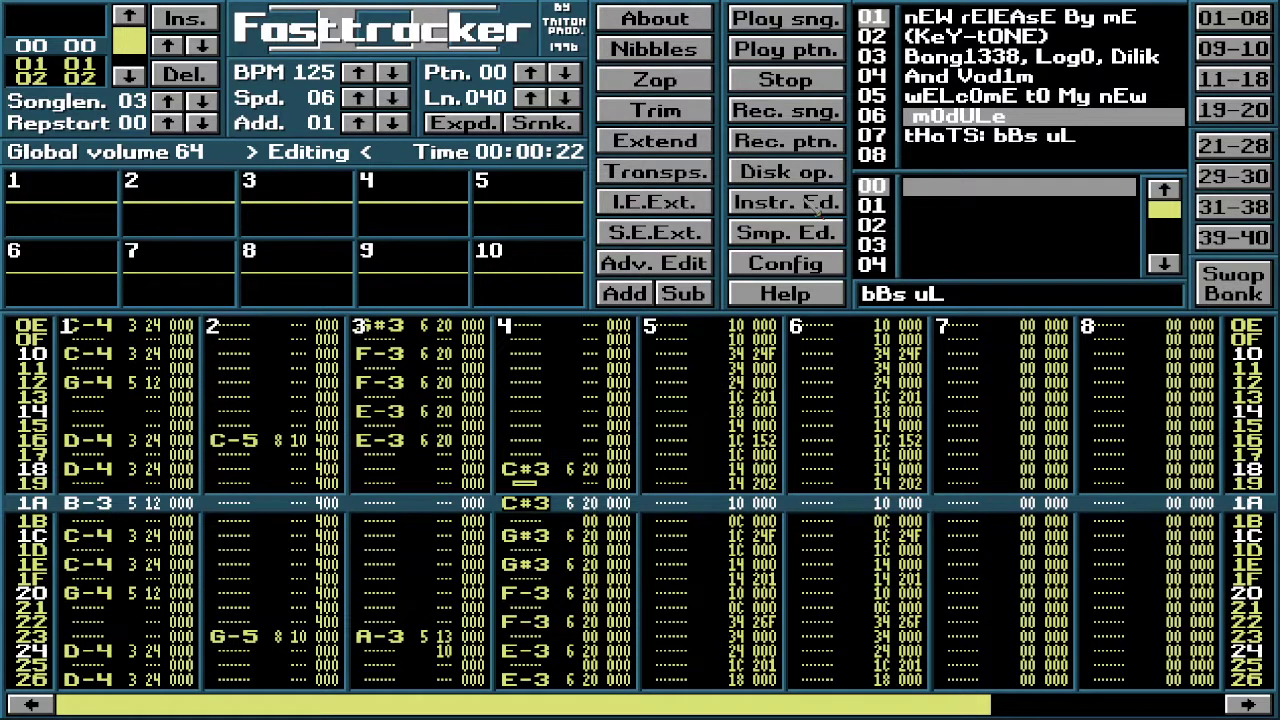
pyautogui.press('Down')
pyautogui.press('Down')
pyautogui.press('Down')
pyautogui.press('Down')
pyautogui.press('Down')
pyautogui.press('Down')
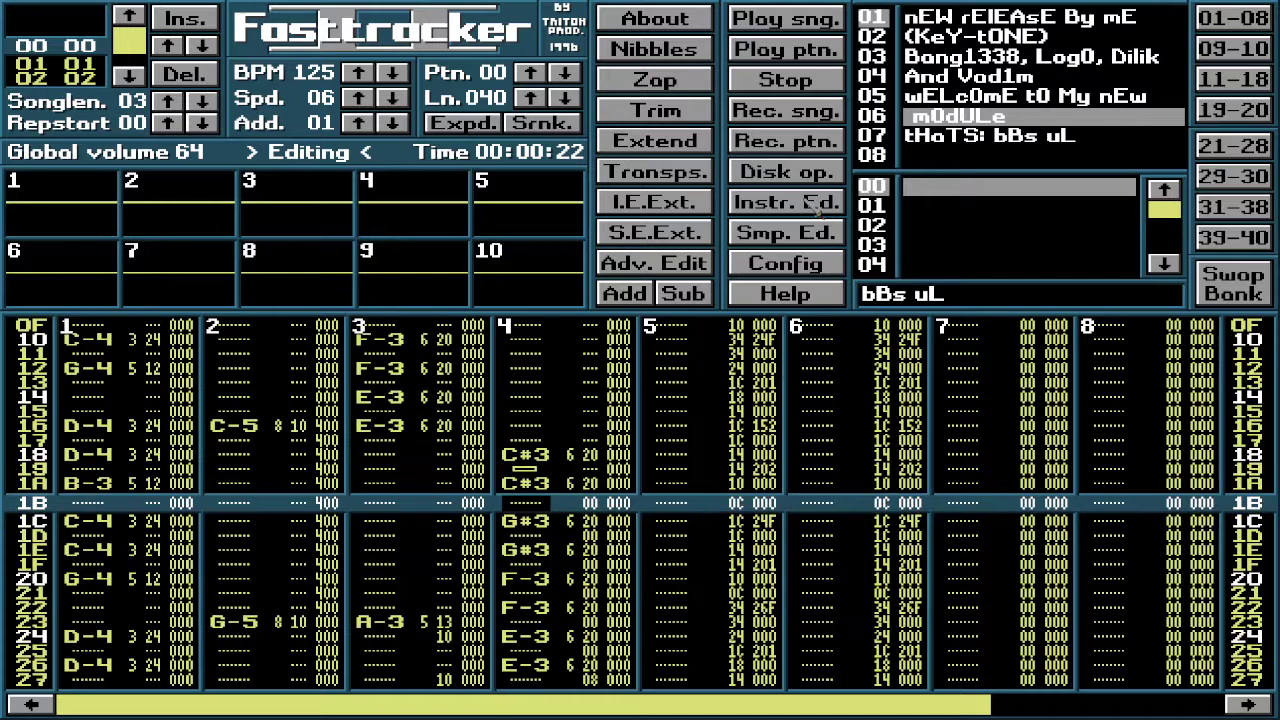
pyautogui.press('Down')
pyautogui.press('Down')
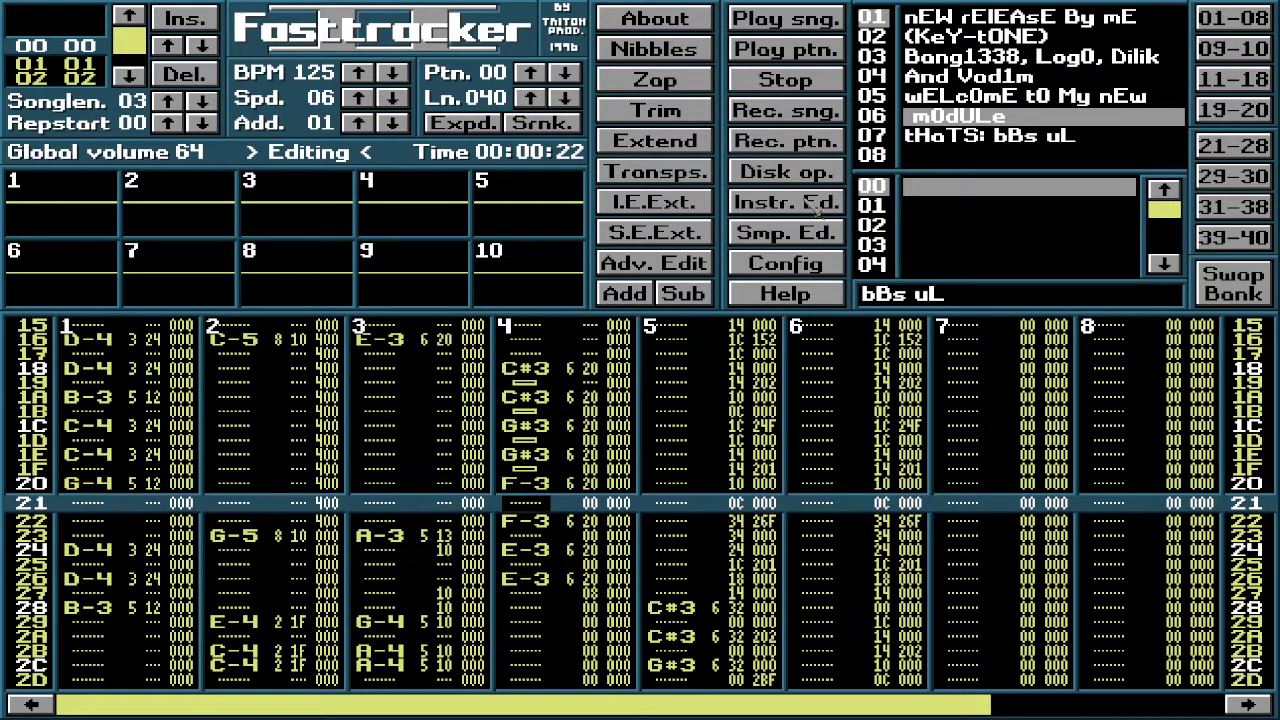
pyautogui.press('Down')
pyautogui.press('Down')
pyautogui.press('Down')
pyautogui.press('Down')
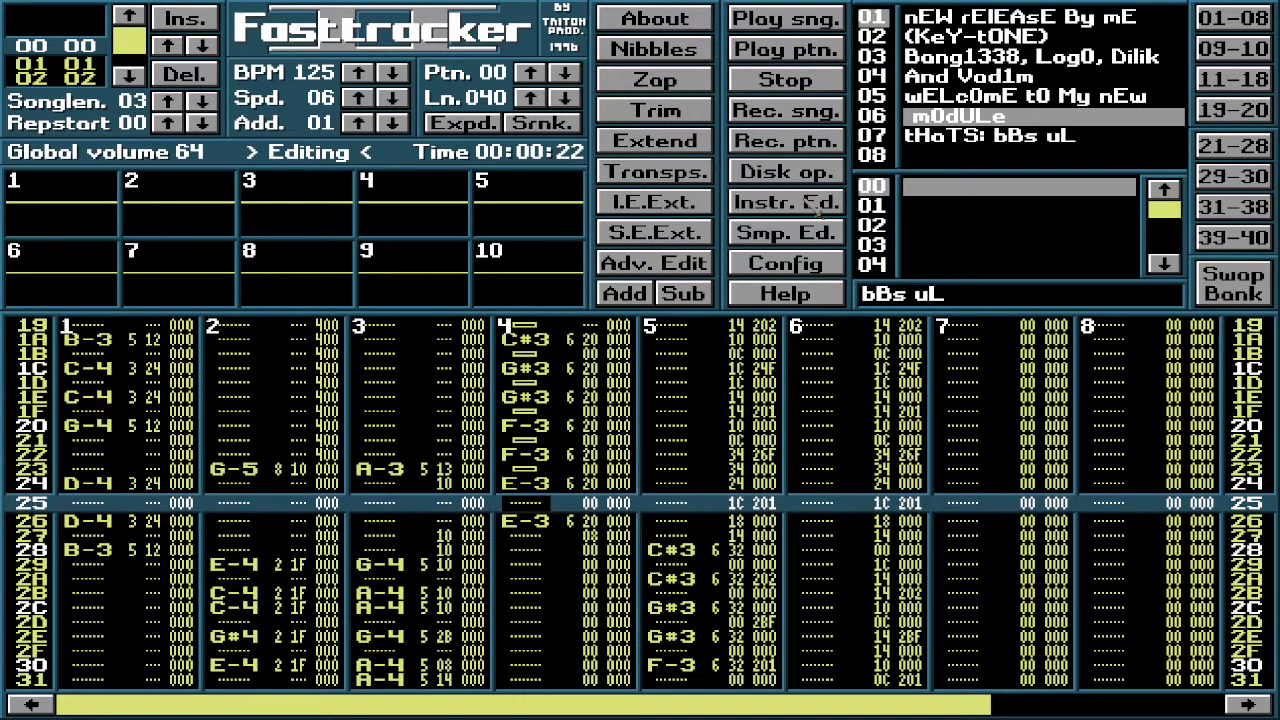
pyautogui.press('Down')
pyautogui.press('Down')
pyautogui.press('Down')
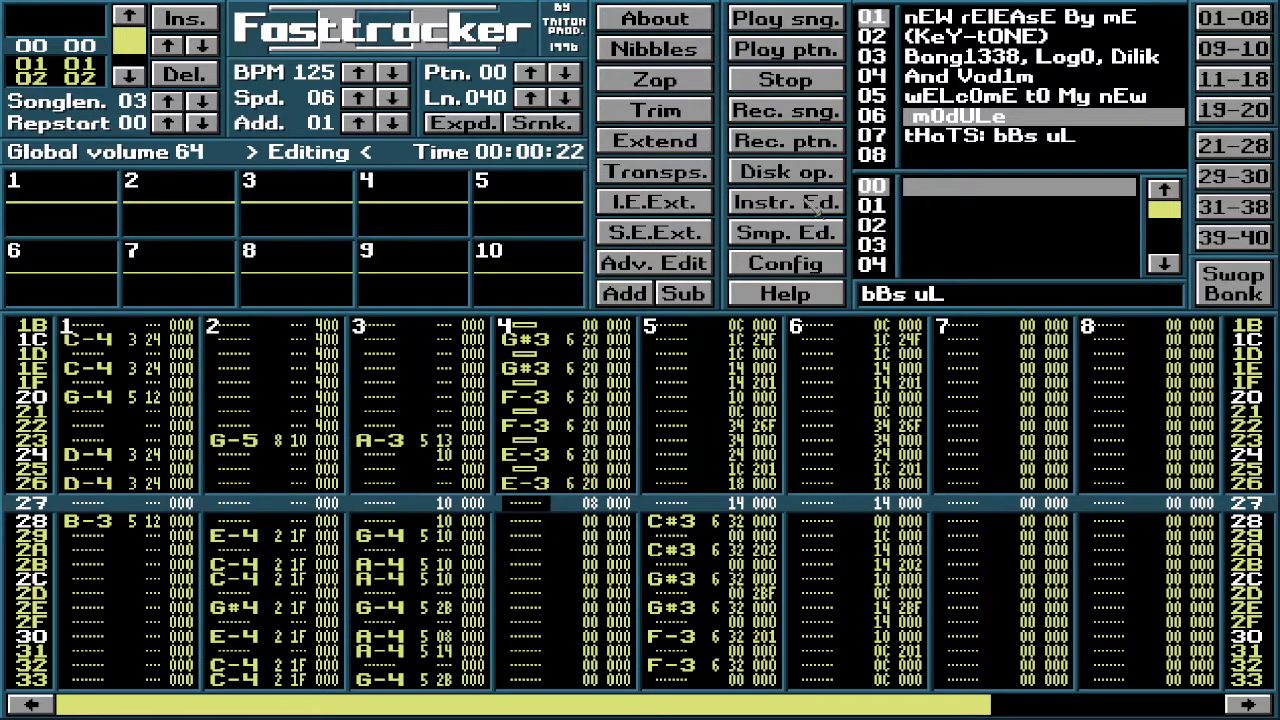
# Step: Clear the volume values beside channel 4's note-offs from row 1B through row 25
pyautogui.press('Up')
pyautogui.press('Up')
pyautogui.press('Up')
pyautogui.press('Up')
pyautogui.press('Up')
pyautogui.press('Up')
pyautogui.press('Up')
pyautogui.press('Up')
pyautogui.press('Up')
pyautogui.press('Up')
pyautogui.press('Up')
pyautogui.press('Up')
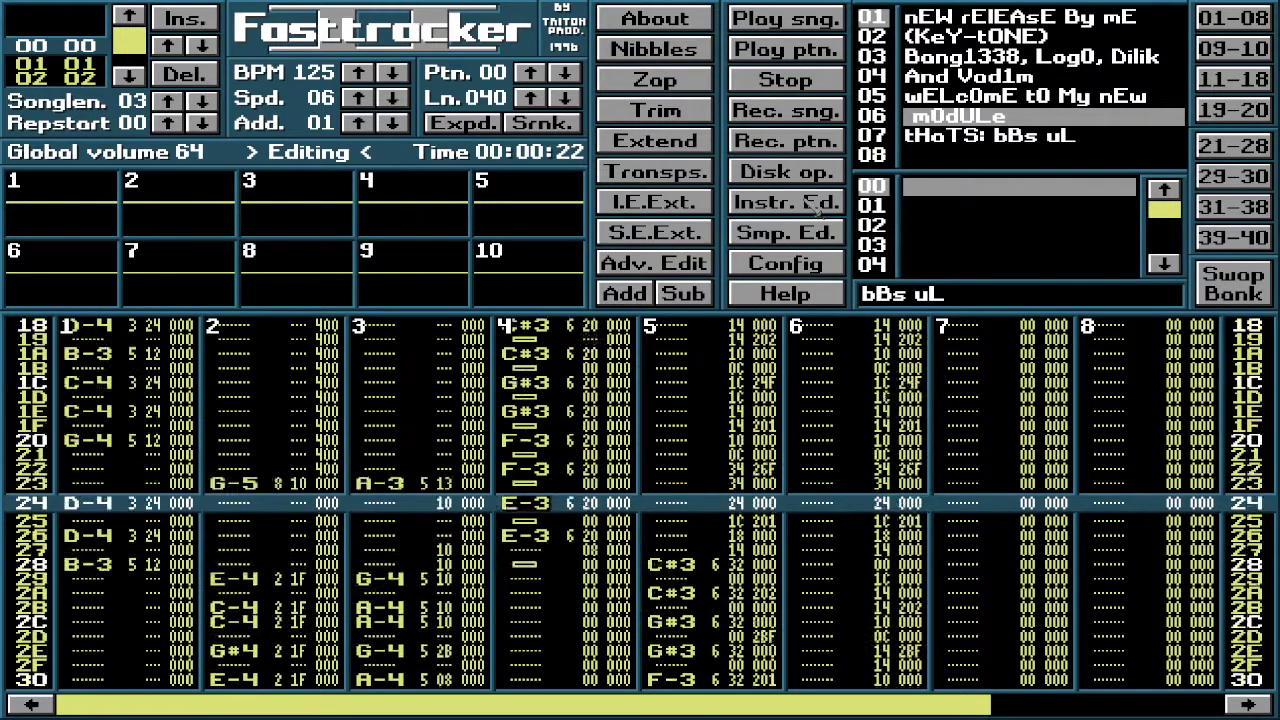
pyautogui.press('Up')
pyautogui.press('Up')
pyautogui.press('Right')
pyautogui.press('Right')
pyautogui.press('Right')
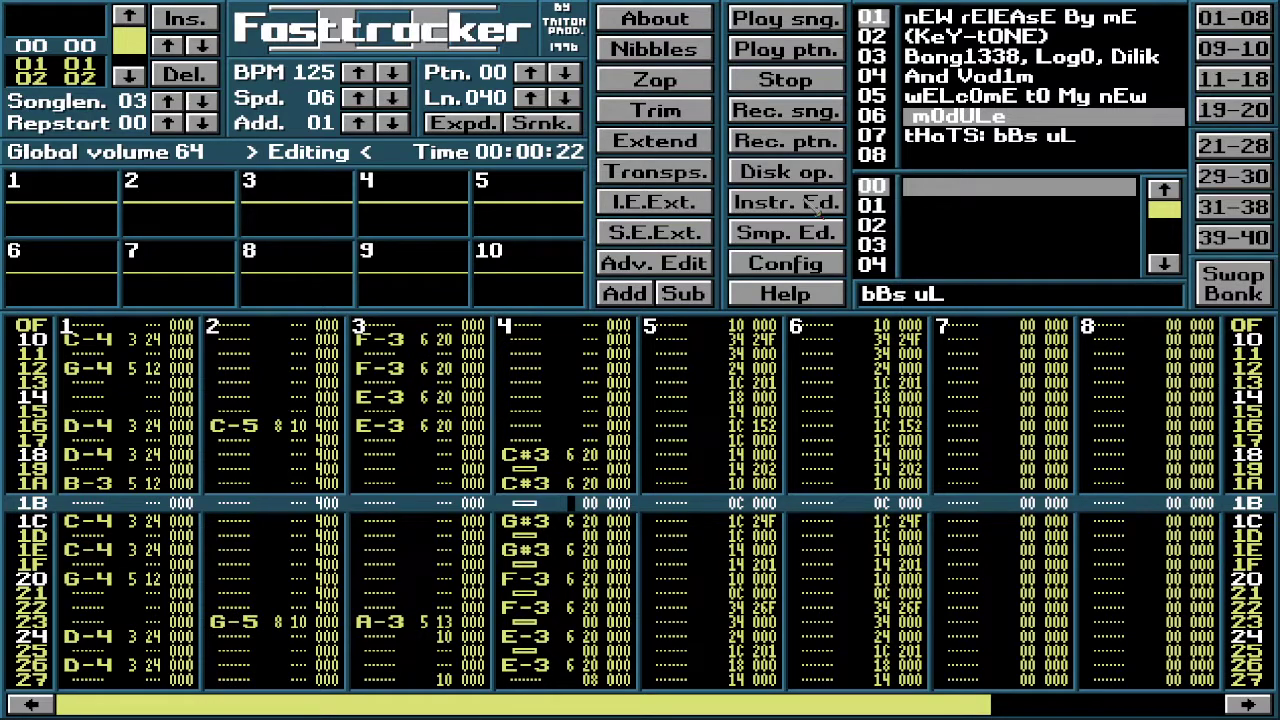
pyautogui.press('Down')
pyautogui.press('Down')
pyautogui.press('Down')
pyautogui.press('Down')
pyautogui.press('Down')
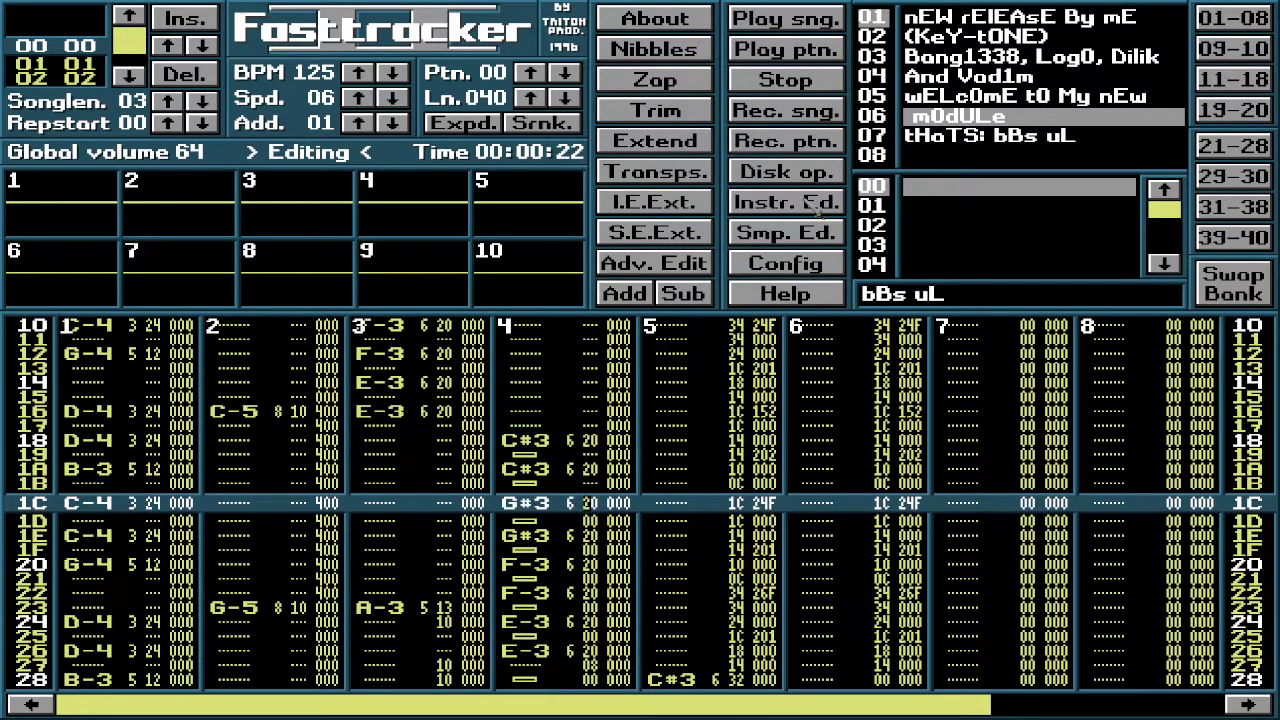
pyautogui.press('Down')
pyautogui.press('Down')
pyautogui.press('Down')
pyautogui.press('Down')
pyautogui.press('Down')
pyautogui.press('Down')
pyautogui.press('Down')
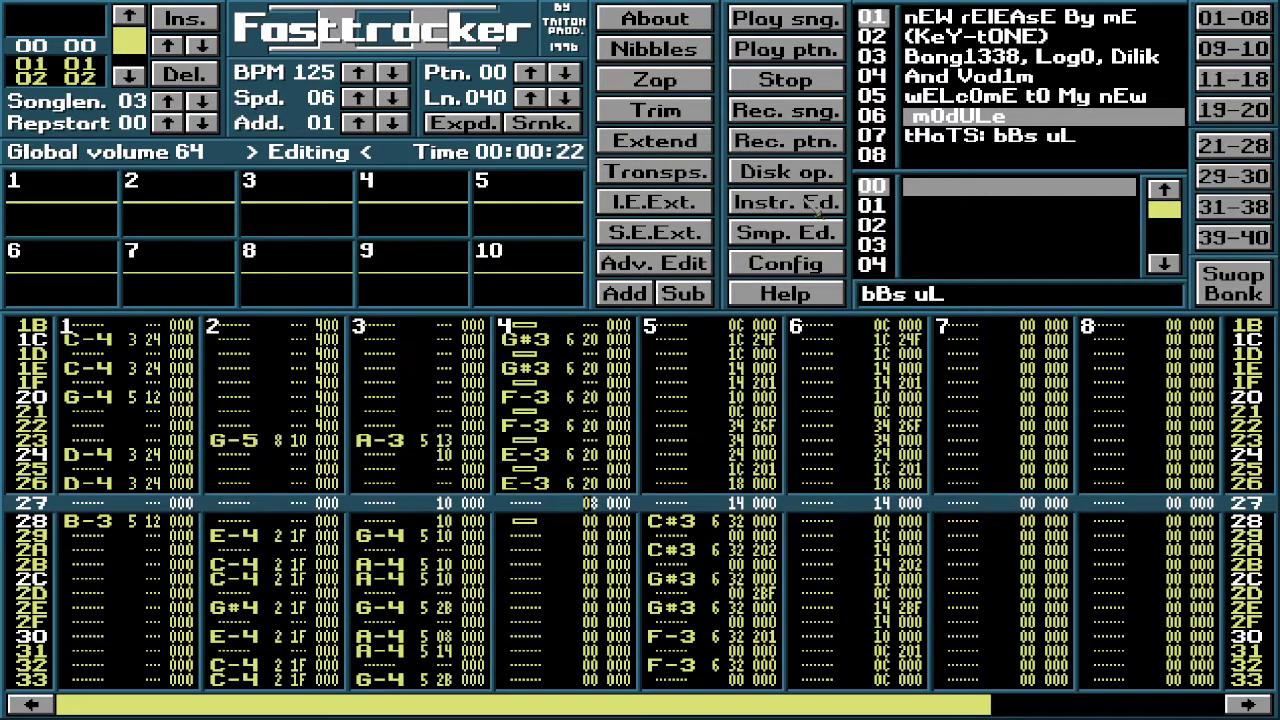
# Step: Clear the channel 4 volume values from row 28 down to the pattern's last row, 3F
pyautogui.press('capslock')
pyautogui.press('Down')
pyautogui.press('Down')
pyautogui.press('Down')
pyautogui.press('Down')
pyautogui.press('Down')
pyautogui.press('Down')
pyautogui.press('Down')
pyautogui.press('Down')
pyautogui.press('Down')
pyautogui.press('Down')
pyautogui.press('Down')
pyautogui.press('Down')
pyautogui.press('Down')
pyautogui.press('Down')
pyautogui.press('Down')
pyautogui.press('Down')
pyautogui.press('Down')
pyautogui.press('Down')
pyautogui.press('Down')
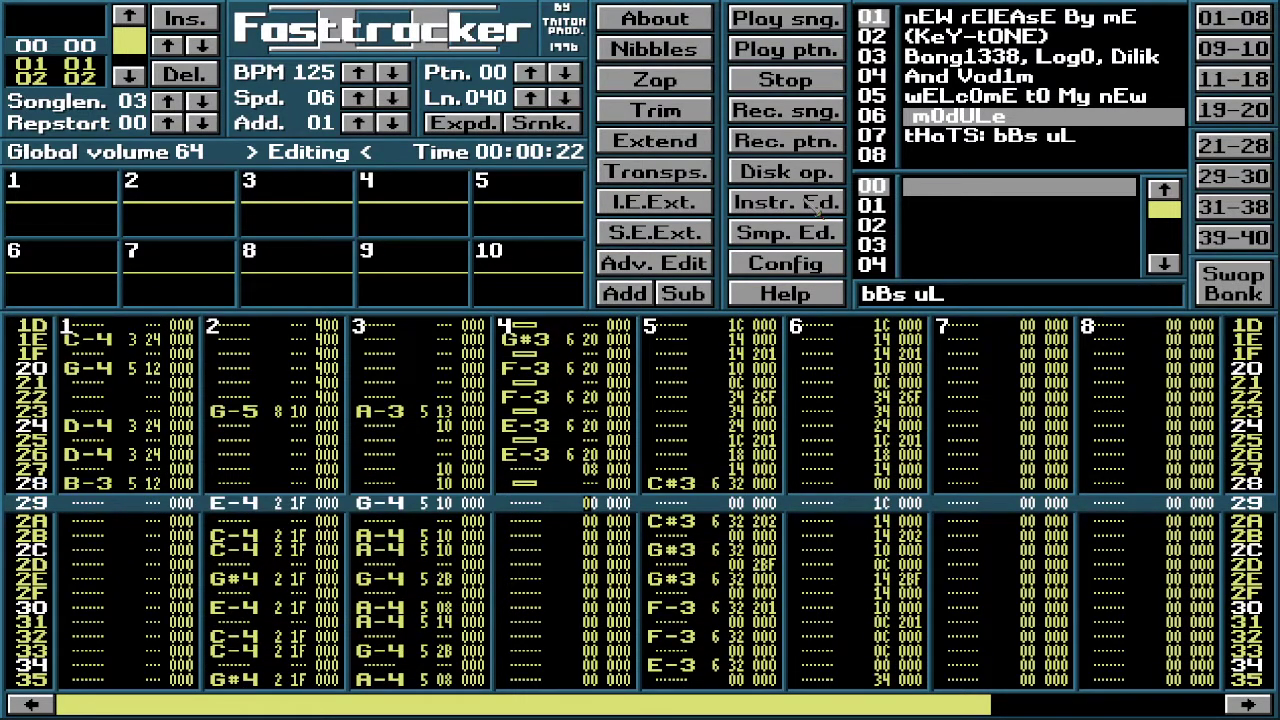
pyautogui.press('Down')
pyautogui.press('Down')
pyautogui.press('Down')
pyautogui.press('Down')
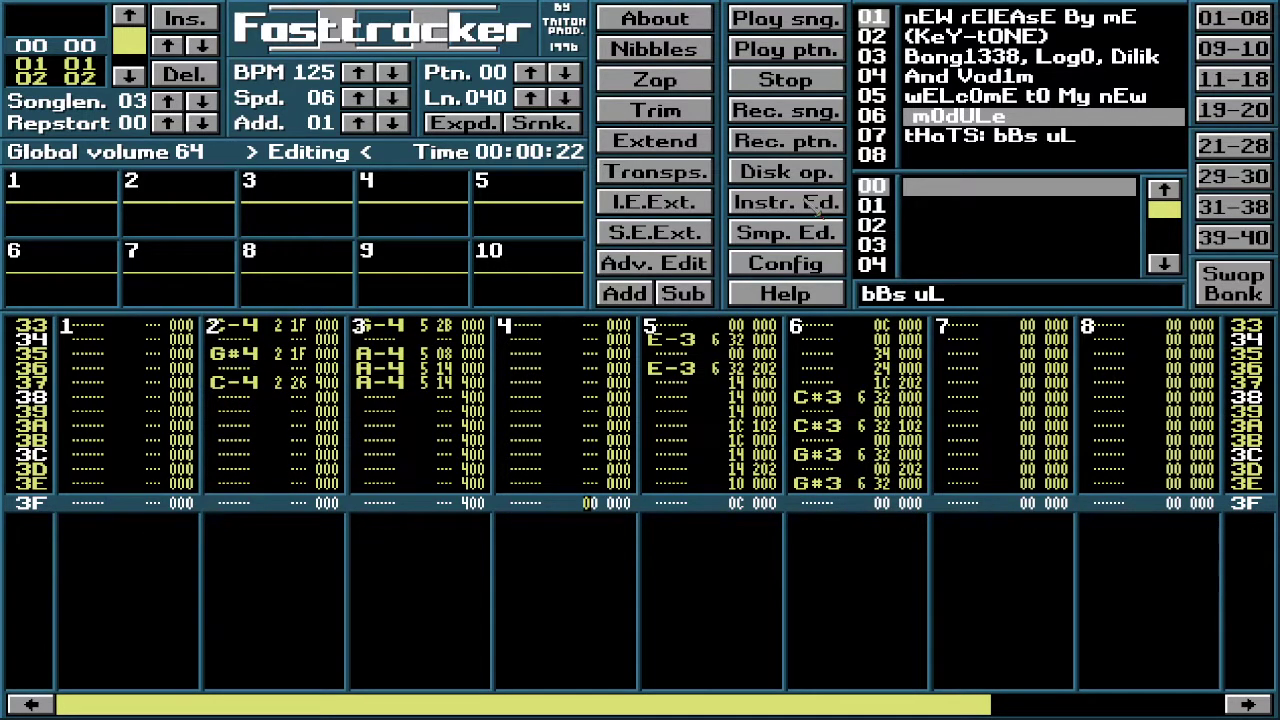
pyautogui.press('Down')
# Step: Go from the last row of pattern 00 back up to its opening rows and play the pattern to check the edits
pyautogui.press('Up')
pyautogui.press('Up')
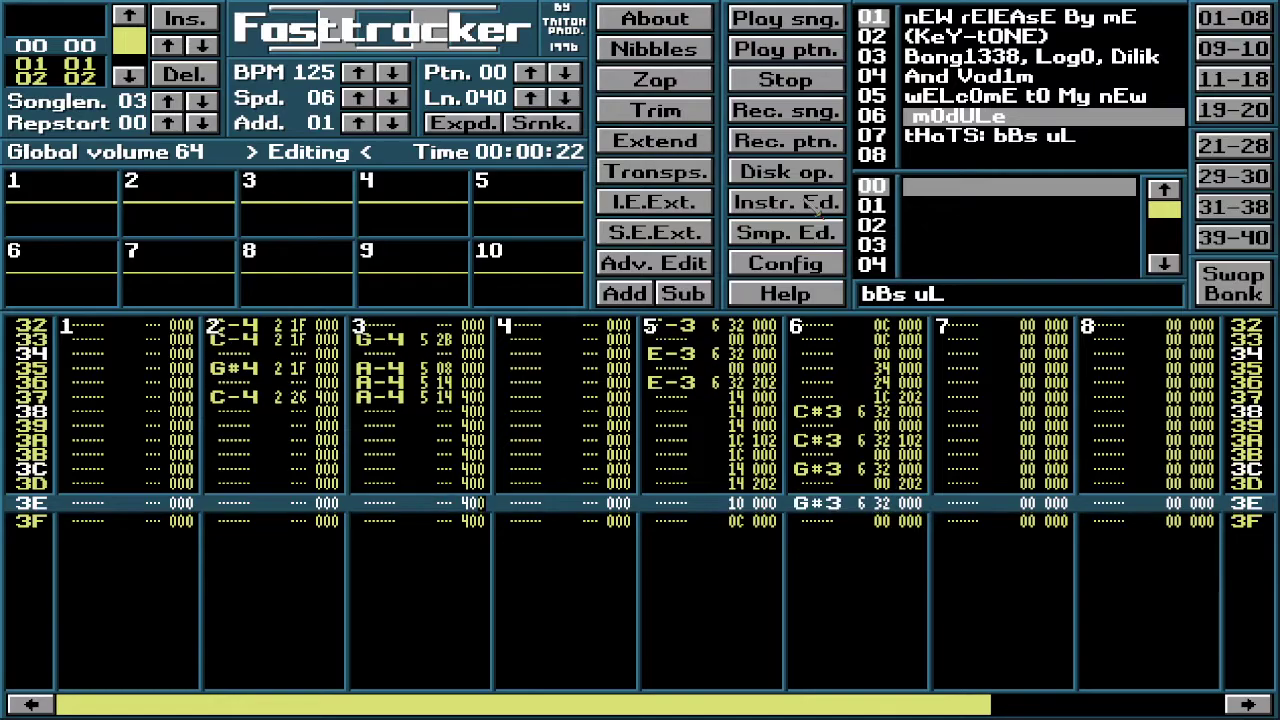
pyautogui.press('Up')
pyautogui.press('Up')
pyautogui.press('Up')
pyautogui.press('Up')
pyautogui.press('Up')
pyautogui.press('Up')
pyautogui.press('Up')
pyautogui.press('Up')
pyautogui.press('Up')
pyautogui.press('Up')
pyautogui.press('Up')
pyautogui.press('Up')
pyautogui.press('Up')
pyautogui.press('Up')
pyautogui.press('Up')
pyautogui.press('Up')
pyautogui.press('Up')
pyautogui.press('Up')
pyautogui.press('Up')
pyautogui.press('Up')
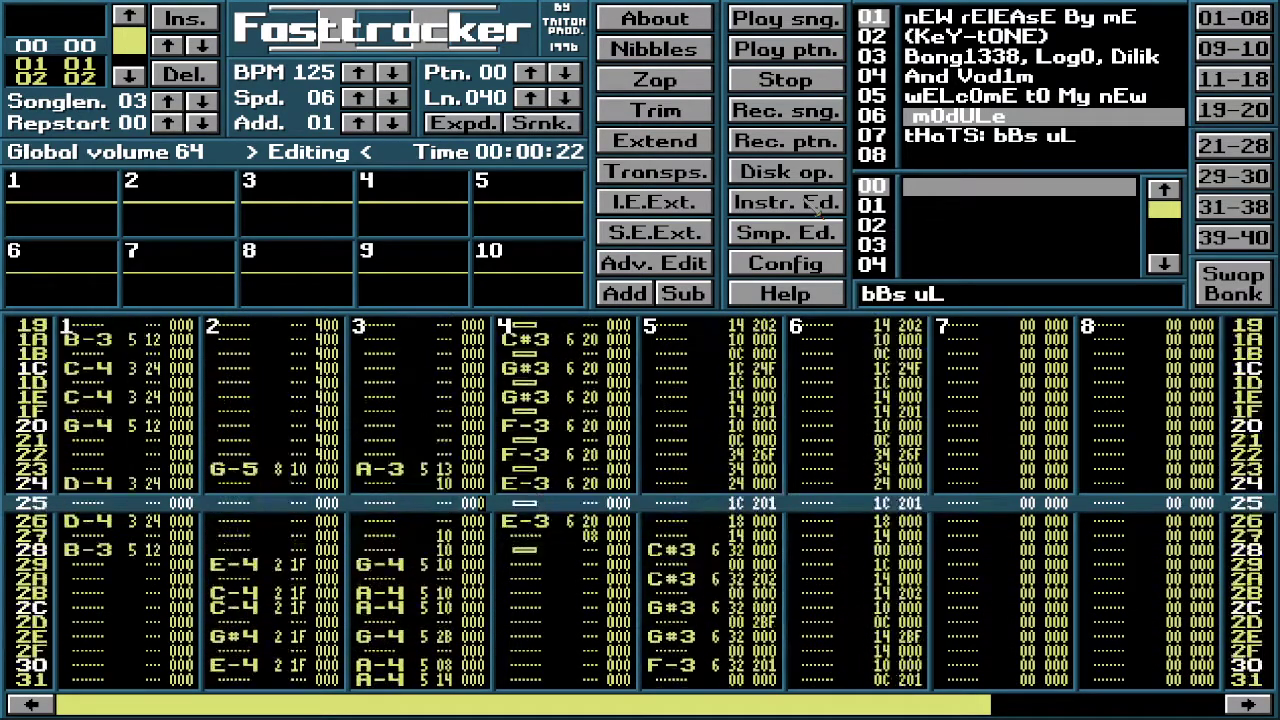
pyautogui.press('Up')
pyautogui.press('Up')
pyautogui.press('Up')
pyautogui.press('Up')
pyautogui.press('Up')
pyautogui.press('Up')
pyautogui.press('Up')
pyautogui.press('Up')
pyautogui.press('Up')
pyautogui.press('Up')
pyautogui.press('Up')
pyautogui.press('Up')
pyautogui.press('Up')
pyautogui.press('Up')
pyautogui.press('Up')
pyautogui.press('Up')
pyautogui.press('Up')
pyautogui.press('Up')
pyautogui.press('Up')
pyautogui.press('Up')
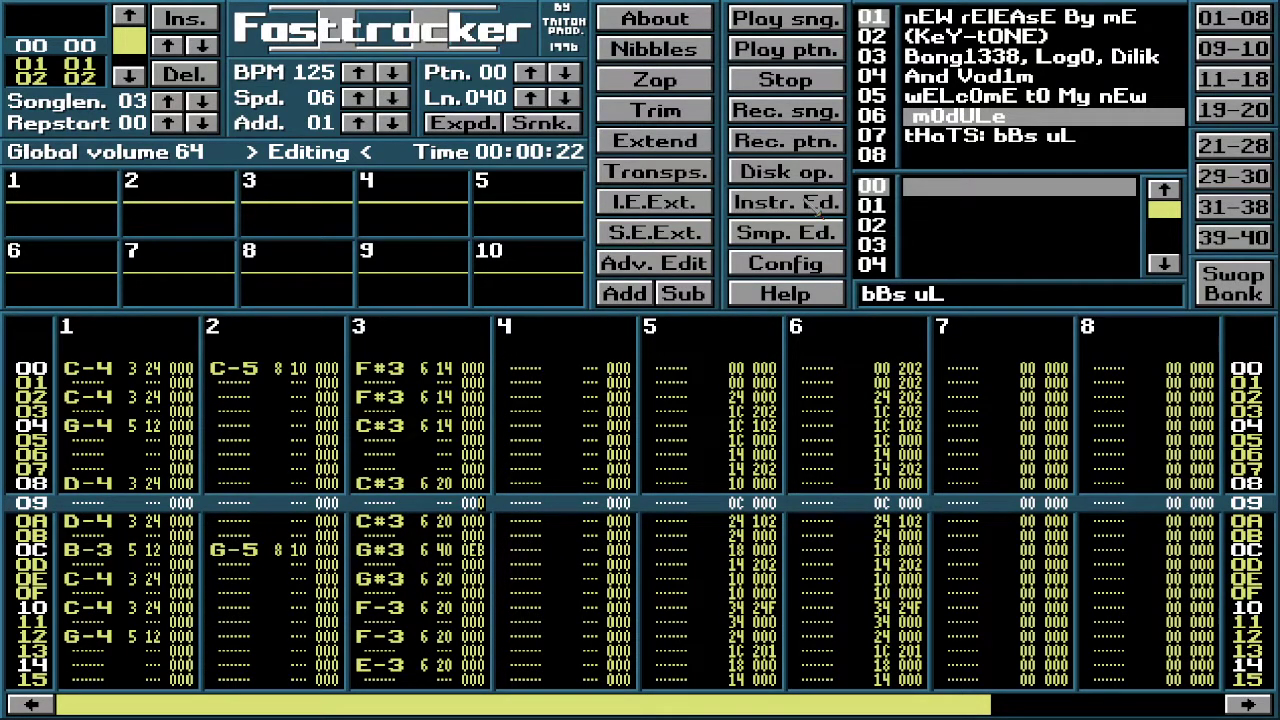
pyautogui.press('Return')
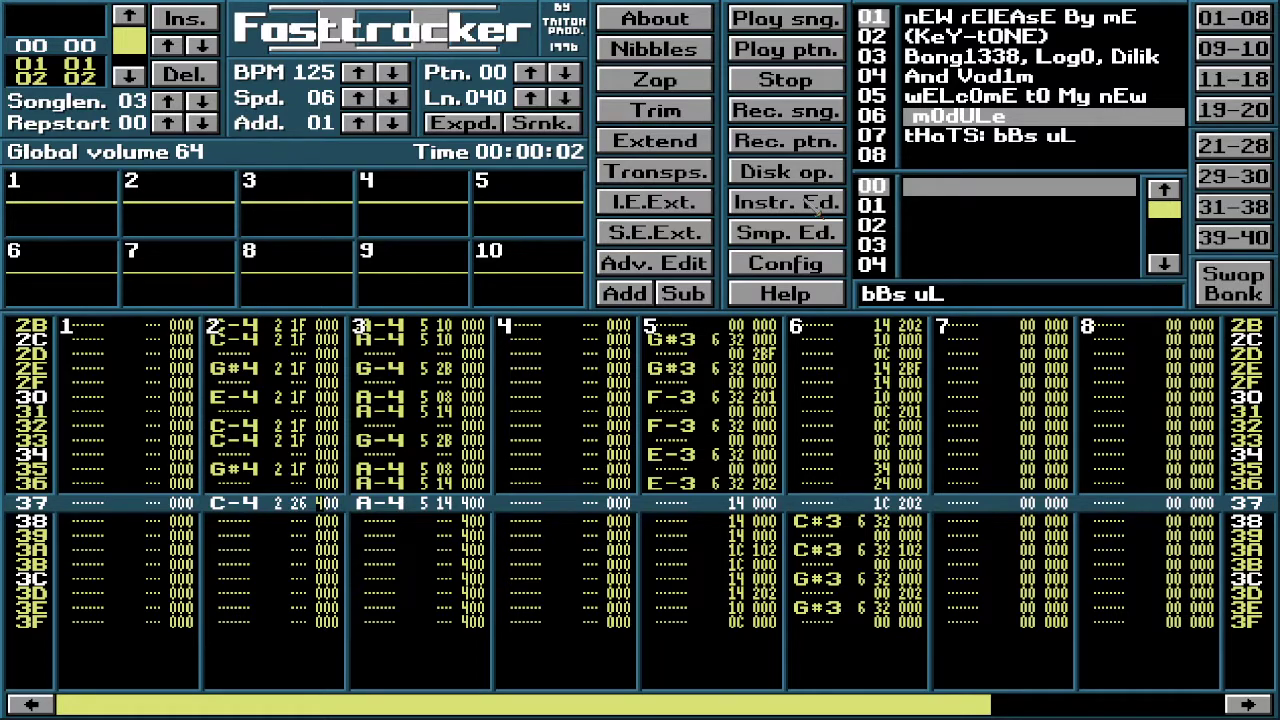
# Step: Set the volume at row 37 of pattern 00 to 08 in channels 2 and 1
pyautogui.press('space')
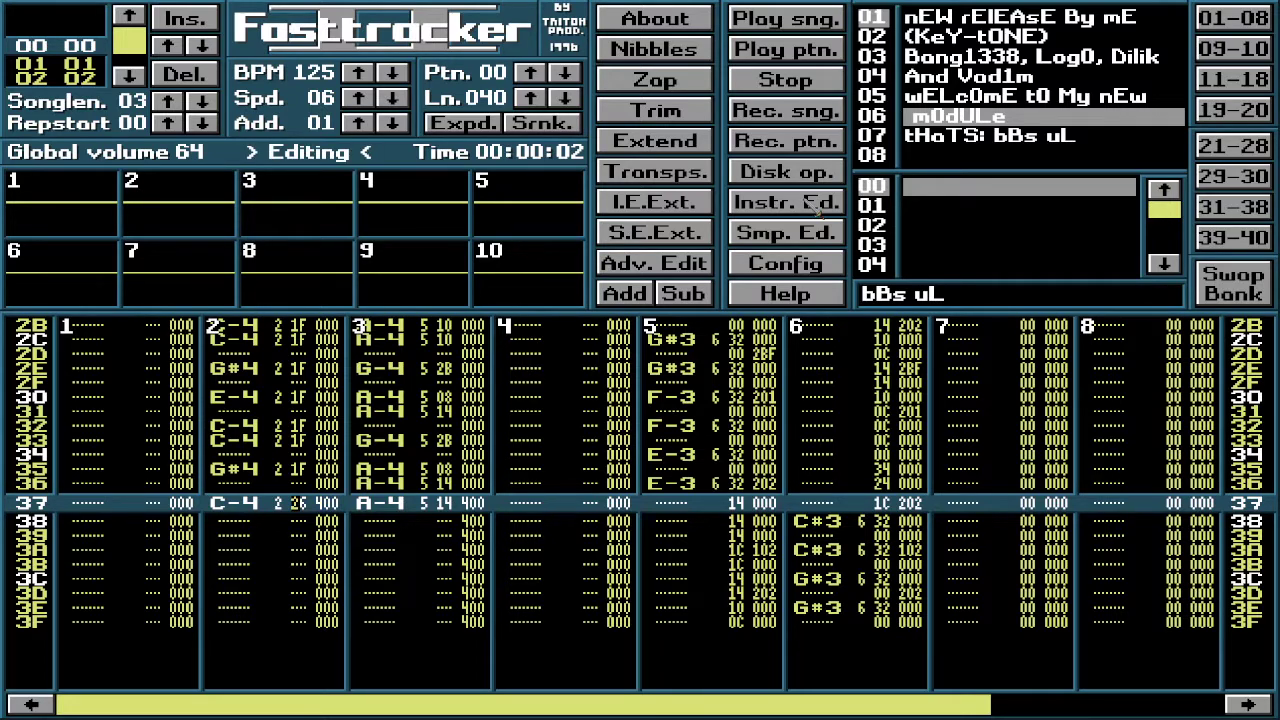
pyautogui.write('08')
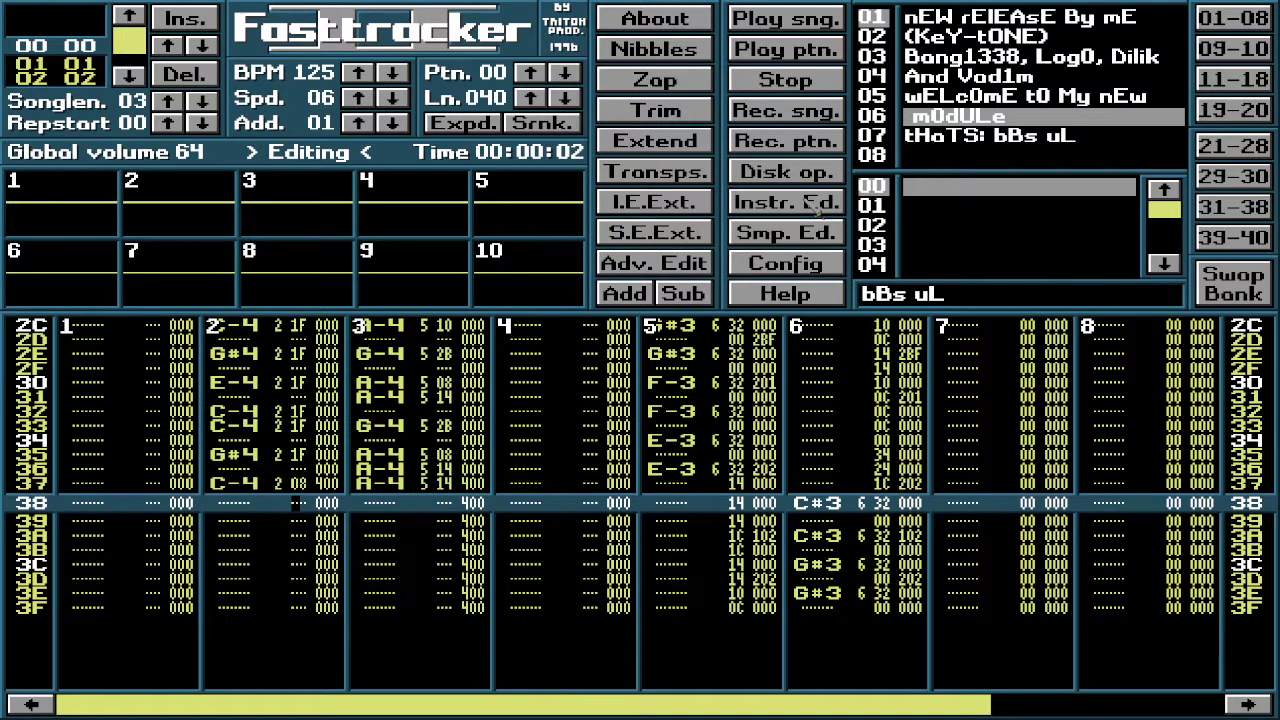
pyautogui.press('Up')
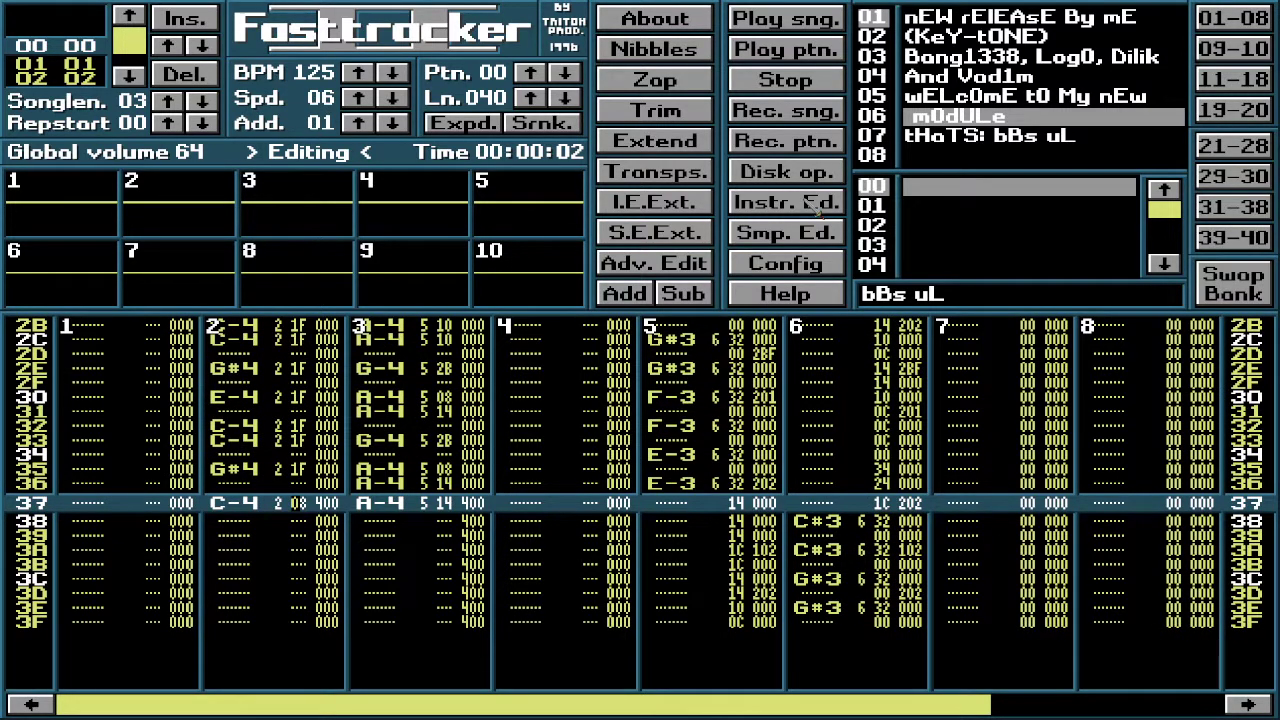
pyautogui.press('Down')
pyautogui.press('Up')
pyautogui.press('Left')
pyautogui.press('Left')
pyautogui.press('Left')
pyautogui.press('Right')
pyautogui.press('Left')
pyautogui.press('Left')
pyautogui.press('Left')
pyautogui.press('Left')
pyautogui.press('Left')
pyautogui.write('8')
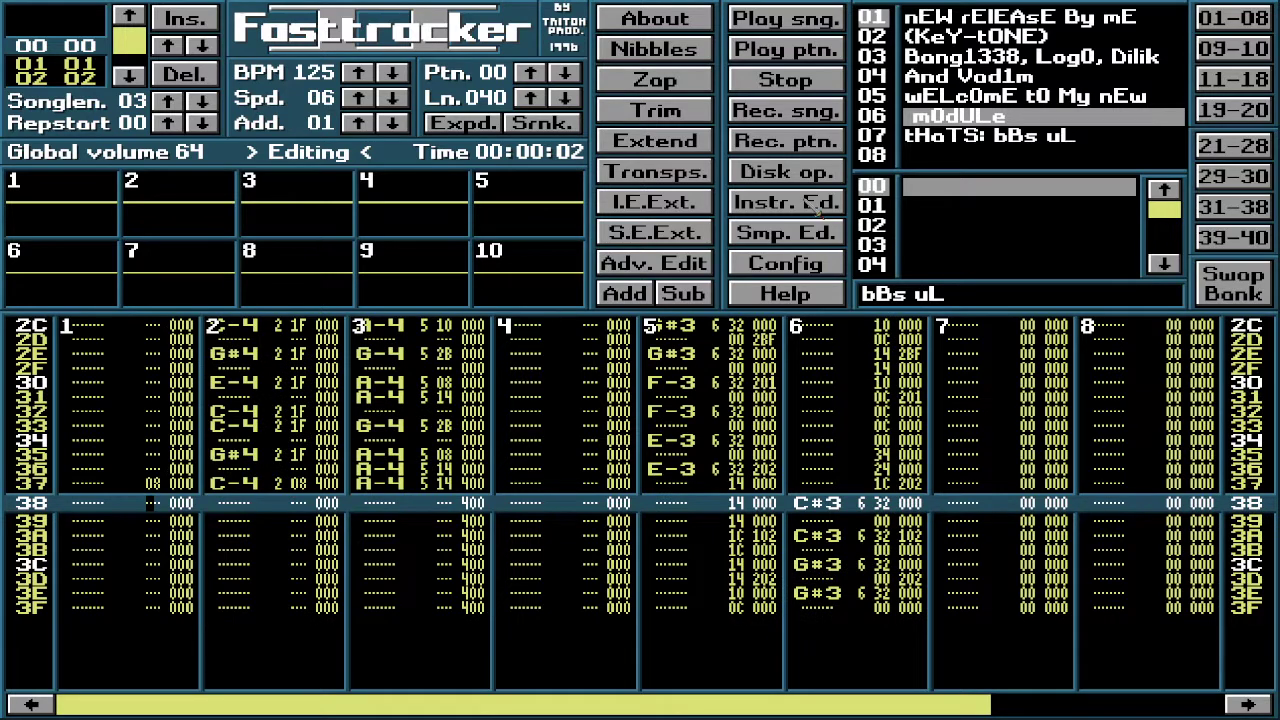
pyautogui.press('Up')
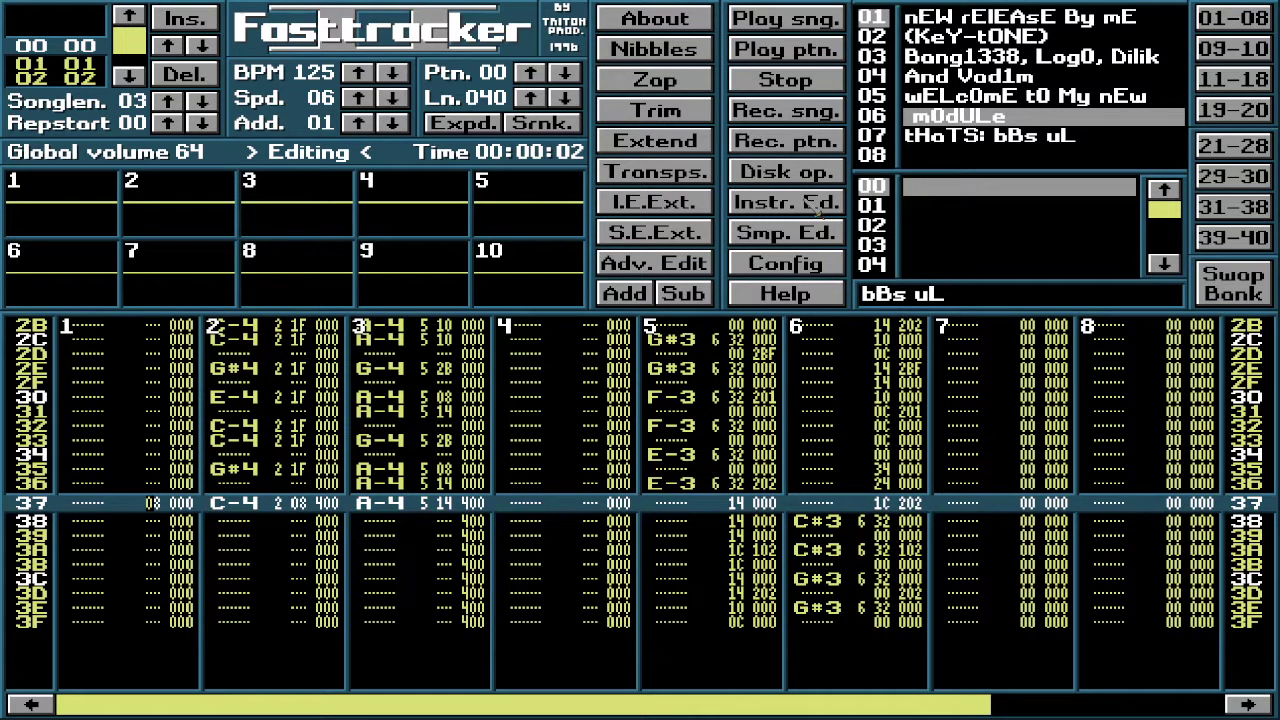
# Step: Switch to the second Fasttracker window, load bBs_uL.xm from the Downloads folder and play the original for comparison
pyautogui.hotkey('alt', 'Tab')
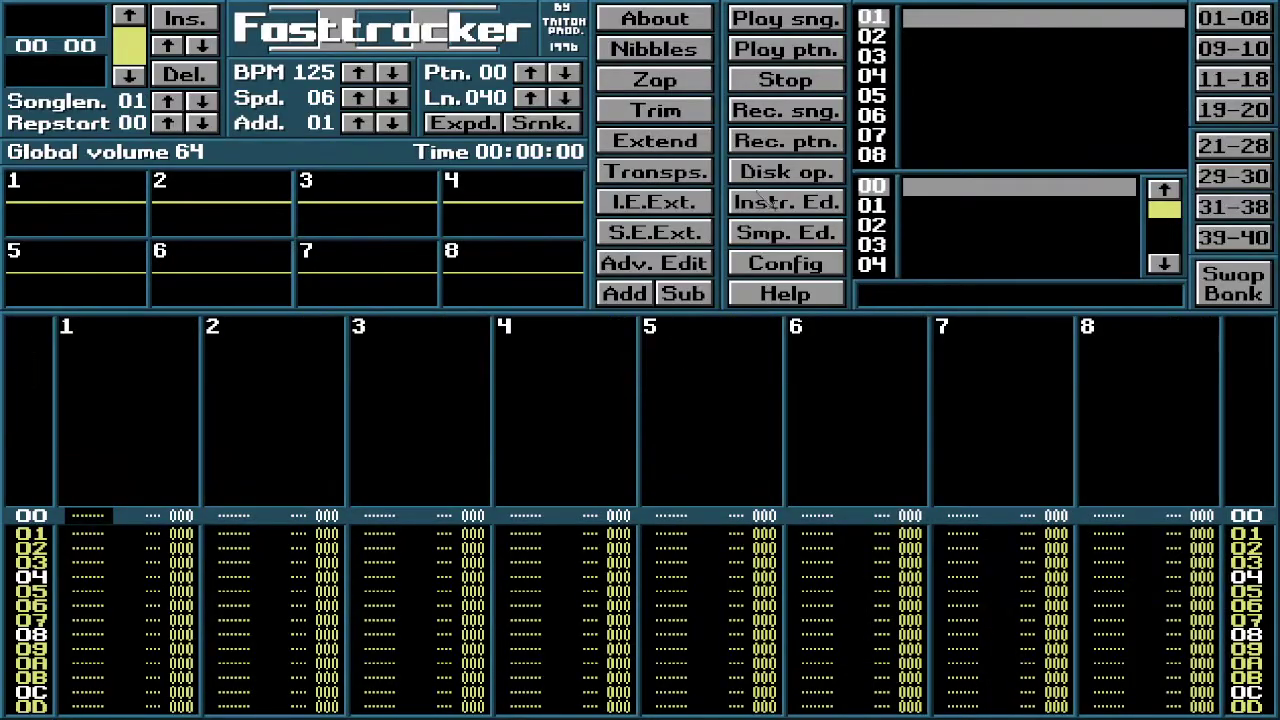
pyautogui.click(786, 175)
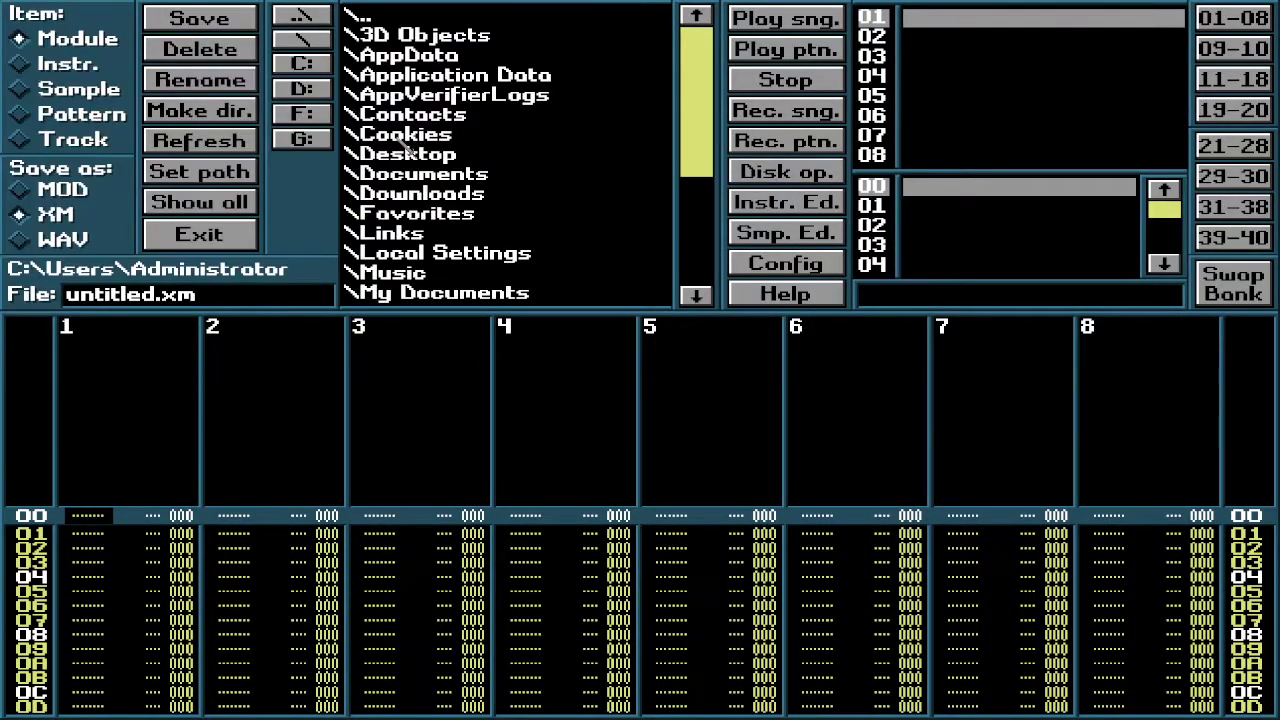
pyautogui.moveTo(706, 122); pyautogui.dragTo(705, 268)
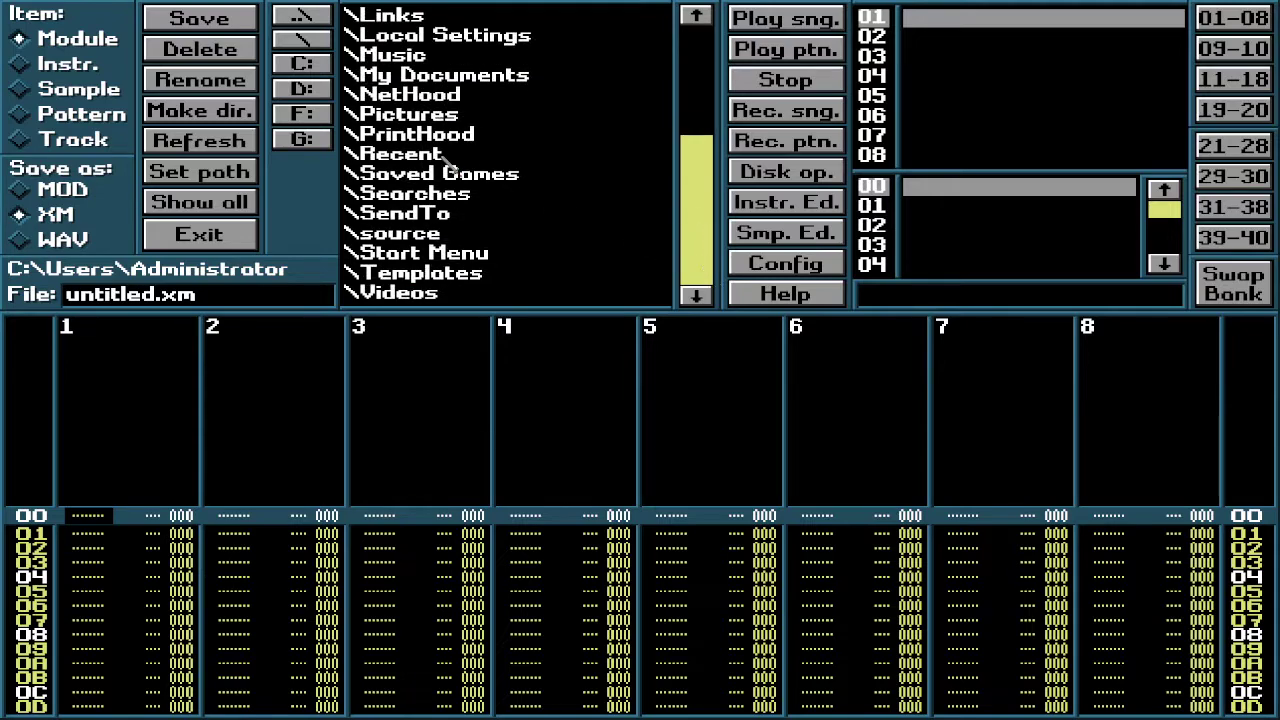
pyautogui.moveTo(705, 207); pyautogui.dragTo(700, 370)
pyautogui.click(450, 139)
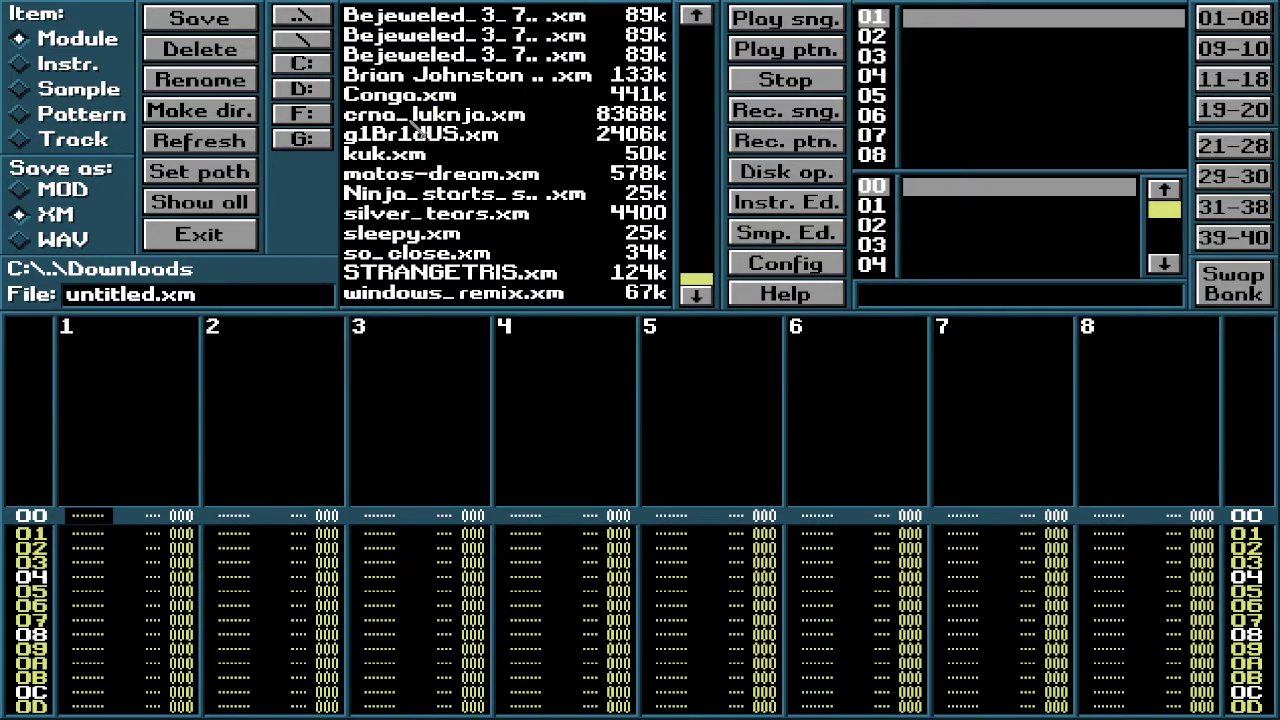
pyautogui.scroll(3, 420, 131)
pyautogui.click(425, 155)
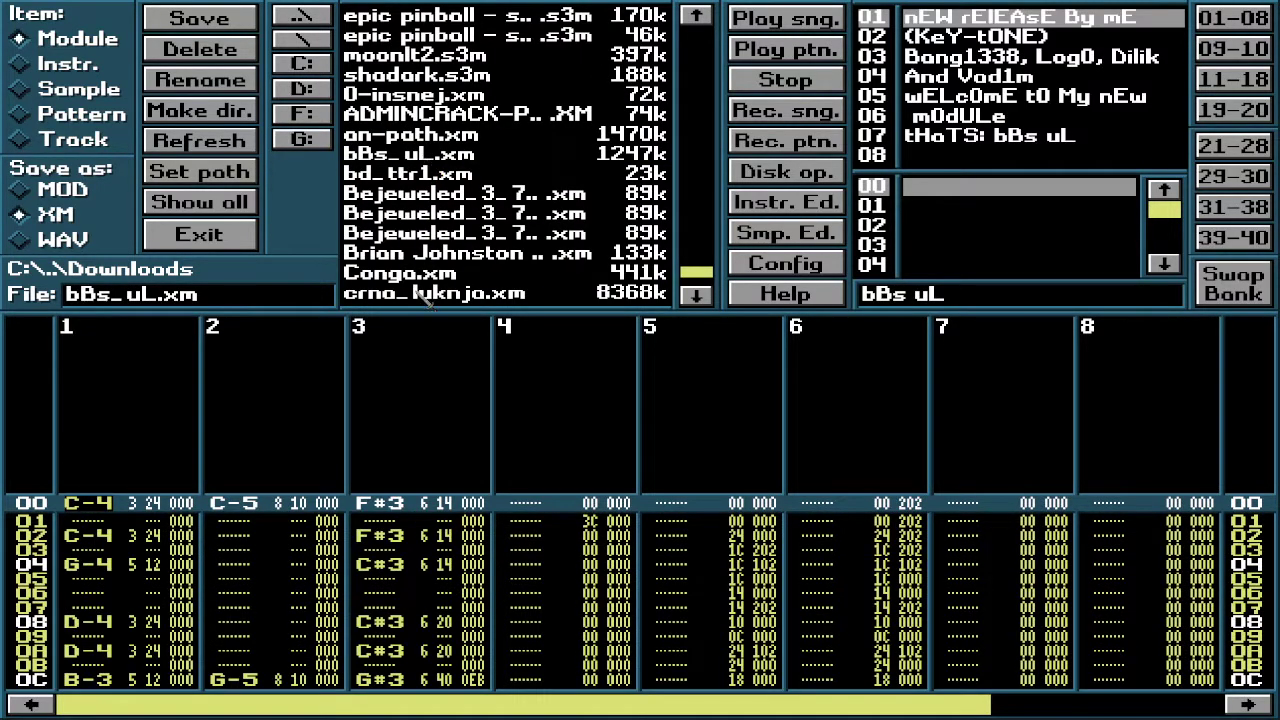
pyautogui.press('Return')
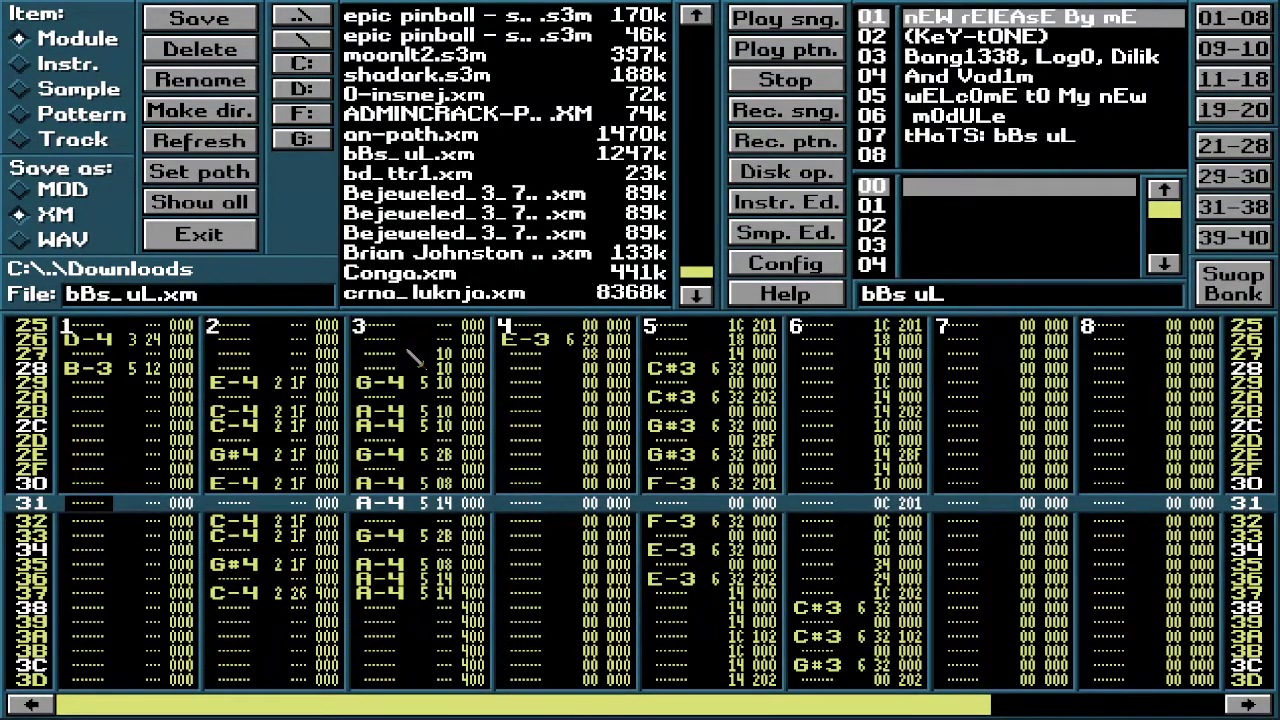
# Step: Return to the edited module's window and set the channel 2 volume at row 37 to 26
pyautogui.hotkey('alt', 'Tab')
pyautogui.hotkey('ctrl', 'd')
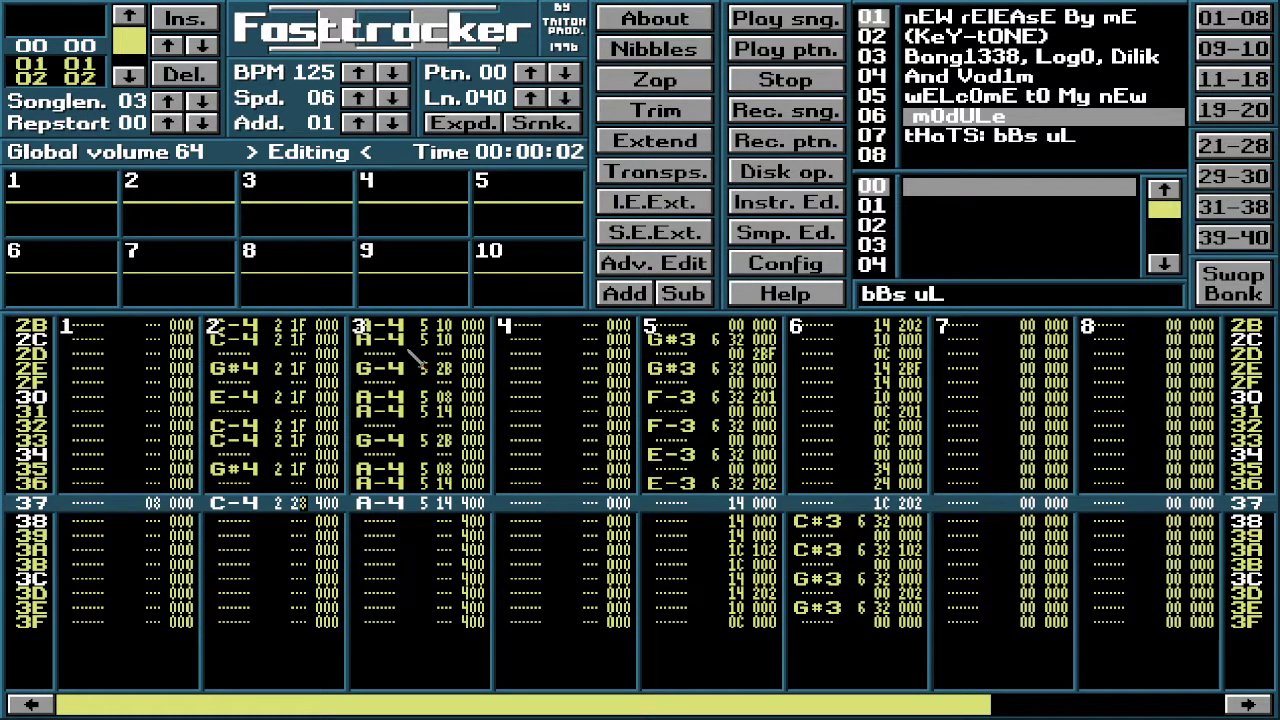
pyautogui.write('6')
# Step: Clear the effect value of channel 2's C-4 note at row 37
pyautogui.press('Left')
pyautogui.press('Left')
pyautogui.press('Left')
pyautogui.press('Left')
pyautogui.press('Left')
pyautogui.press('Left')
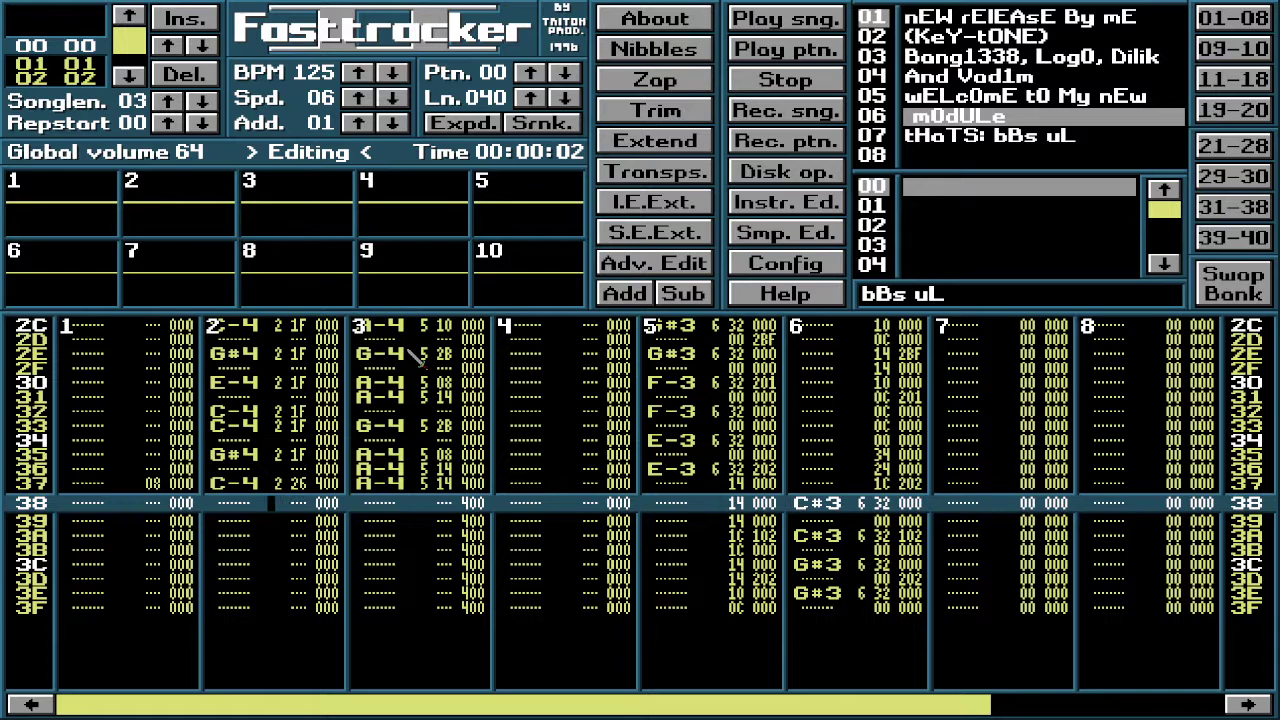
pyautogui.press('Up')
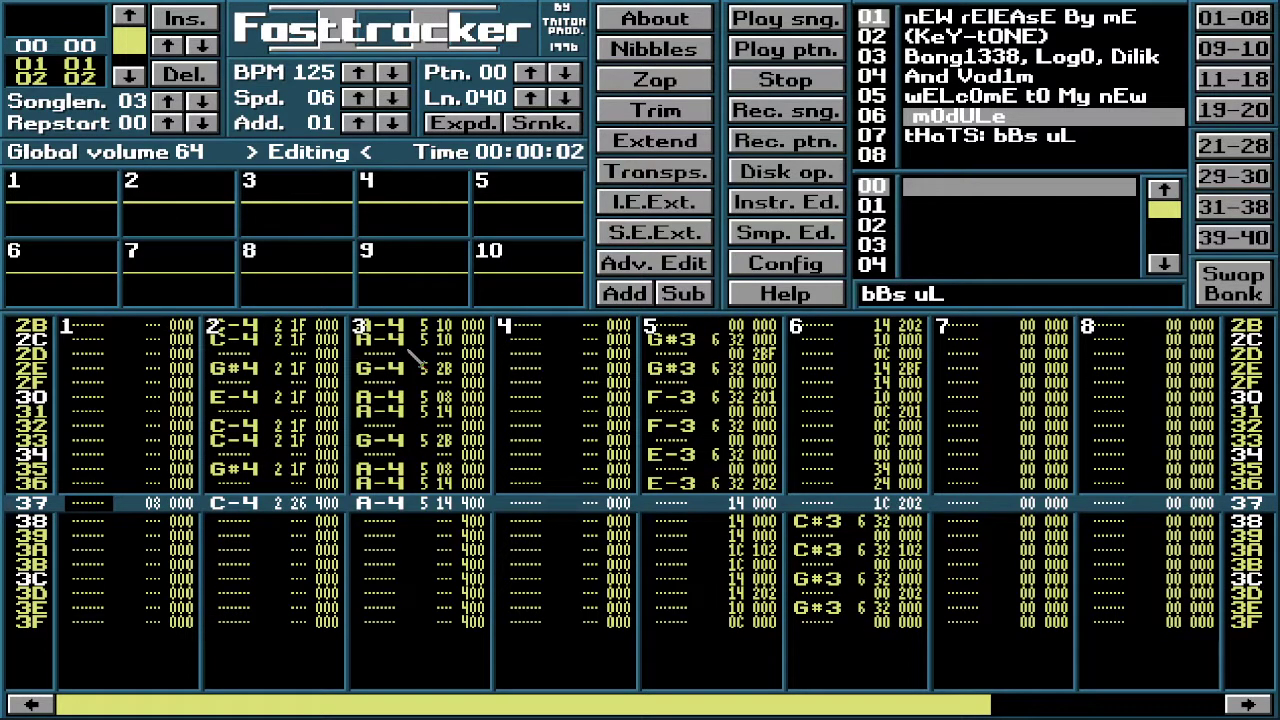
pyautogui.press('Right')
pyautogui.press('Left')
pyautogui.press('Right')
pyautogui.press('Right')
pyautogui.press('Right')
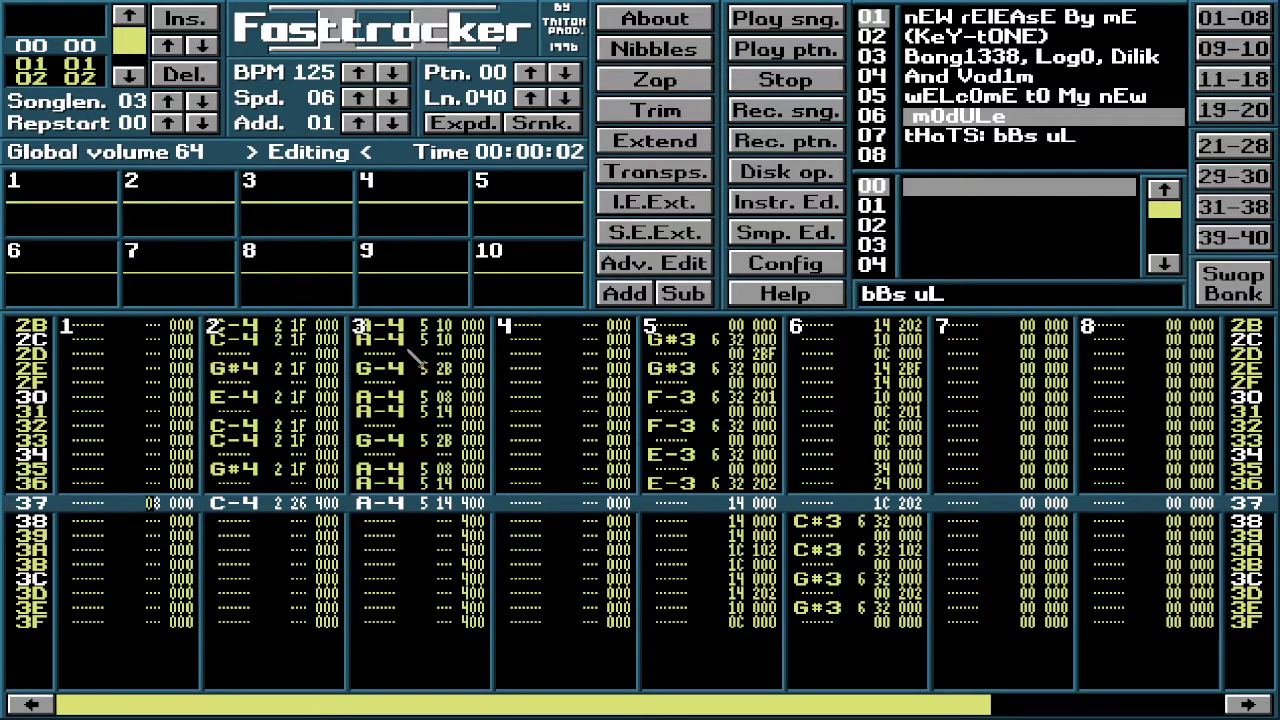
pyautogui.press('Right')
pyautogui.press('Right')
pyautogui.press('Right')
pyautogui.press('Right')
pyautogui.press('Right')
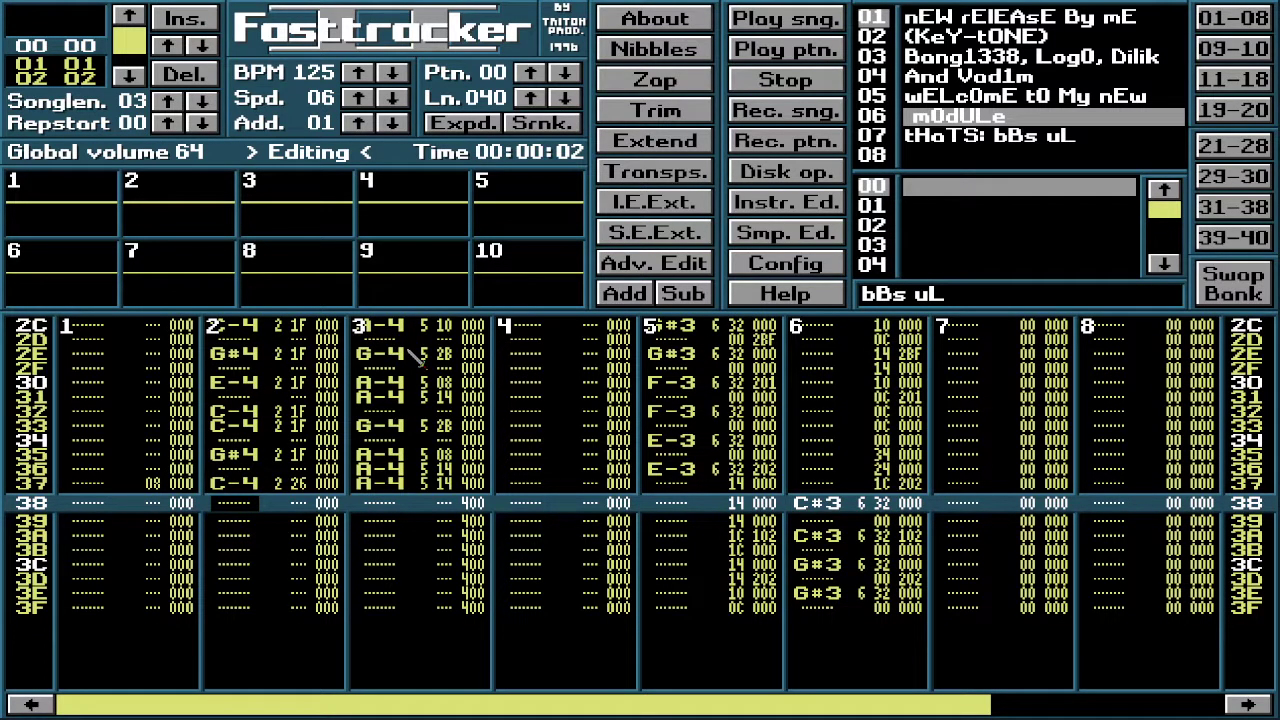
# Step: Delete the stray volume value in channel 1 at row 37
pyautogui.press('Left')
pyautogui.press('Left')
pyautogui.press('Left')
pyautogui.press('Left')
pyautogui.press('Left')
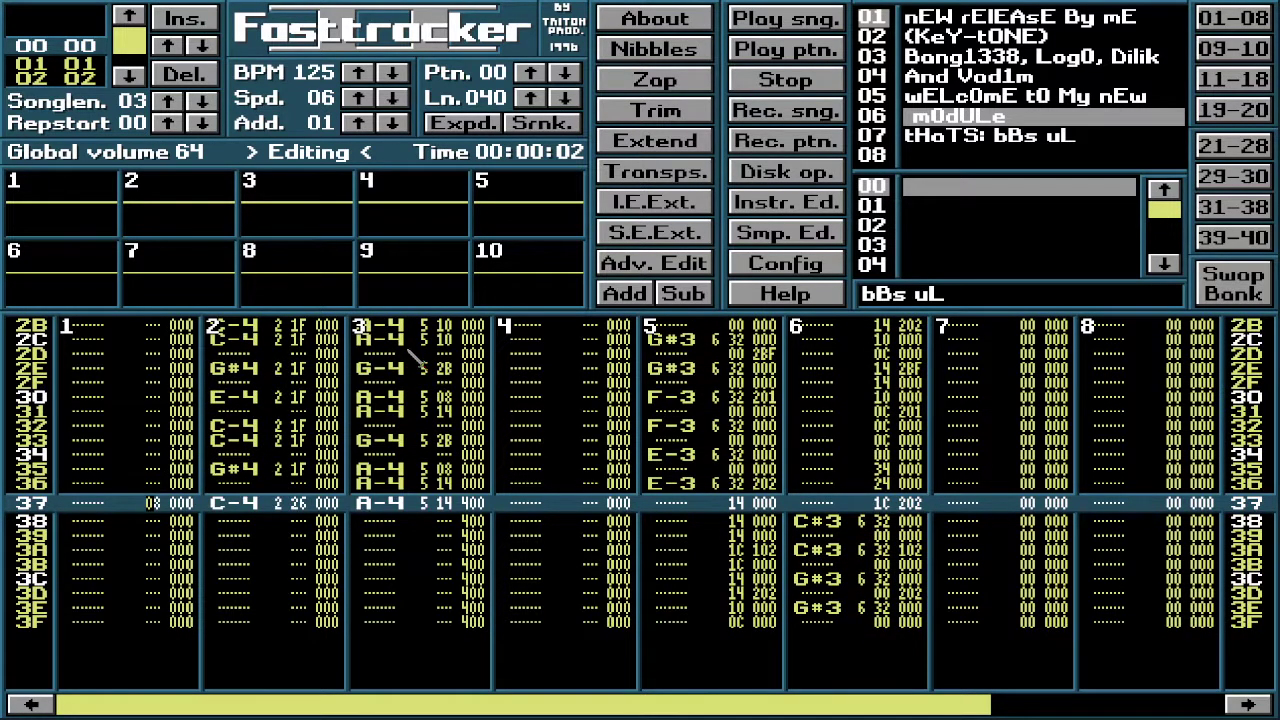
pyautogui.press('Delete')
# Step: Enter effect 400 in channel 2 from row 37 down to the pattern's last row, 3F
pyautogui.press('Up')
pyautogui.press('Right')
pyautogui.press('Right')
pyautogui.press('Right')
pyautogui.press('Right')
pyautogui.scroll(-6, 416, 356)
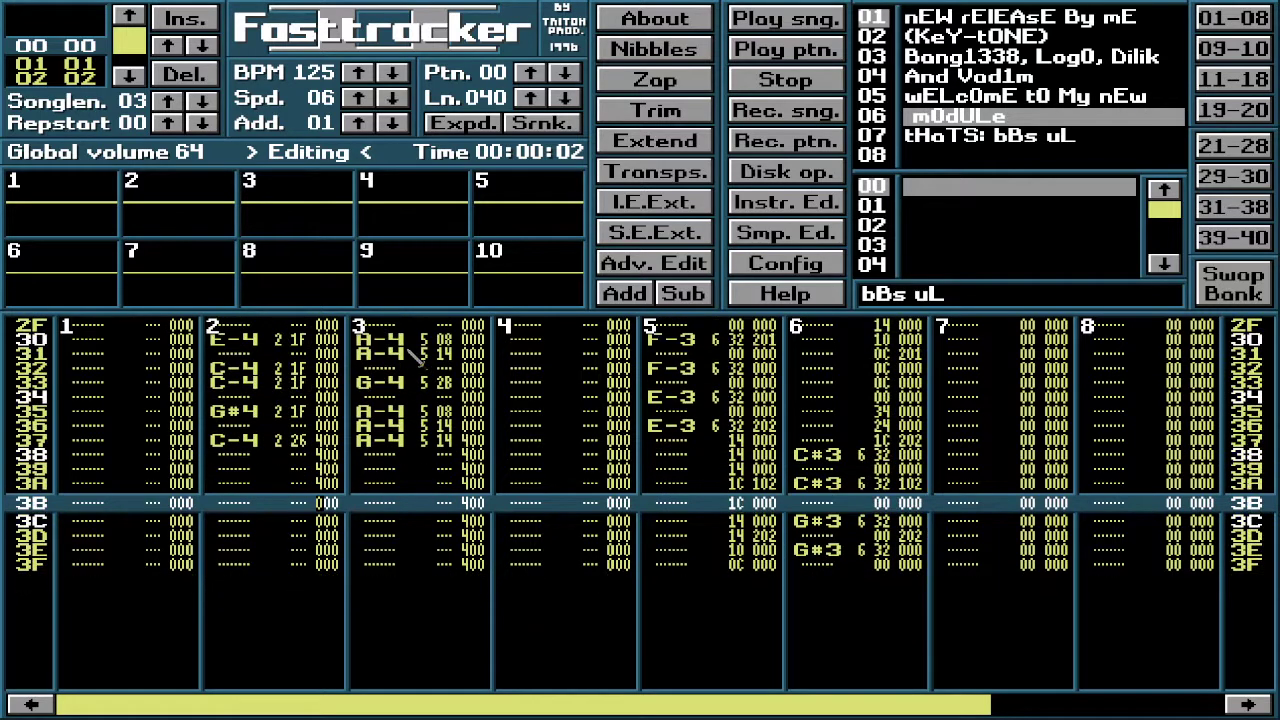
pyautogui.scroll(5, 416, 356)
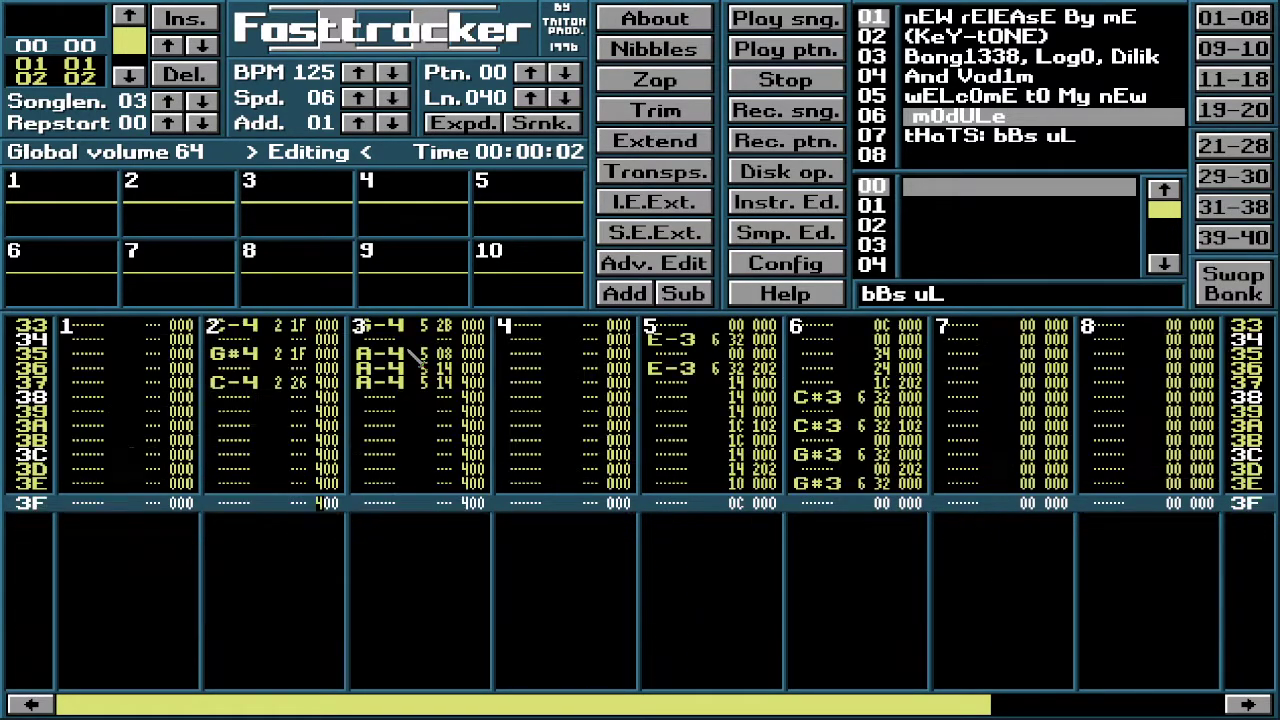
pyautogui.scroll(3, 410, 352)
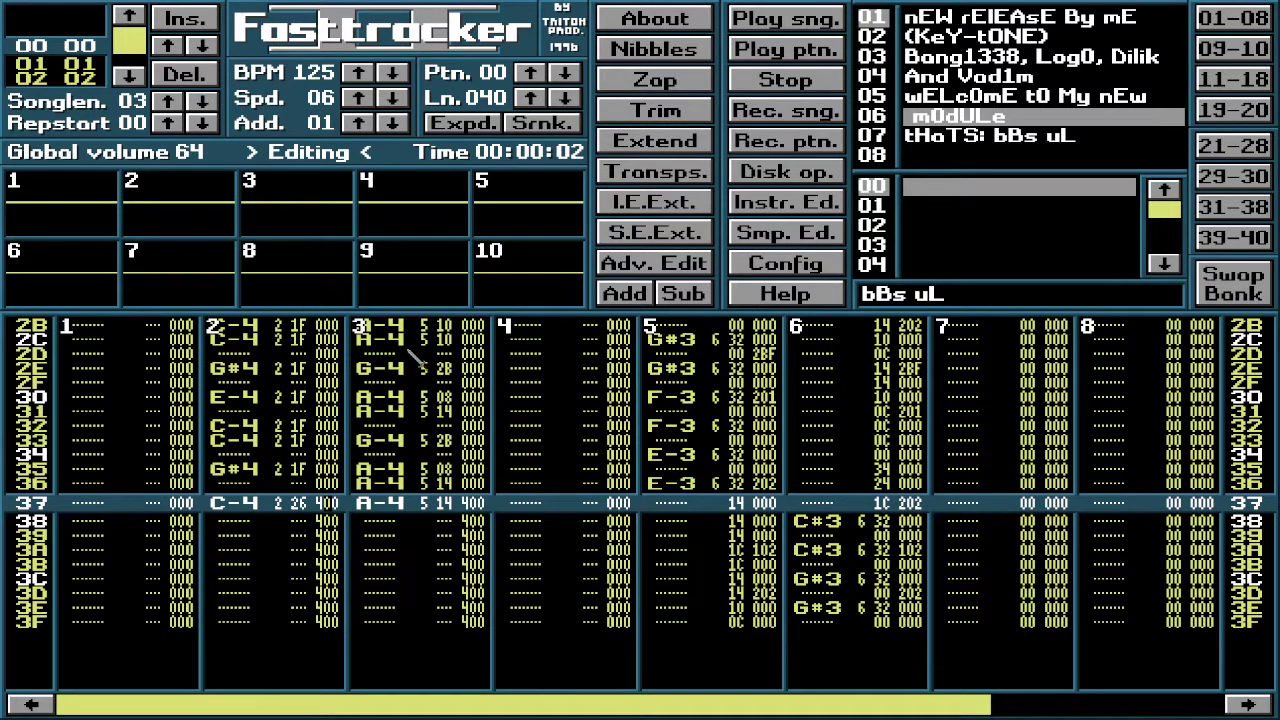
# Step: Set the row 37 effect to 435 in channels 2 and 3 and play the pattern
pyautogui.write('35')
pyautogui.press('Right')
pyautogui.press('Right')
pyautogui.press('Right')
pyautogui.press('Right')
pyautogui.press('Right')
pyautogui.press('Right')
pyautogui.press('Right')
pyautogui.write('35')
pyautogui.press('Return')
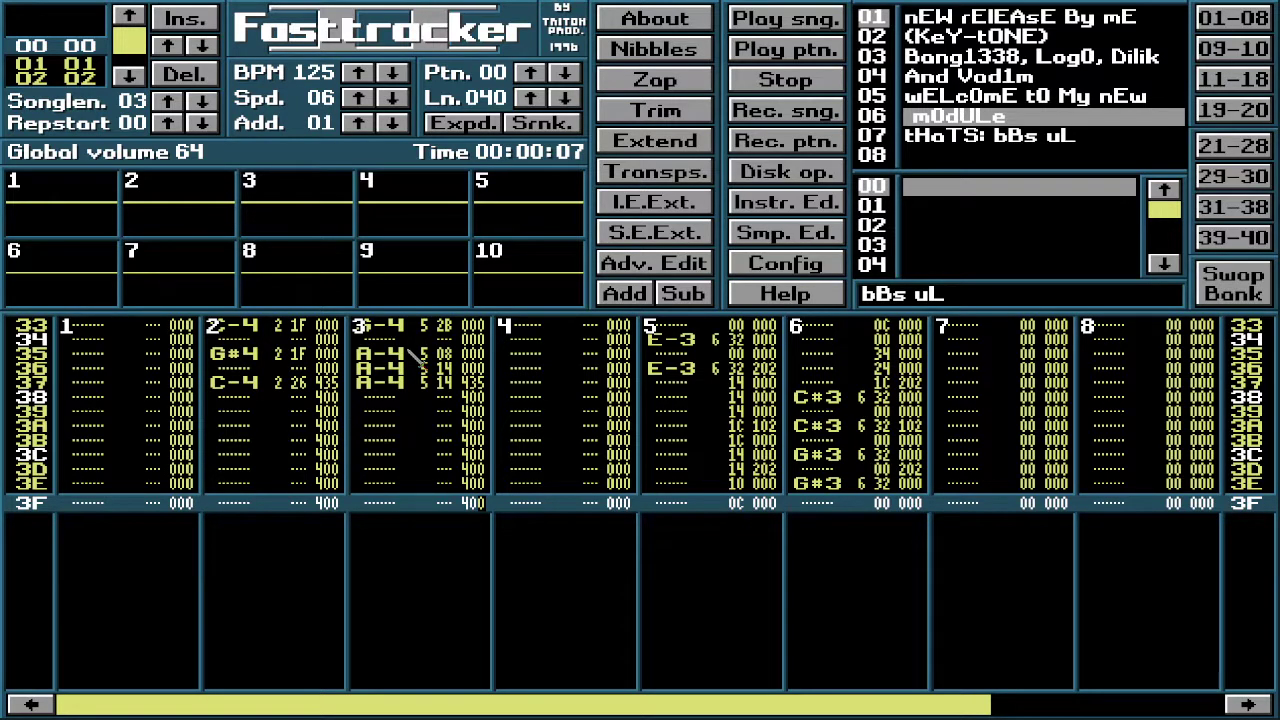
# Step: Set the middle digit of the row 37 effect to 6 in channel 3 and 7 in channel 2, and play the song
pyautogui.scroll(7, 415, 360)
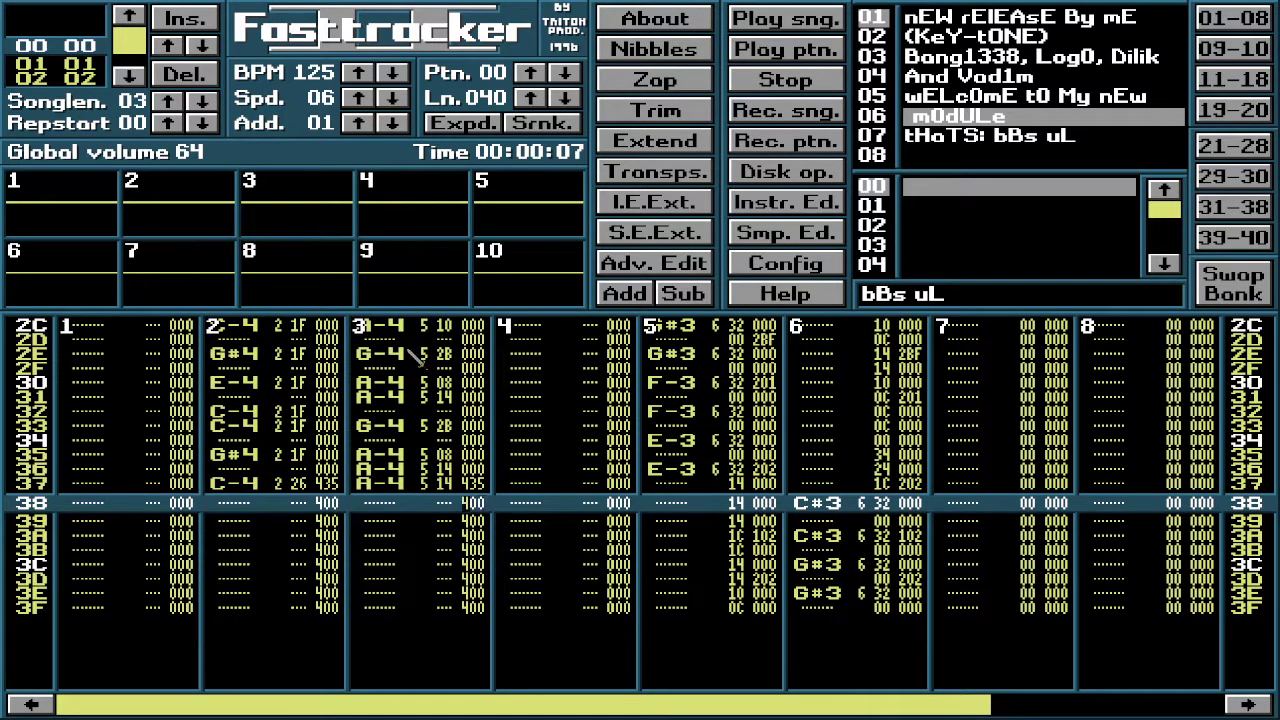
pyautogui.scroll(1, 413, 360)
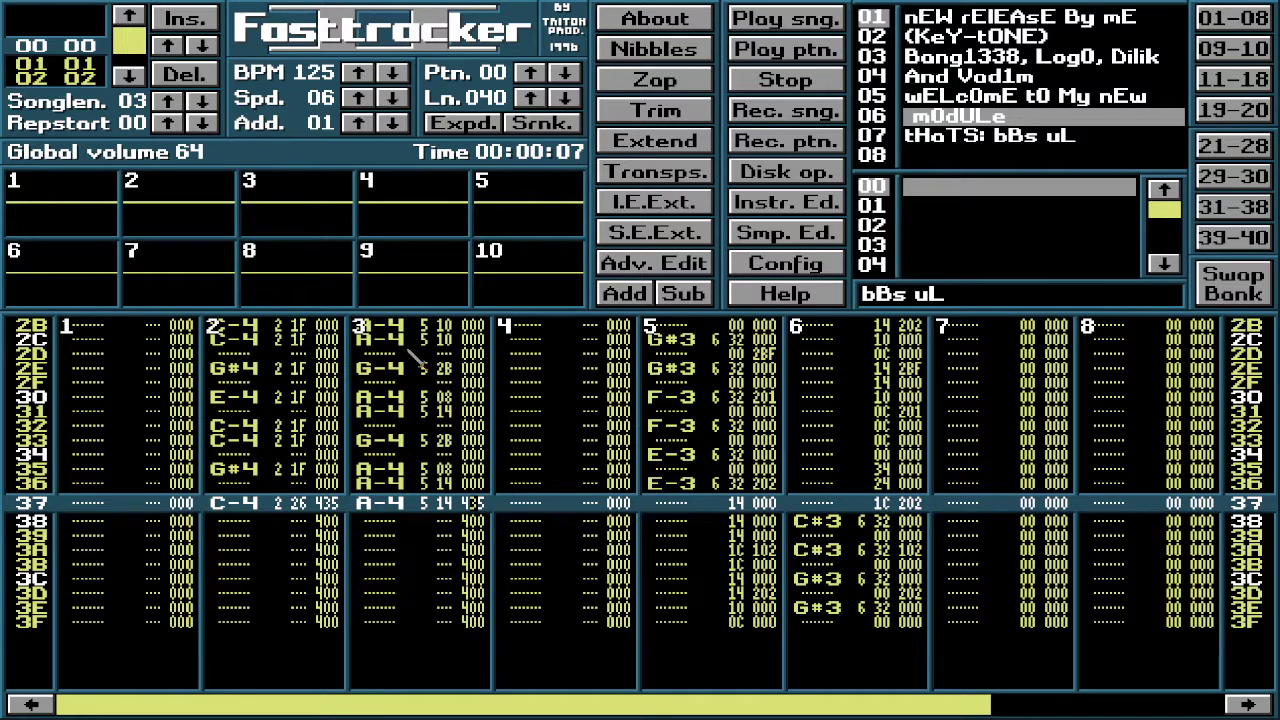
pyautogui.press('space')
pyautogui.write('6')
pyautogui.press('Left')
pyautogui.press('Left')
pyautogui.press('Left')
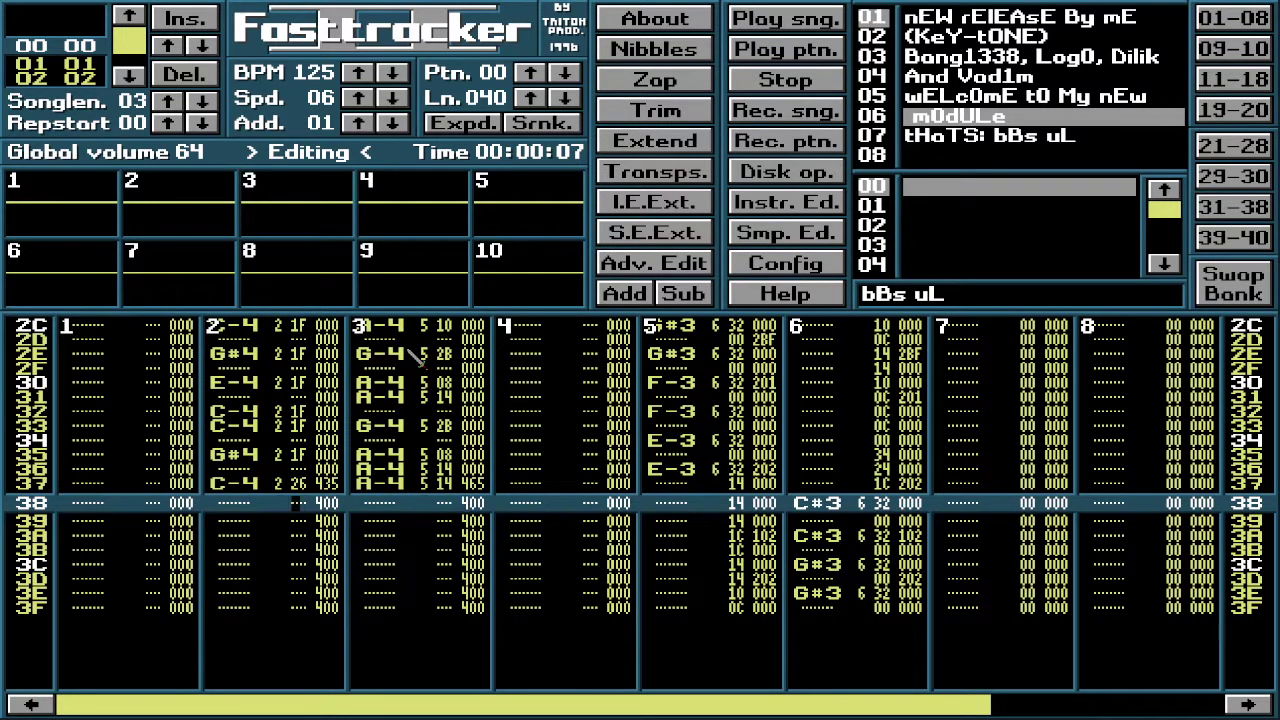
pyautogui.press('Right')
pyautogui.press('Right')
pyautogui.press('Up')
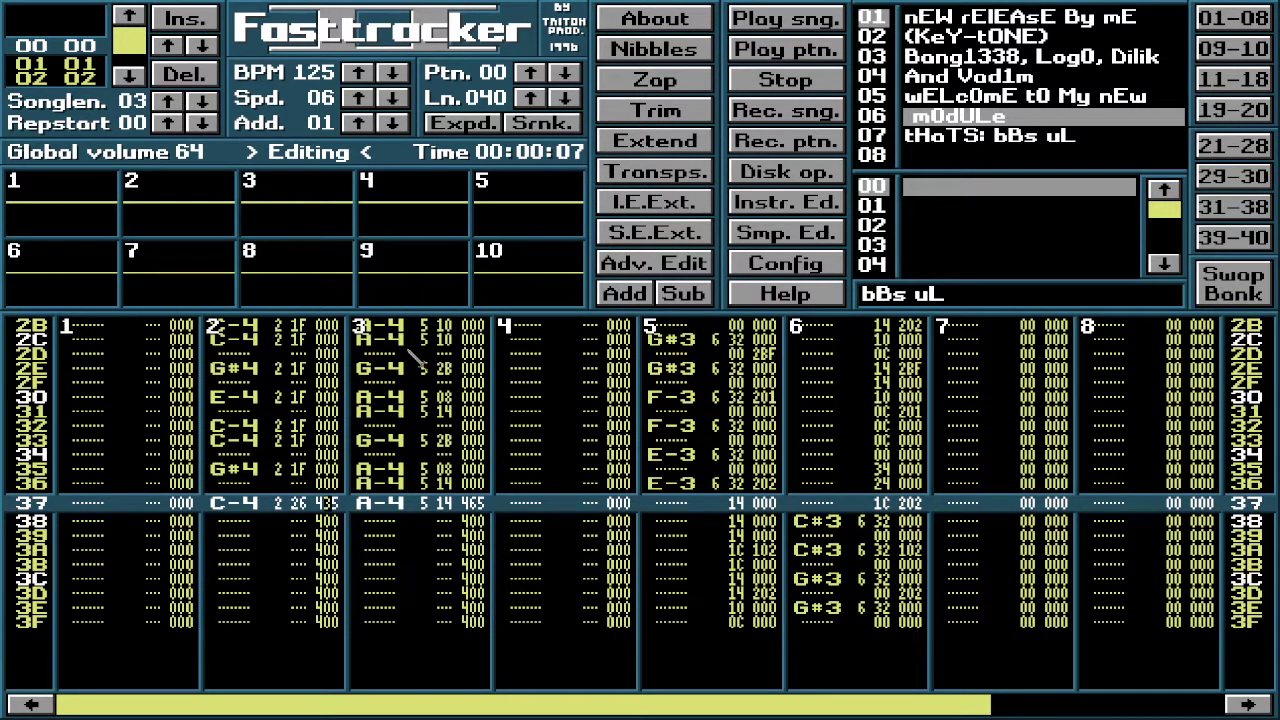
pyautogui.write('7')
pyautogui.press('Control_R')
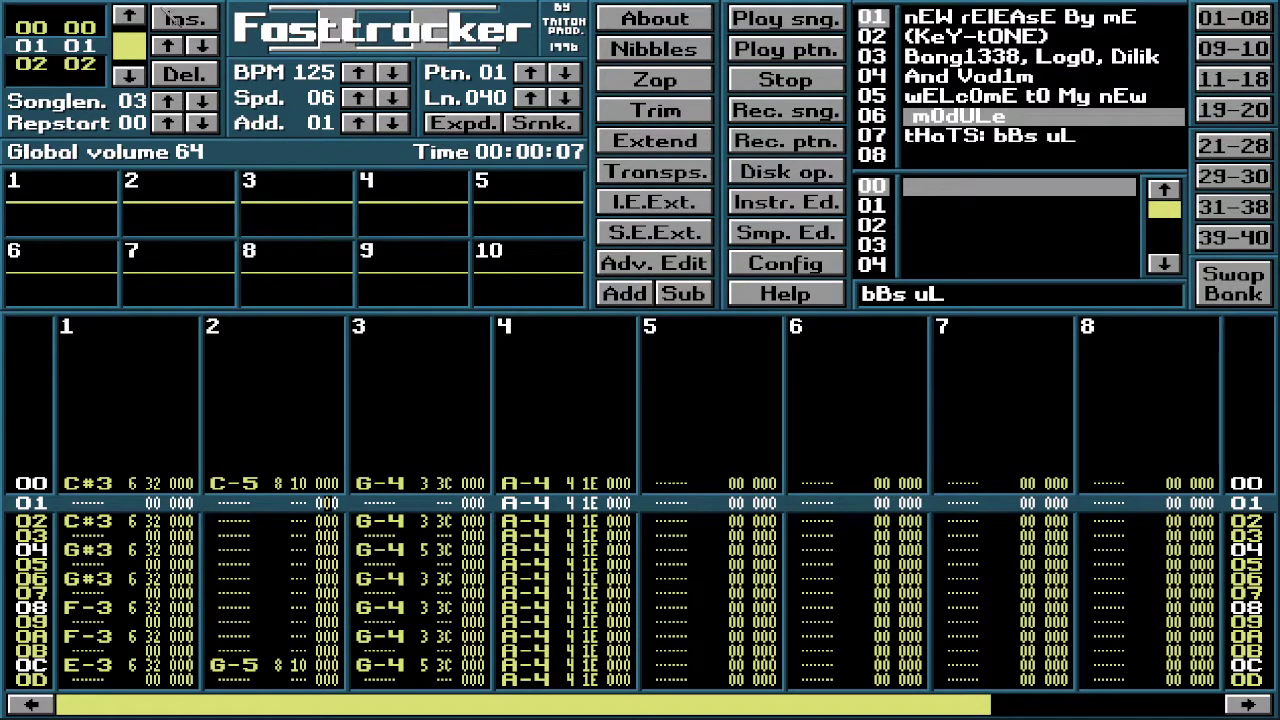
# Step: Switch to song position 00 and examine the pattern's entries down to row 37 and across to channel 4
pyautogui.click(130, 20)
pyautogui.press('Down')
pyautogui.press('Down')
pyautogui.press('Down')
pyautogui.press('Down')
pyautogui.press('Down')
pyautogui.press('Down')
pyautogui.press('Down')
pyautogui.press('Down')
pyautogui.press('Down')
pyautogui.press('Down')
pyautogui.press('Down')
pyautogui.press('Down')
pyautogui.press('Down')
pyautogui.press('Down')
pyautogui.press('Down')
pyautogui.press('Down')
pyautogui.press('Down')
pyautogui.press('Down')
pyautogui.press('Down')
pyautogui.press('Down')
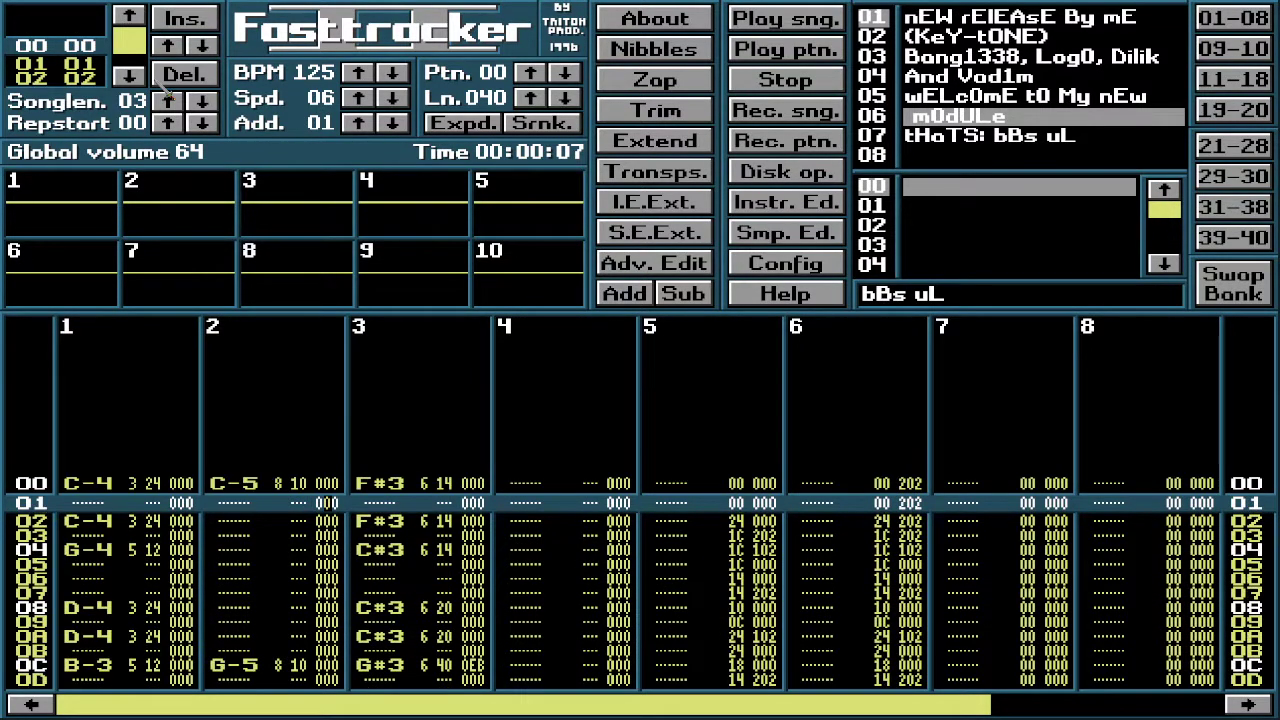
pyautogui.press('Down')
pyautogui.press('Down')
pyautogui.press('Down')
pyautogui.press('Down')
pyautogui.press('Down')
pyautogui.press('Down')
pyautogui.press('Down')
pyautogui.press('Down')
pyautogui.press('Down')
pyautogui.press('Down')
pyautogui.press('Down')
pyautogui.press('Down')
pyautogui.press('Down')
pyautogui.press('Down')
pyautogui.press('Down')
pyautogui.press('Down')
pyautogui.press('Down')
pyautogui.press('Down')
pyautogui.press('Down')
pyautogui.press('Down')
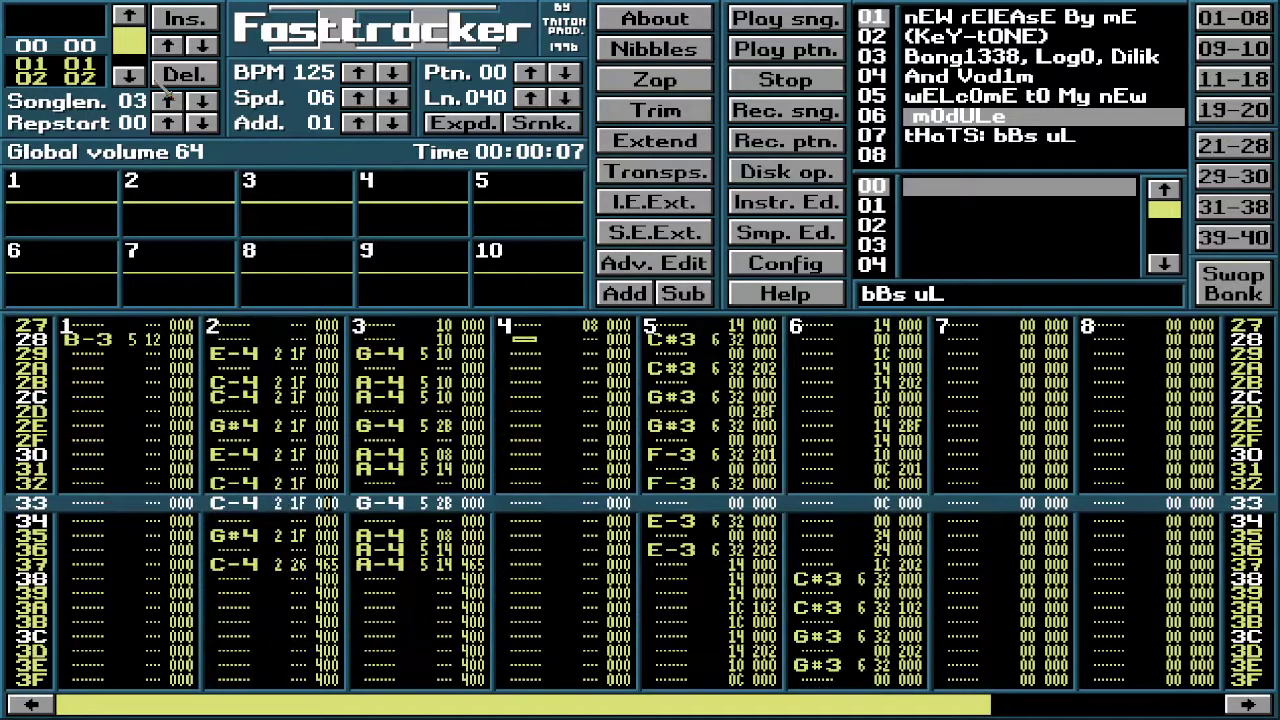
pyautogui.press('Down')
pyautogui.press('Down')
pyautogui.press('Down')
pyautogui.press('Down')
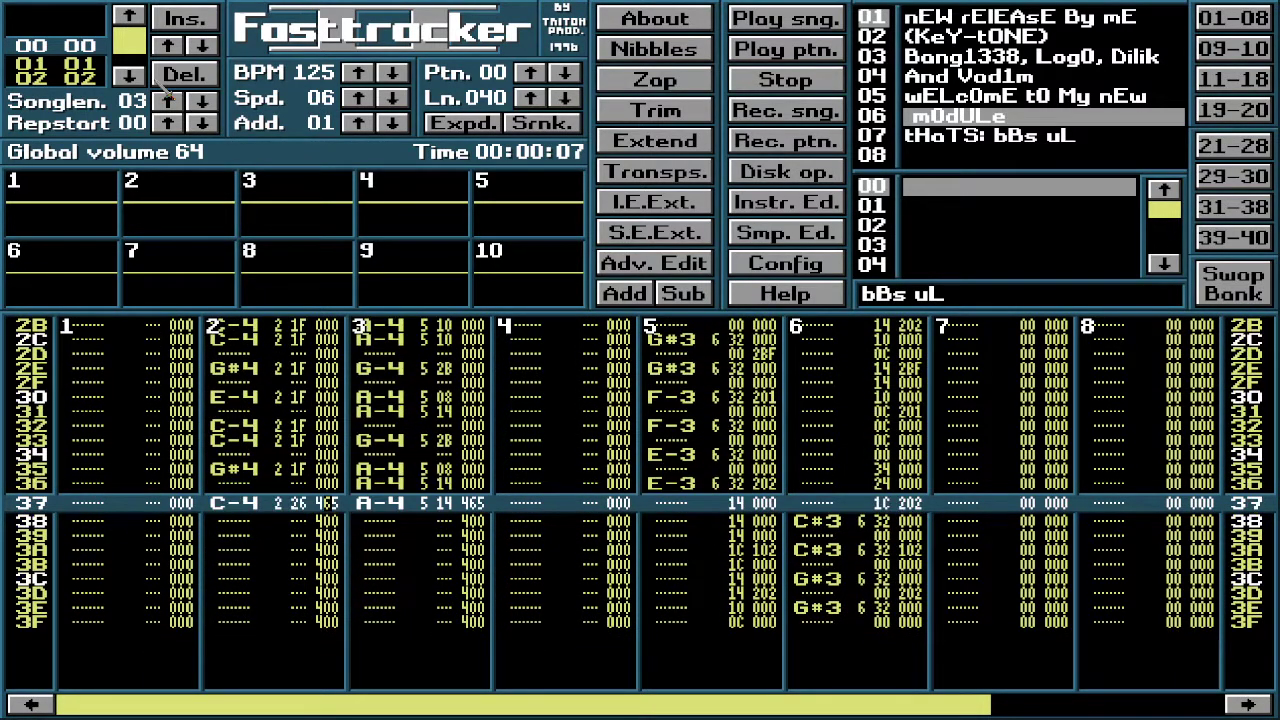
pyautogui.press('Right')
pyautogui.press('Right')
pyautogui.press('Right')
pyautogui.press('Right')
pyautogui.press('Right')
pyautogui.press('Right')
pyautogui.press('Right')
pyautogui.press('Right')
pyautogui.press('Right')
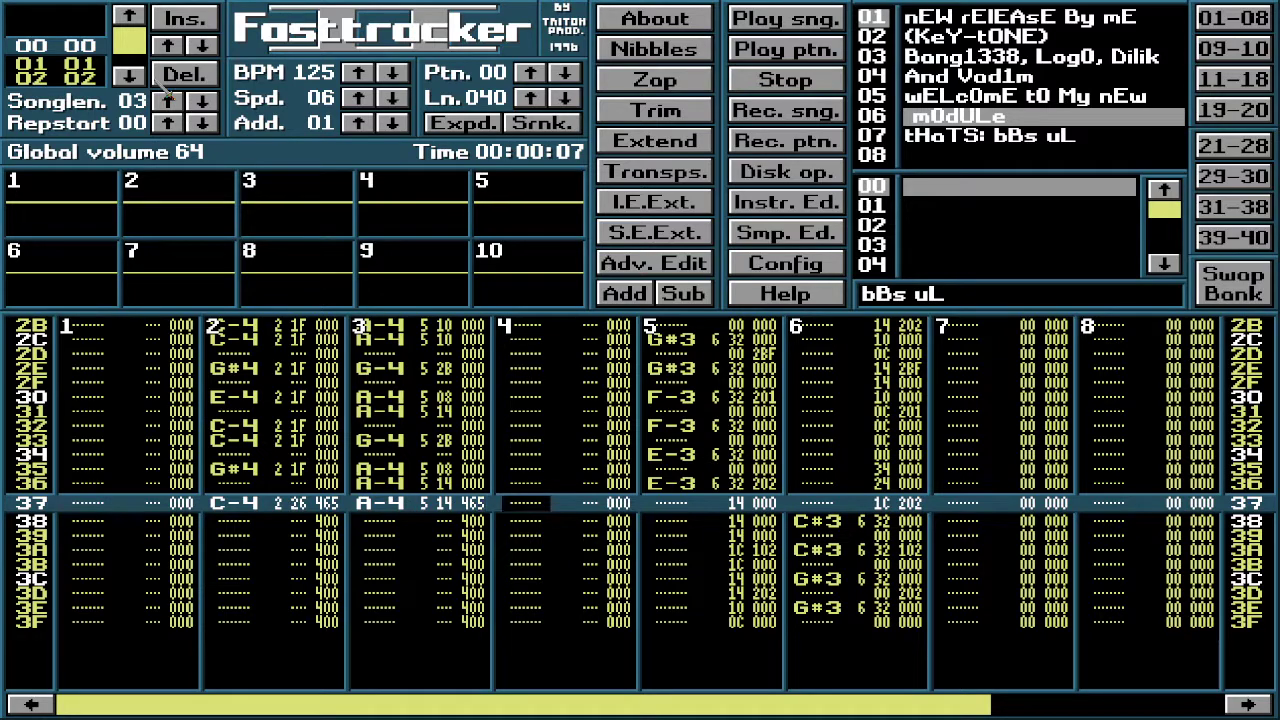
pyautogui.press('Right')
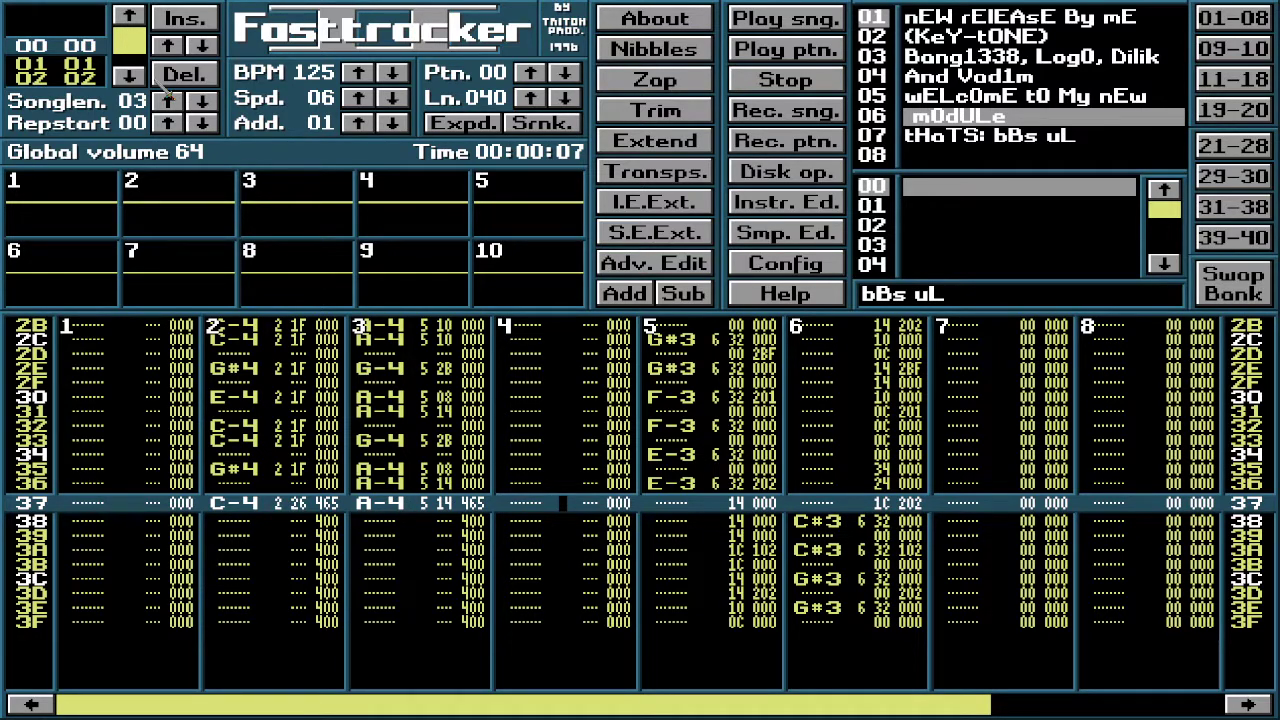
# Step: Enable editing and delete the needless volume values in channel 5 of pattern 00 from row 00 to row 27
pyautogui.press('Right')
pyautogui.press('Right')
pyautogui.press('Right')
pyautogui.press('Right')
pyautogui.press('Right')
pyautogui.press('Right')
pyautogui.press('Up')
pyautogui.press('Up')
pyautogui.press('Up')
pyautogui.press('Up')
pyautogui.press('Up')
pyautogui.press('Up')
pyautogui.press('Up')
pyautogui.press('Up')
pyautogui.press('Up')
pyautogui.press('Up')
pyautogui.press('Up')
pyautogui.press('Up')
pyautogui.press('Up')
pyautogui.press('Up')
pyautogui.press('Up')
pyautogui.press('Up')
pyautogui.press('Up')
pyautogui.press('Up')
pyautogui.press('Up')
pyautogui.press('Up')
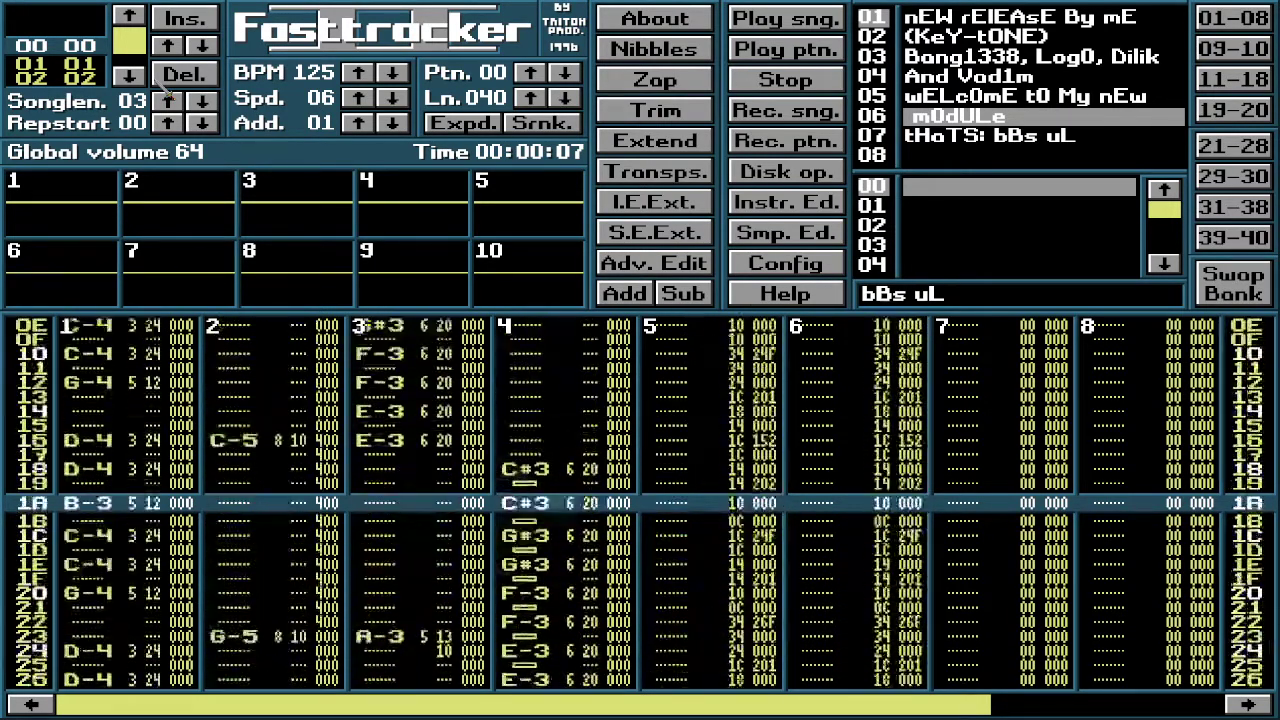
pyautogui.press('Up')
pyautogui.press('Up')
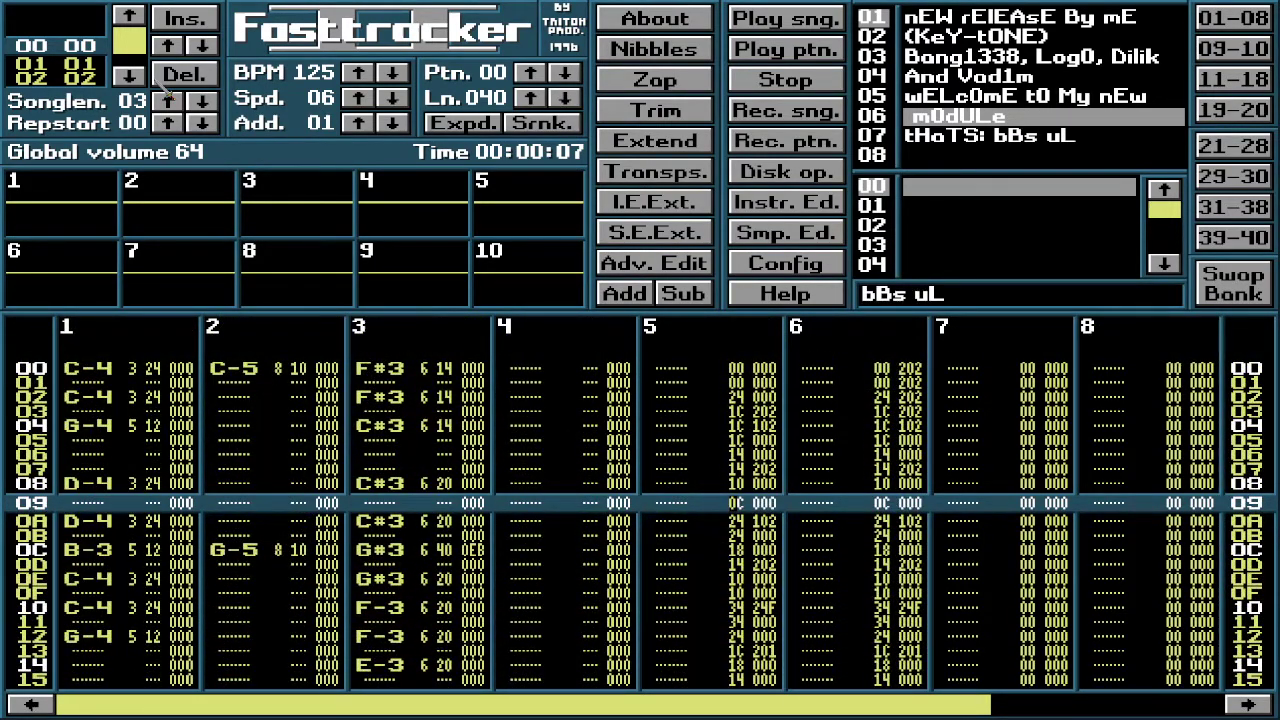
pyautogui.press('Up')
pyautogui.press('Up')
pyautogui.press('Up')
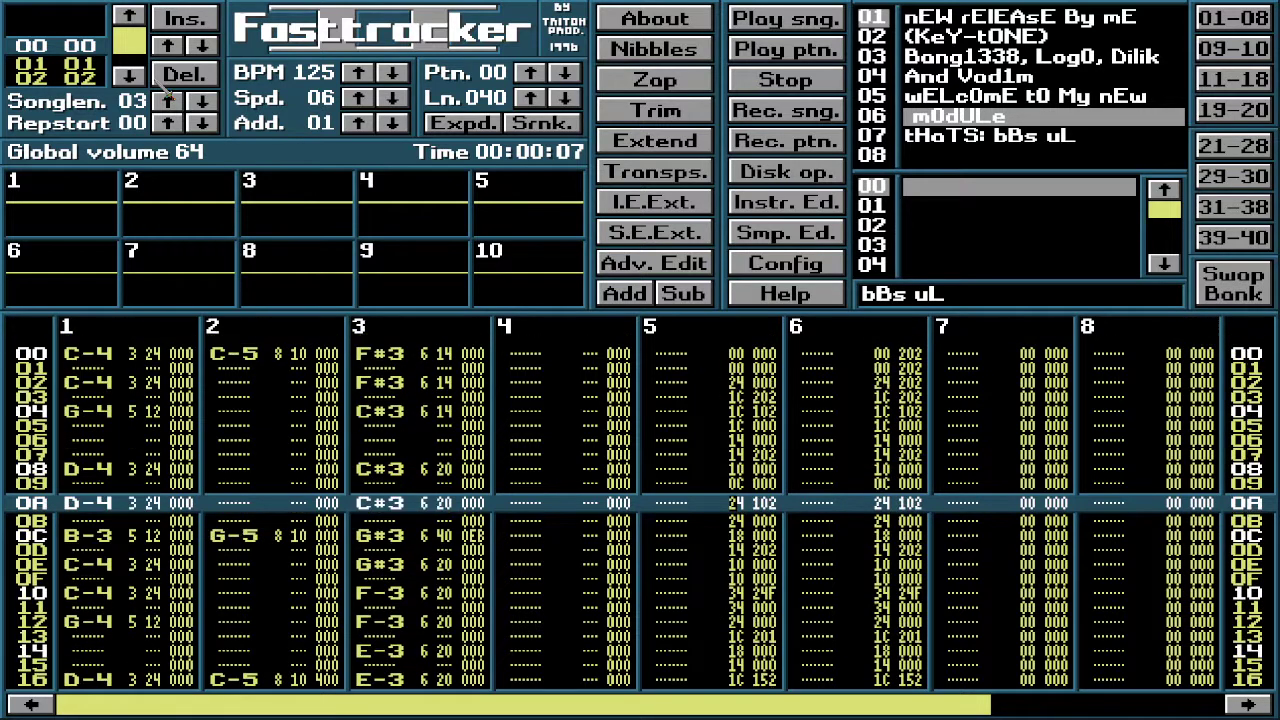
pyautogui.press('Up')
pyautogui.press('Up')
pyautogui.press('Up')
pyautogui.press('Up')
pyautogui.press('Up')
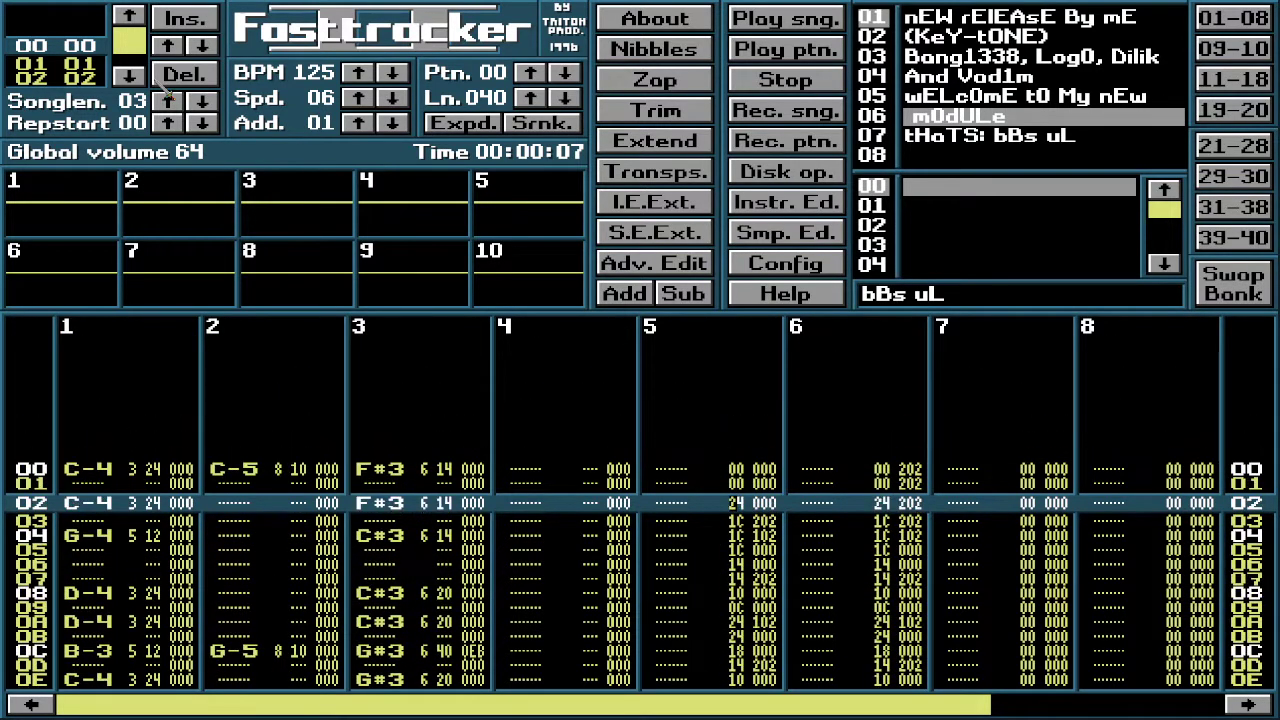
pyautogui.press('Up')
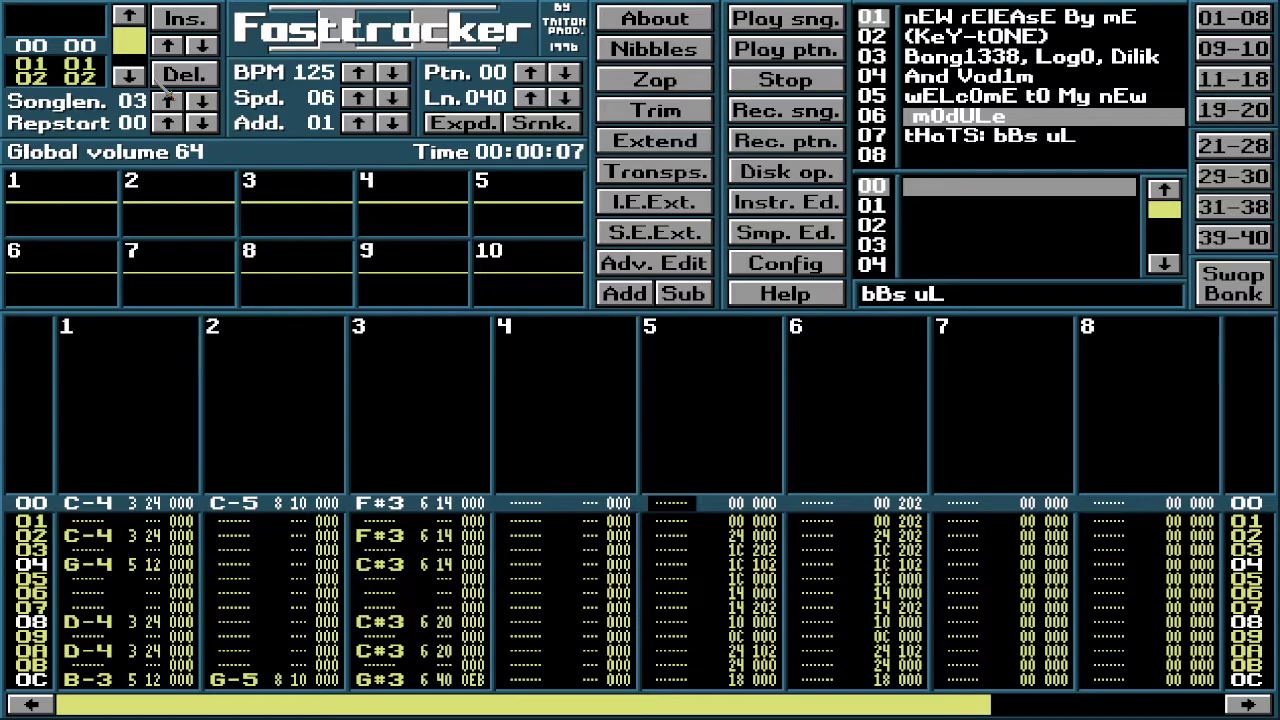
pyautogui.press('space')
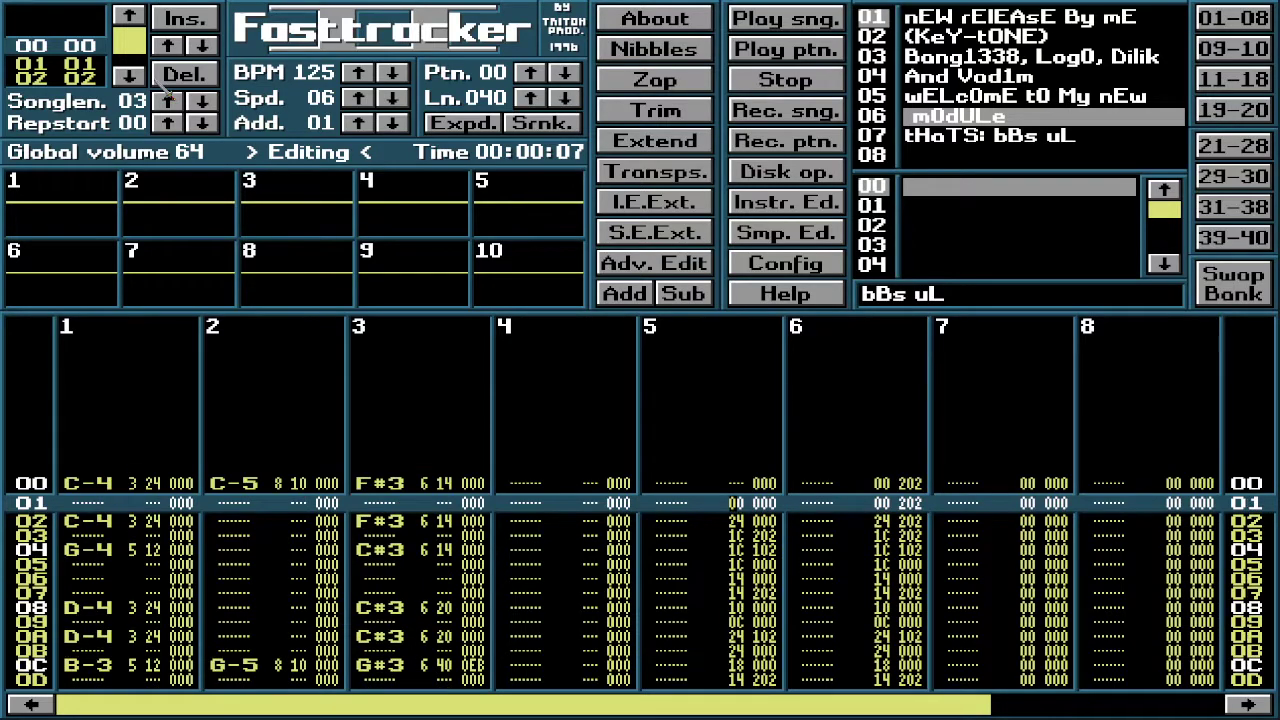
pyautogui.press('Down')
pyautogui.press('Down')
pyautogui.press('Down')
pyautogui.press('Down')
pyautogui.press('Down')
pyautogui.press('Down')
pyautogui.press('Down')
pyautogui.press('Down')
pyautogui.press('Down')
pyautogui.press('Down')
pyautogui.press('Down')
pyautogui.press('Down')
pyautogui.press('Down')
pyautogui.press('Down')
pyautogui.press('Down')
pyautogui.press('Down')
pyautogui.press('Down')
pyautogui.press('Down')
pyautogui.press('Down')
pyautogui.press('Down')
pyautogui.press('Down')
pyautogui.press('Down')
pyautogui.press('Down')
pyautogui.press('Down')
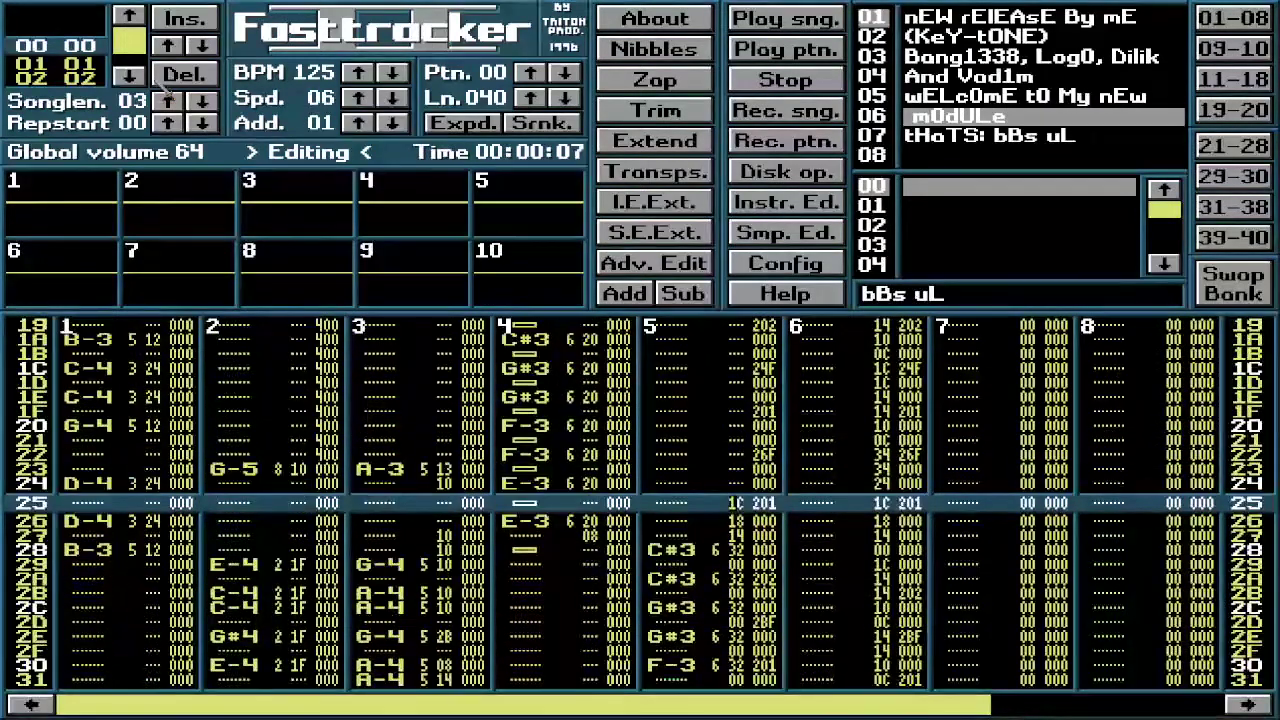
# Step: Return to row 00 of channel 5 and examine its note column down to row 27 of pattern 00
pyautogui.press('Up')
pyautogui.press('Up')
pyautogui.press('Up')
pyautogui.press('Up')
pyautogui.press('Up')
pyautogui.press('Up')
pyautogui.press('Up')
pyautogui.press('Up')
pyautogui.press('Up')
pyautogui.press('Up')
pyautogui.press('Up')
pyautogui.press('Up')
pyautogui.press('Up')
pyautogui.press('Up')
pyautogui.press('Up')
pyautogui.press('Up')
pyautogui.press('Up')
pyautogui.press('Up')
pyautogui.press('Up')
pyautogui.press('Up')
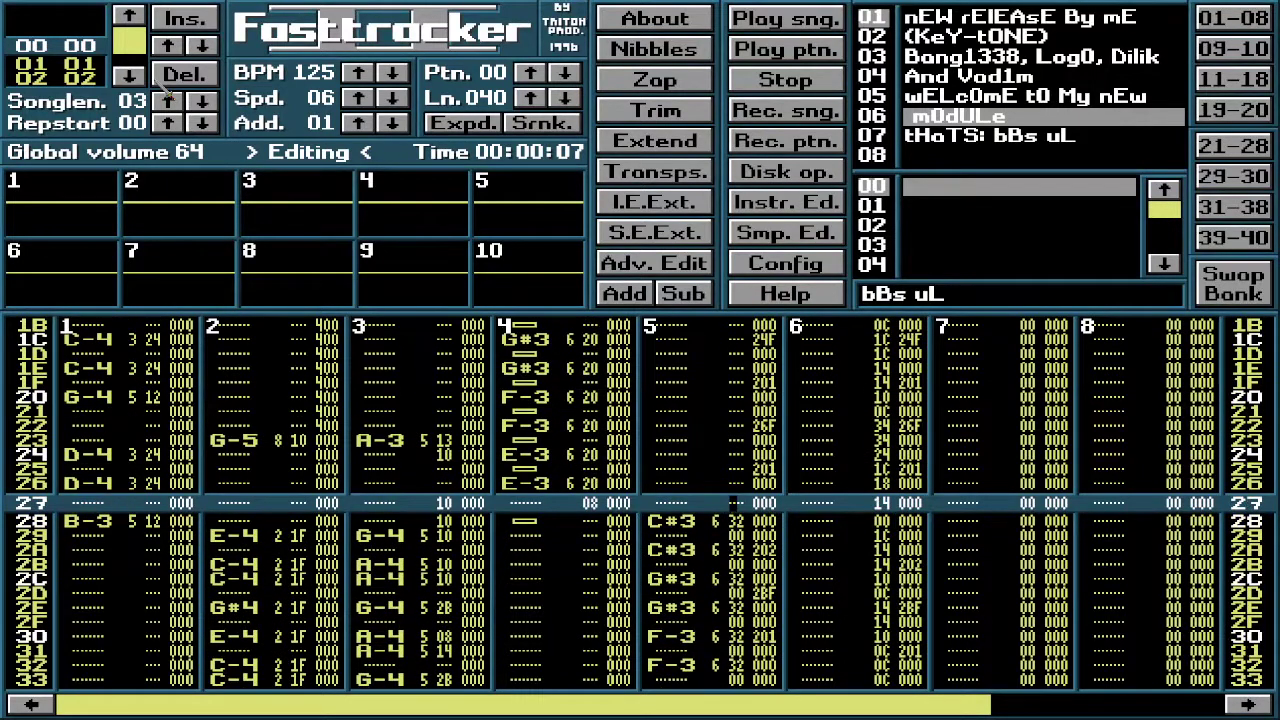
pyautogui.press('Left')
pyautogui.press('Left')
pyautogui.press('Left')
pyautogui.press('Left')
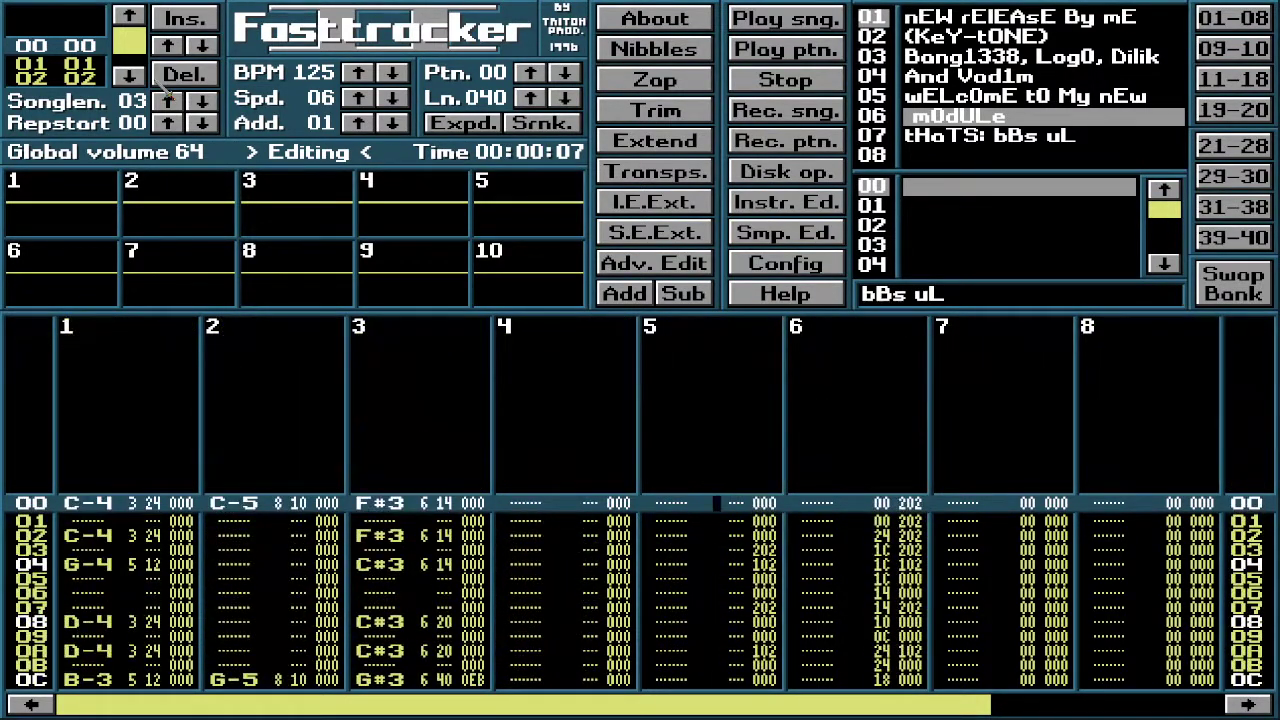
pyautogui.press('Right')
pyautogui.press('Down')
pyautogui.press('Down')
pyautogui.press('Down')
pyautogui.press('Down')
pyautogui.press('Down')
pyautogui.press('Down')
pyautogui.press('Down')
pyautogui.press('Down')
pyautogui.press('Down')
pyautogui.press('Down')
pyautogui.press('Down')
pyautogui.press('Down')
pyautogui.press('Down')
pyautogui.press('Down')
pyautogui.press('Down')
pyautogui.press('Down')
pyautogui.press('Down')
pyautogui.press('Down')
pyautogui.press('Down')
pyautogui.press('Down')
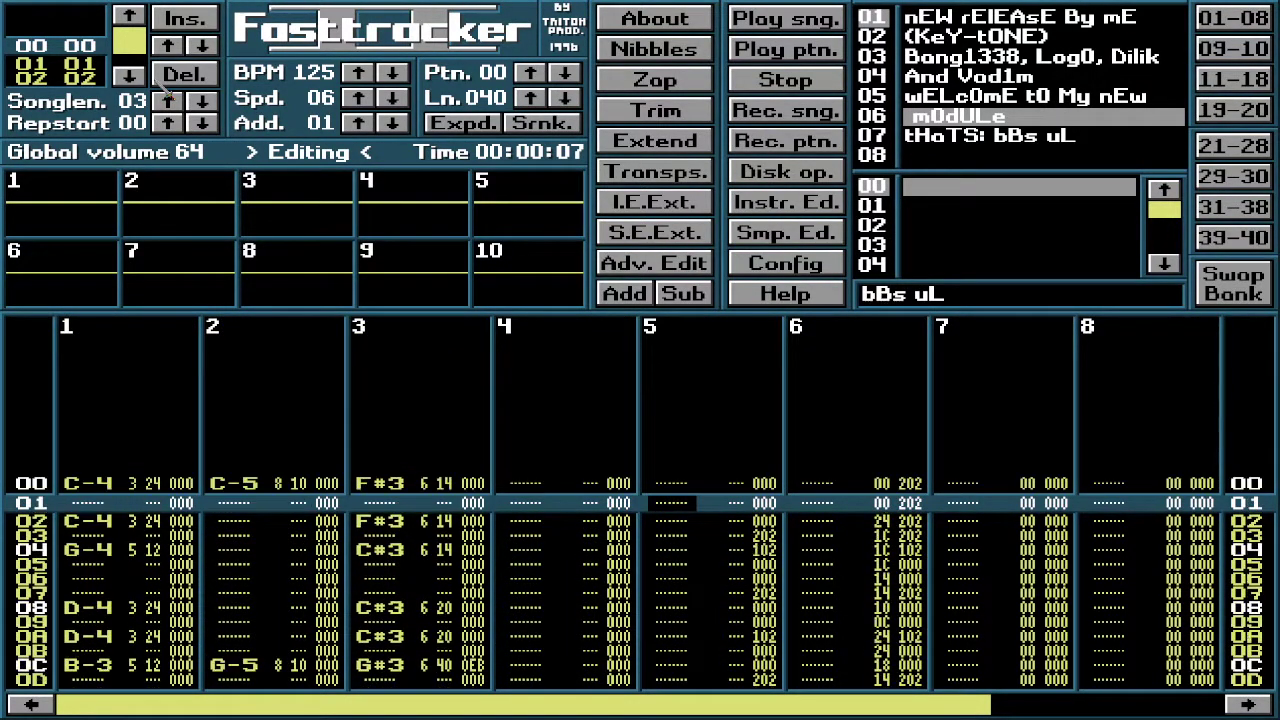
pyautogui.press('Down')
pyautogui.press('Down')
pyautogui.press('Down')
pyautogui.press('Down')
pyautogui.press('Down')
pyautogui.press('Down')
pyautogui.press('Down')
pyautogui.press('Down')
pyautogui.press('Down')
pyautogui.press('Down')
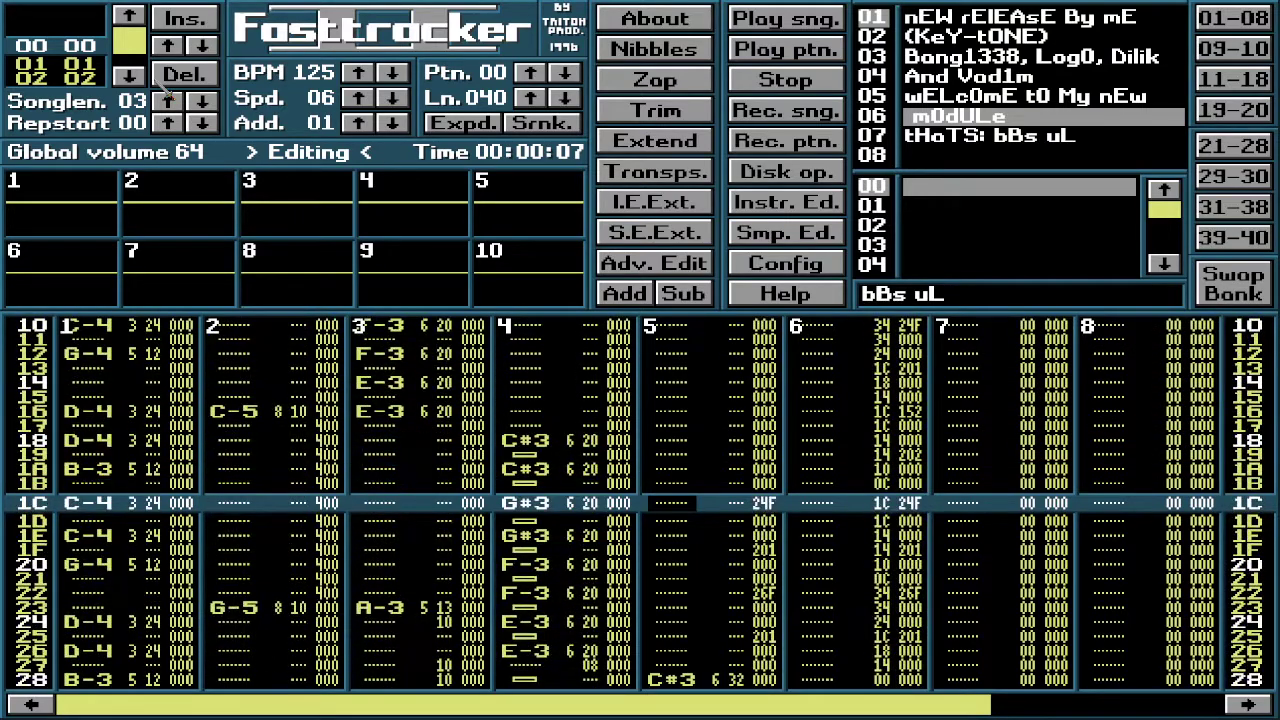
pyautogui.press('Down')
pyautogui.press('Down')
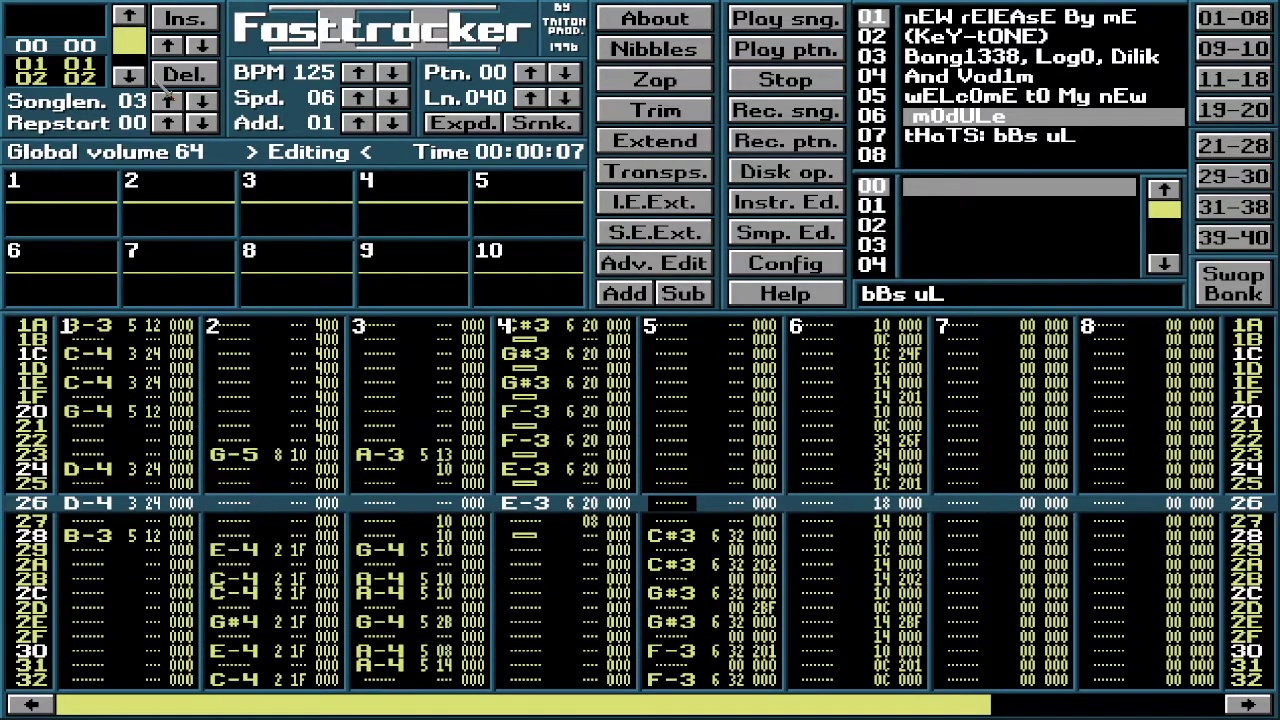
pyautogui.press('Down')
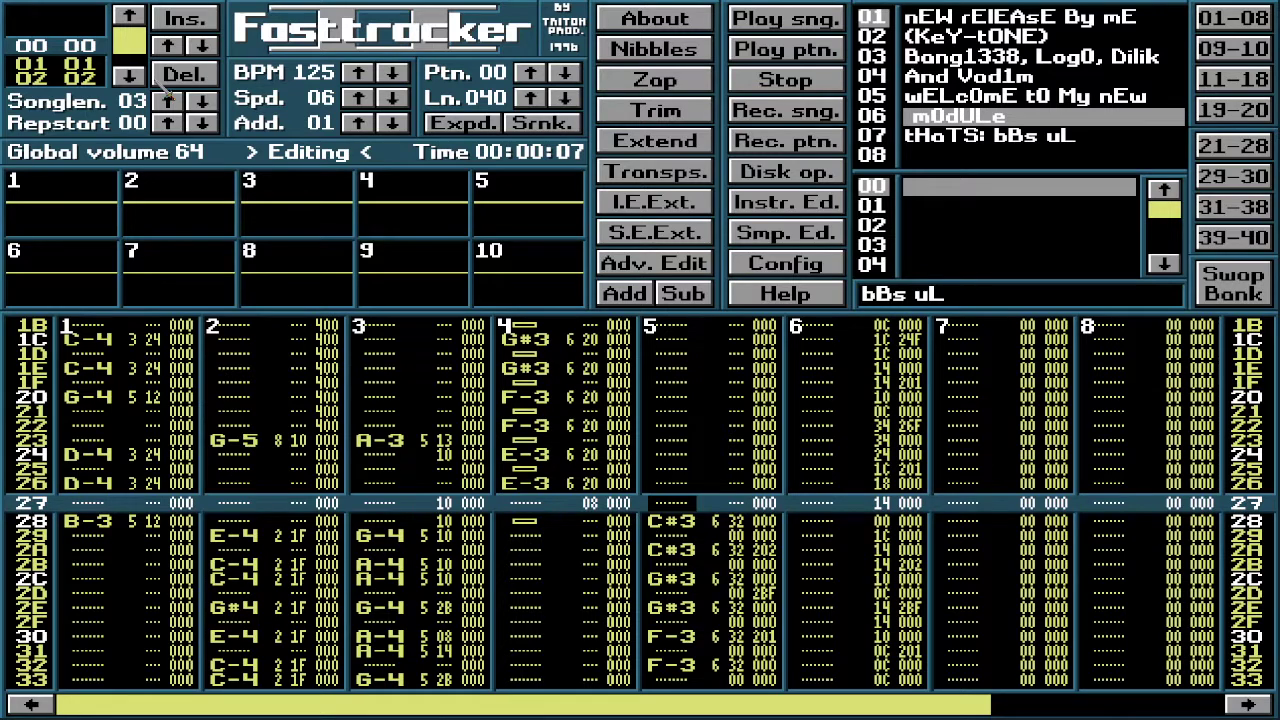
# Step: Insert note-offs in channel 5 at rows 29, 2B, 2D, 2F, 31, 33 and 35, and remove the one placed at row 37
pyautogui.press('Down')
pyautogui.press('Down')
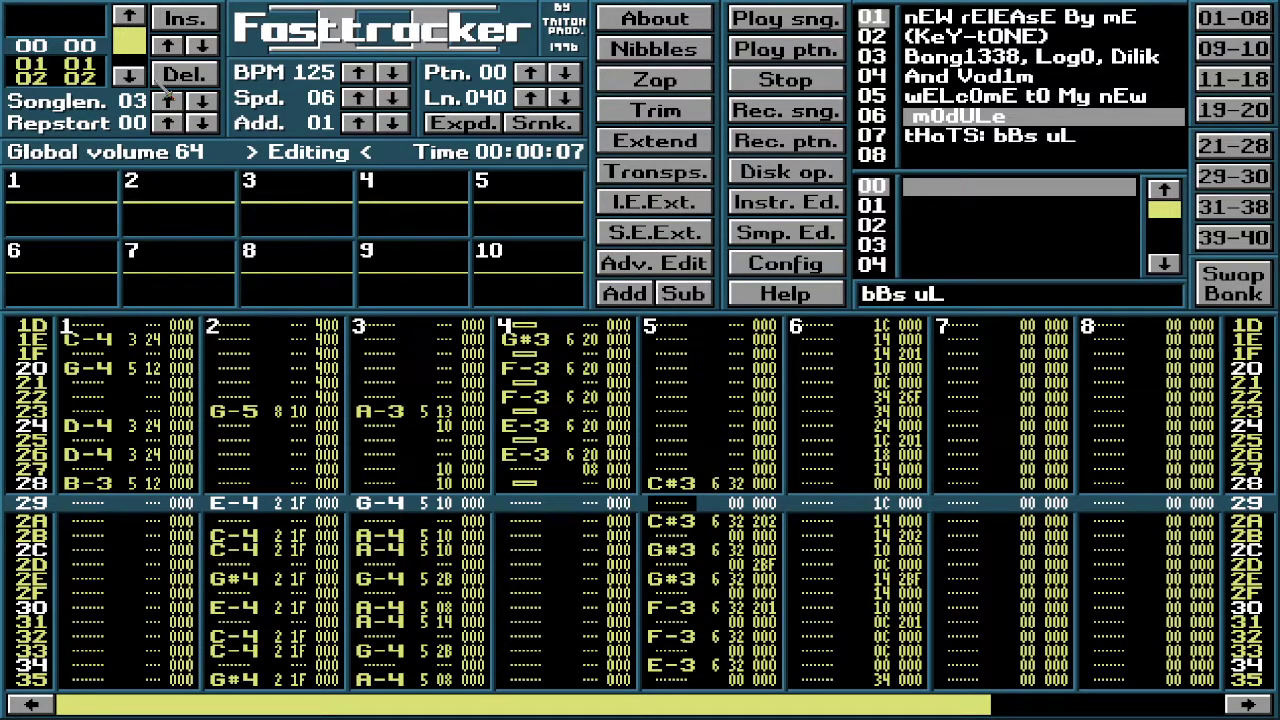
pyautogui.press('Down')
pyautogui.press('Down')
pyautogui.press('Down')
pyautogui.press('Down')
pyautogui.press('Down')
pyautogui.press('Down')
pyautogui.press('Down')
pyautogui.press('Down')
pyautogui.press('Down')
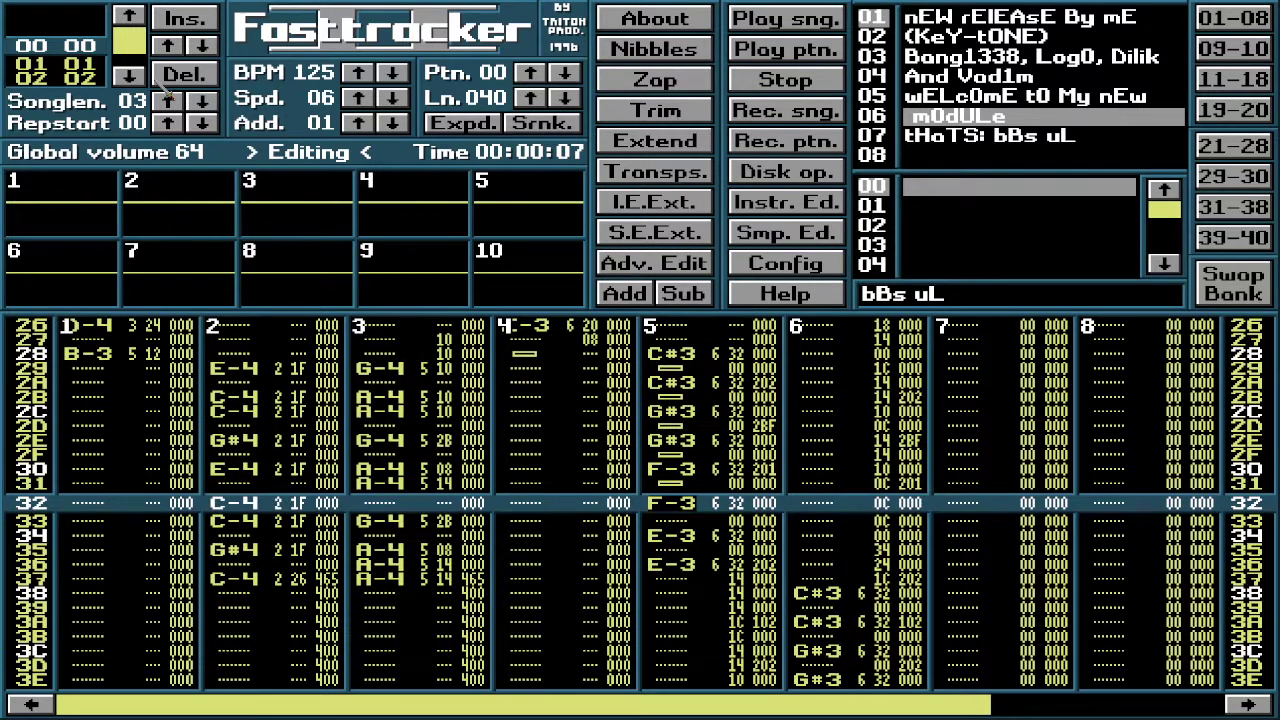
pyautogui.press('Down')
pyautogui.press('Down')
pyautogui.press('Down')
pyautogui.press('Down')
pyautogui.press('Down')
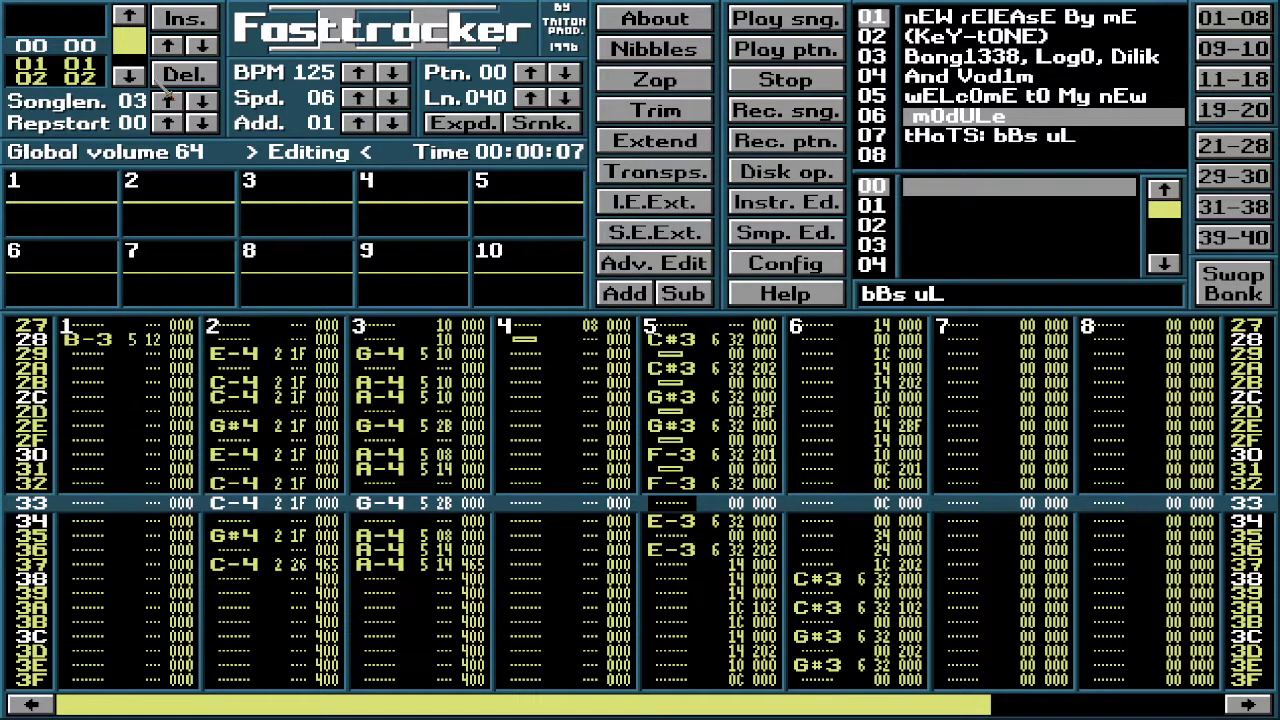
pyautogui.press('Down')
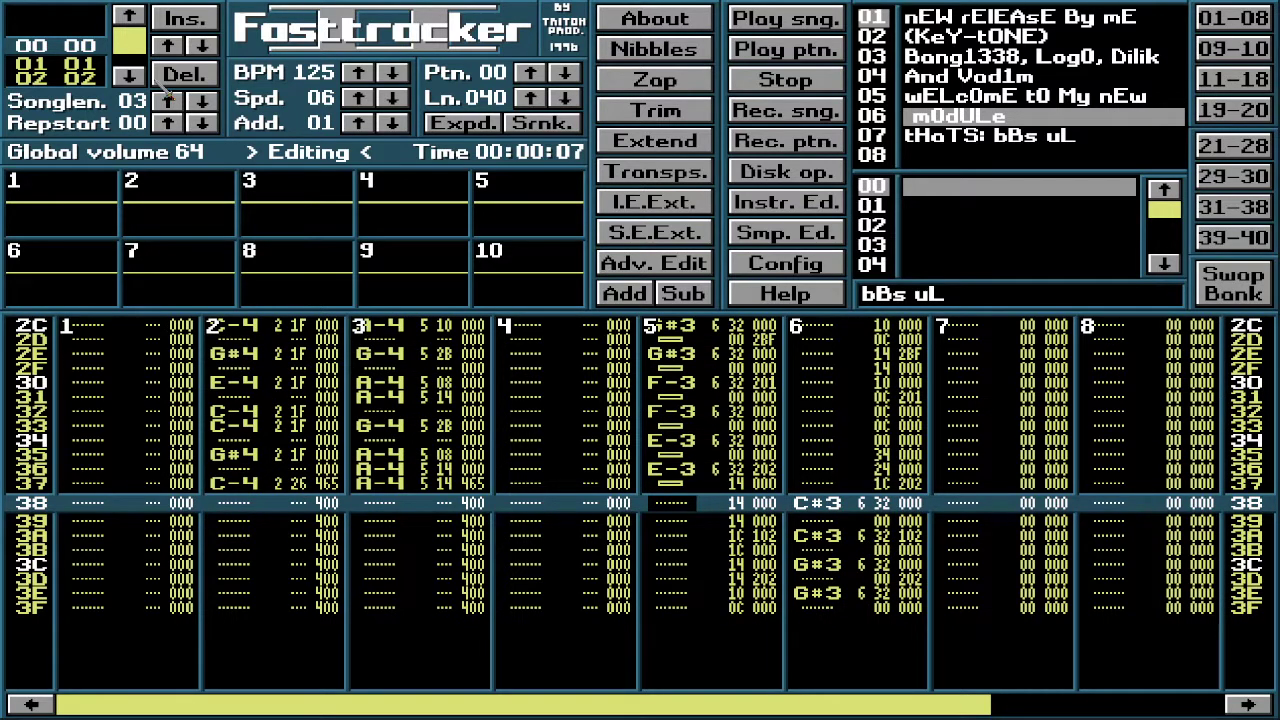
pyautogui.press('Up')
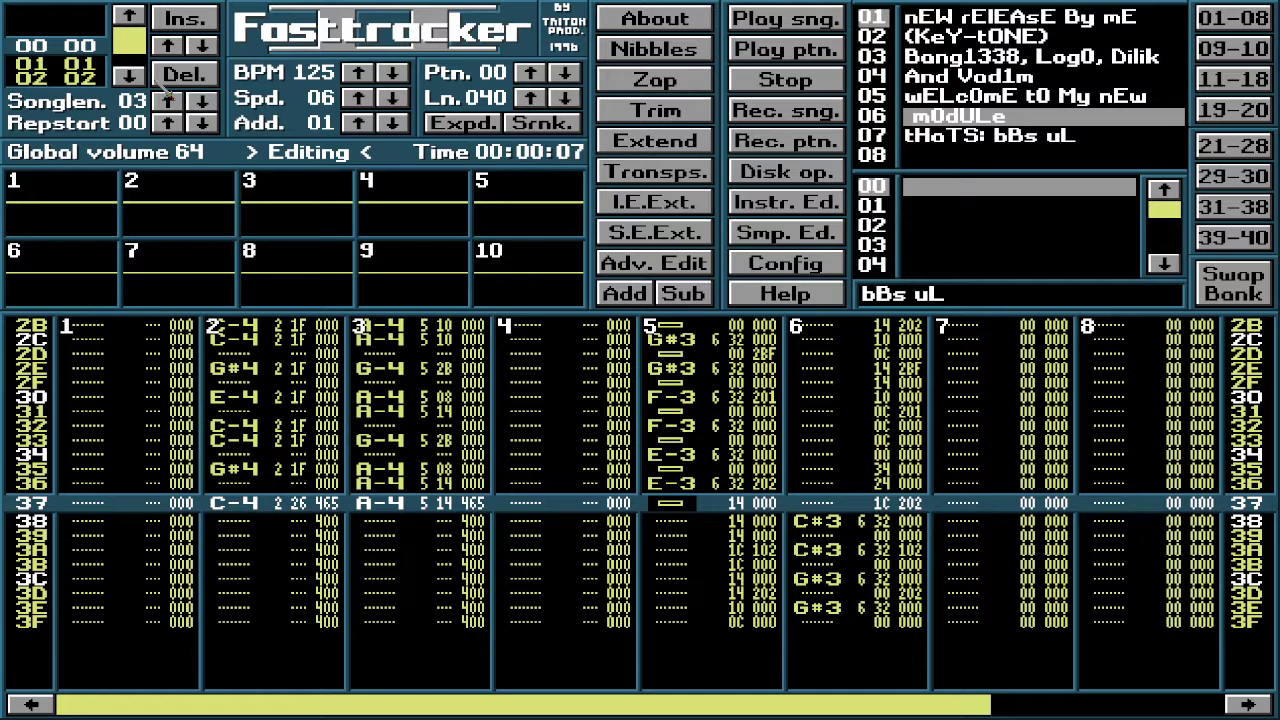
pyautogui.press('Down')
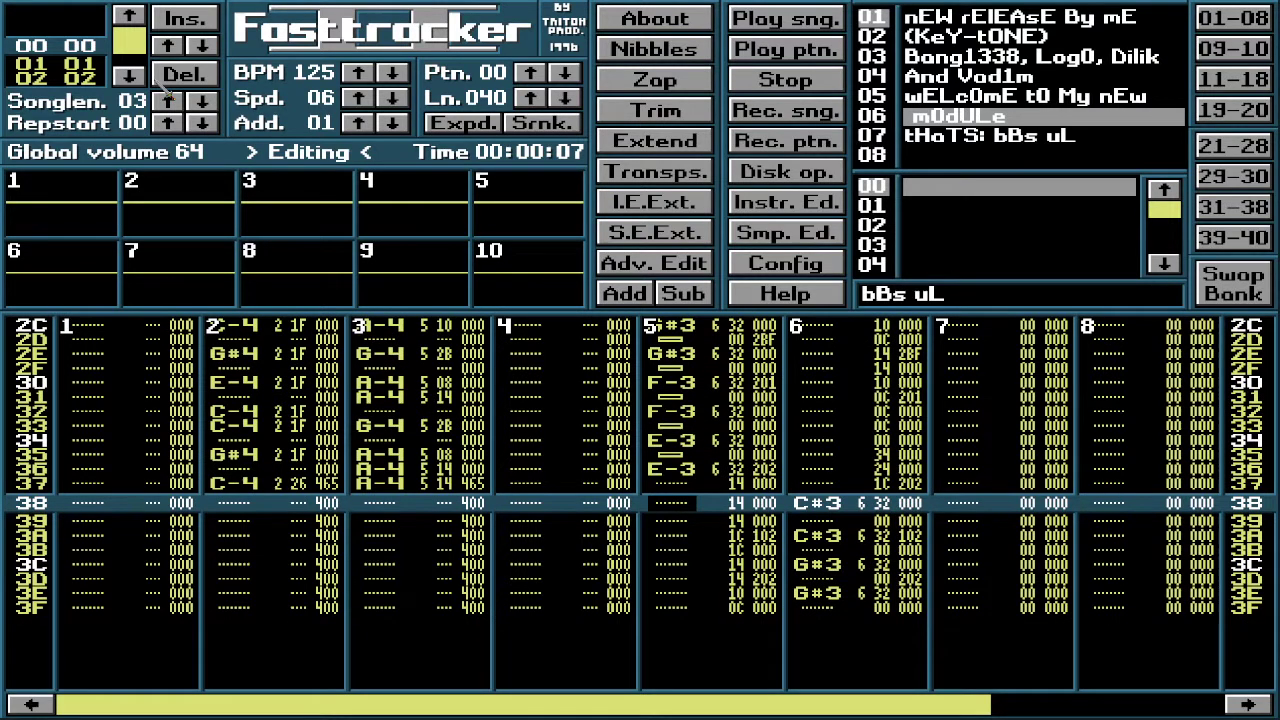
# Step: Delete the volume values on channel 5's note-off rows from row 29 to row 35
pyautogui.press('Right')
pyautogui.press('Right')
pyautogui.press('Right')
pyautogui.press('Up')
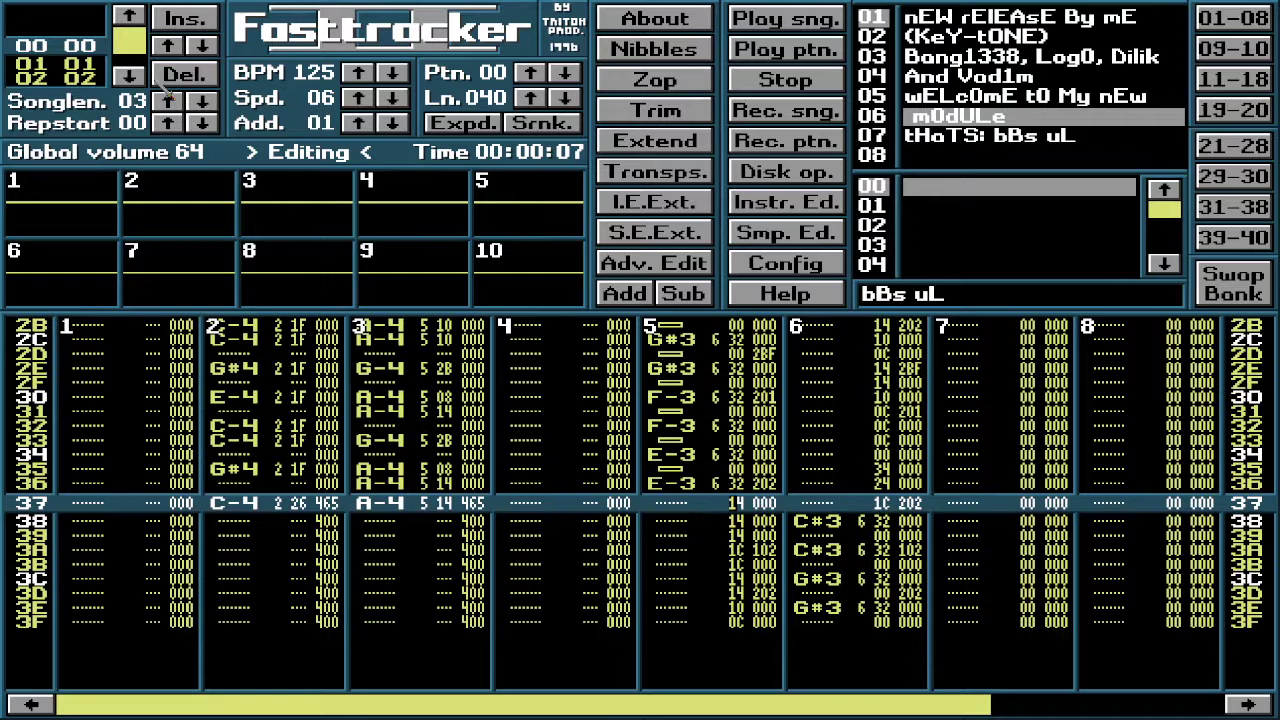
pyautogui.press('Up')
pyautogui.press('Up')
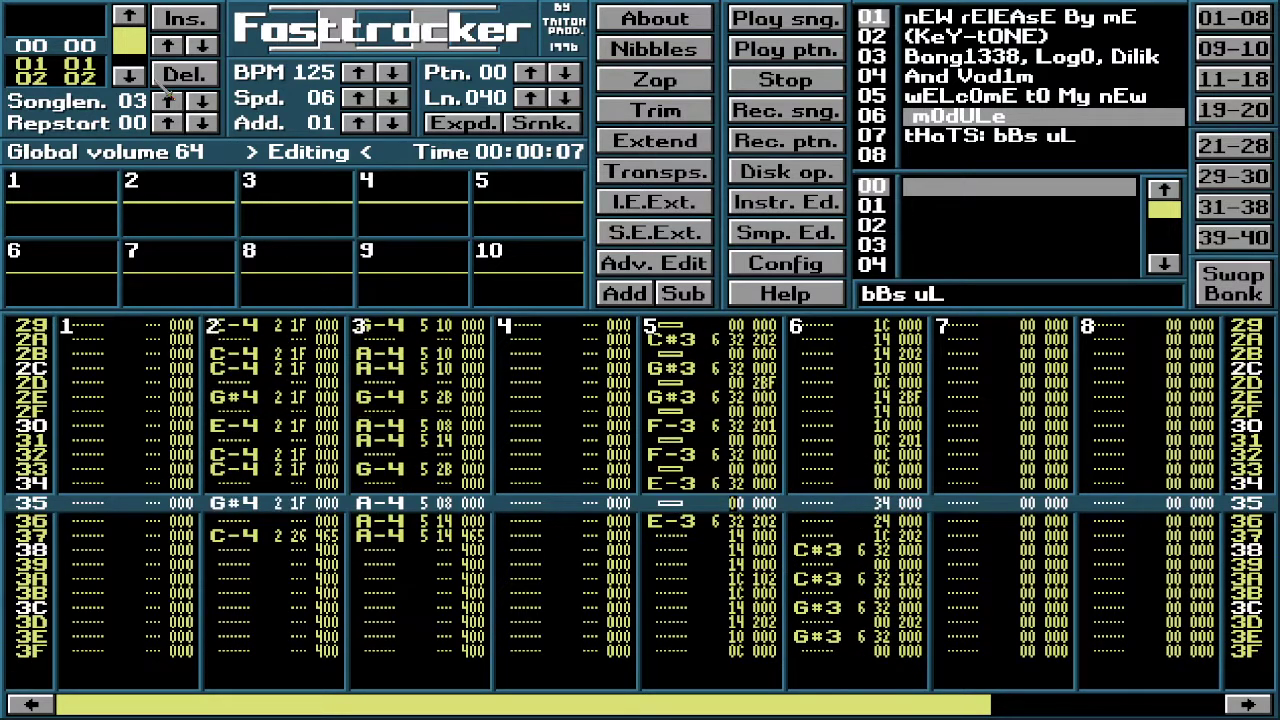
pyautogui.press('Up')
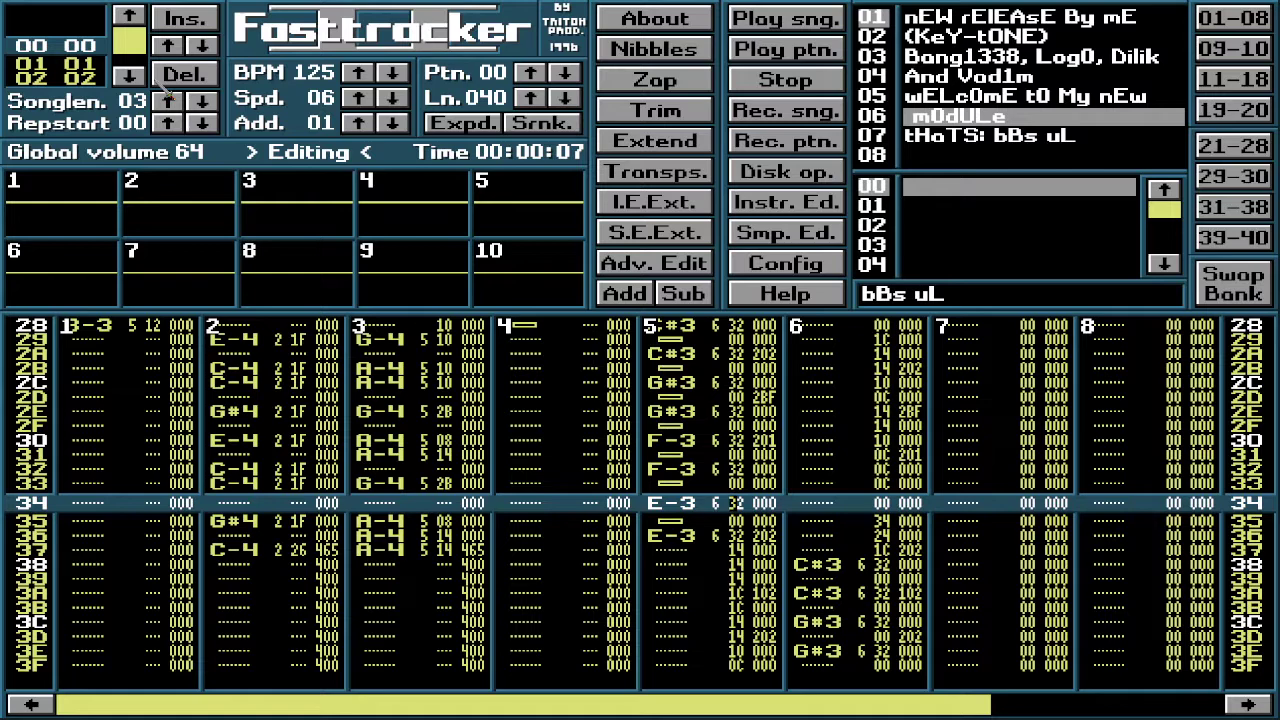
pyautogui.press('Up')
pyautogui.press('Up')
pyautogui.press('Up')
pyautogui.press('Up')
pyautogui.press('Up')
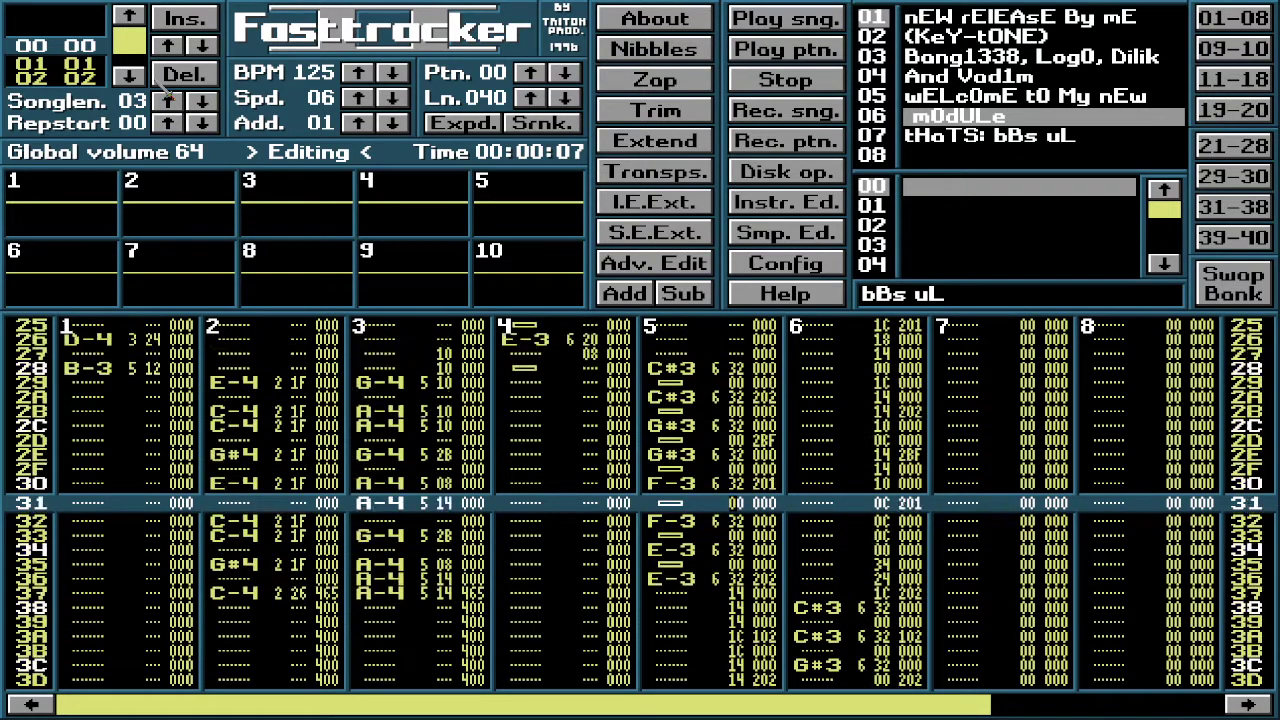
pyautogui.press('Down')
pyautogui.press('Down')
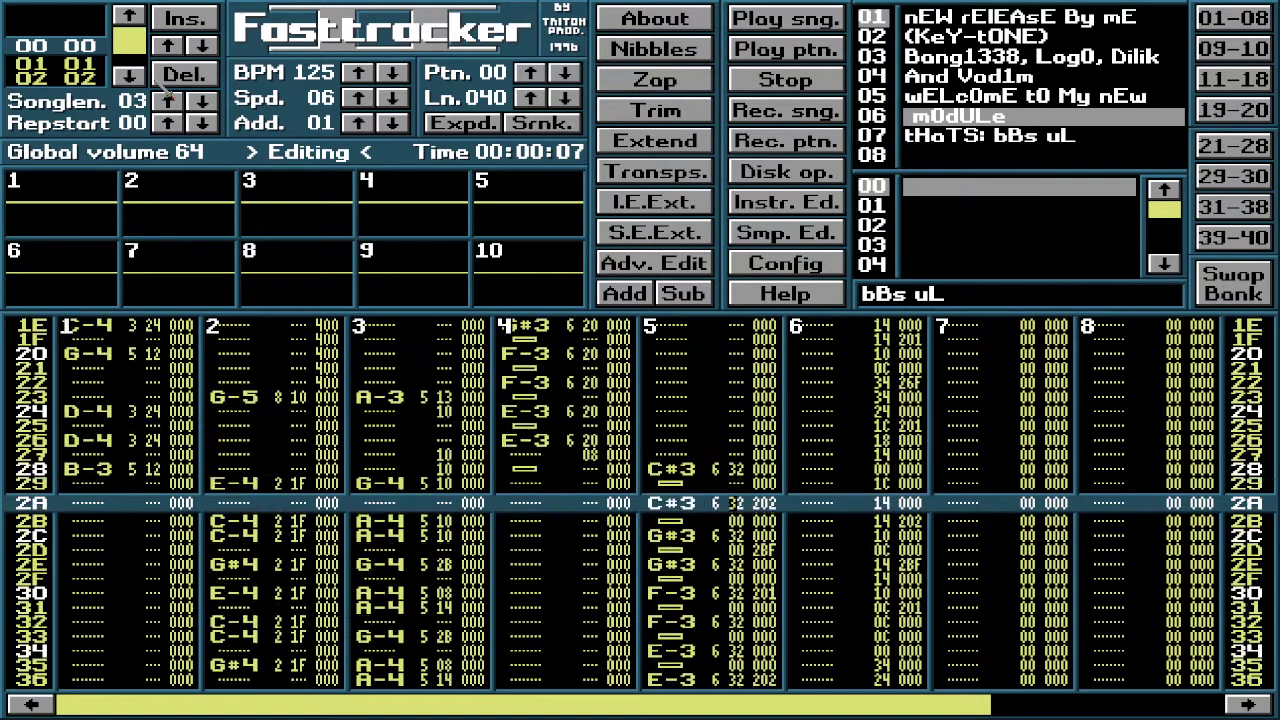
pyautogui.press('Down')
pyautogui.press('Down')
pyautogui.press('Down')
pyautogui.press('Down')
pyautogui.press('Down')
pyautogui.press('Down')
pyautogui.press('Down')
pyautogui.press('Down')
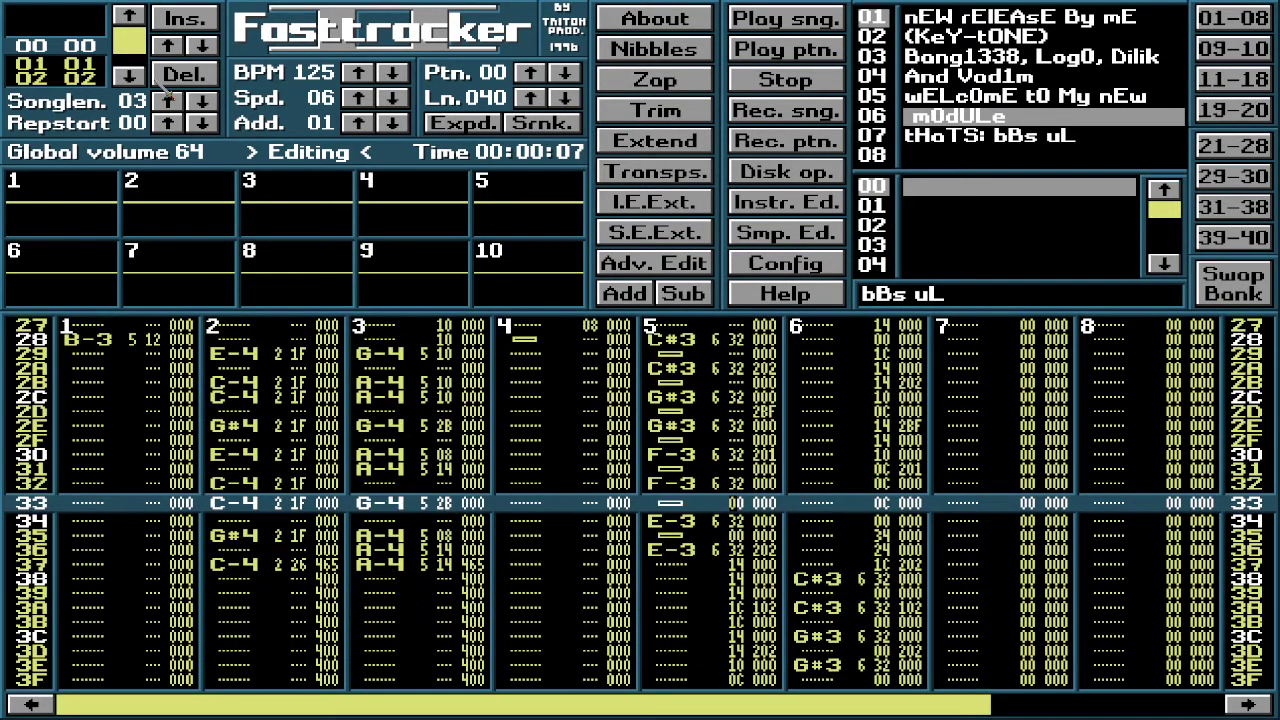
pyautogui.press('Down')
pyautogui.press('Down')
pyautogui.press('Down')
pyautogui.press('Down')
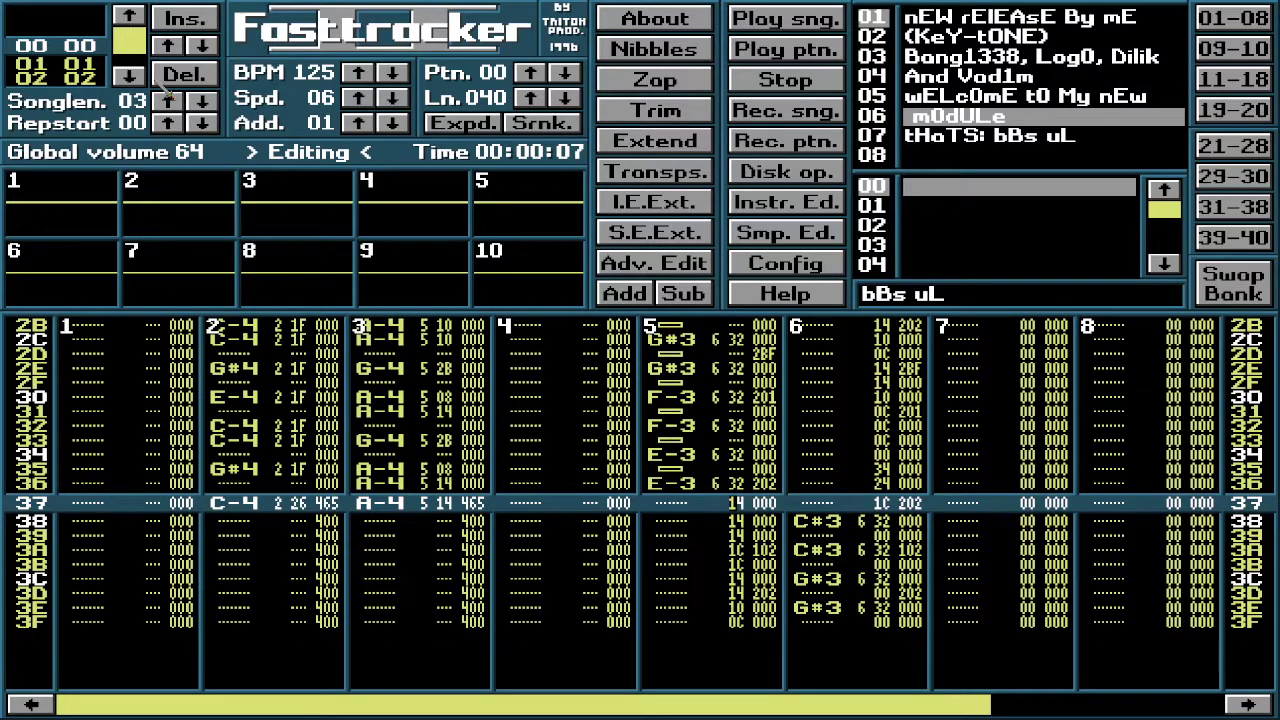
# Step: Examine channel 5's entries below row 37 and back up to row 25
pyautogui.press('Down')
pyautogui.press('Down')
pyautogui.press('Down')
pyautogui.press('Up')
pyautogui.press('Up')
pyautogui.press('Up')
pyautogui.press('Up')
pyautogui.press('Up')
pyautogui.press('Up')
pyautogui.press('Up')
pyautogui.press('Up')
pyautogui.press('Up')
pyautogui.press('Up')
pyautogui.press('Up')
pyautogui.press('Up')
pyautogui.press('Up')
pyautogui.press('Up')
pyautogui.press('Up')
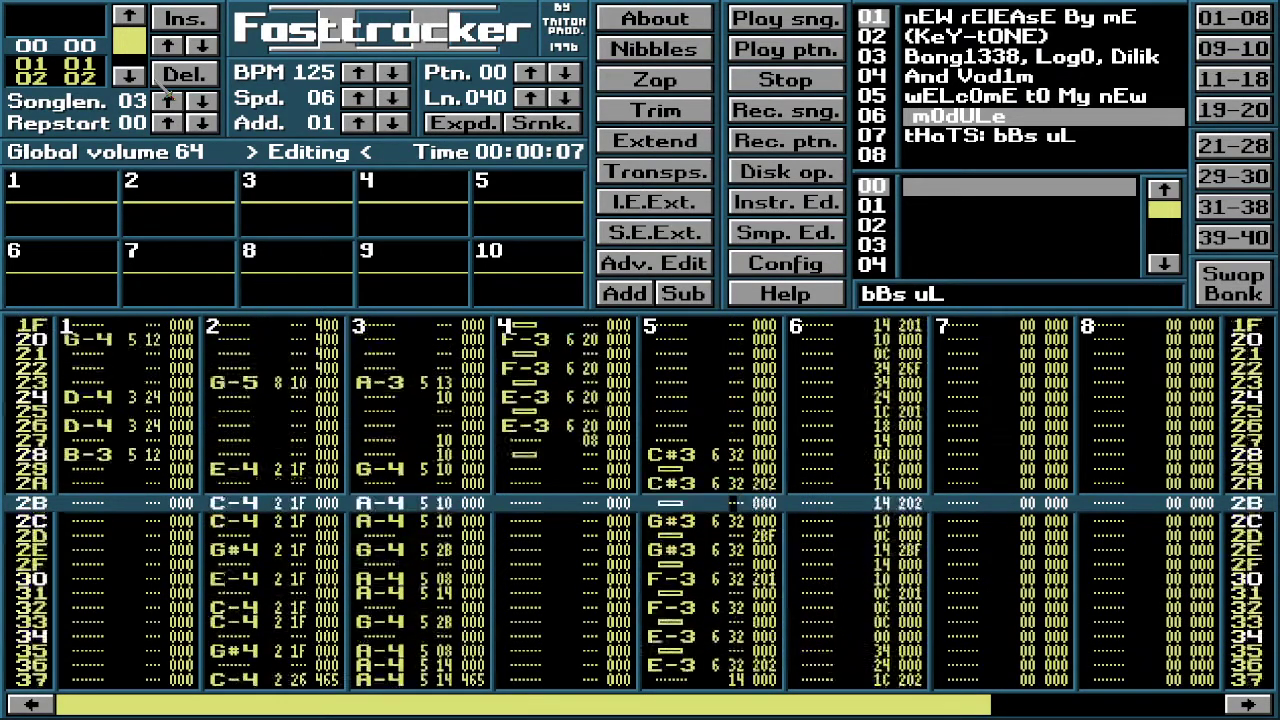
pyautogui.press('Up')
pyautogui.press('Up')
pyautogui.press('Up')
pyautogui.press('Up')
pyautogui.press('Up')
pyautogui.press('Up')
pyautogui.press('Up')
pyautogui.press('Down')
pyautogui.press('Down')
pyautogui.press('Up')
pyautogui.press('Up')
pyautogui.press('Up')
pyautogui.press('Up')
pyautogui.press('Up')
pyautogui.press('Up')
pyautogui.press('Up')
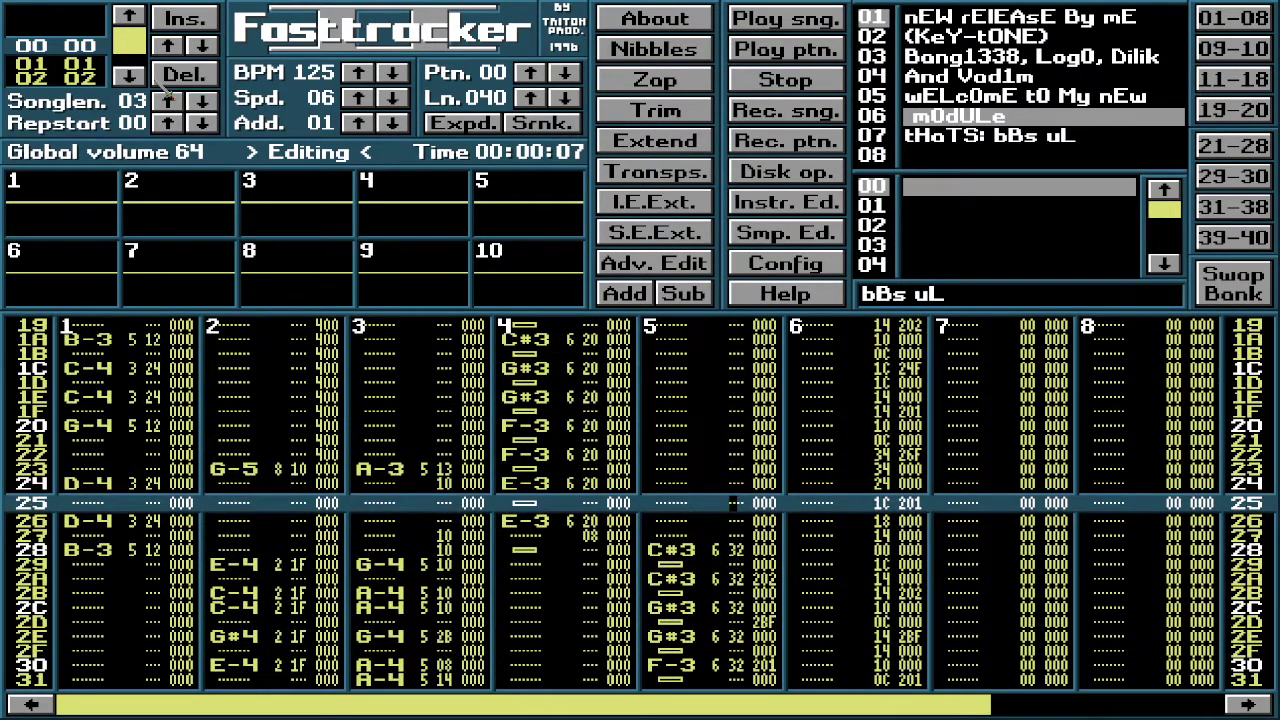
# Step: Clear the effect values in channel 6 from row 00 down to row 37 of pattern 00
pyautogui.press('Right')
pyautogui.press('Right')
pyautogui.press('Right')
pyautogui.press('Up')
pyautogui.press('Up')
pyautogui.press('Up')
pyautogui.press('Up')
pyautogui.press('Up')
pyautogui.press('Up')
pyautogui.press('Up')
pyautogui.press('Up')
pyautogui.press('Up')
pyautogui.press('Up')
pyautogui.press('Up')
pyautogui.press('Up')
pyautogui.press('Up')
pyautogui.press('Up')
pyautogui.press('Up')
pyautogui.press('Up')
pyautogui.press('Up')
pyautogui.press('Up')
pyautogui.press('Up')
pyautogui.press('Up')
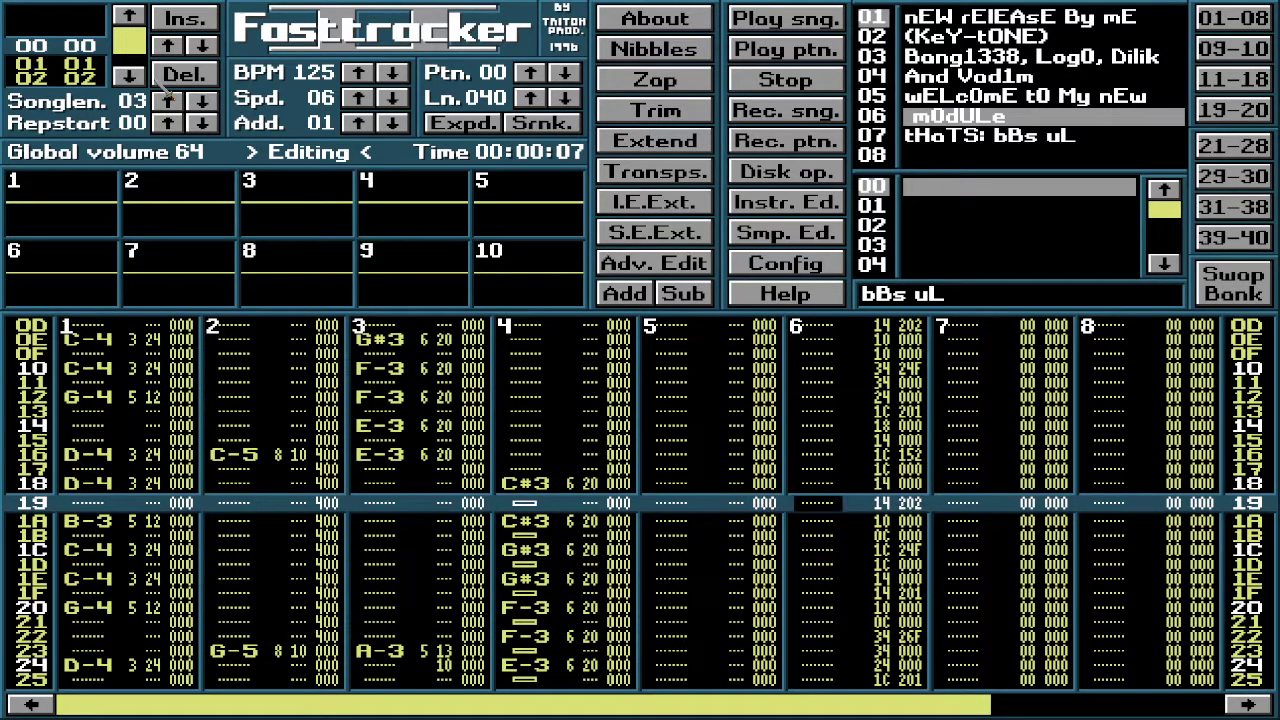
pyautogui.press('Up')
pyautogui.press('Up')
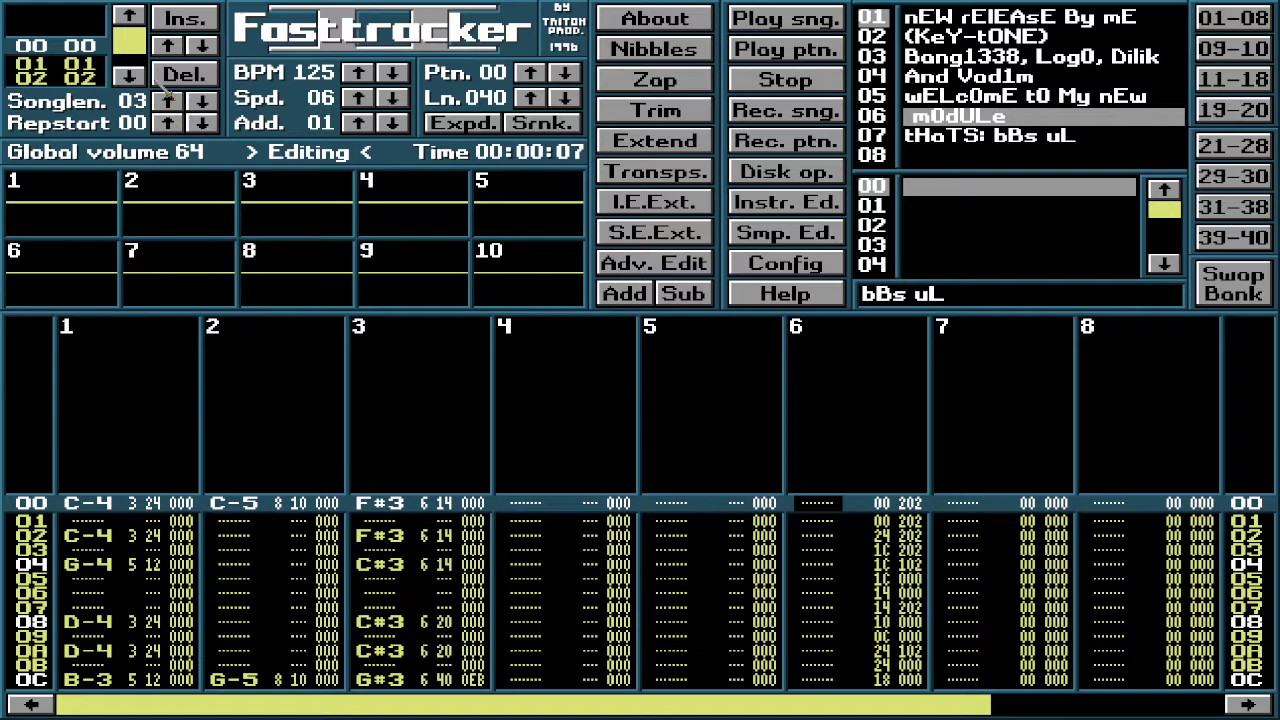
pyautogui.press('Right')
pyautogui.press('Left')
pyautogui.press('Left')
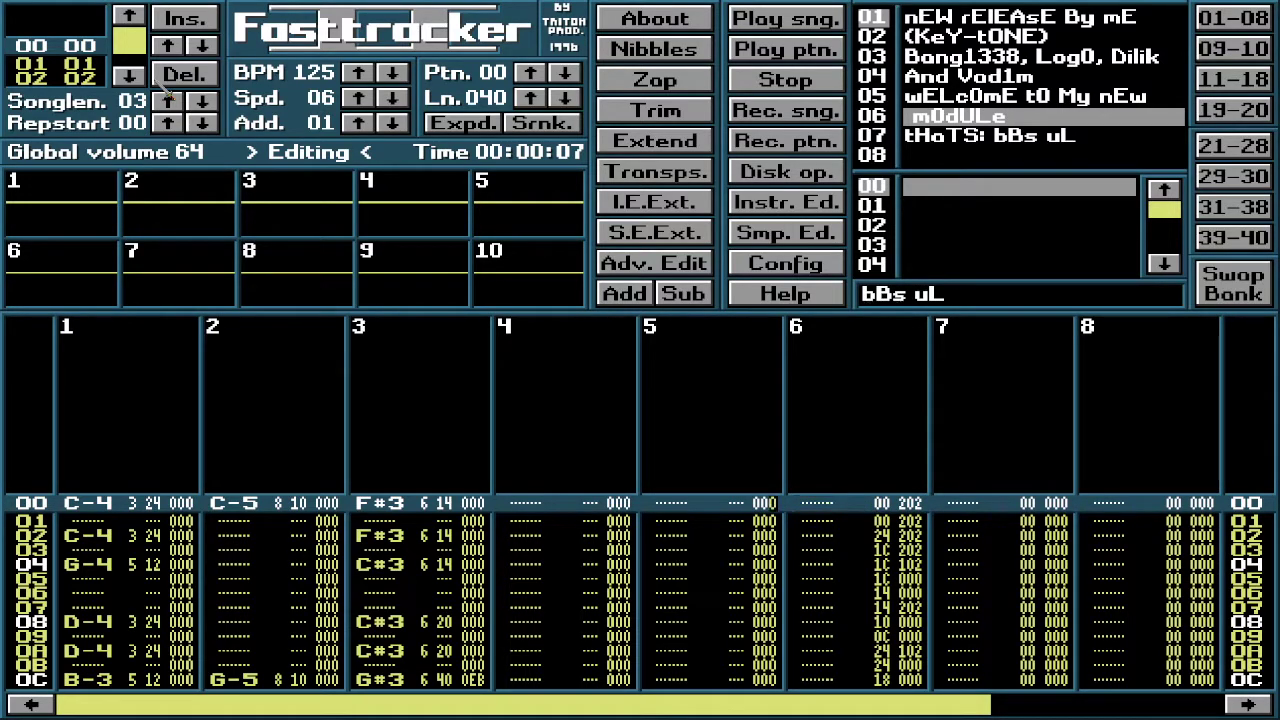
pyautogui.press('Right')
pyautogui.hotkey('alt', 'Delete')
pyautogui.hotkey('alt', 'Delete')
pyautogui.hotkey('alt', 'Delete')
pyautogui.hotkey('alt', 'Delete')
pyautogui.hotkey('alt', 'Delete')
pyautogui.hotkey('alt', 'Delete')
pyautogui.press('Down')
pyautogui.press('Down')
pyautogui.press('Down')
pyautogui.press('Down')
pyautogui.press('Down')
pyautogui.press('Down')
pyautogui.press('Down')
pyautogui.press('Down')
pyautogui.press('Down')
pyautogui.press('Down')
pyautogui.press('Down')
pyautogui.press('Down')
pyautogui.press('Down')
pyautogui.press('Down')
pyautogui.press('Down')
pyautogui.press('Down')
pyautogui.press('Down')
pyautogui.press('Down')
pyautogui.press('Down')
pyautogui.press('Down')
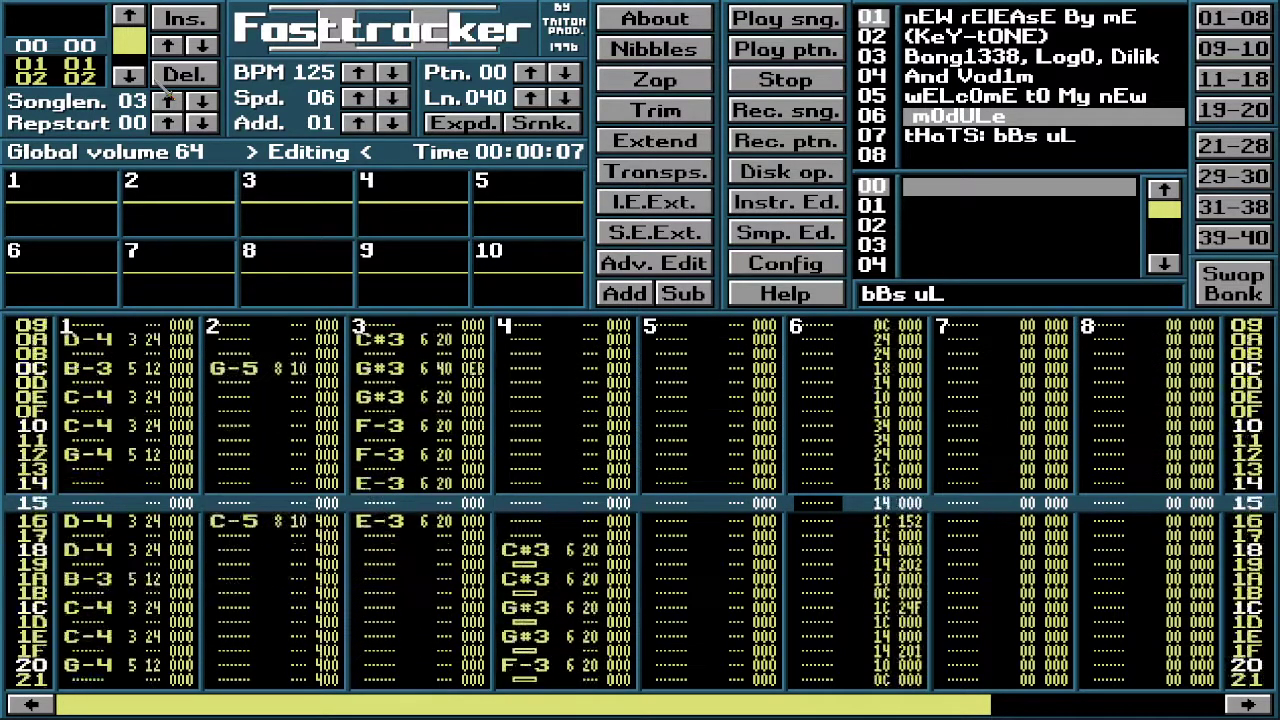
pyautogui.hotkey('alt', 'Delete')
pyautogui.hotkey('alt', 'Delete')
pyautogui.hotkey('alt', 'Delete')
pyautogui.hotkey('alt', 'Delete')
pyautogui.hotkey('alt', 'Delete')
pyautogui.hotkey('alt', 'Delete')
pyautogui.hotkey('alt', 'Delete')
pyautogui.hotkey('alt', 'Delete')
pyautogui.hotkey('alt', 'Delete')
pyautogui.hotkey('alt', 'Delete')
pyautogui.hotkey('alt', 'Delete')
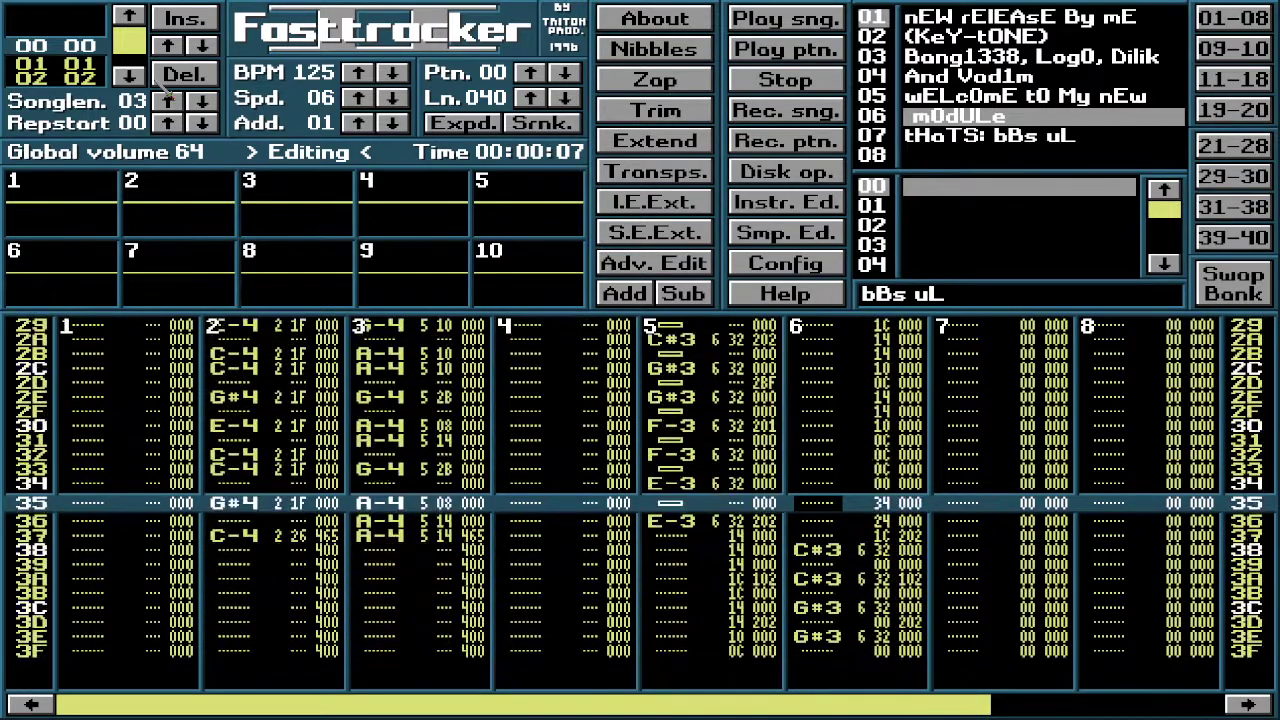
pyautogui.press('Down')
pyautogui.press('Down')
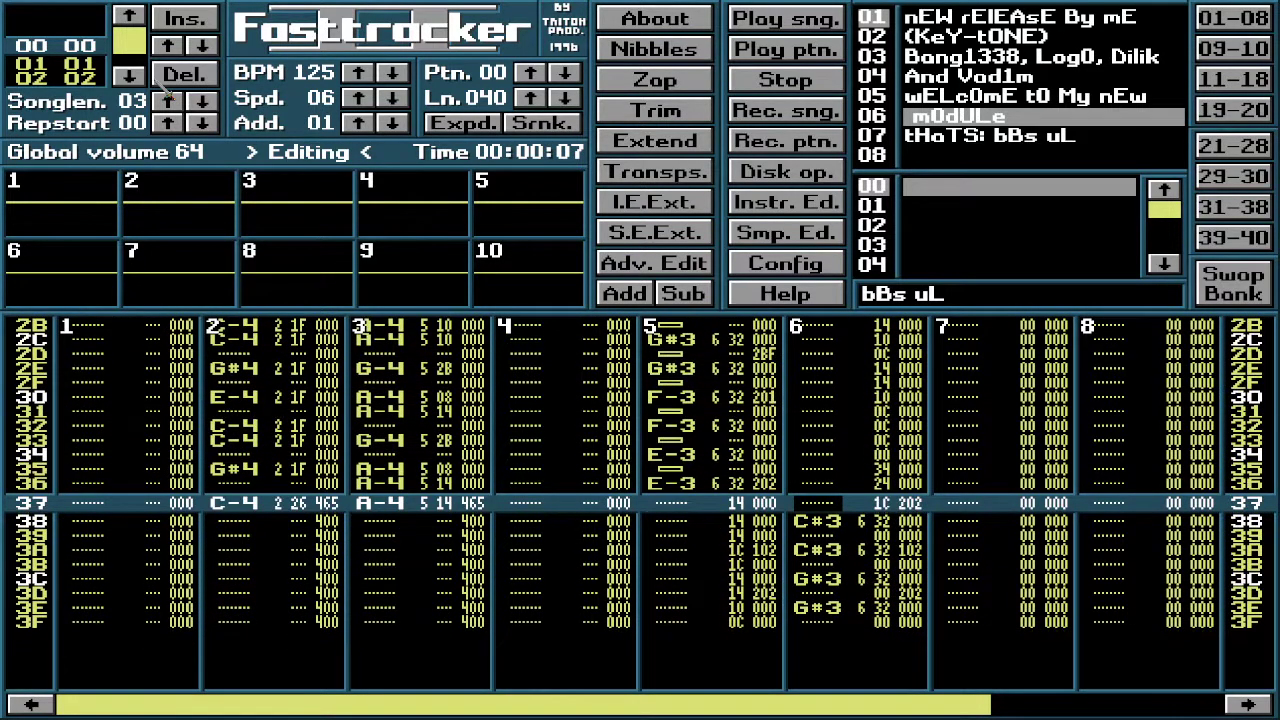
# Step: Delete the volume values in channel 6 from row 00 down to row 37, above its first note
pyautogui.press('Up')
pyautogui.press('Up')
pyautogui.press('Up')
pyautogui.press('Up')
pyautogui.press('Up')
pyautogui.press('Up')
pyautogui.press('Up')
pyautogui.press('Up')
pyautogui.press('Up')
pyautogui.press('Up')
pyautogui.press('Up')
pyautogui.press('Up')
pyautogui.press('Up')
pyautogui.press('Up')
pyautogui.press('Up')
pyautogui.press('Up')
pyautogui.press('Up')
pyautogui.press('Up')
pyautogui.press('Up')
pyautogui.press('Up')
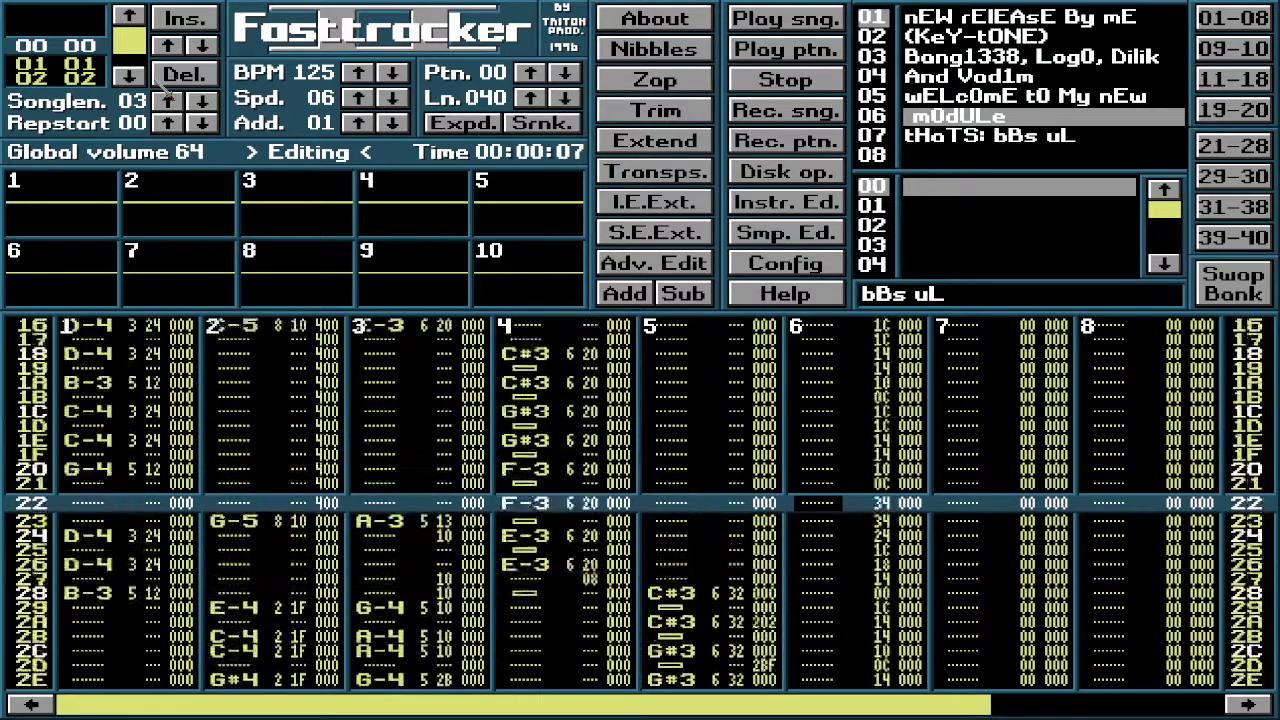
pyautogui.press('Up')
pyautogui.press('Up')
pyautogui.press('Up')
pyautogui.press('Up')
pyautogui.press('Up')
pyautogui.press('Up')
pyautogui.press('Up')
pyautogui.press('Up')
pyautogui.press('Up')
pyautogui.press('Up')
pyautogui.press('Up')
pyautogui.press('Up')
pyautogui.press('Up')
pyautogui.press('Up')
pyautogui.press('Up')
pyautogui.press('Up')
pyautogui.press('Up')
pyautogui.press('Up')
pyautogui.press('Up')
pyautogui.press('Up')
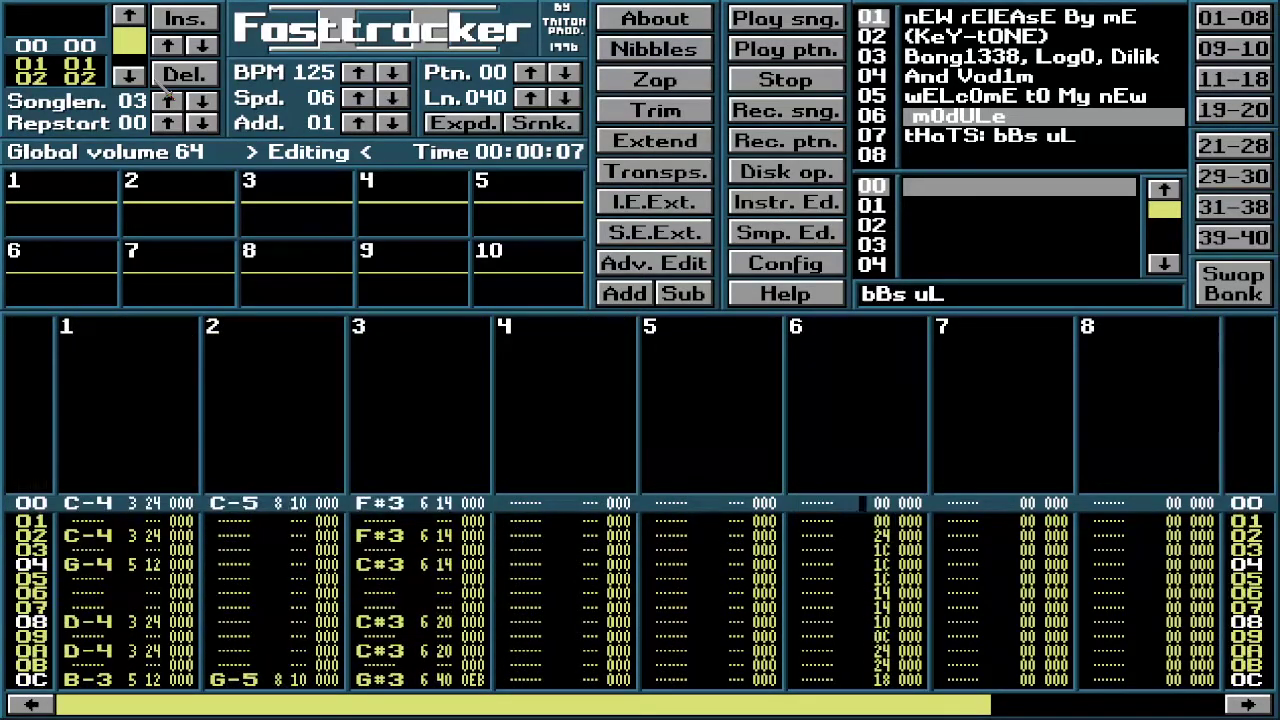
pyautogui.press('Down')
pyautogui.press('Down')
pyautogui.press('Down')
pyautogui.press('Down')
pyautogui.press('Down')
pyautogui.press('Down')
pyautogui.press('Down')
pyautogui.press('Down')
pyautogui.press('Down')
pyautogui.press('Down')
pyautogui.press('Down')
pyautogui.press('Down')
pyautogui.press('Down')
pyautogui.press('Down')
pyautogui.press('Down')
pyautogui.press('Down')
pyautogui.press('Down')
pyautogui.press('Down')
pyautogui.press('Down')
pyautogui.press('Down')
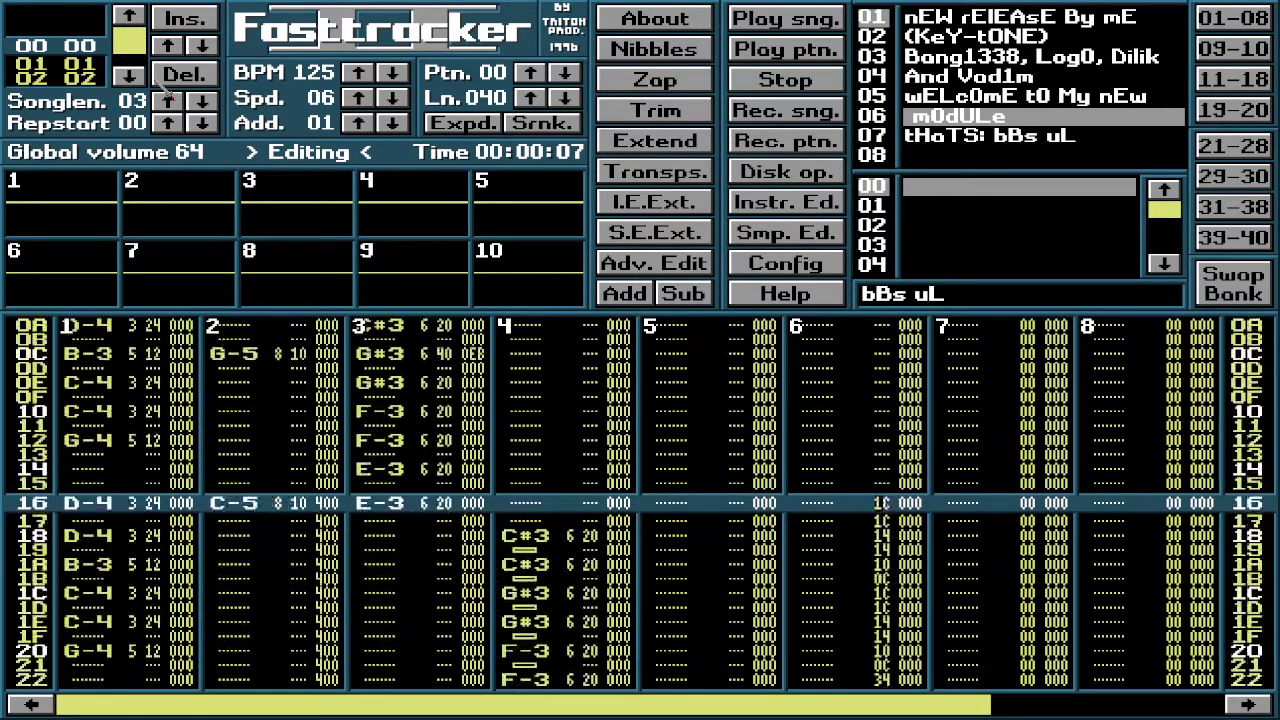
pyautogui.press('Down')
pyautogui.press('Down')
pyautogui.press('Down')
pyautogui.press('Down')
pyautogui.press('Down')
pyautogui.press('Down')
pyautogui.press('Down')
pyautogui.press('Down')
pyautogui.press('Down')
pyautogui.press('Down')
pyautogui.press('Down')
pyautogui.press('Down')
pyautogui.press('Down')
pyautogui.press('Down')
pyautogui.press('Down')
pyautogui.press('Down')
pyautogui.press('Down')
pyautogui.press('Down')
pyautogui.press('Down')
pyautogui.press('Down')
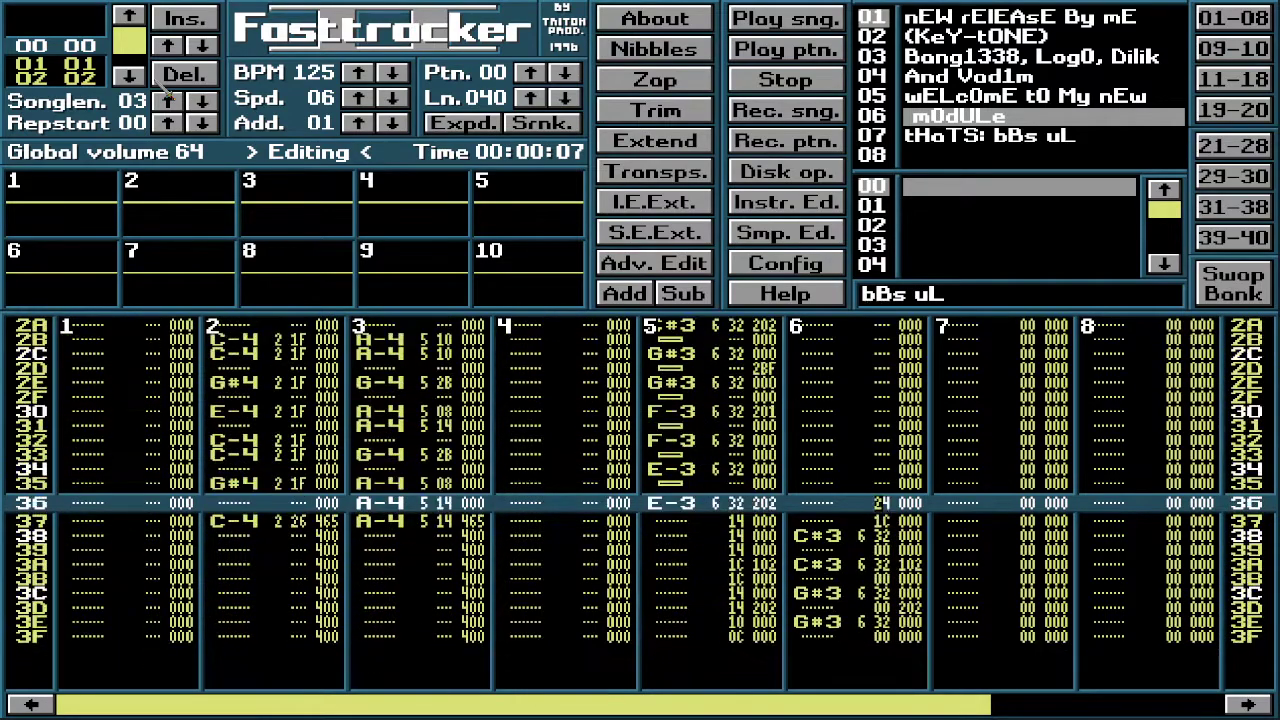
# Step: Examine the volume and effect values in channel 7 of pattern 00 from row 28 down to row 3E
pyautogui.press('Up')
pyautogui.press('Up')
pyautogui.press('Up')
pyautogui.press('Up')
pyautogui.press('Up')
pyautogui.press('Up')
pyautogui.press('Up')
pyautogui.press('Up')
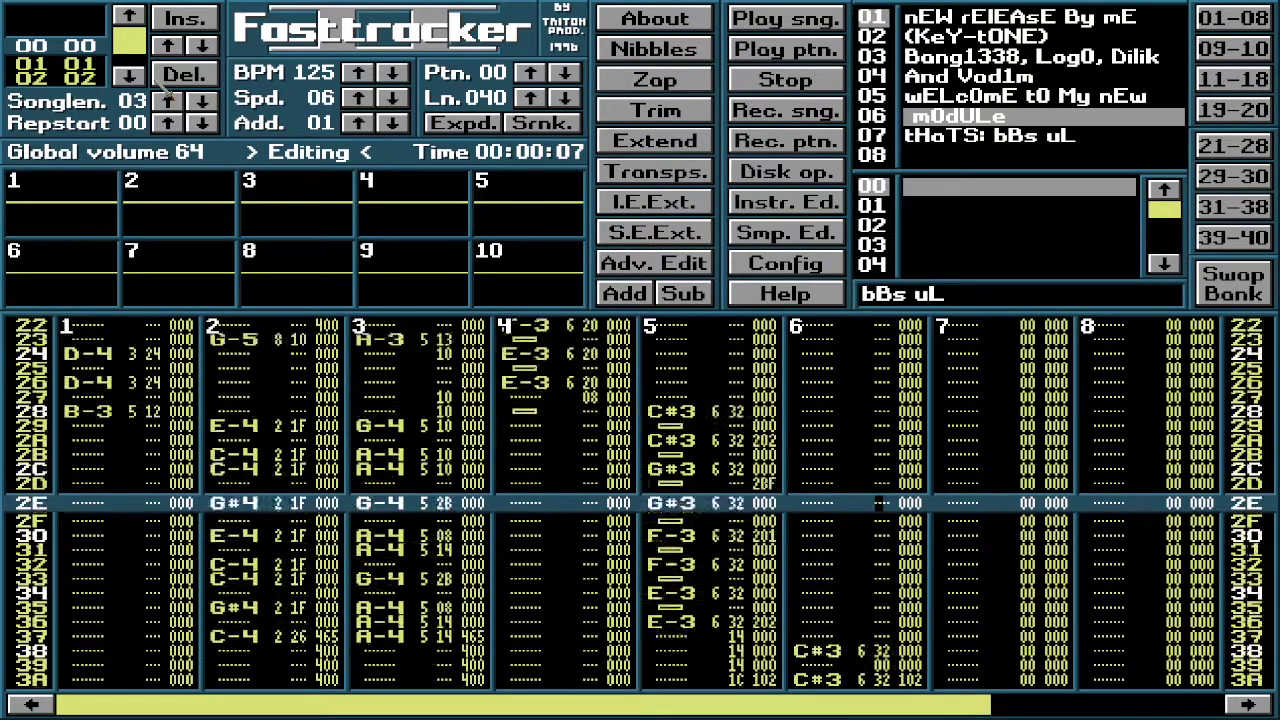
pyautogui.press('Up')
pyautogui.press('Up')
pyautogui.press('Up')
pyautogui.press('Up')
pyautogui.press('Up')
pyautogui.press('Right')
pyautogui.press('Right')
pyautogui.press('Right')
pyautogui.press('Right')
pyautogui.press('Up')
pyautogui.press('Right')
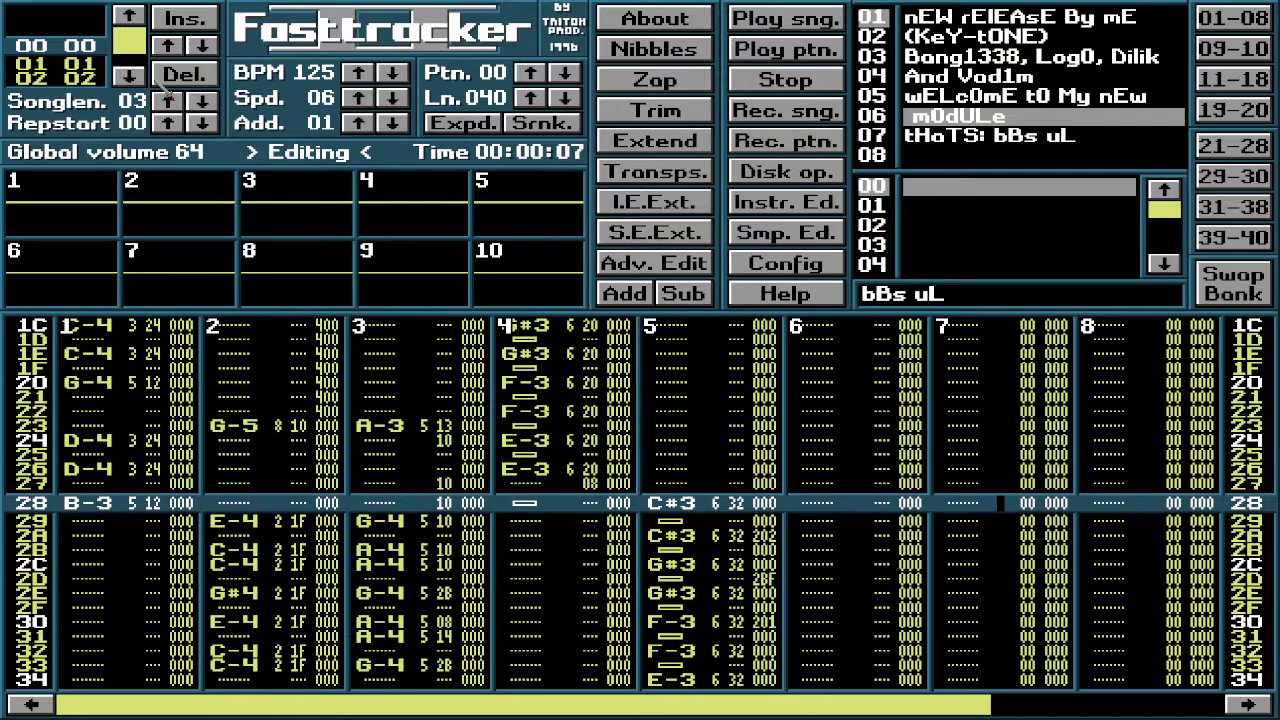
pyautogui.press('Right')
pyautogui.press('Down')
pyautogui.press('Down')
pyautogui.press('Down')
pyautogui.press('Down')
pyautogui.press('Down')
pyautogui.press('Down')
pyautogui.press('Down')
pyautogui.press('Down')
pyautogui.press('Down')
pyautogui.press('Down')
pyautogui.press('Down')
pyautogui.press('Down')
pyautogui.press('Down')
pyautogui.press('Down')
pyautogui.press('Down')
pyautogui.press('Down')
pyautogui.press('Down')
pyautogui.press('Down')
pyautogui.press('Down')
pyautogui.press('Down')
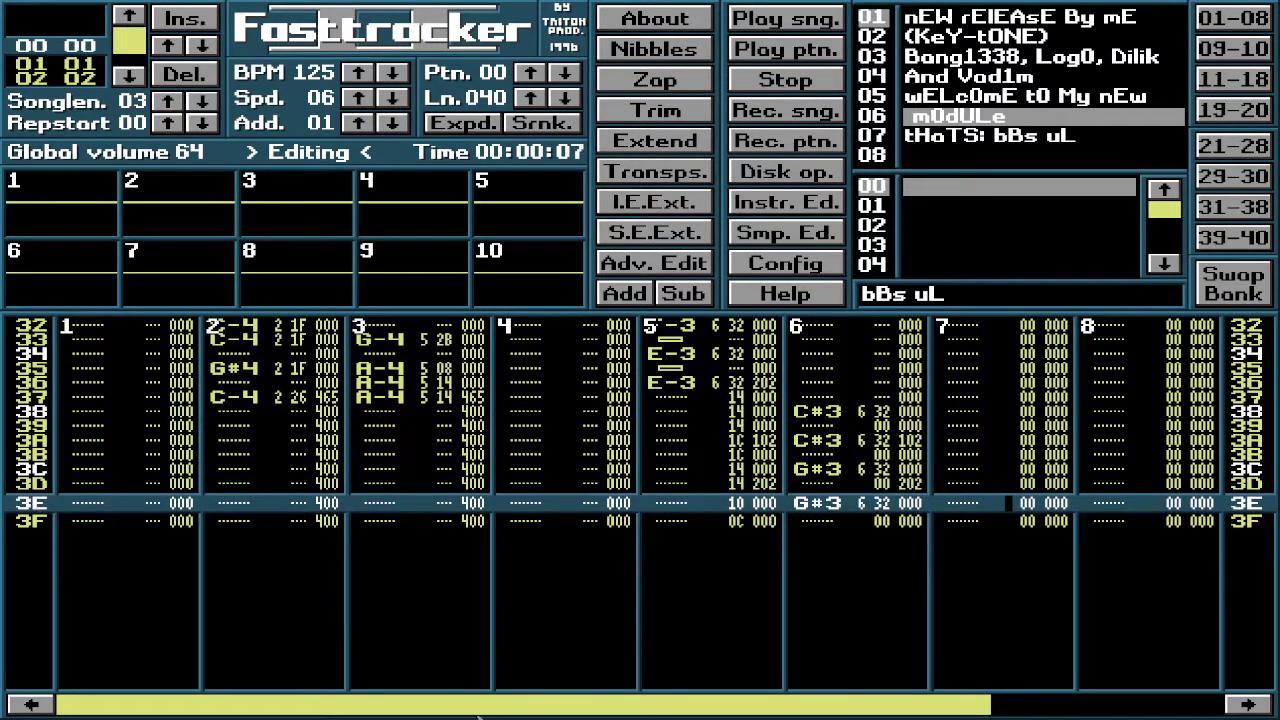
# Step: Mark channels 7 to 10 across rows 00 to 3F of pattern 00, delete all their volume values and clear the marking
pyautogui.moveTo(491, 704); pyautogui.dragTo(725, 704)
pyautogui.press('Up')
pyautogui.press('Up')
pyautogui.press('Up')
pyautogui.press('Up')
pyautogui.press('Up')
pyautogui.press('Up')
pyautogui.press('Up')
pyautogui.press('Up')
pyautogui.press('Up')
pyautogui.press('Up')
pyautogui.press('Up')
pyautogui.press('Up')
pyautogui.press('Up')
pyautogui.press('Up')
pyautogui.press('Up')
pyautogui.press('Up')
pyautogui.press('Up')
pyautogui.press('Up')
pyautogui.press('Up')
pyautogui.press('Up')
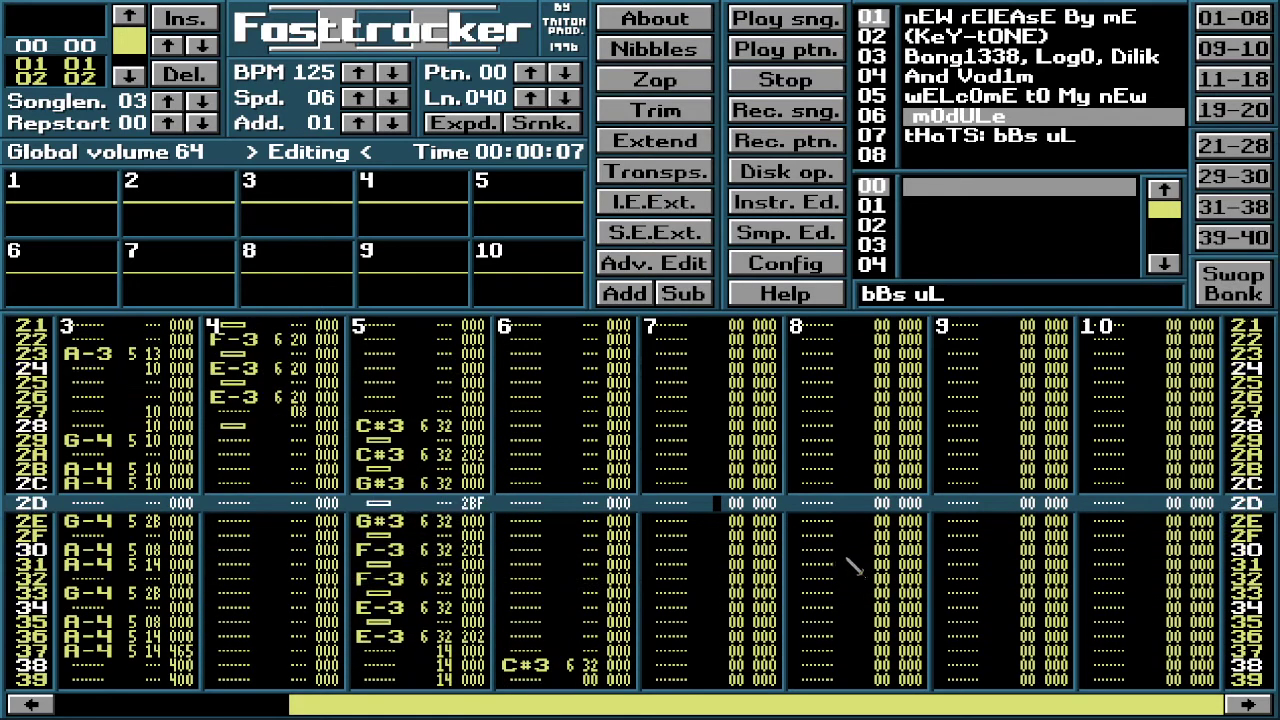
pyautogui.press('Up')
pyautogui.press('Up')
pyautogui.press('Up')
pyautogui.press('Up')
pyautogui.press('Up')
pyautogui.press('Up')
pyautogui.press('Up')
pyautogui.press('Up')
pyautogui.press('Up')
pyautogui.press('Up')
pyautogui.press('Up')
pyautogui.press('Up')
pyautogui.press('Up')
pyautogui.press('Up')
pyautogui.press('Up')
pyautogui.press('Up')
pyautogui.press('Up')
pyautogui.press('Up')
pyautogui.press('Up')
pyautogui.press('Up')
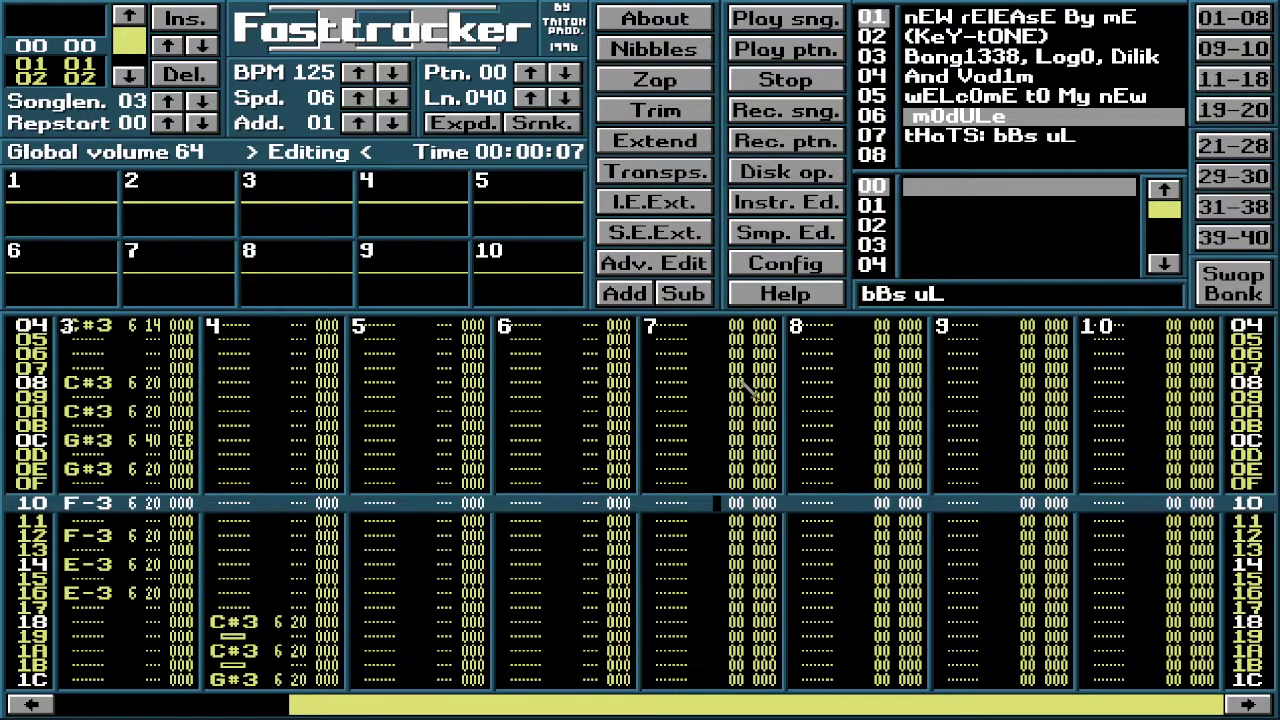
pyautogui.moveTo(697, 402); pyautogui.dragTo(1247, 693)
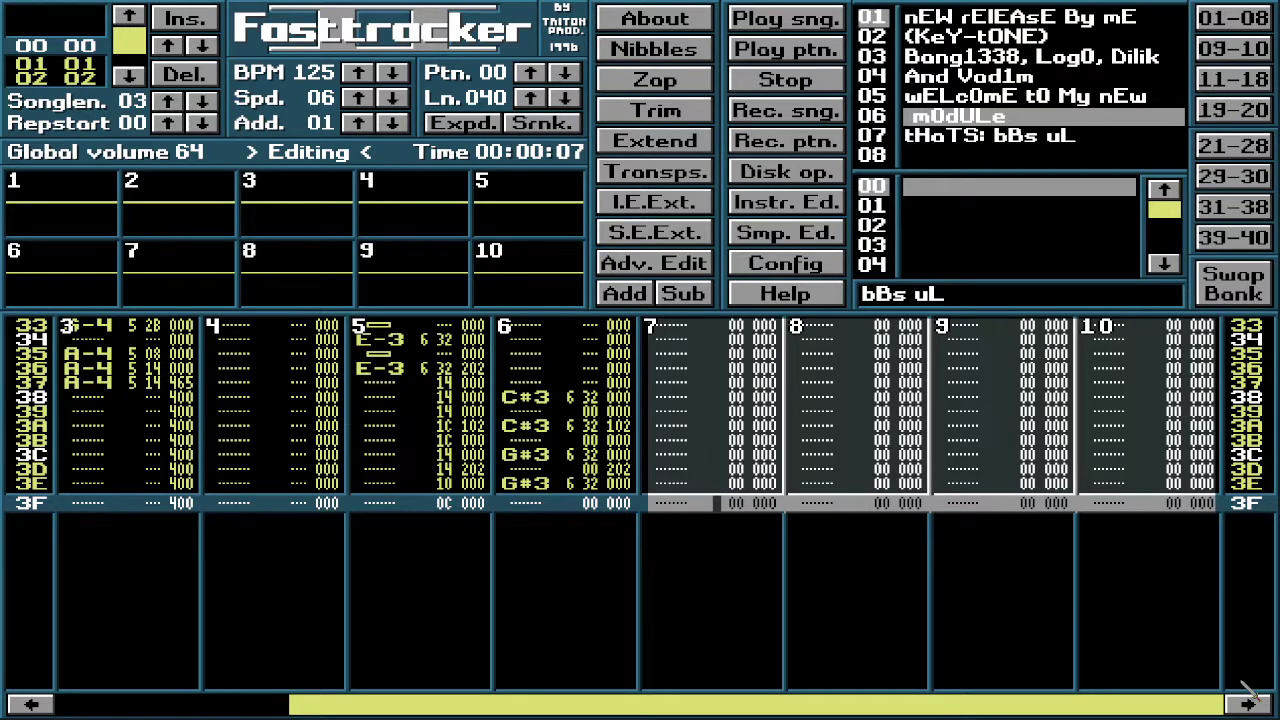
pyautogui.press('Down')
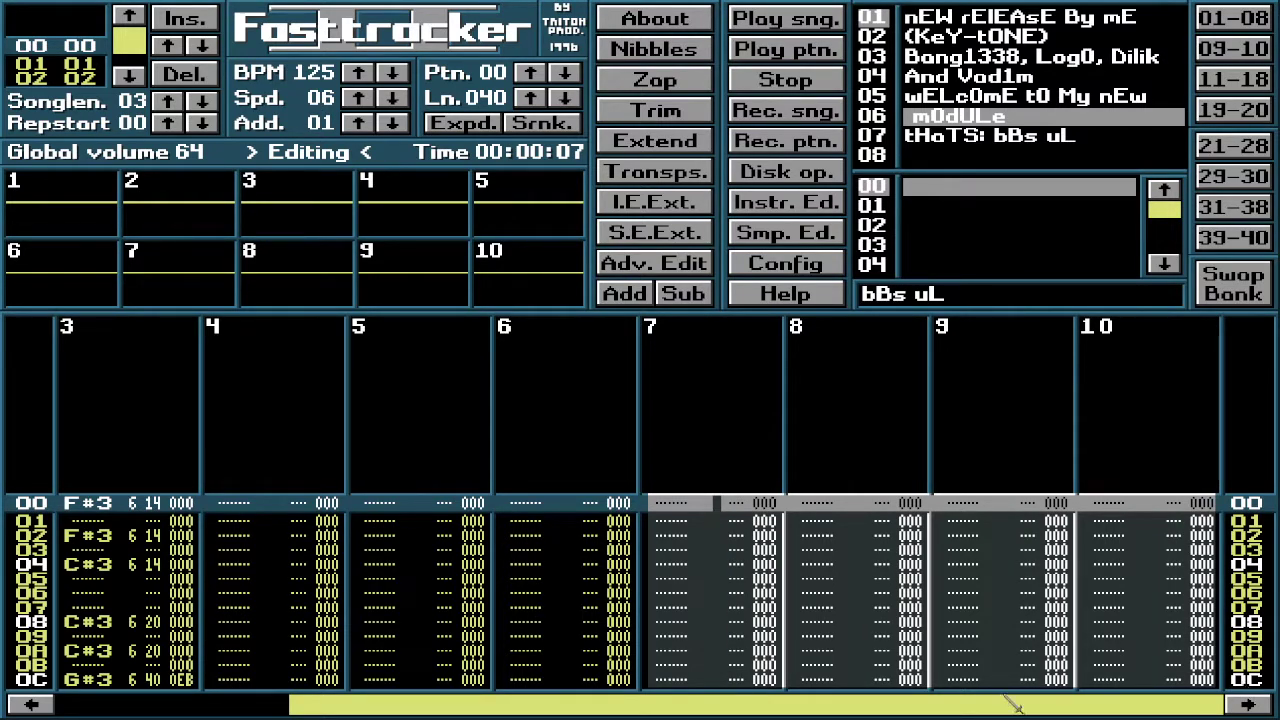
pyautogui.click(703, 457)
# Step: Check the volume columns of channels 7 to 10 through all rows of pattern 00
pyautogui.scroll(-9, 703, 457)
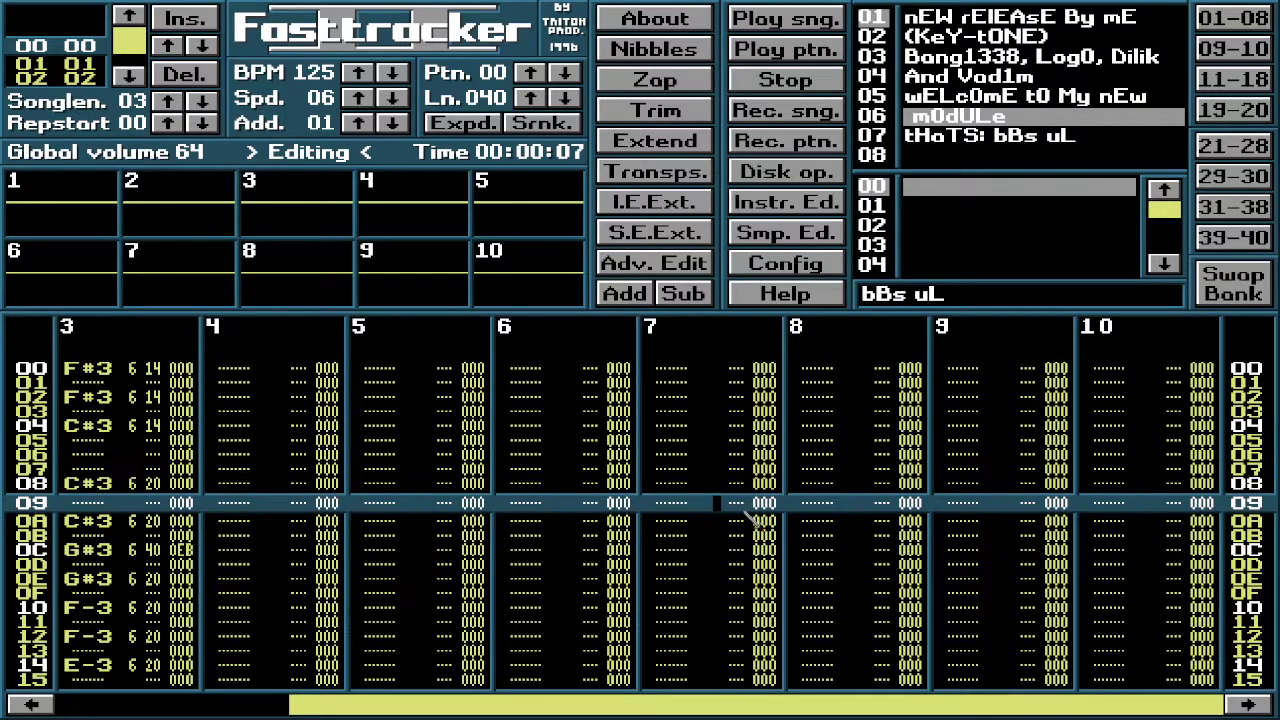
pyautogui.scroll(-20, 745, 515)
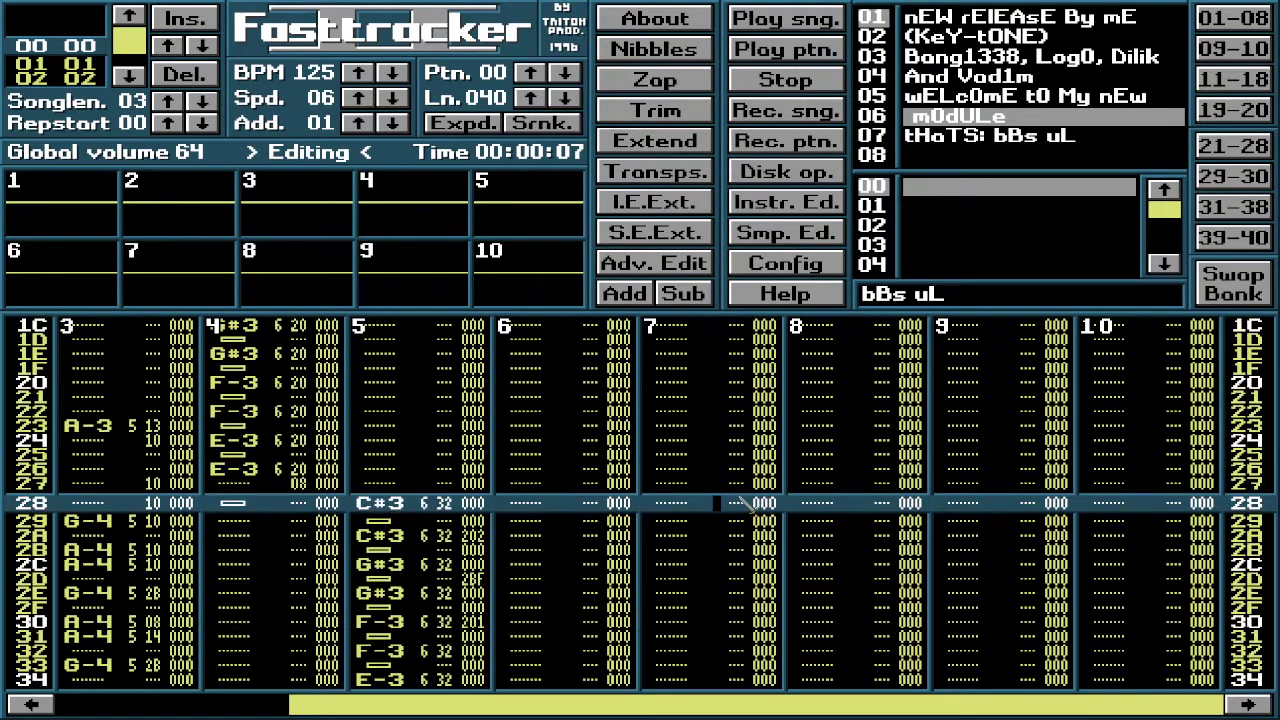
pyautogui.scroll(-20, 745, 505)
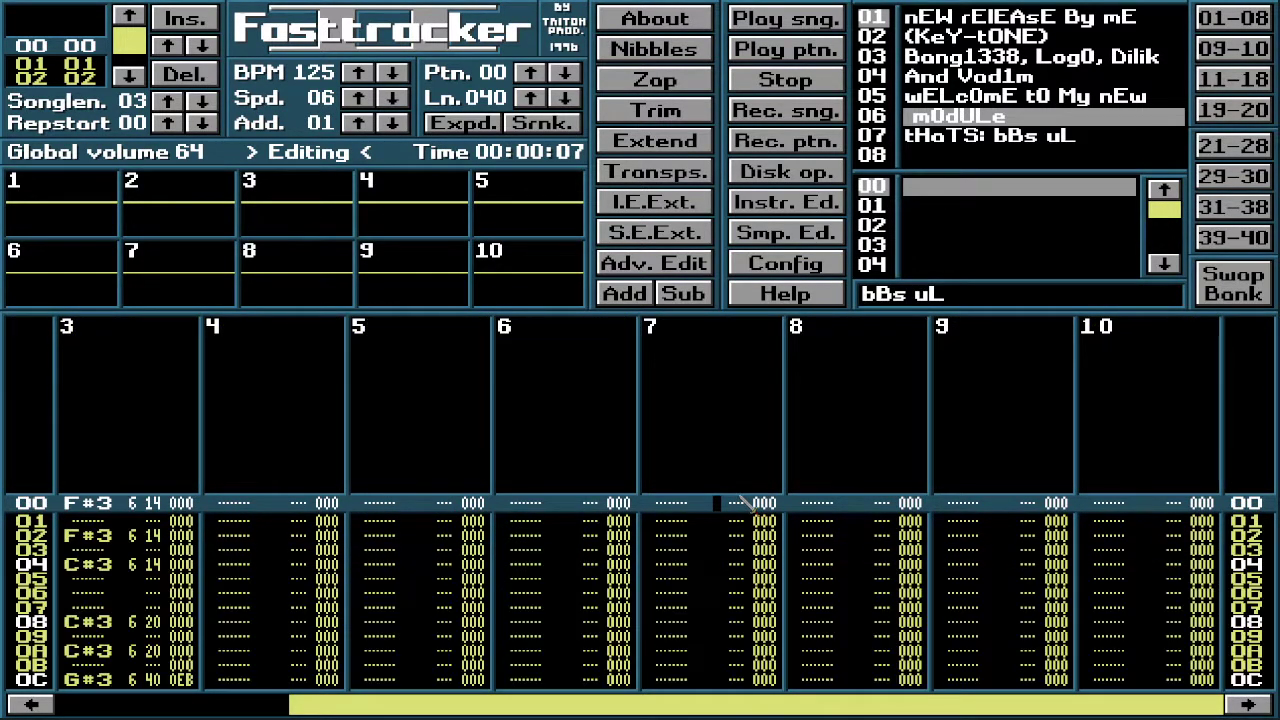
pyautogui.scroll(8, 745, 505)
pyautogui.scroll(-12, 745, 505)
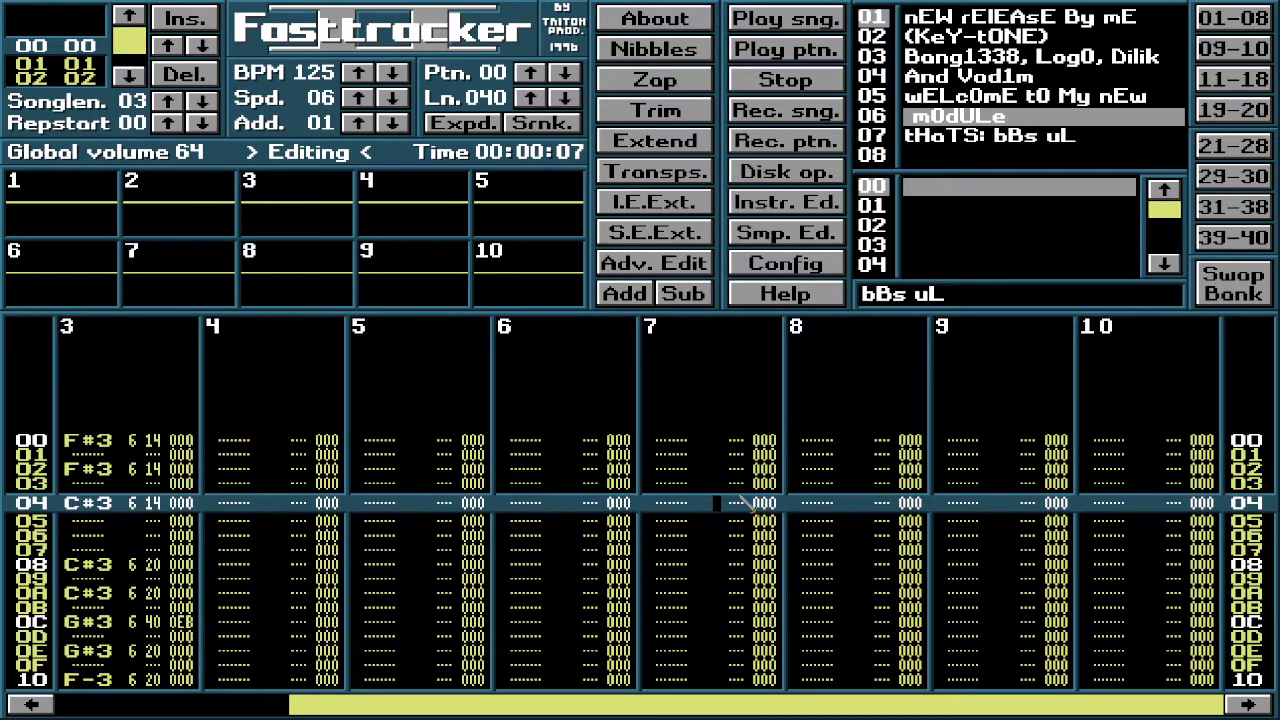
pyautogui.scroll(7, 745, 505)
pyautogui.scroll(2, 745, 505)
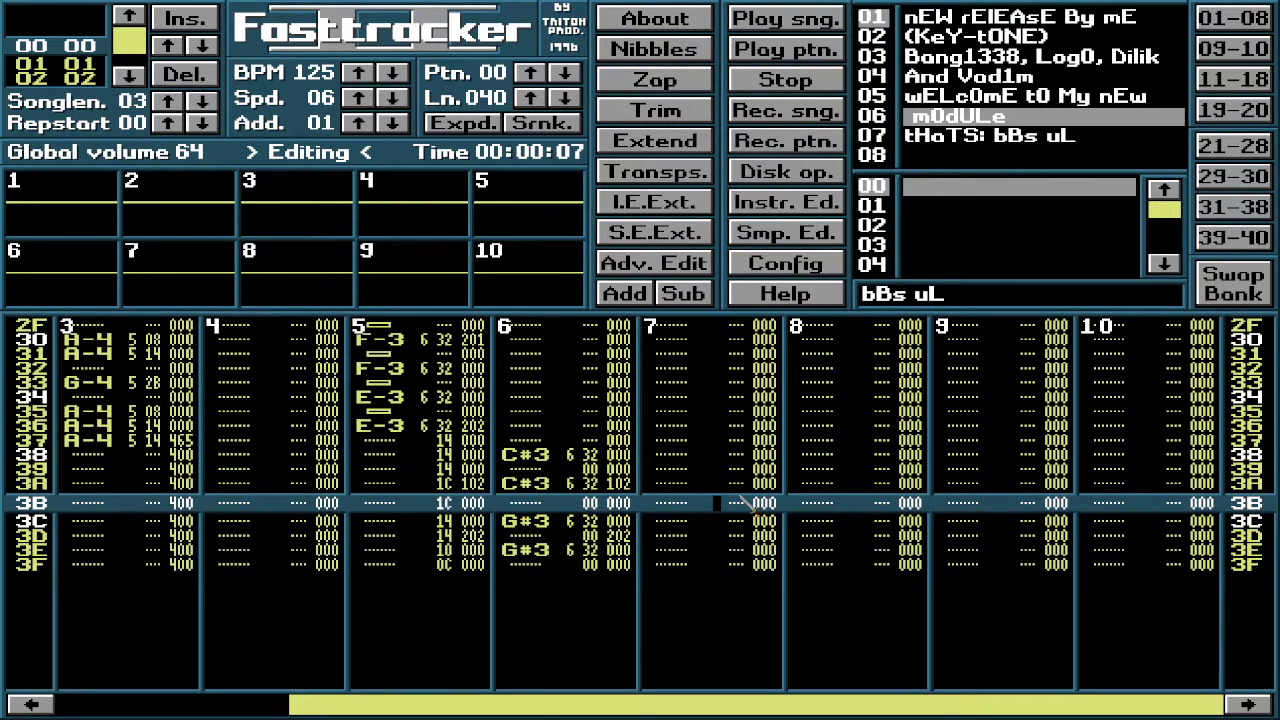
pyautogui.scroll(5, 745, 505)
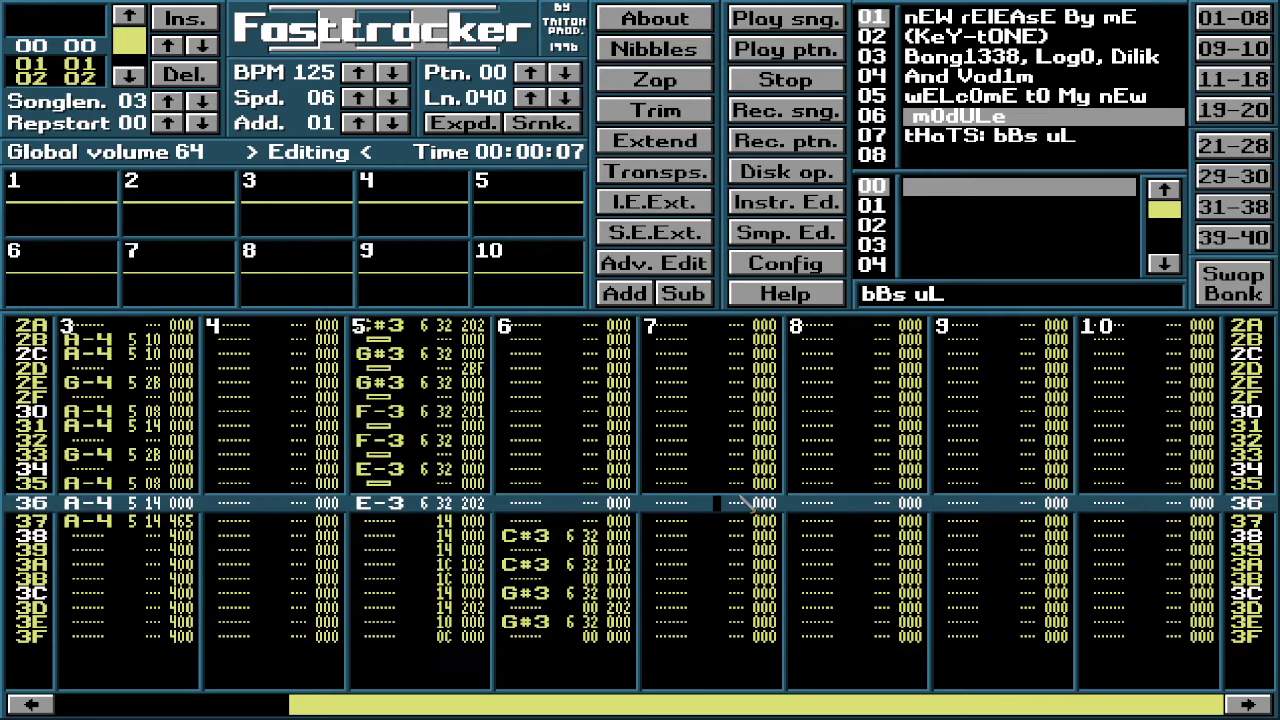
# Step: Play pattern 00 with channels 1 to 8 in view and stop the playback
pyautogui.press('Control_R')
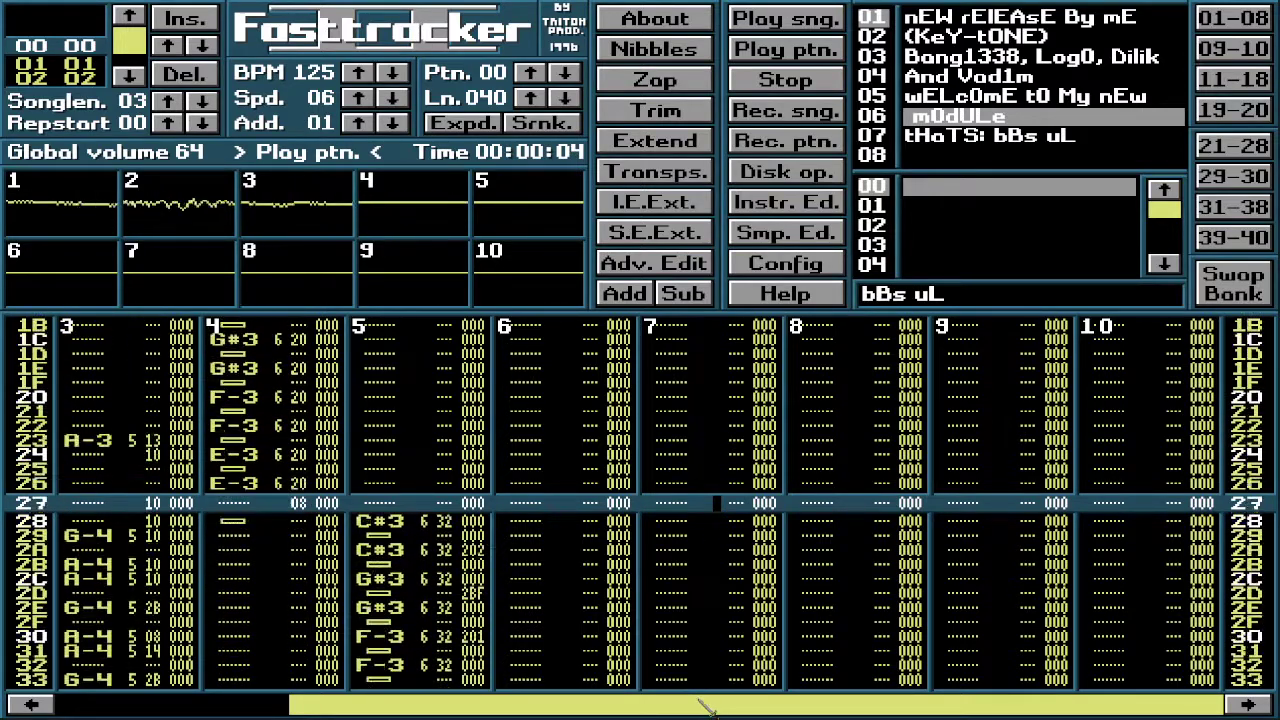
pyautogui.moveTo(710, 712); pyautogui.dragTo(415, 716)
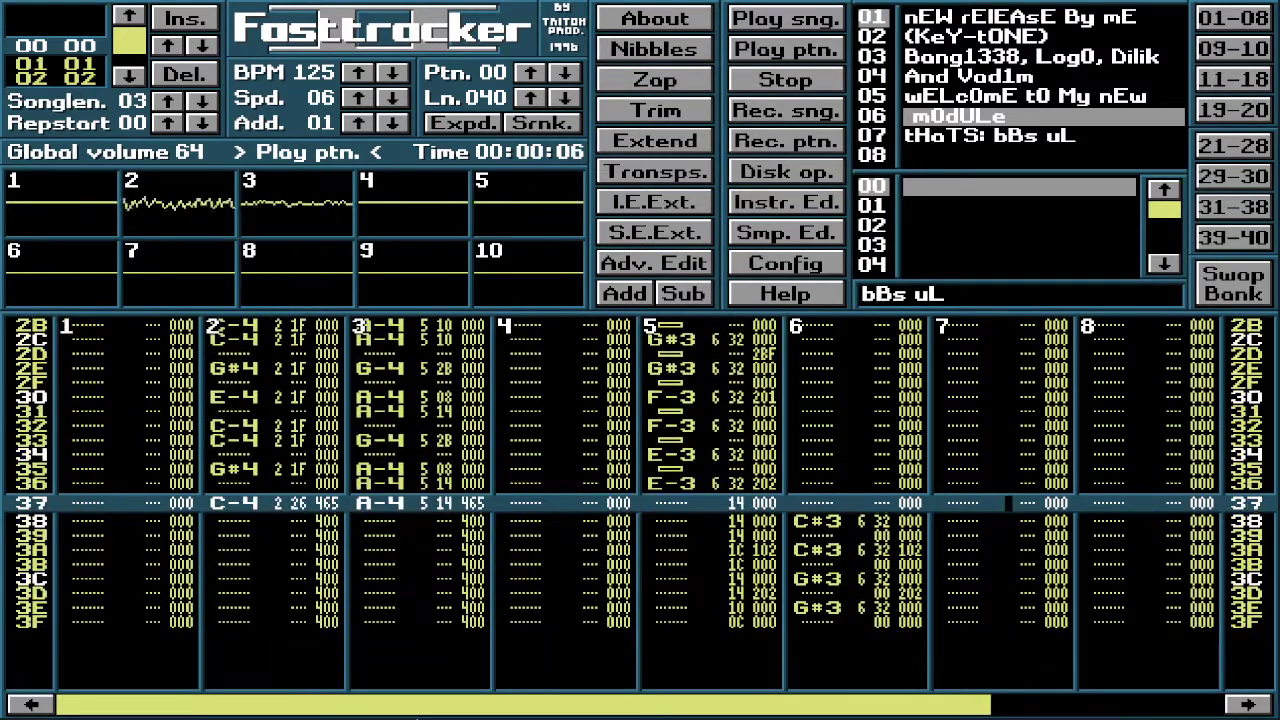
pyautogui.press('space')
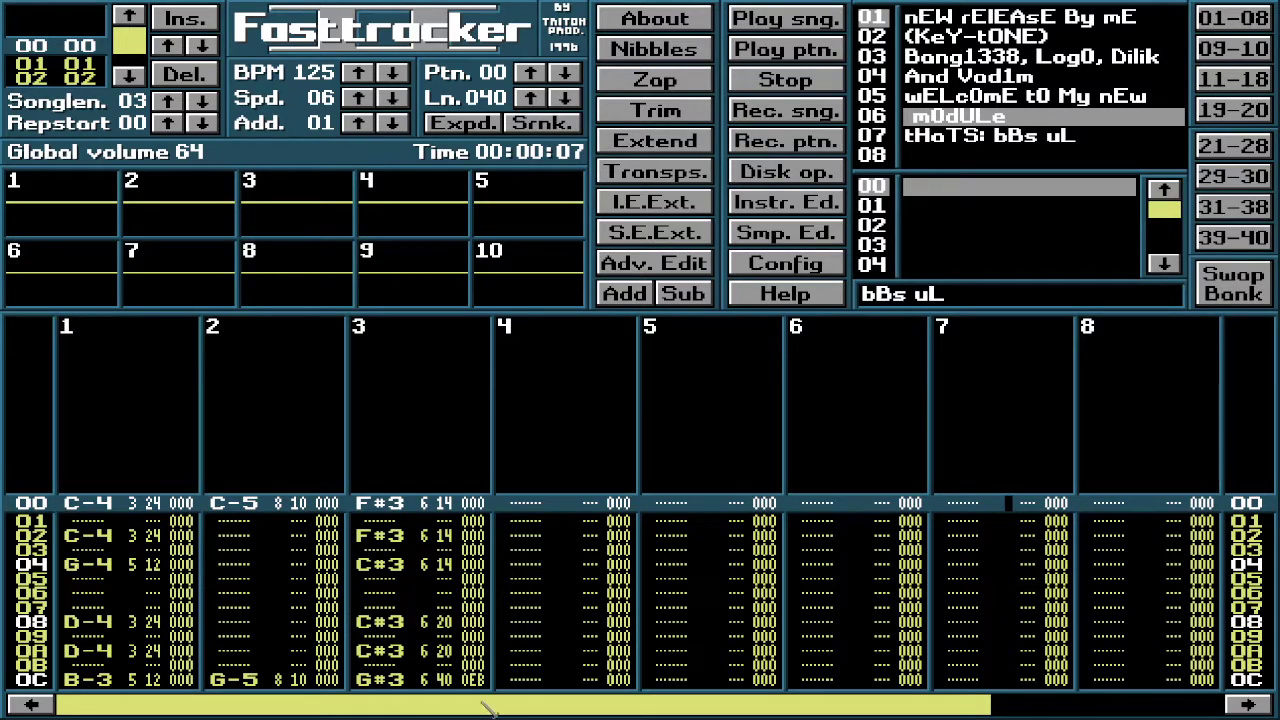
# Step: Open pattern 01 from song position 01 and listen to its first rows
pyautogui.click(132, 80)
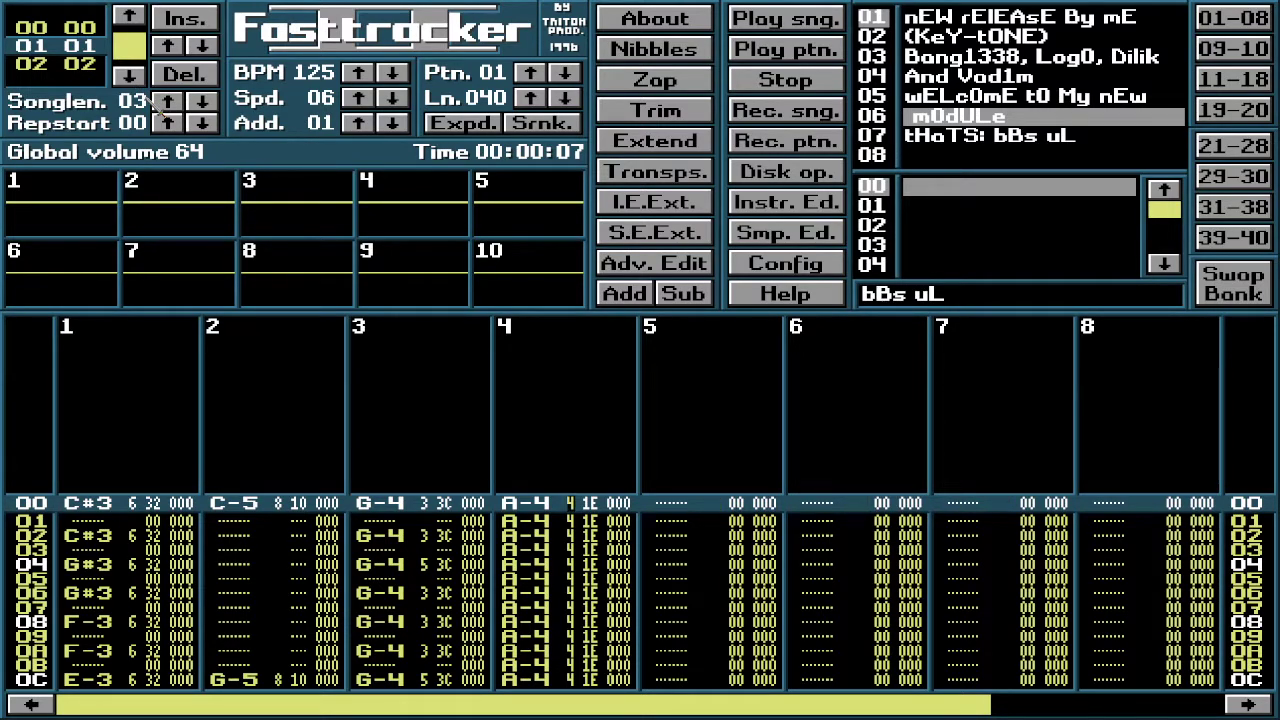
pyautogui.press('alt')
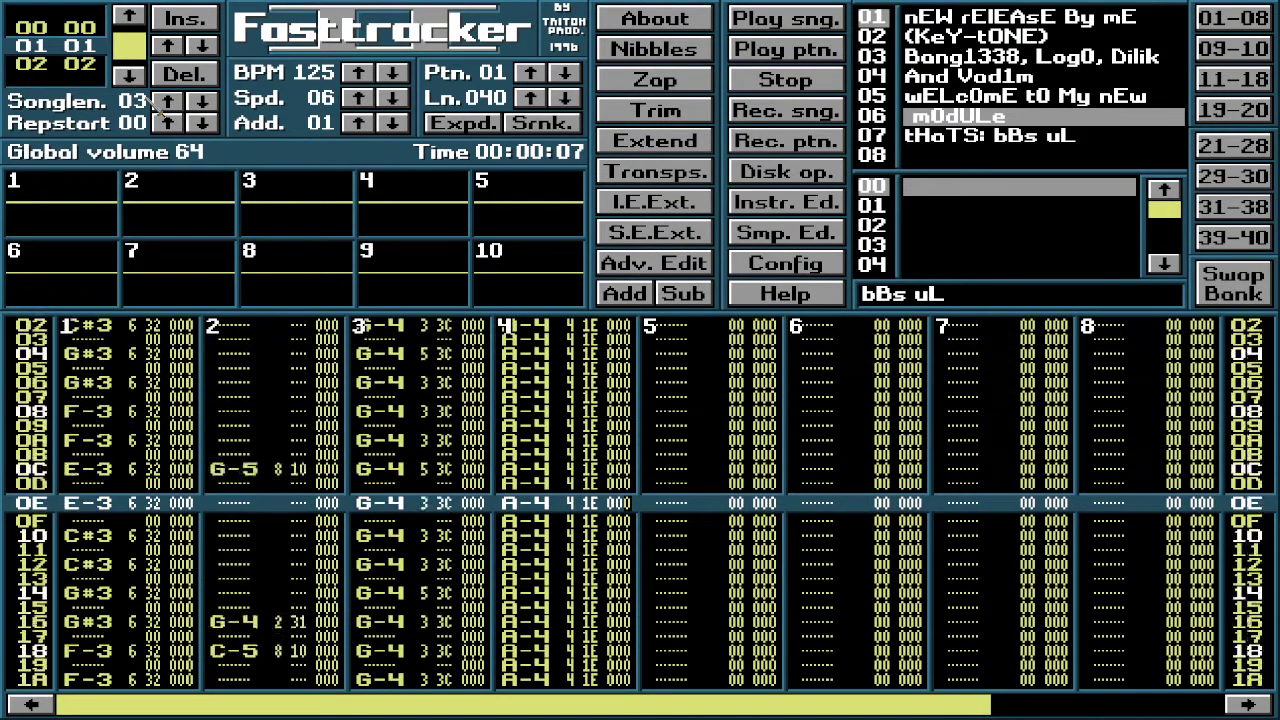
pyautogui.press('alt')
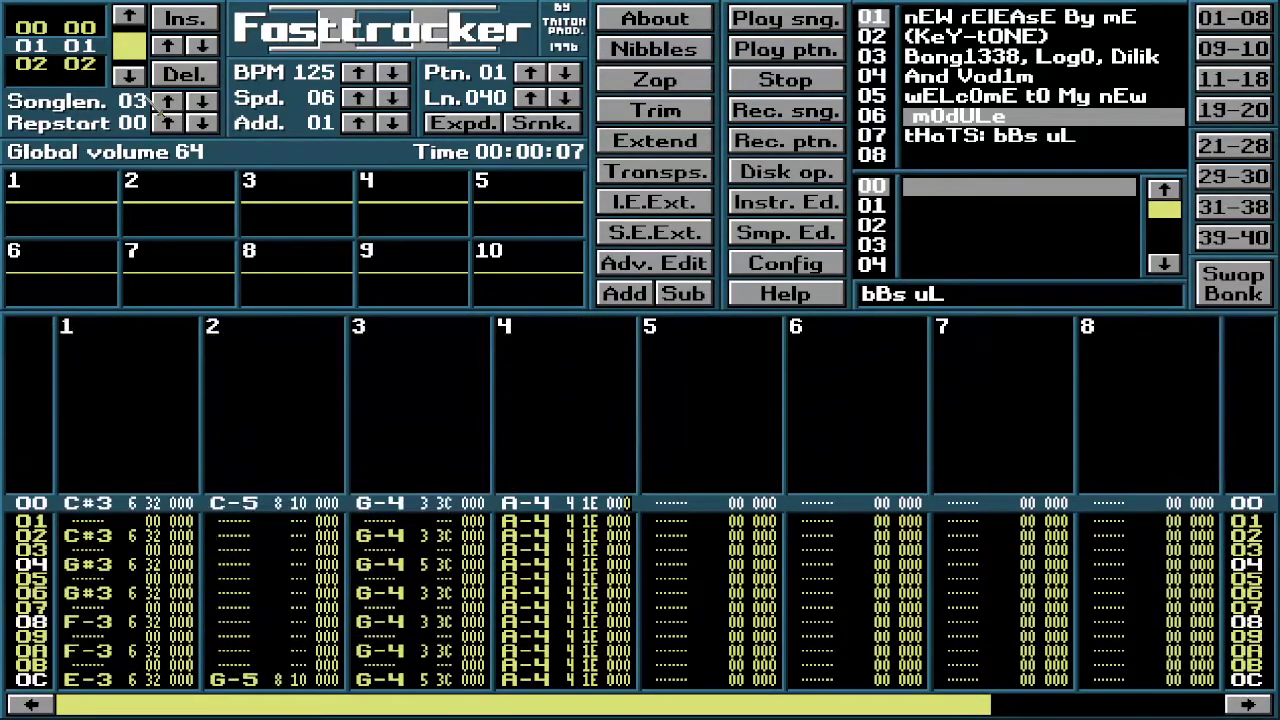
pyautogui.press('alt')
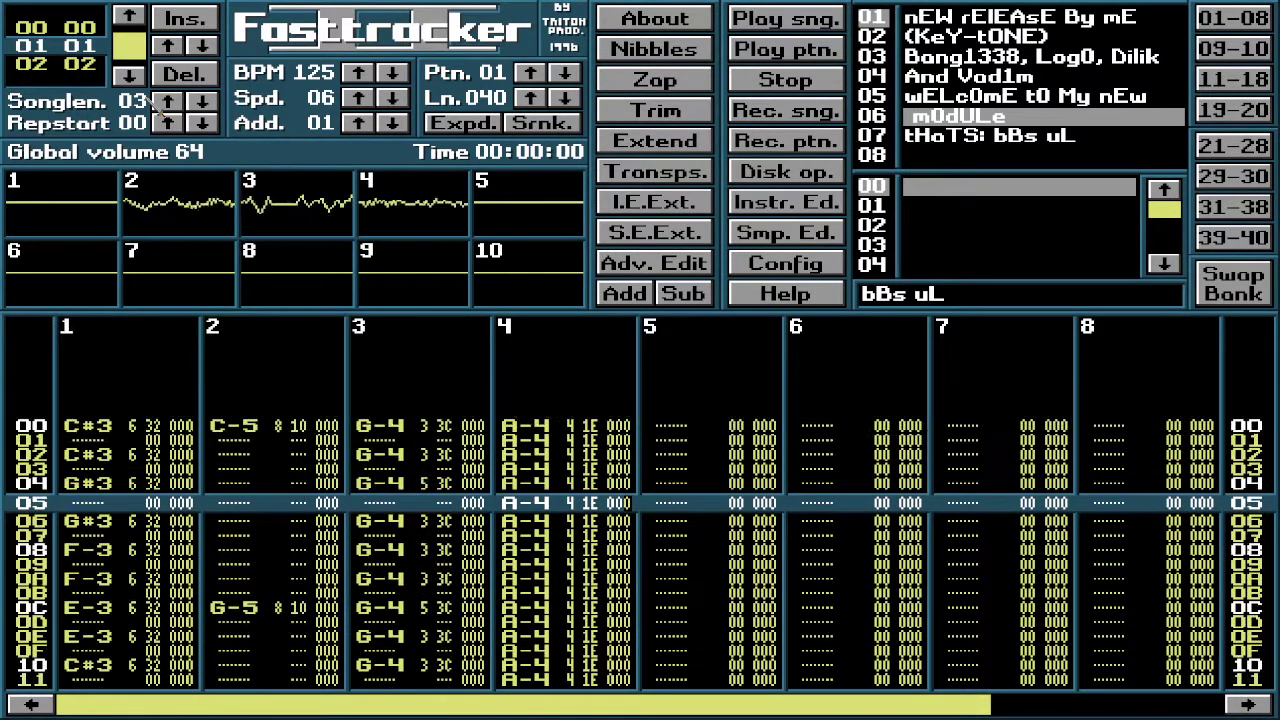
pyautogui.press('alt')
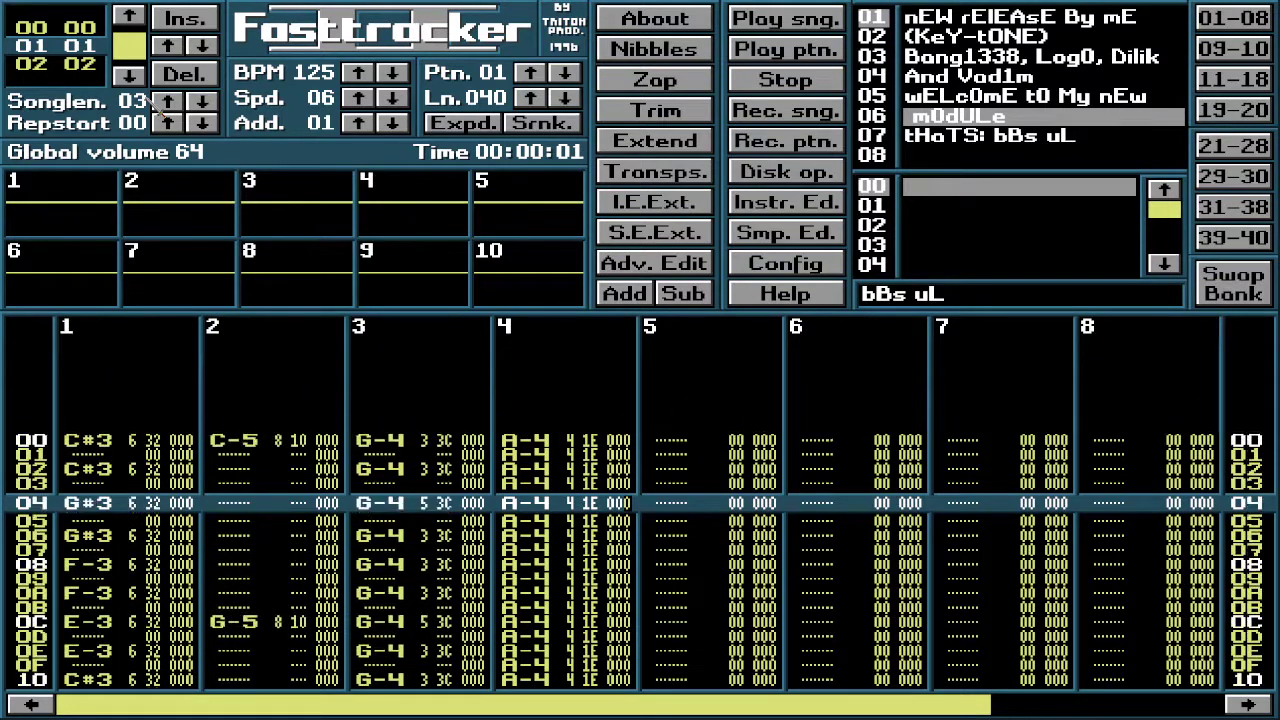
# Step: Delete the repeated volume values on channel 4's A-4 notes from row 01 down to row 3F of pattern 01
pyautogui.press('Up')
pyautogui.press('Up')
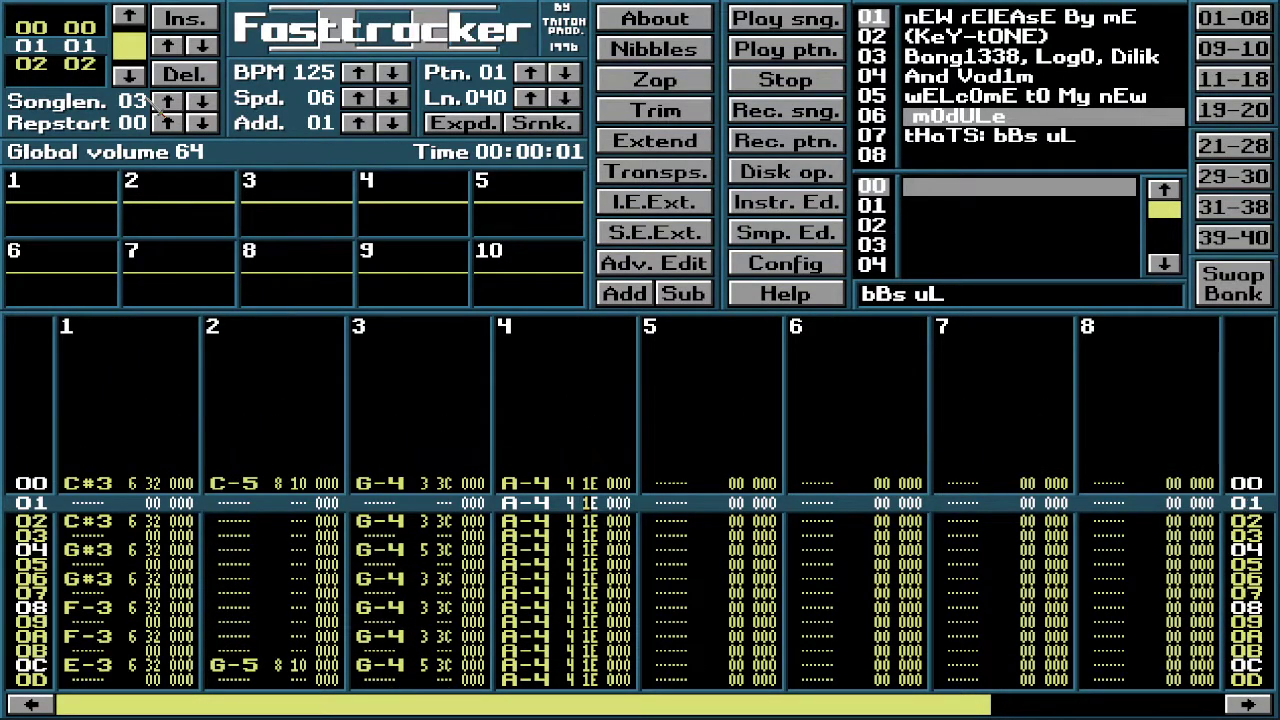
pyautogui.press('space')
pyautogui.press('Down')
pyautogui.press('Down')
pyautogui.press('Down')
pyautogui.press('Down')
pyautogui.press('Down')
pyautogui.press('Down')
pyautogui.press('Down')
pyautogui.press('Down')
pyautogui.press('Down')
pyautogui.press('Down')
pyautogui.press('Down')
pyautogui.press('Down')
pyautogui.press('Down')
pyautogui.press('Down')
pyautogui.press('Down')
pyautogui.press('Down')
pyautogui.press('Down')
pyautogui.press('Down')
pyautogui.press('Down')
pyautogui.press('Down')
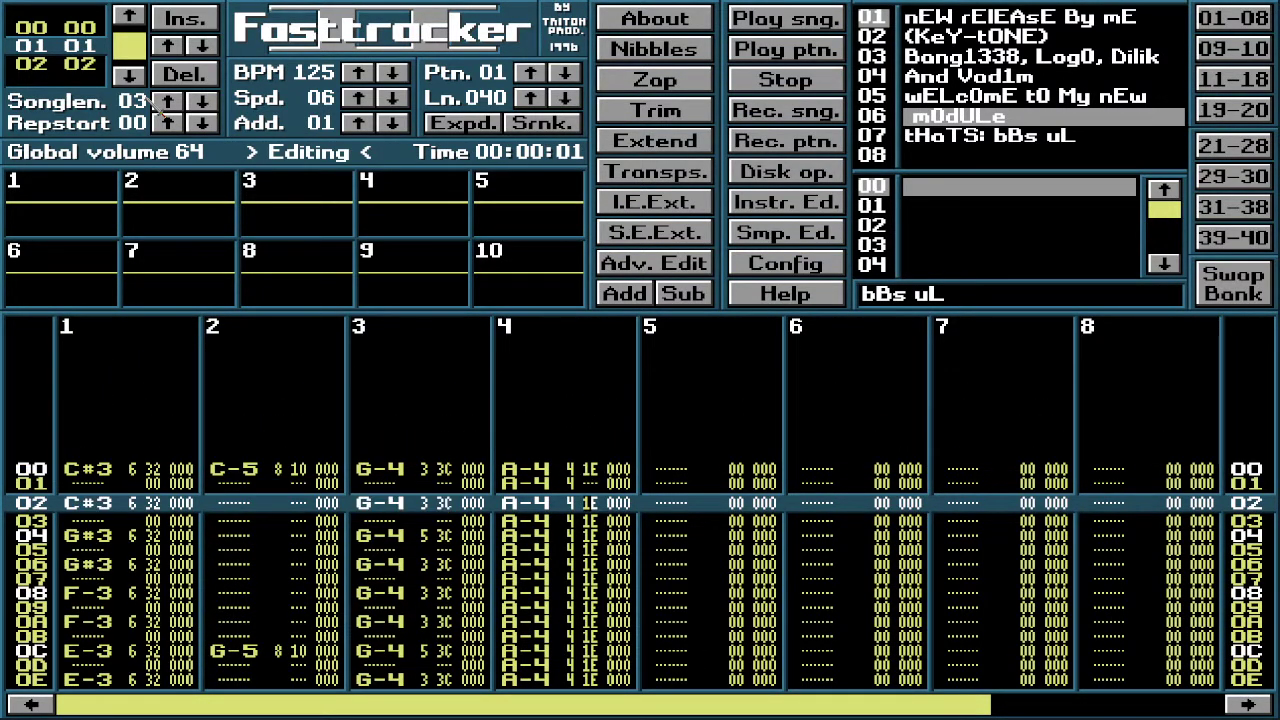
pyautogui.press('Down')
pyautogui.press('Down')
pyautogui.press('Down')
pyautogui.press('Down')
pyautogui.press('Down')
pyautogui.press('Down')
pyautogui.press('Down')
pyautogui.press('Down')
pyautogui.press('Down')
pyautogui.press('Down')
pyautogui.press('Down')
pyautogui.press('Down')
pyautogui.press('Down')
pyautogui.press('Down')
pyautogui.press('Down')
pyautogui.press('Down')
pyautogui.press('Down')
pyautogui.press('Down')
pyautogui.press('Down')
pyautogui.press('Down')
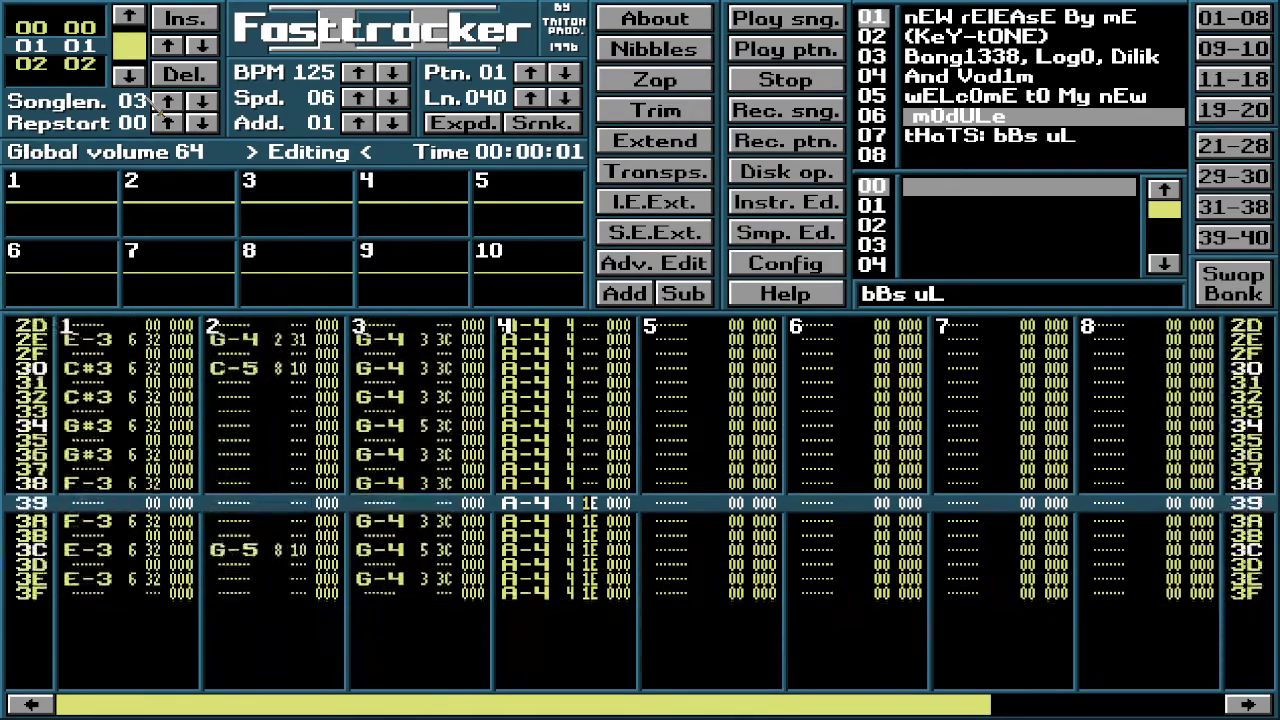
pyautogui.press('Down')
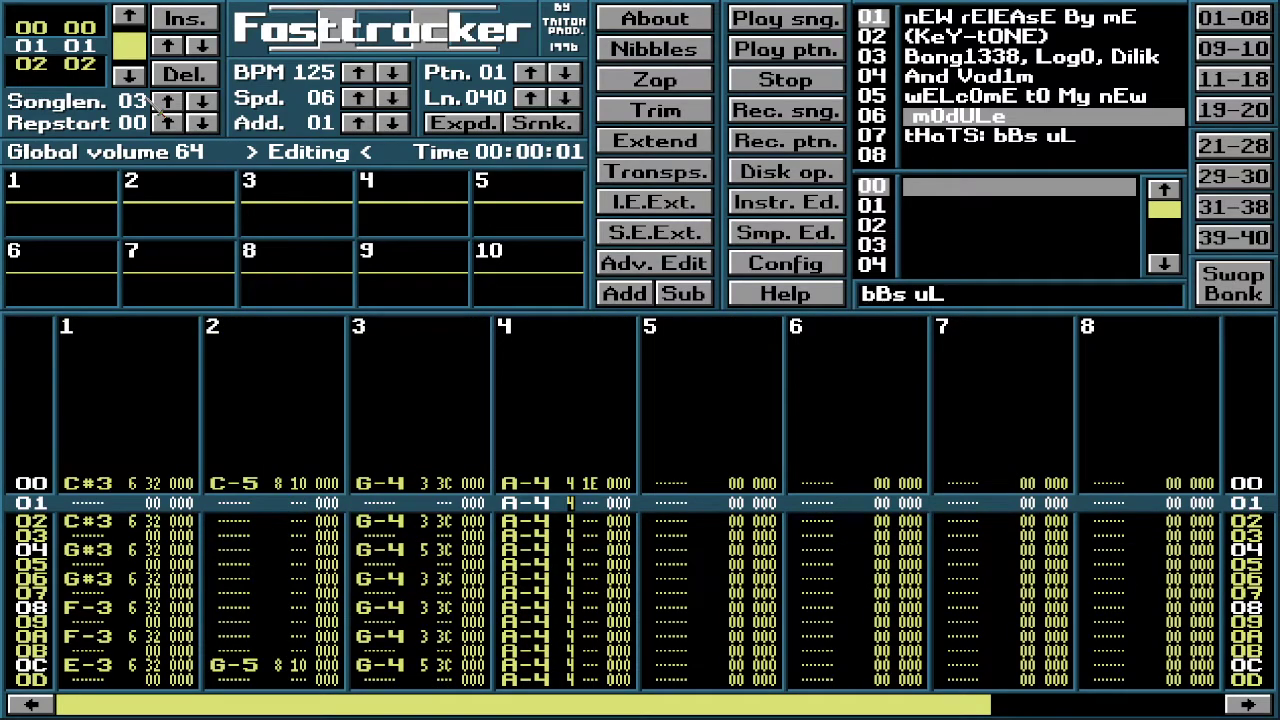
# Step: Delete the repeated instrument numbers on channel 4's A-4 notes from row 01 down to row 3F of pattern 01
pyautogui.press('Down')
pyautogui.press('Down')
pyautogui.press('Down')
pyautogui.press('Down')
pyautogui.press('Down')
pyautogui.press('Down')
pyautogui.press('Down')
pyautogui.press('Down')
pyautogui.press('Down')
pyautogui.press('Down')
pyautogui.press('Down')
pyautogui.press('Down')
pyautogui.press('Down')
pyautogui.press('Down')
pyautogui.press('Down')
pyautogui.press('Down')
pyautogui.press('Down')
pyautogui.press('Down')
pyautogui.press('Down')
pyautogui.press('Down')
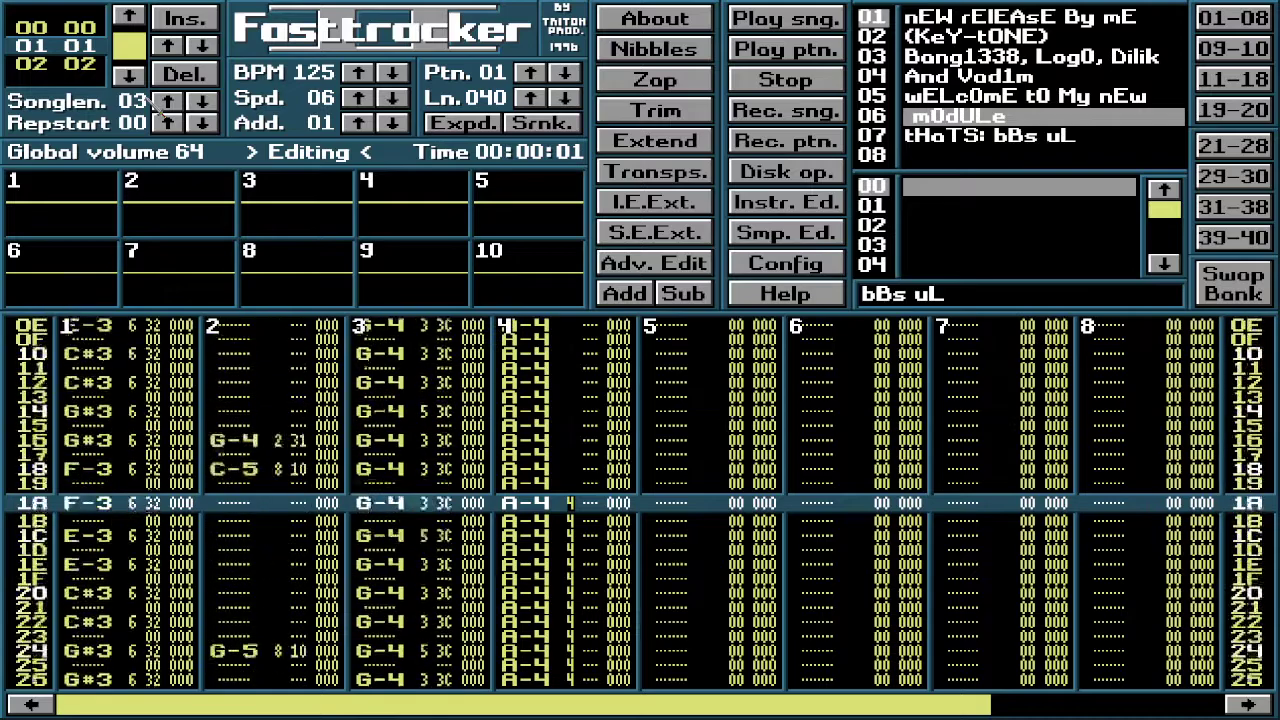
pyautogui.press('Down')
pyautogui.press('Down')
pyautogui.press('Down')
pyautogui.press('Down')
pyautogui.press('Down')
pyautogui.press('Down')
pyautogui.press('Down')
pyautogui.press('Down')
pyautogui.press('Down')
pyautogui.press('Down')
pyautogui.press('Down')
pyautogui.press('Down')
pyautogui.press('Down')
pyautogui.press('Down')
pyautogui.press('Down')
pyautogui.press('Down')
pyautogui.press('Down')
pyautogui.press('Down')
pyautogui.press('Down')
pyautogui.press('Down')
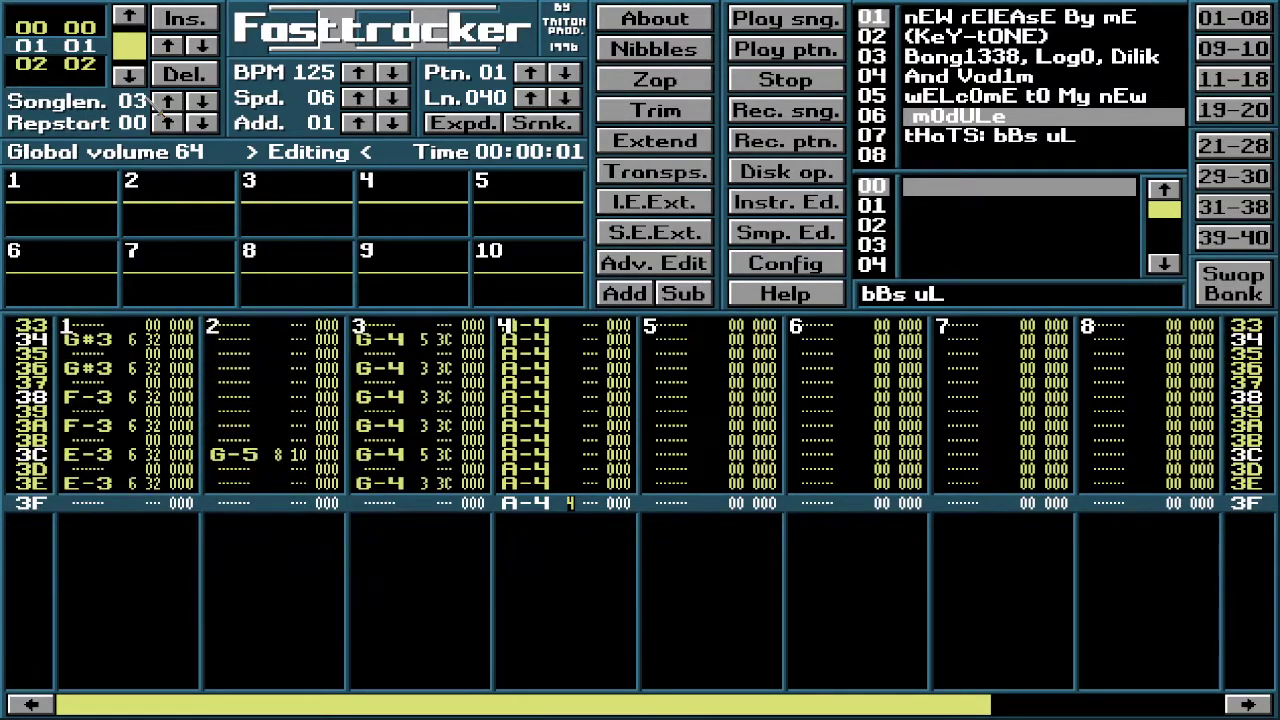
# Step: Play pattern 01 with the cleaned channel 4, stop the playback and look through the rows of pattern 00
pyautogui.press('Return')
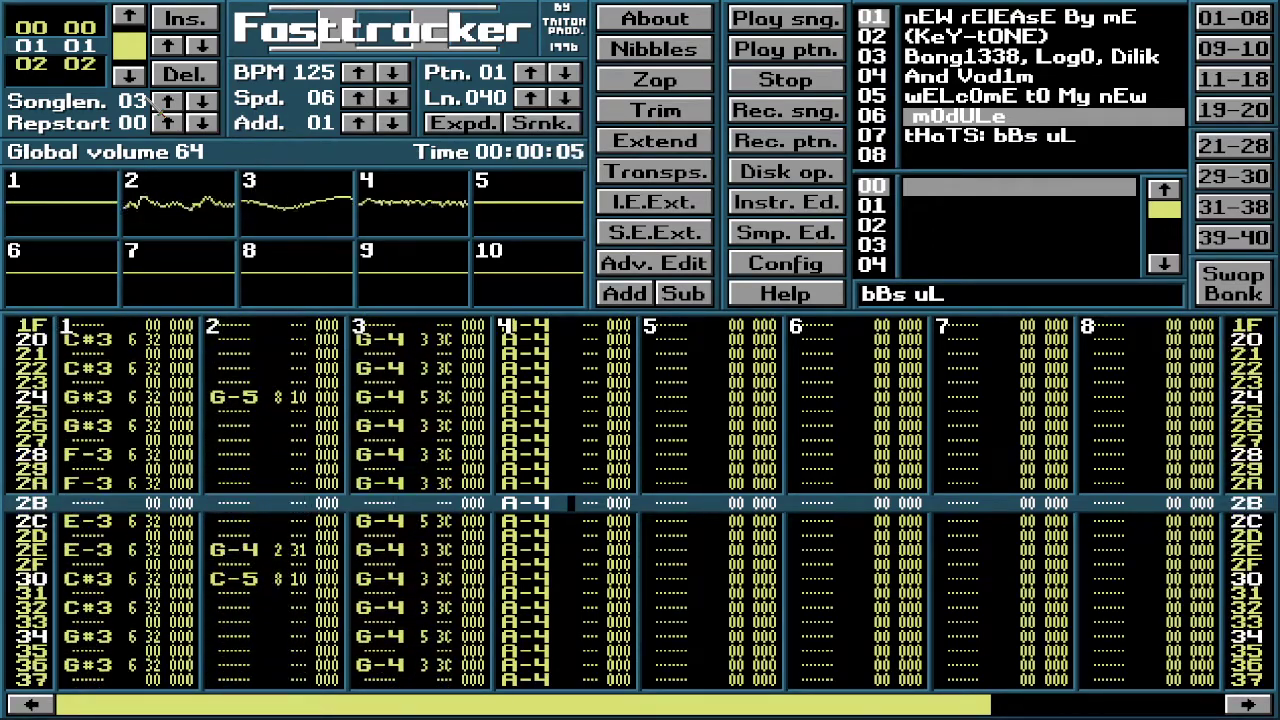
pyautogui.press('space')
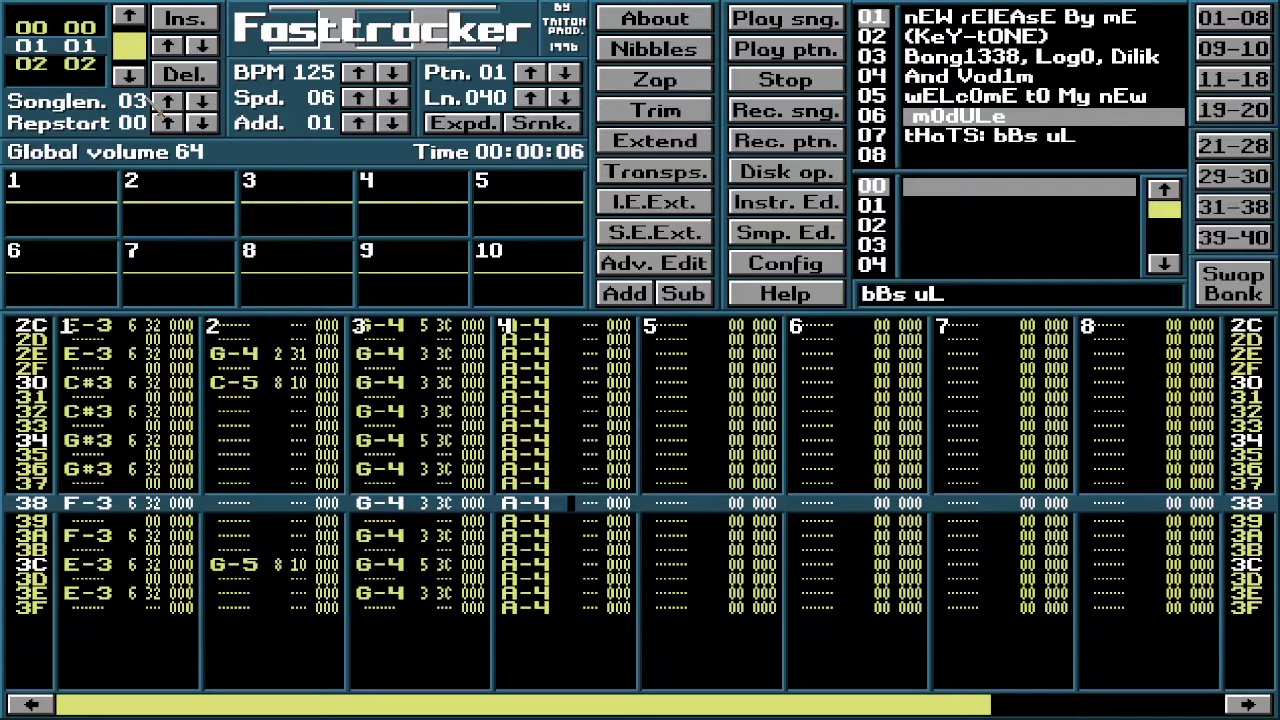
pyautogui.scroll(-20, 200, 560)
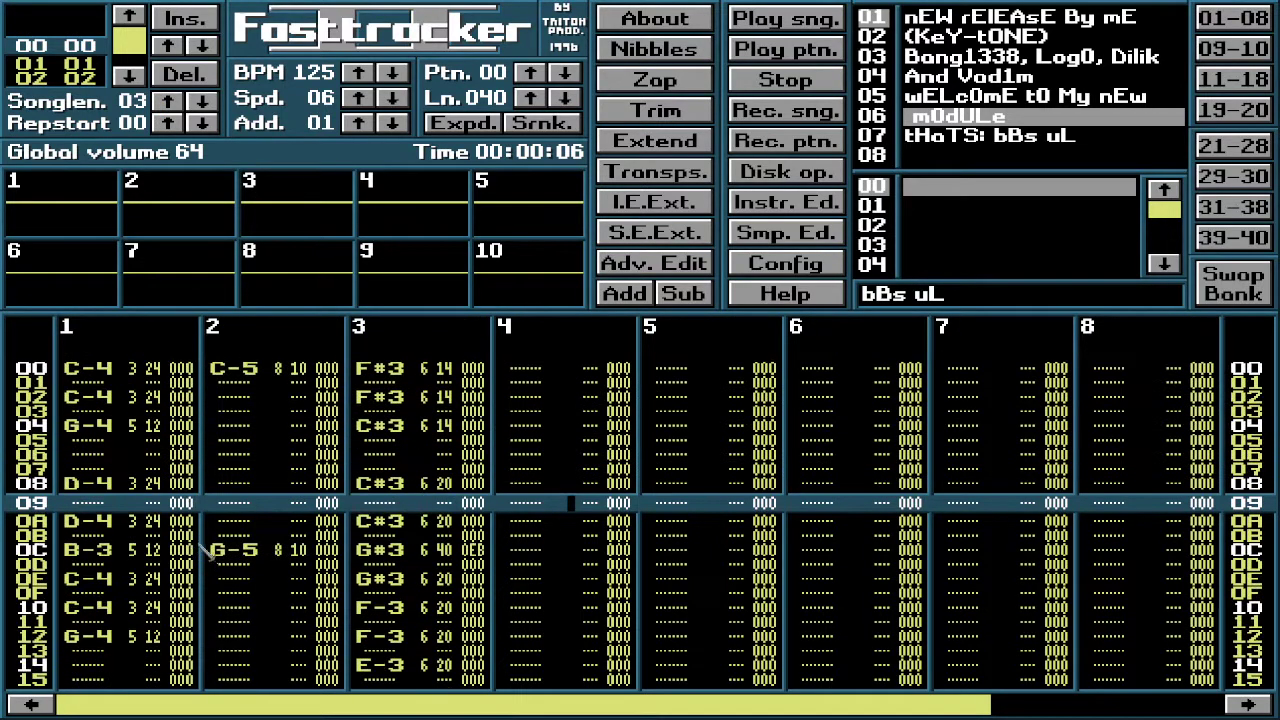
pyautogui.scroll(-19, 203, 533)
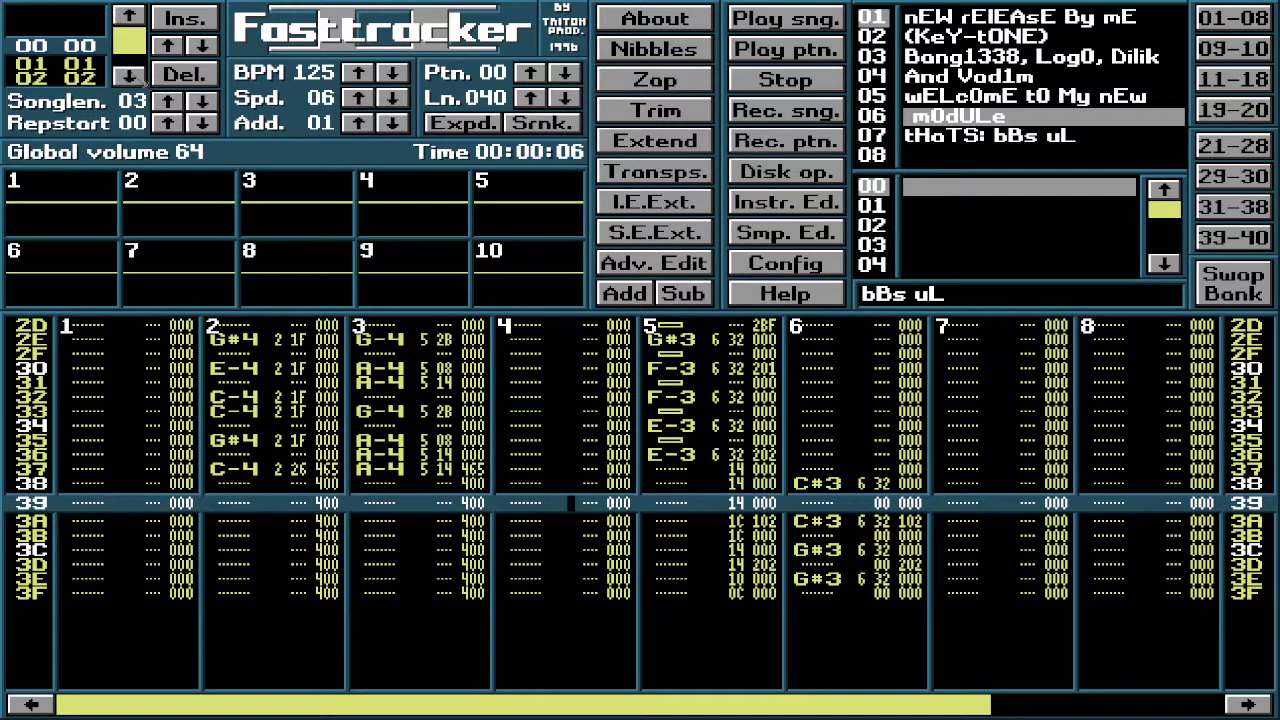
# Step: Return to song position 01 and examine the volume and effect columns of channel 1 in the first rows of pattern 01
pyautogui.click(131, 76)
pyautogui.press('Down')
pyautogui.press('Down')
pyautogui.press('Down')
pyautogui.press('Down')
pyautogui.press('Down')
pyautogui.press('Down')
pyautogui.press('Down')
pyautogui.press('Down')
pyautogui.press('Down')
pyautogui.press('Down')
pyautogui.press('Down')
pyautogui.press('Down')
pyautogui.press('Down')
pyautogui.press('Down')
pyautogui.press('Down')
pyautogui.press('Down')
pyautogui.press('Down')
pyautogui.press('Down')
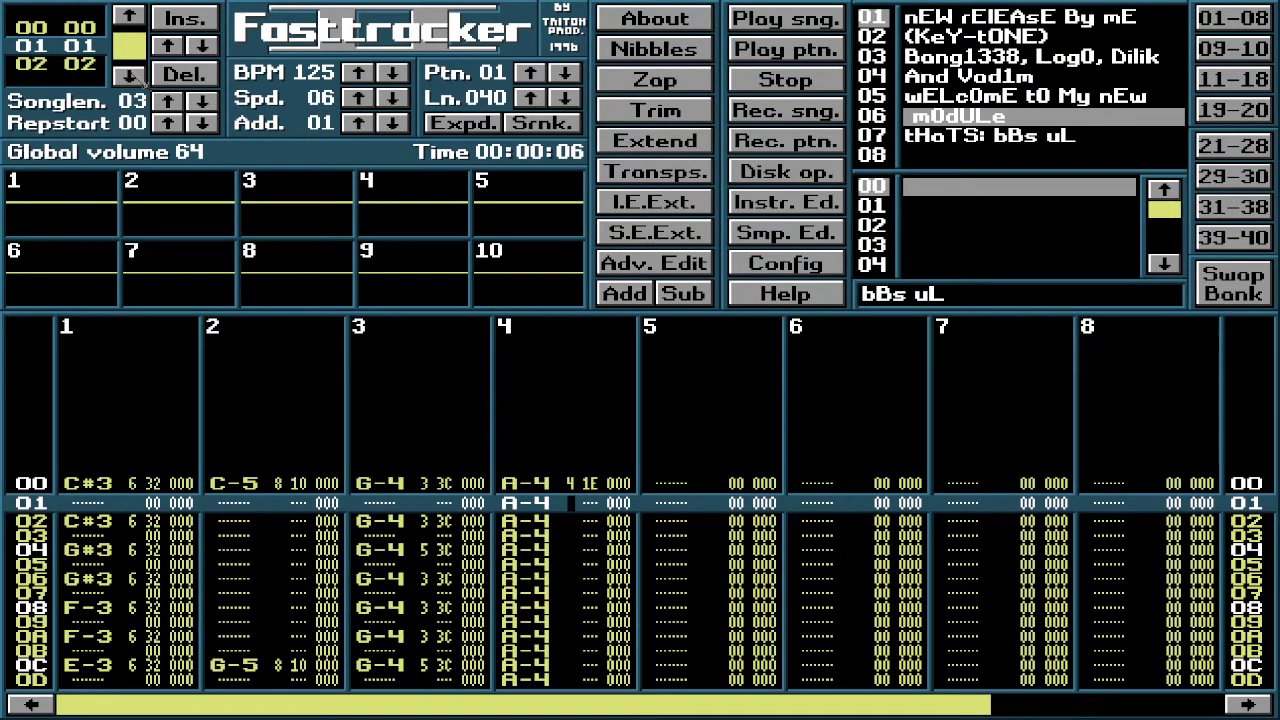
pyautogui.hotkey('shift', 'Tab')
pyautogui.hotkey('shift', 'Tab')
pyautogui.hotkey('shift', 'Tab')
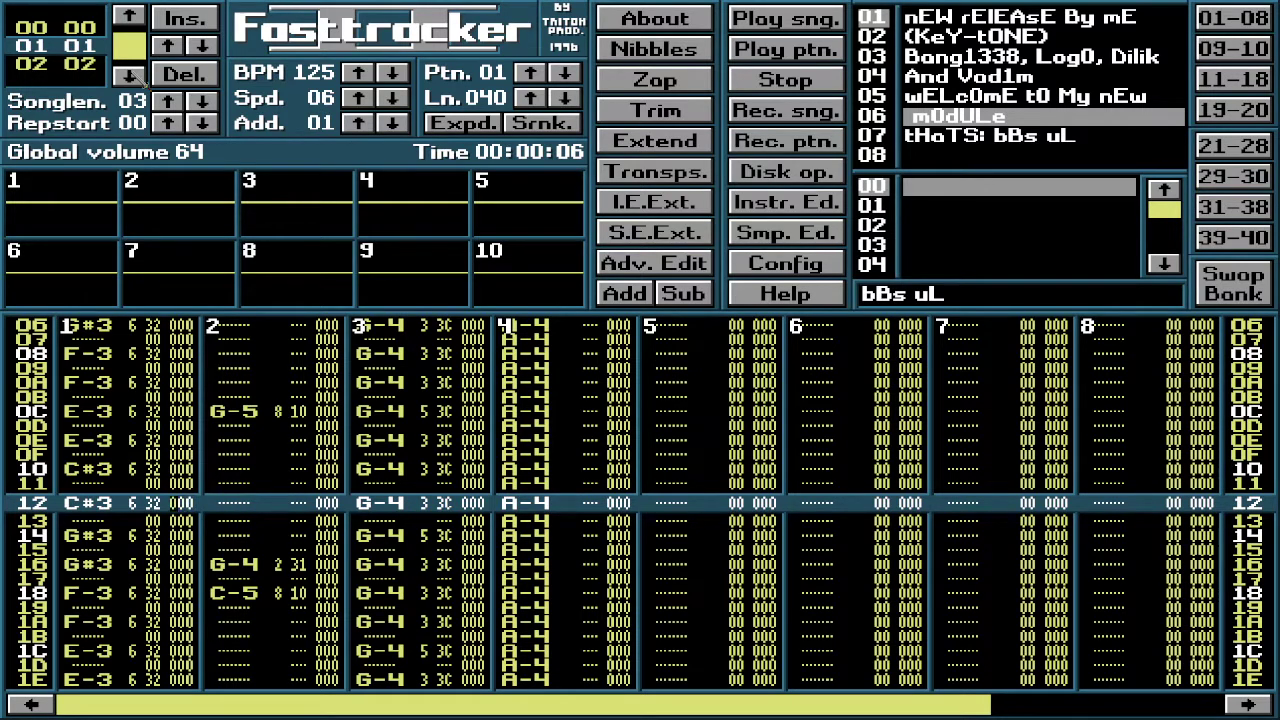
pyautogui.press('Up')
pyautogui.press('Up')
pyautogui.press('Up')
pyautogui.press('Up')
pyautogui.press('Up')
pyautogui.press('Up')
pyautogui.press('Up')
pyautogui.press('Up')
pyautogui.press('Up')
pyautogui.press('Up')
pyautogui.press('Up')
pyautogui.press('Up')
pyautogui.press('Up')
pyautogui.press('Up')
pyautogui.press('Up')
pyautogui.press('Up')
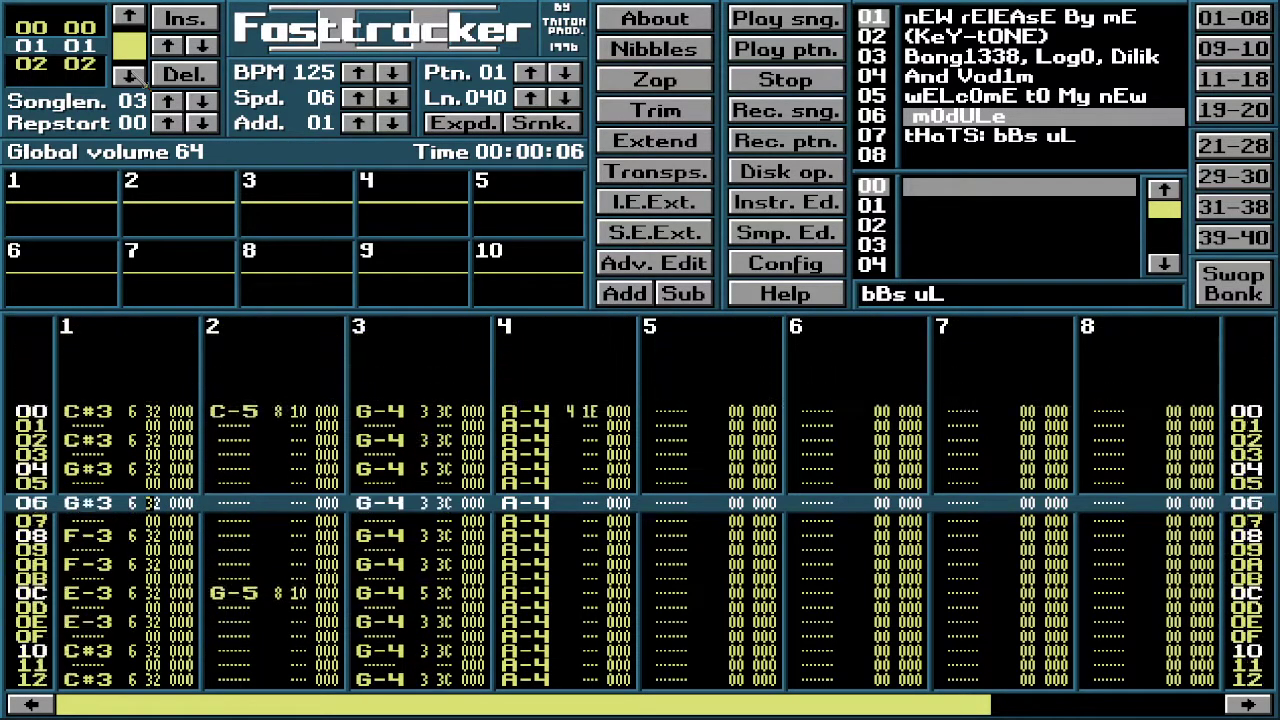
pyautogui.press('Down')
pyautogui.press('Down')
pyautogui.press('Down')
pyautogui.press('Down')
pyautogui.press('Down')
pyautogui.press('Down')
pyautogui.press('Down')
pyautogui.press('Down')
pyautogui.press('Down')
pyautogui.press('Down')
pyautogui.press('Down')
pyautogui.press('Down')
pyautogui.press('Down')
pyautogui.press('Down')
pyautogui.press('Down')
pyautogui.press('Down')
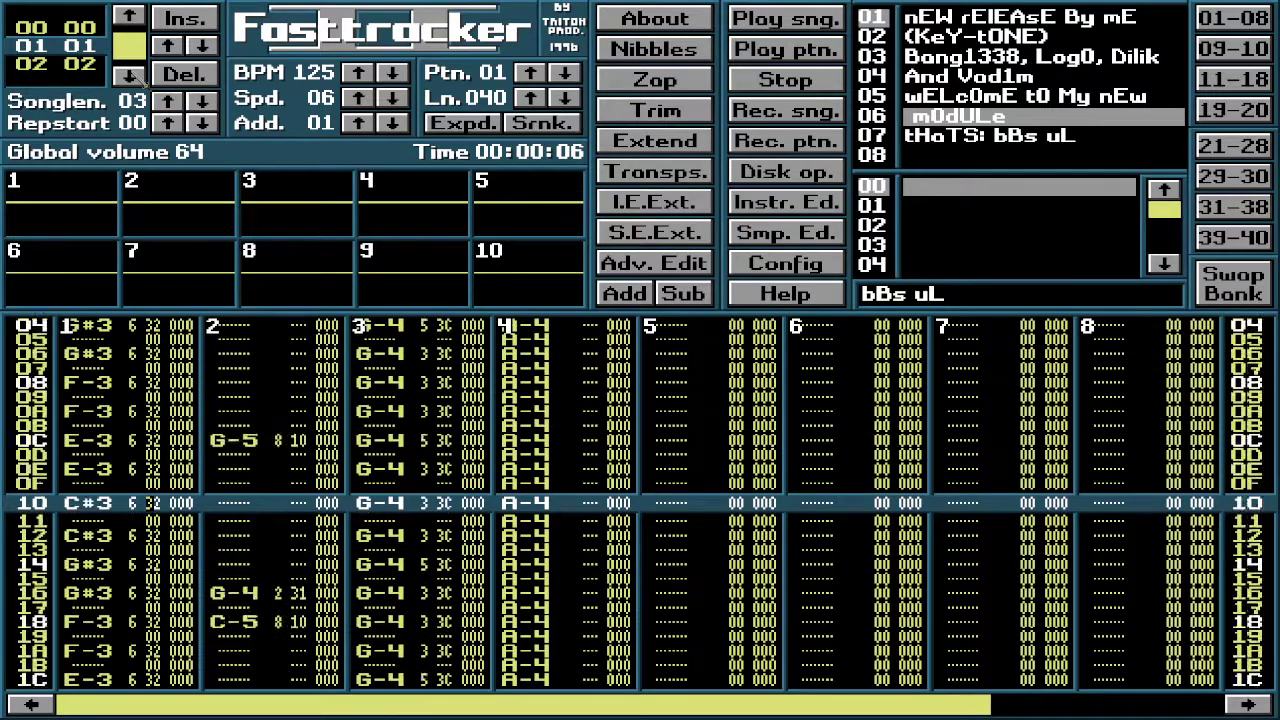
pyautogui.press('Up')
pyautogui.press('Up')
pyautogui.press('Up')
pyautogui.press('Up')
pyautogui.press('Up')
pyautogui.press('Up')
pyautogui.press('Up')
pyautogui.press('Up')
pyautogui.press('Up')
pyautogui.press('Up')
pyautogui.press('Up')
pyautogui.press('Up')
pyautogui.press('Up')
pyautogui.press('Up')
pyautogui.press('Up')
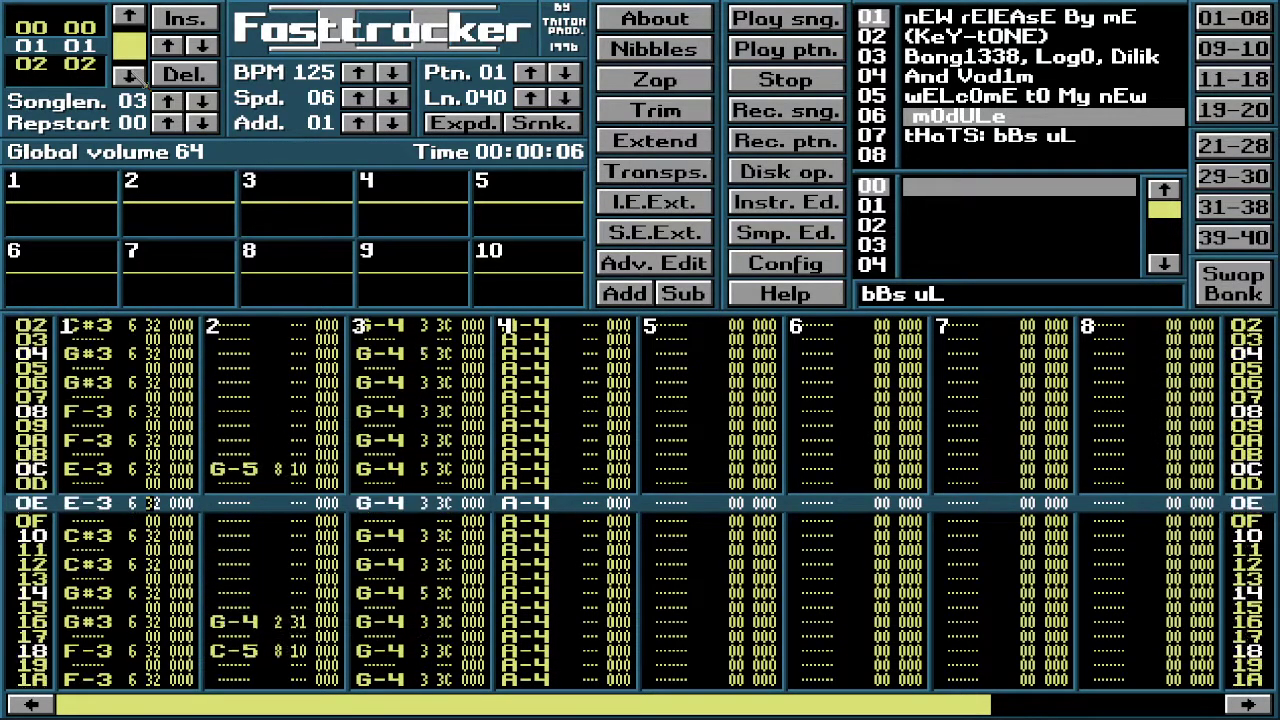
# Step: Delete the instrument numbers on channel 3's G-4 notes from row 02 to row 0A of pattern 01
pyautogui.press('Right')
pyautogui.press('Right')
pyautogui.press('Right')
pyautogui.press('Right')
pyautogui.press('Right')
pyautogui.press('Right')
pyautogui.press('Right')
pyautogui.press('Right')
pyautogui.press('Right')
pyautogui.press('Right')
pyautogui.press('Right')
pyautogui.press('Right')
pyautogui.press('Right')
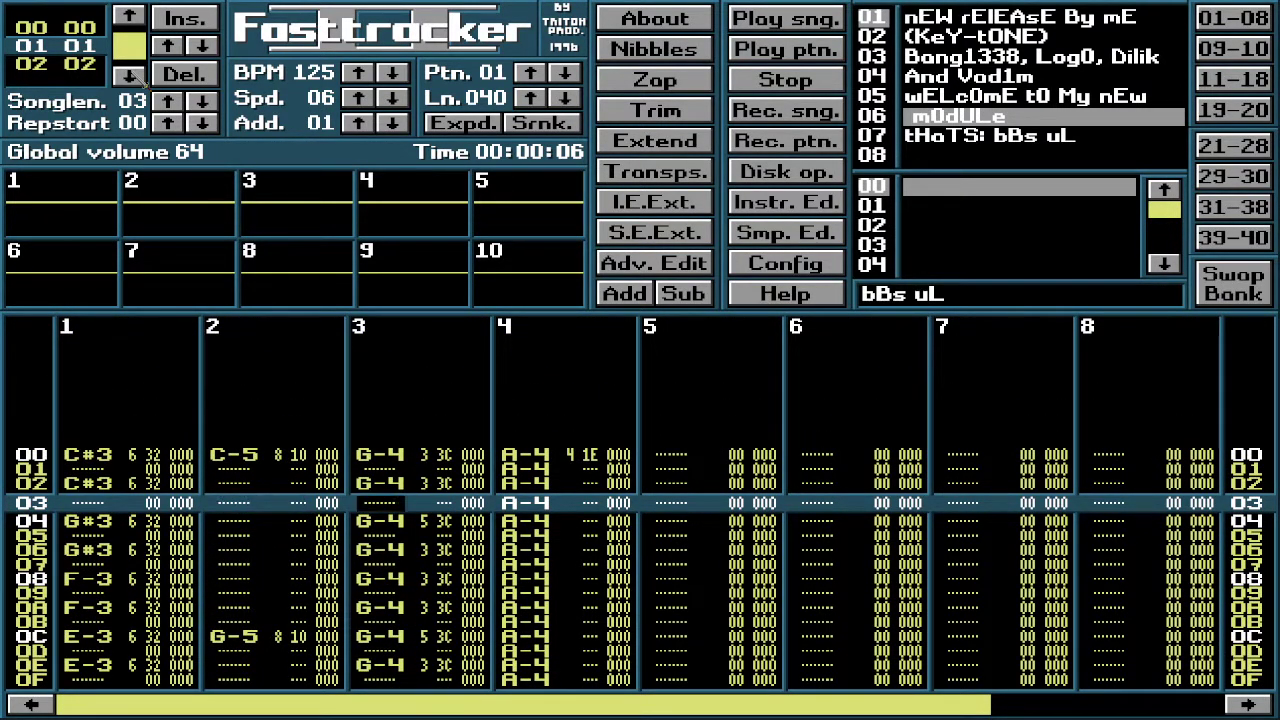
pyautogui.press('Up')
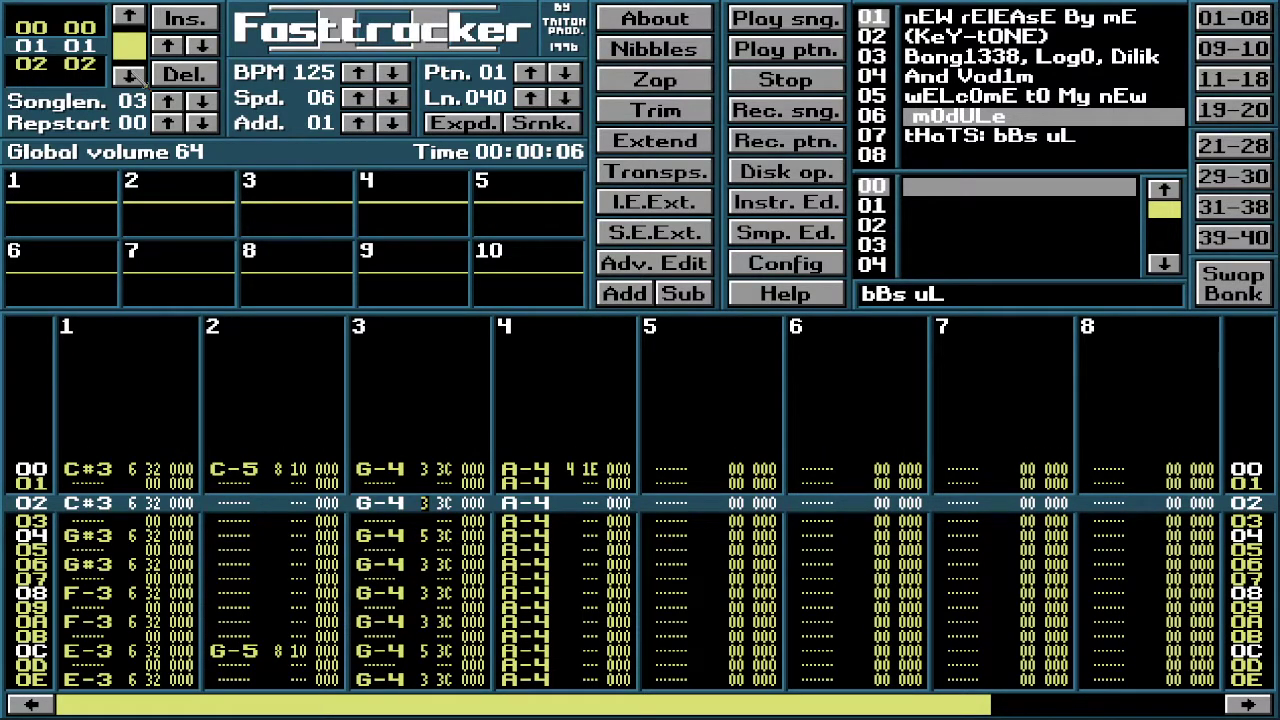
pyautogui.press('space')
pyautogui.press('Delete')
pyautogui.press('Delete')
pyautogui.press('Delete')
pyautogui.press('Delete')
pyautogui.press('Delete')
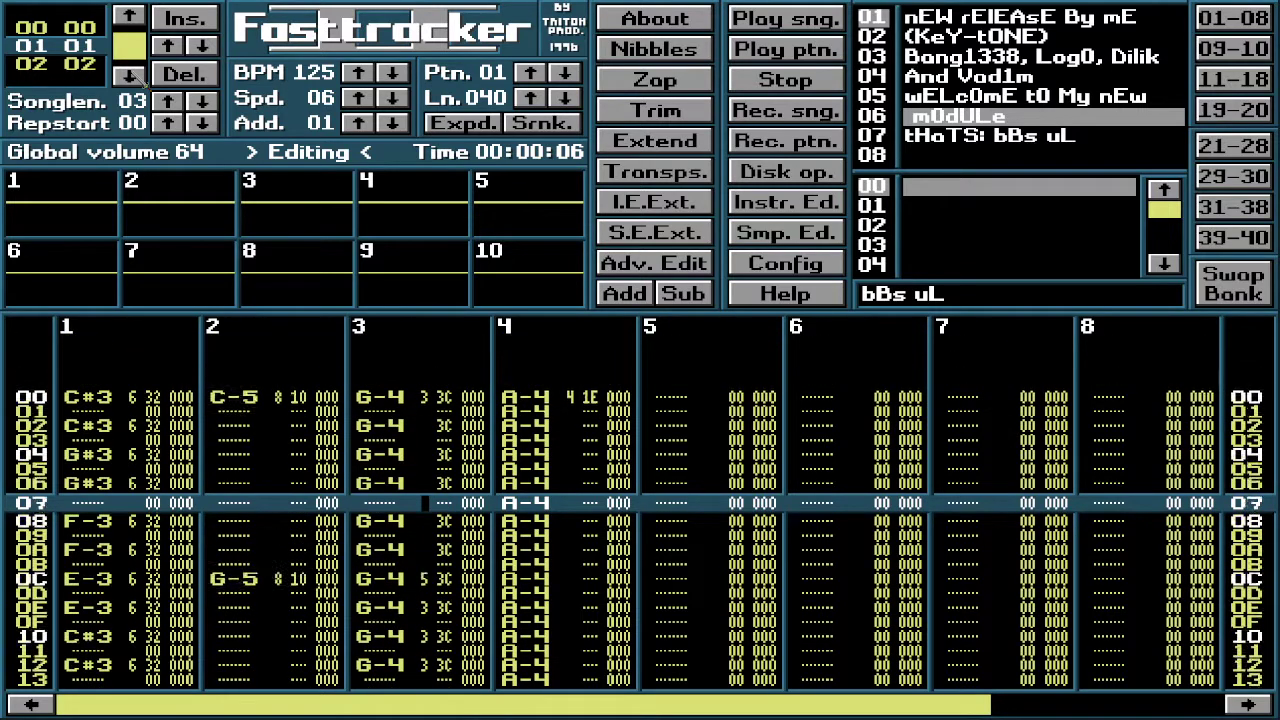
# Step: Delete the 3C volume values on channel 3's G-4 notes from row 02 to row 0A
pyautogui.press('Up')
pyautogui.press('Up')
pyautogui.press('Up')
pyautogui.press('Up')
pyautogui.press('Up')
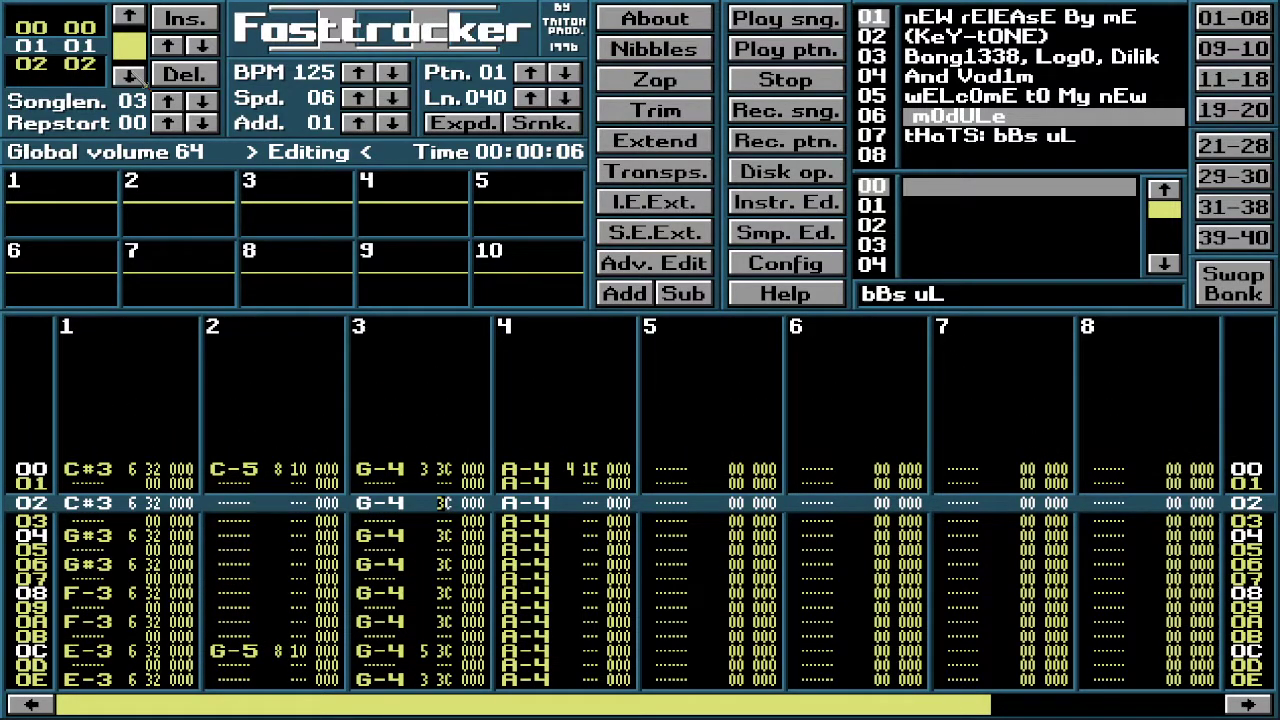
pyautogui.press('Delete')
pyautogui.press('Delete')
pyautogui.press('Delete')
pyautogui.press('Delete')
pyautogui.press('Delete')
pyautogui.press('Delete')
pyautogui.press('Delete')
pyautogui.press('Delete')
pyautogui.press('Delete')
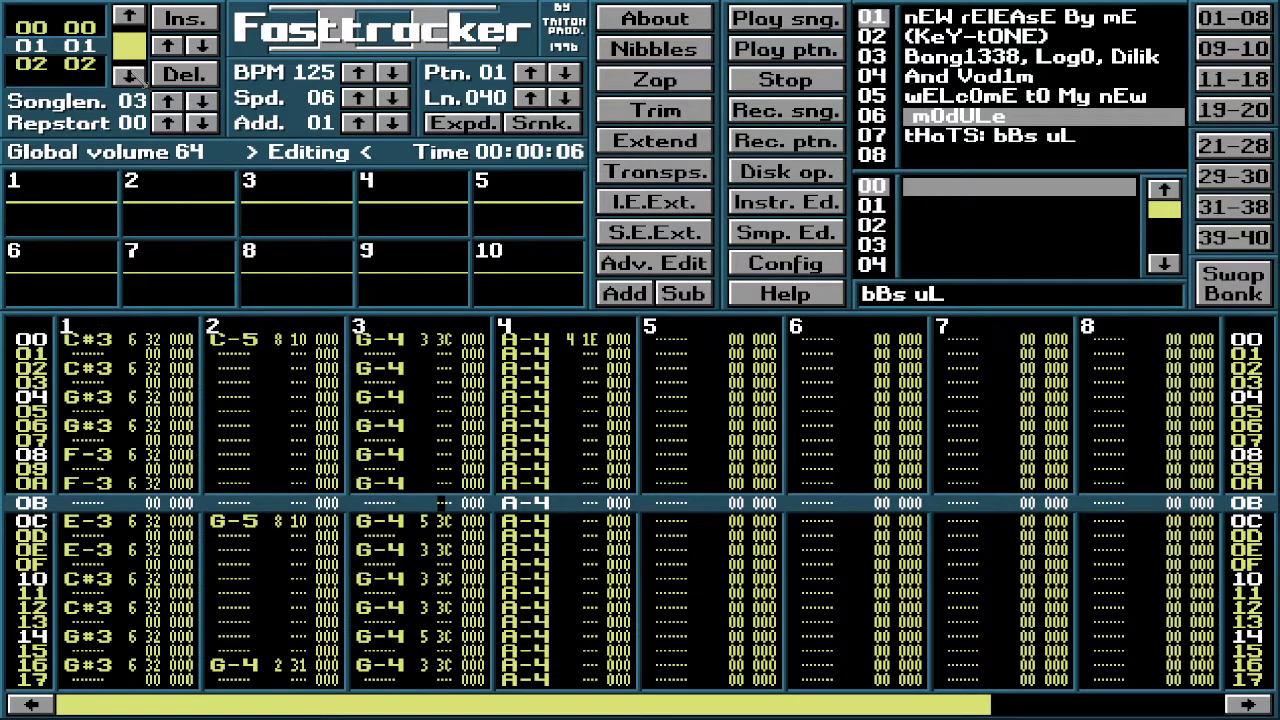
# Step: Delete the instrument numbers on channel 3's G-4 notes from row 10 to row 1A of pattern 01
pyautogui.press('Down')
pyautogui.press('Down')
pyautogui.press('Down')
pyautogui.press('Down')
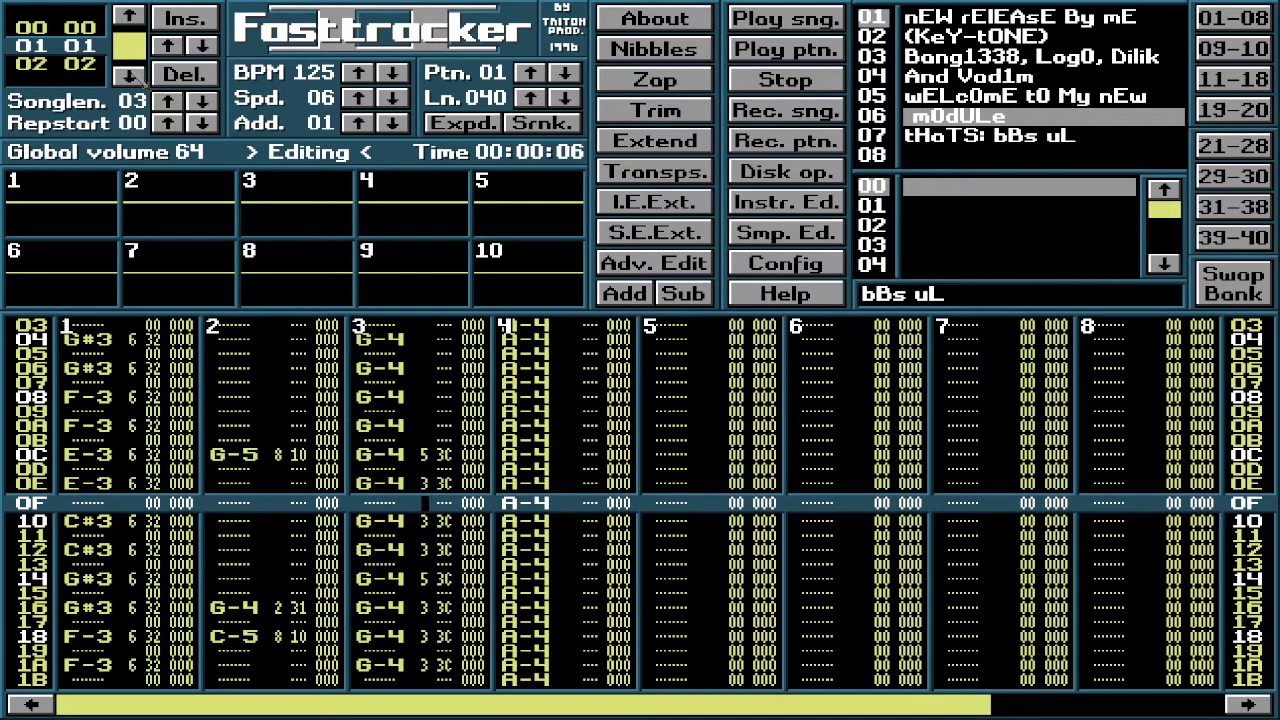
pyautogui.press('Delete')
pyautogui.press('Delete')
pyautogui.press('Delete')
pyautogui.press('Delete')
pyautogui.press('Delete')
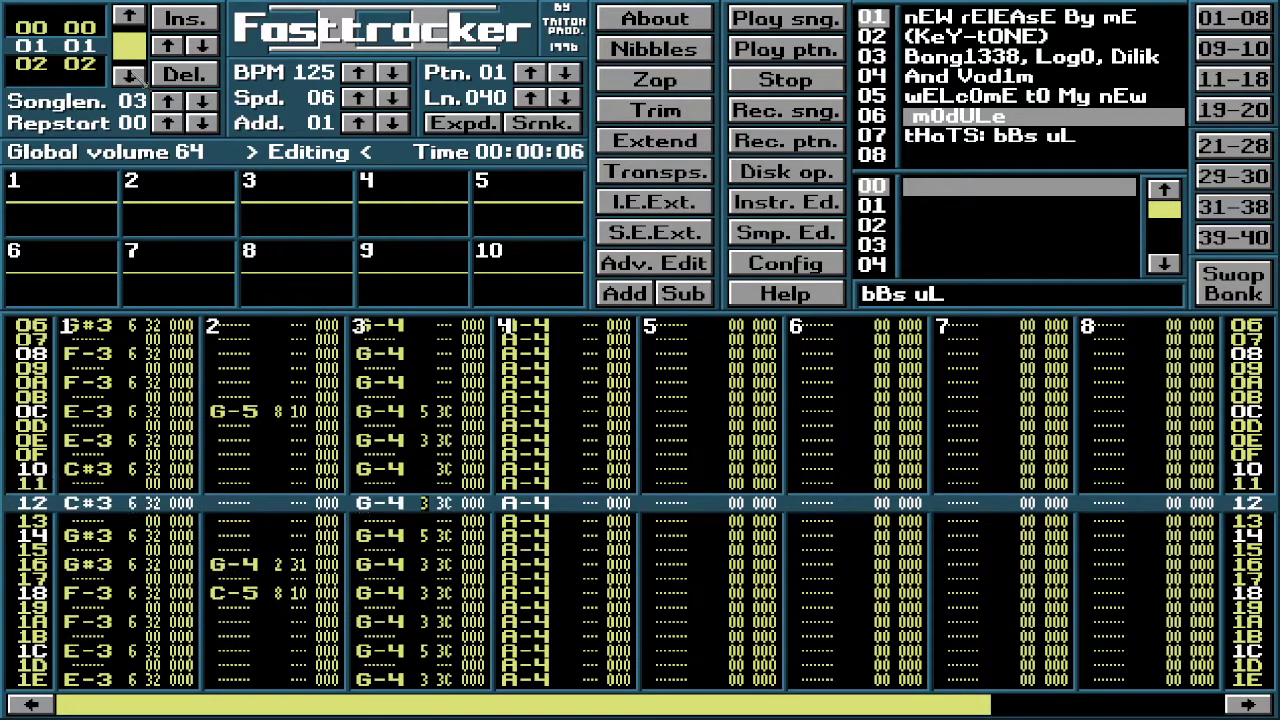
pyautogui.press('Delete')
pyautogui.press('Delete')
pyautogui.press('Delete')
pyautogui.press('Delete')
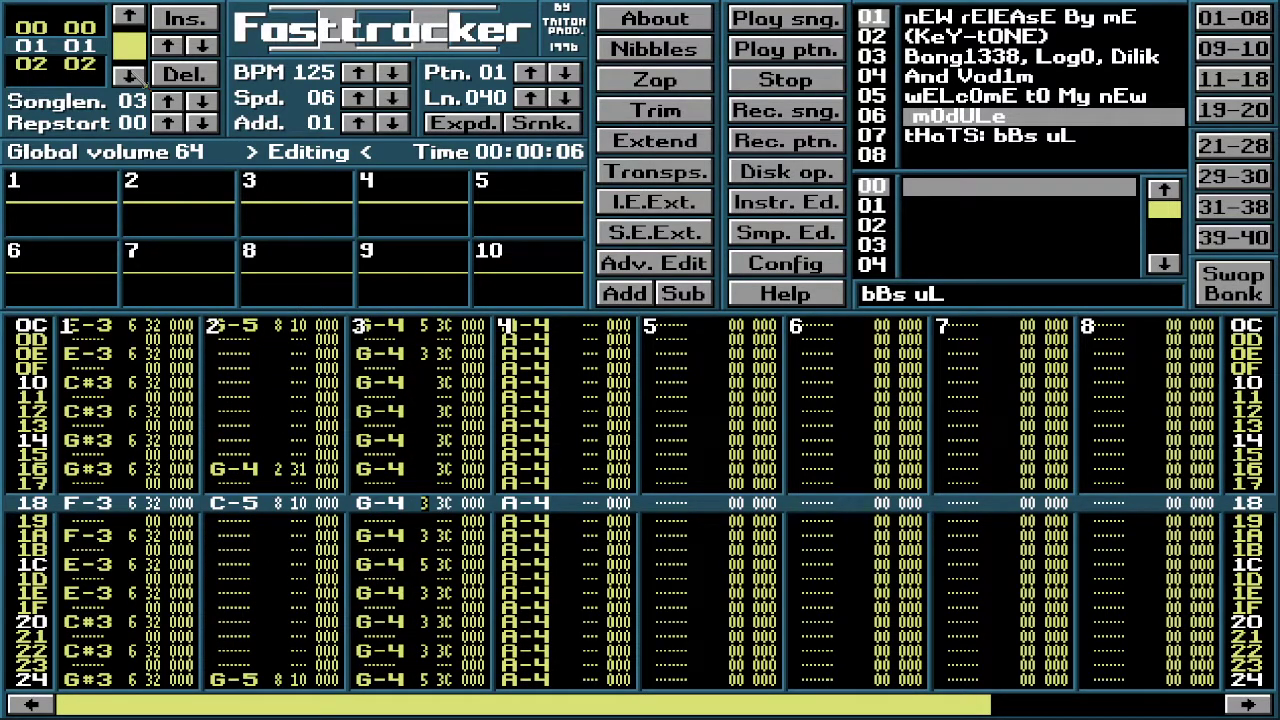
pyautogui.press('Delete')
pyautogui.press('Delete')
pyautogui.press('Delete')
# Step: Delete the 3C volume values on channel 3's G-4 notes from row 10 to row 1A
pyautogui.press('Up')
pyautogui.press('Up')
pyautogui.press('Up')
pyautogui.press('Up')
pyautogui.press('Up')
pyautogui.press('Up')
pyautogui.press('Up')
pyautogui.press('Up')
pyautogui.press('Up')
pyautogui.press('Up')
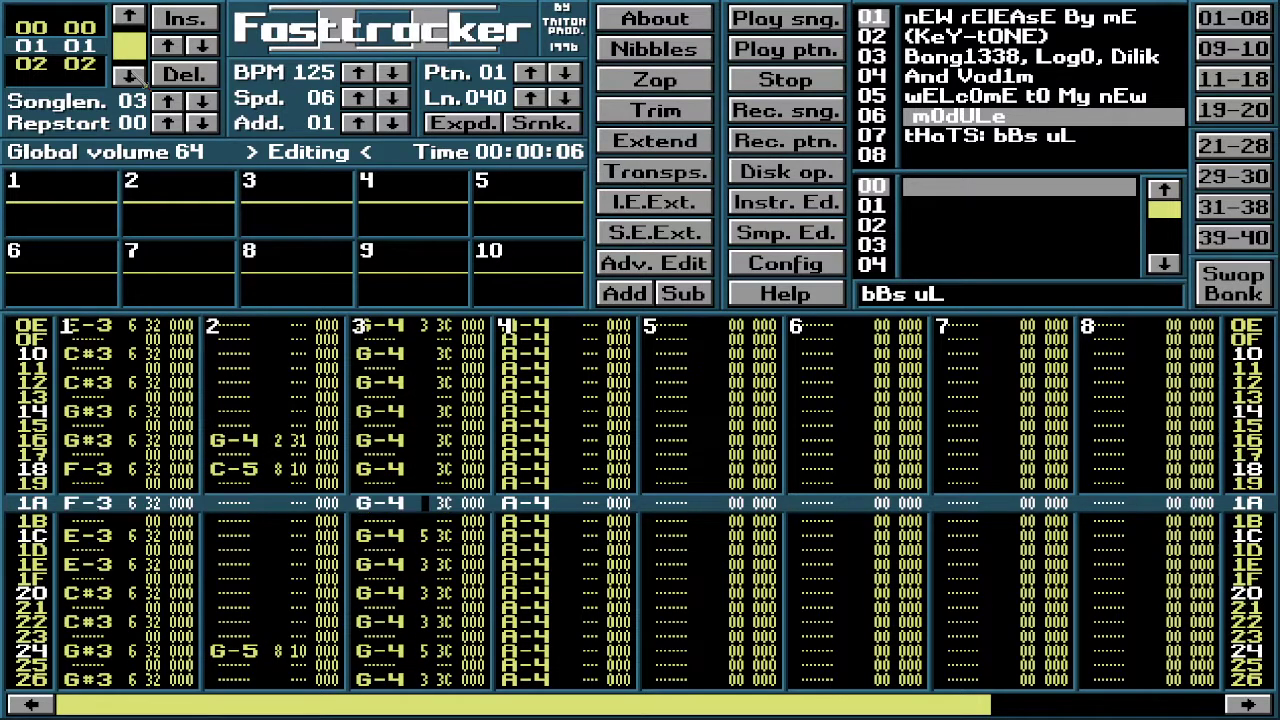
pyautogui.press('Up')
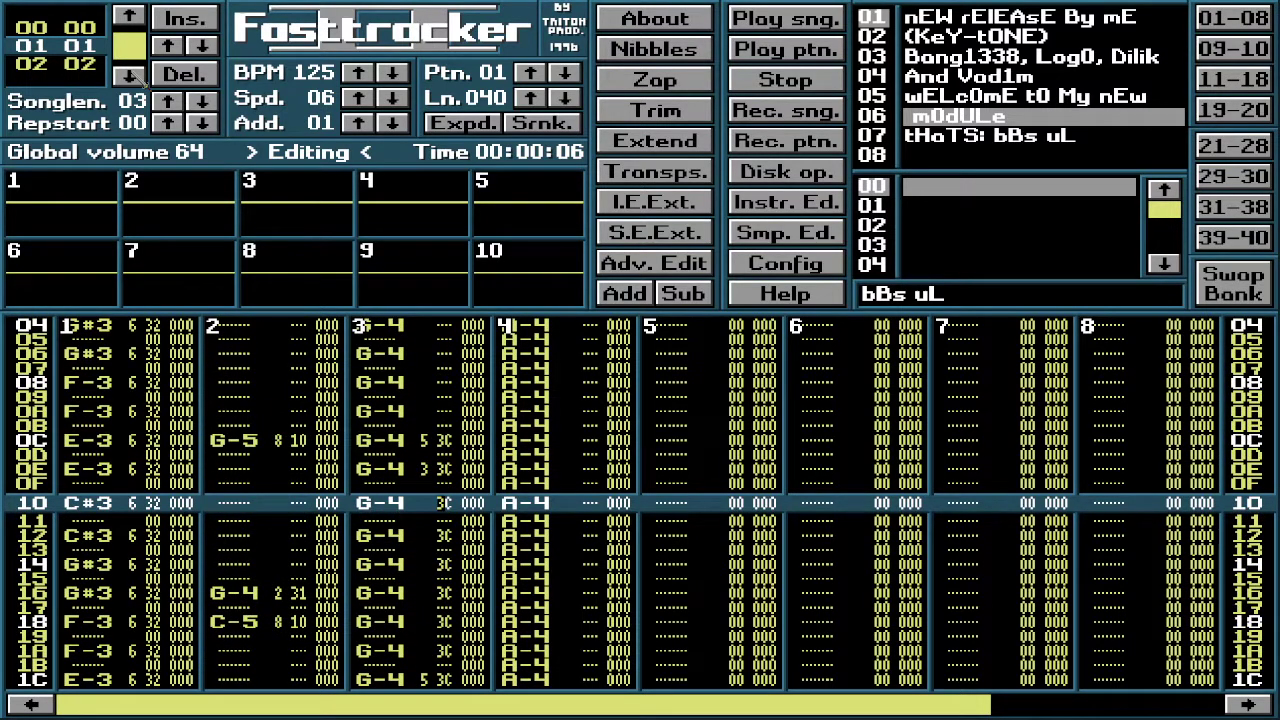
pyautogui.press('Delete')
pyautogui.press('Delete')
pyautogui.press('Delete')
pyautogui.press('Delete')
pyautogui.press('Delete')
pyautogui.press('Delete')
pyautogui.press('Delete')
pyautogui.press('Delete')
pyautogui.press('Delete')
pyautogui.press('Delete')
pyautogui.press('Delete')
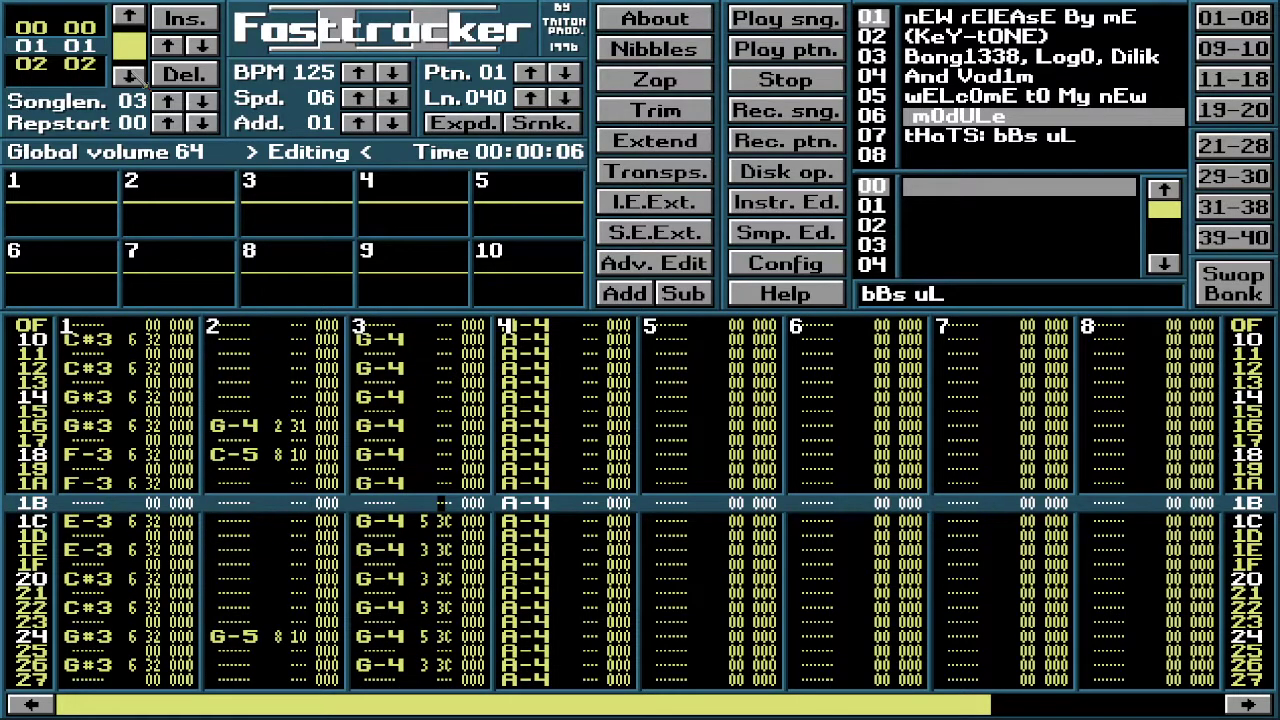
# Step: Delete the instrument numbers on channel 3's G-4 notes from row 20 to row 2A of pattern 01
pyautogui.press('Down')
pyautogui.press('Down')
pyautogui.press('Down')
pyautogui.press('Down')
pyautogui.press('Left')
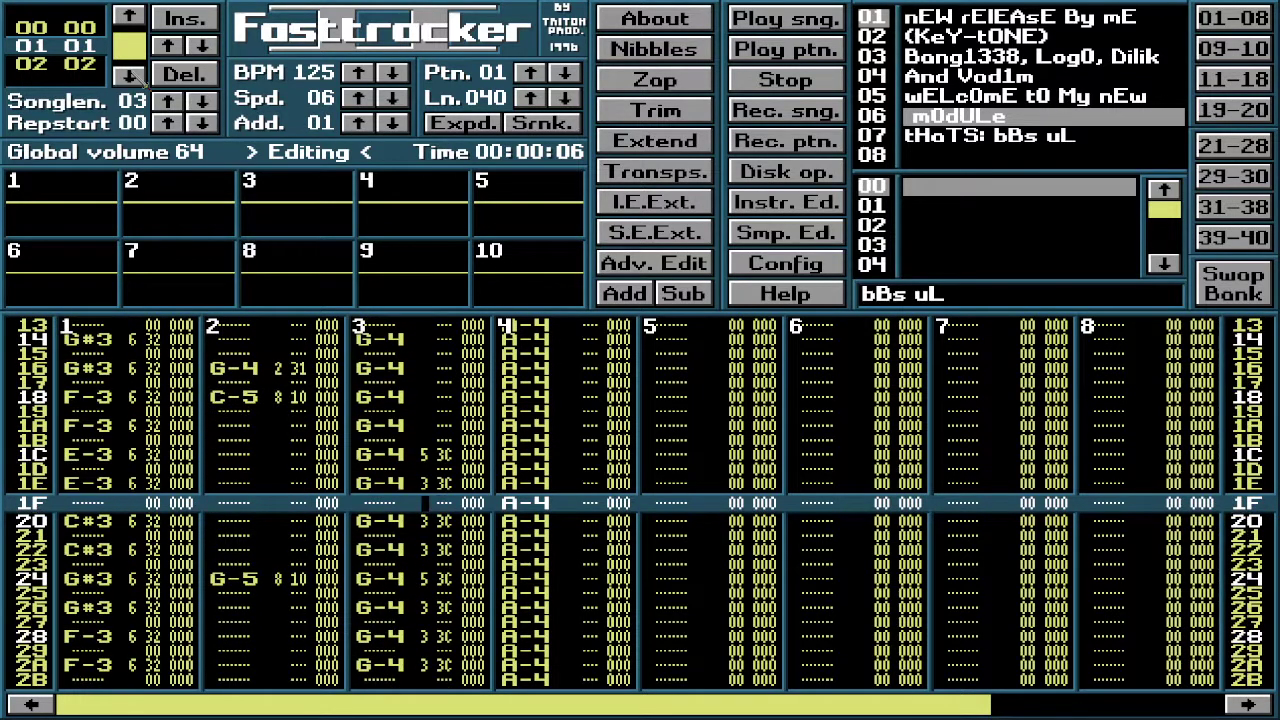
pyautogui.press('Delete')
pyautogui.press('Delete')
pyautogui.press('Delete')
pyautogui.press('Delete')
pyautogui.press('Delete')
pyautogui.press('Delete')
pyautogui.press('Delete')
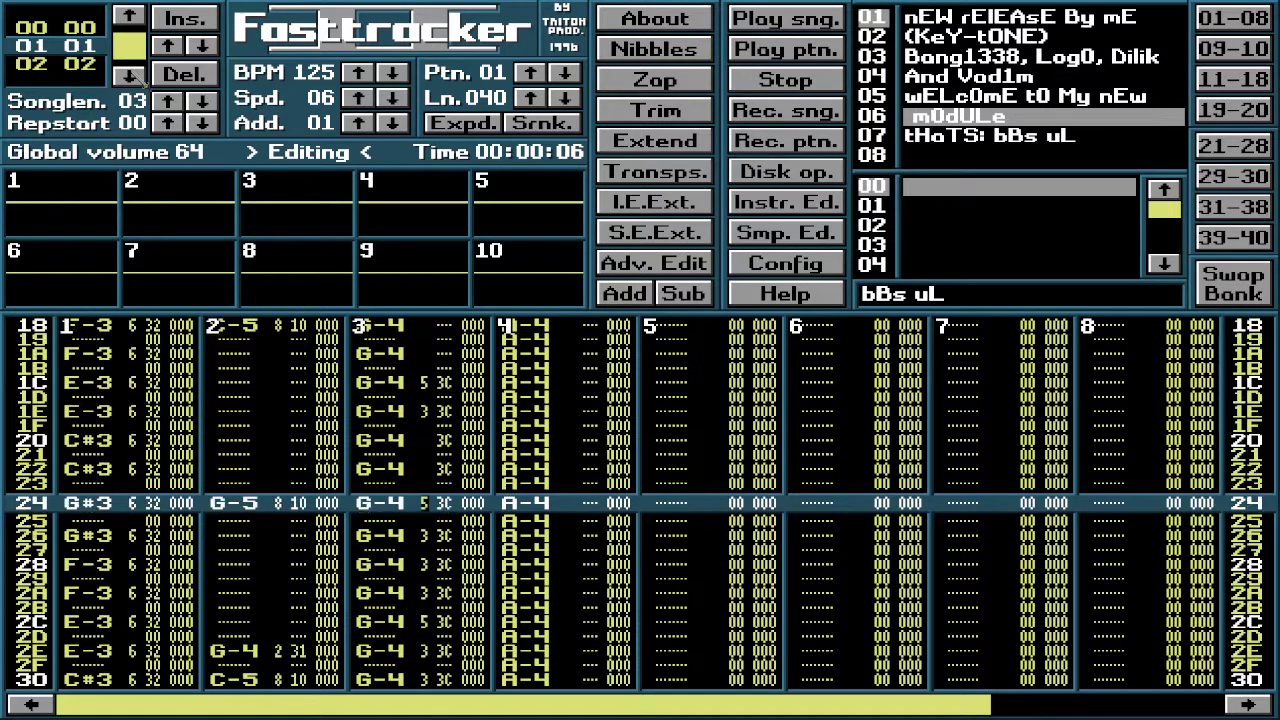
pyautogui.press('Delete')
pyautogui.press('Delete')
pyautogui.press('Delete')
pyautogui.press('Delete')
pyautogui.press('Delete')
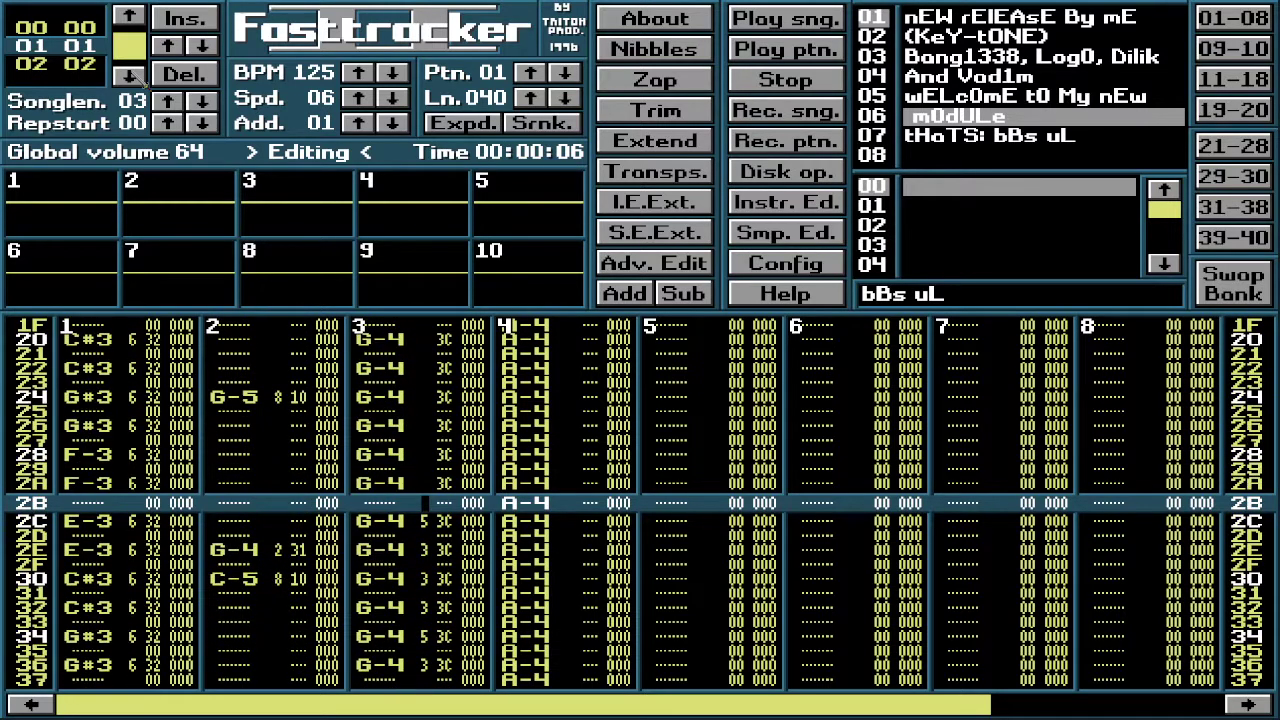
# Step: Delete the 3C volume values on channel 3's G-4 notes from row 20 to row 2A
pyautogui.press('Up')
pyautogui.press('Up')
pyautogui.press('Up')
pyautogui.press('Up')
pyautogui.press('Up')
pyautogui.press('Up')
pyautogui.press('Up')
pyautogui.press('Up')
pyautogui.press('Up')
pyautogui.press('Up')
pyautogui.press('Up')
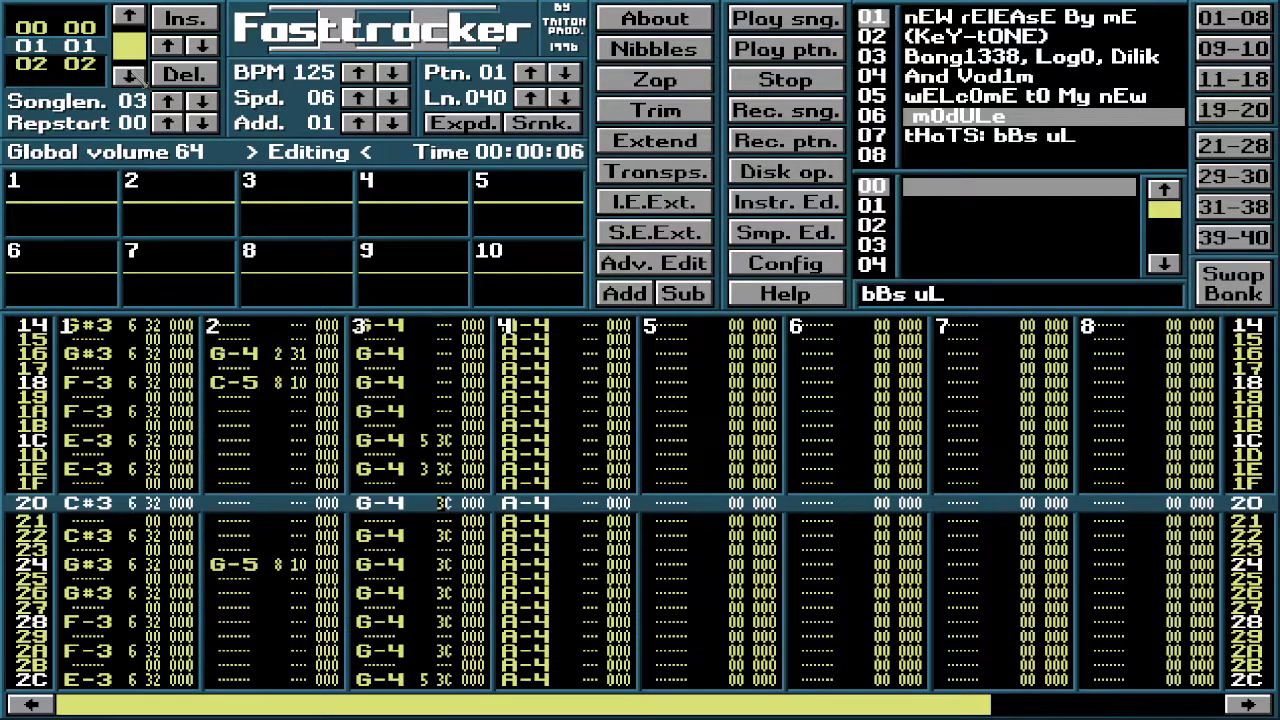
pyautogui.press('Down')
pyautogui.press('Down')
pyautogui.press('Down')
pyautogui.press('Down')
pyautogui.press('Down')
pyautogui.press('Down')
pyautogui.press('Down')
pyautogui.press('Down')
pyautogui.press('Down')
pyautogui.press('Down')
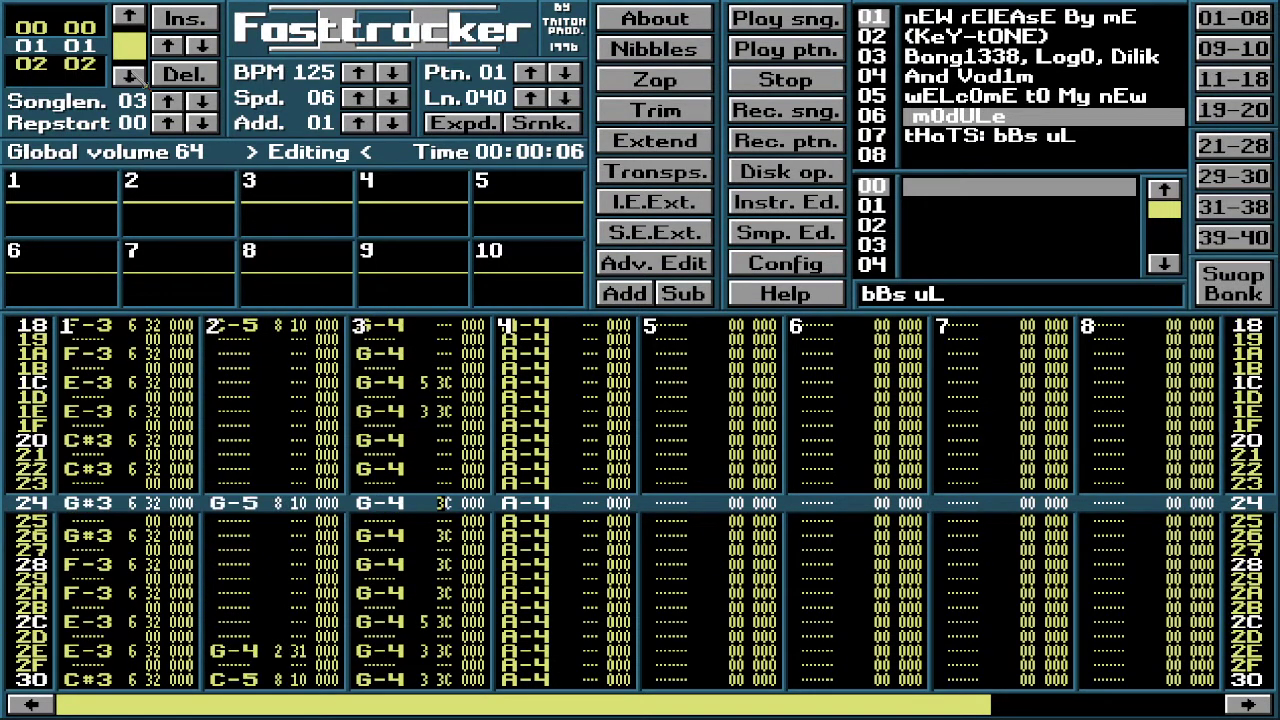
pyautogui.press('Delete')
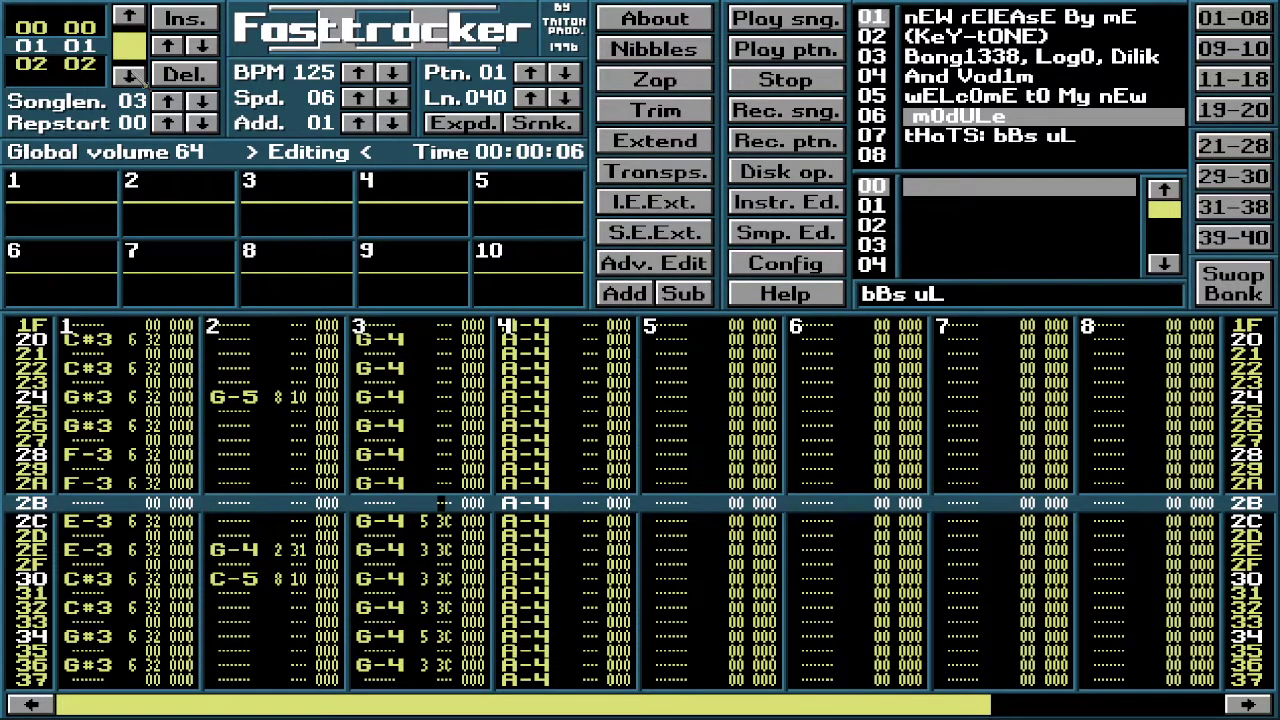
# Step: Delete the instrument numbers on channel 3's G-4 notes from row 30 to row 3A of pattern 01
pyautogui.press('Down')
pyautogui.press('Down')
pyautogui.press('Down')
pyautogui.press('Down')
pyautogui.press('Down')
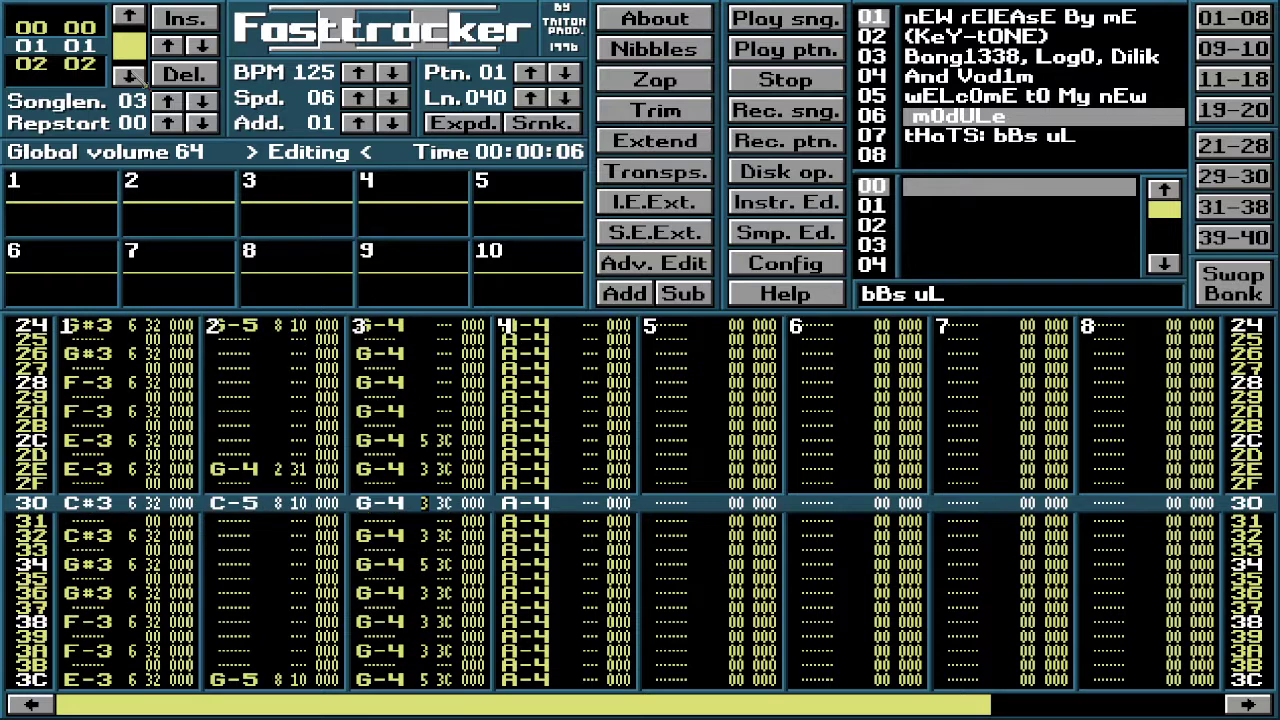
pyautogui.press('Delete')
pyautogui.press('Down')
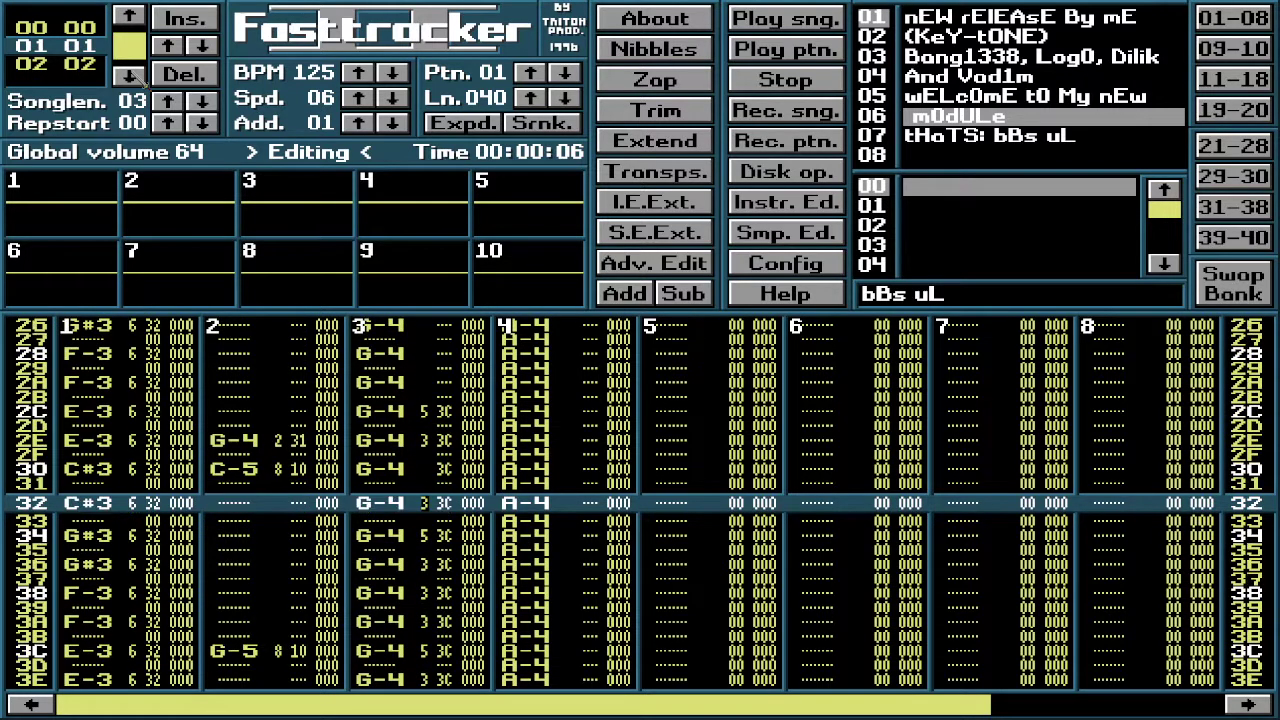
pyautogui.press('Delete')
pyautogui.press('Down')
pyautogui.press('Down')
pyautogui.press('Delete')
pyautogui.press('Down')
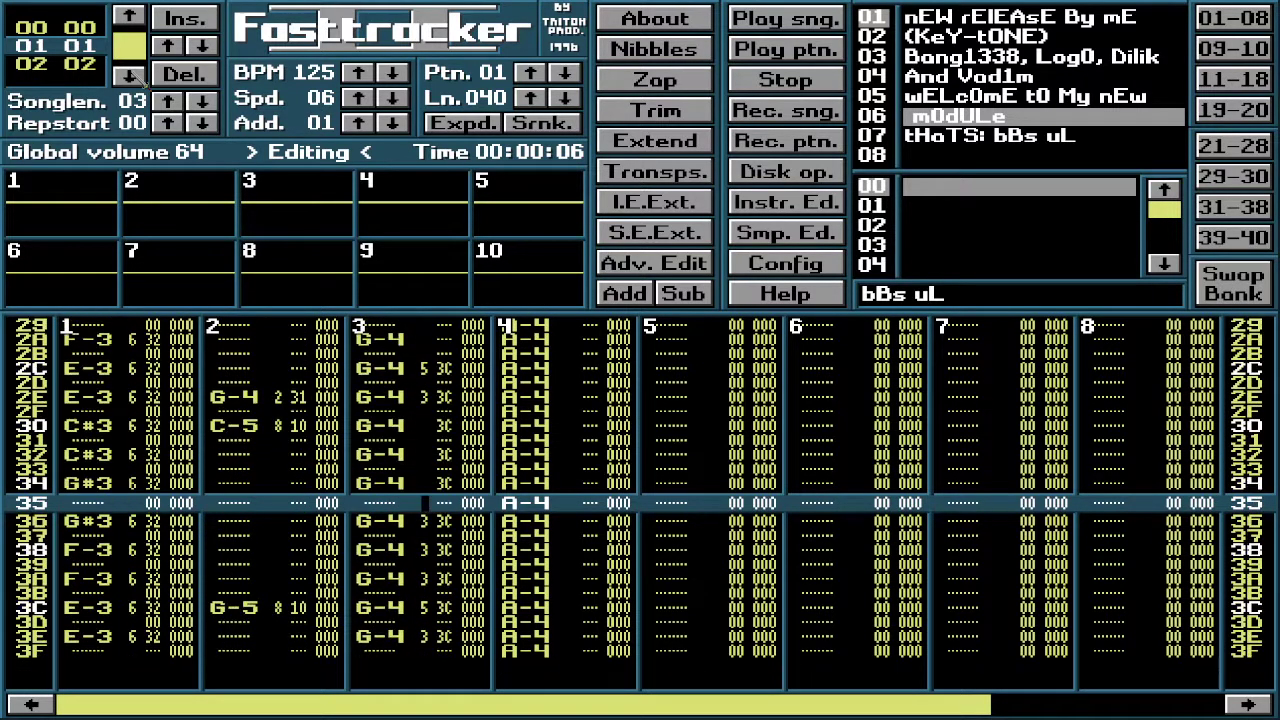
pyautogui.press('Down')
pyautogui.press('Delete')
pyautogui.press('Down')
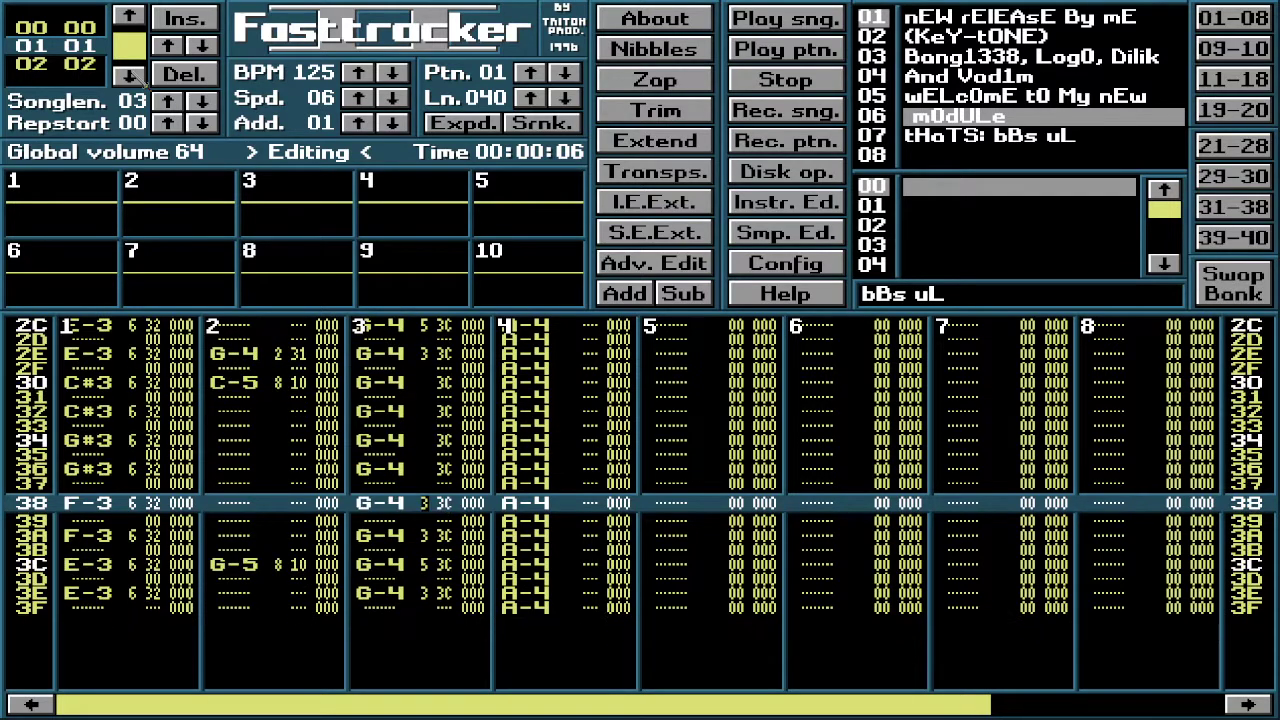
pyautogui.press('Delete')
pyautogui.press('Down')
# Step: Delete the 3C volume values on channel 3's G-4 notes from row 30 to row 3A
pyautogui.press('Up')
pyautogui.press('Up')
pyautogui.press('Up')
pyautogui.press('Up')
pyautogui.press('Up')
pyautogui.press('Up')
pyautogui.press('Up')
pyautogui.press('Up')
pyautogui.press('Up')
pyautogui.press('Up')
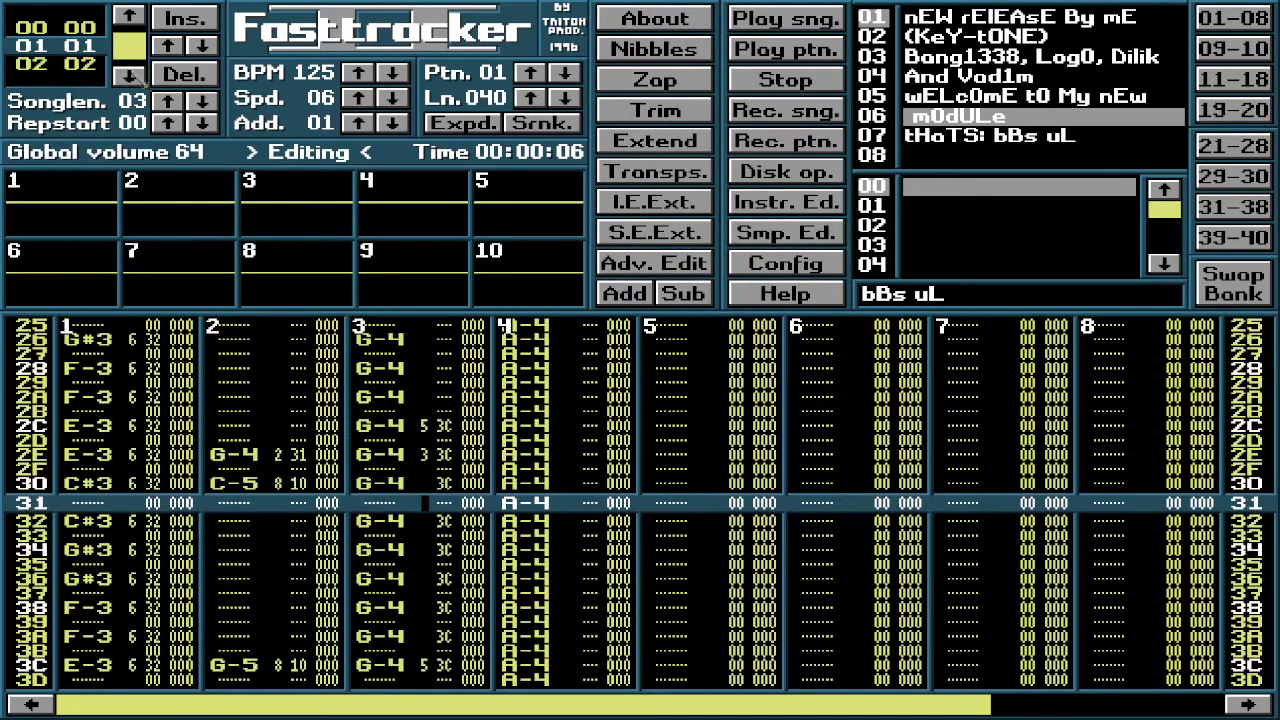
pyautogui.press('Delete')
pyautogui.press('Down')
pyautogui.press('Down')
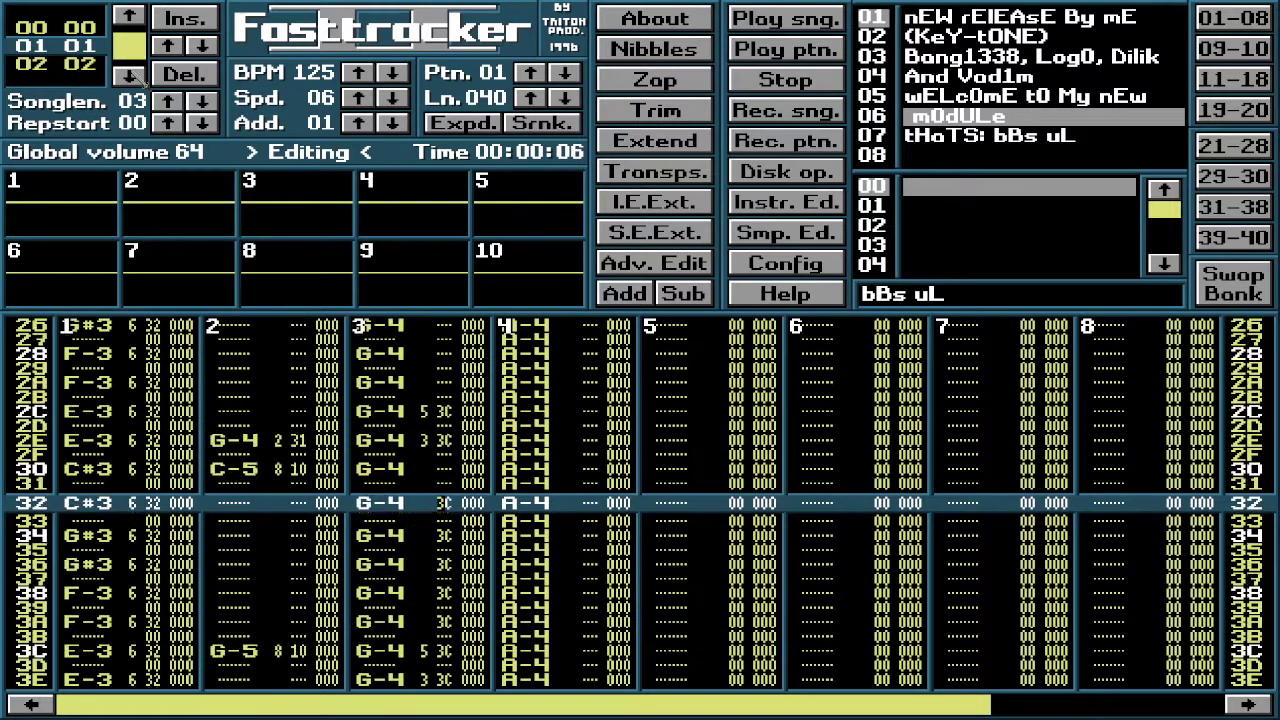
pyautogui.press('Delete')
pyautogui.press('Down')
pyautogui.press('Down')
pyautogui.press('Delete')
pyautogui.press('Down')
pyautogui.press('Down')
pyautogui.press('Delete')
pyautogui.press('Down')
pyautogui.press('Down')
pyautogui.press('Delete')
pyautogui.press('Down')
pyautogui.press('Down')
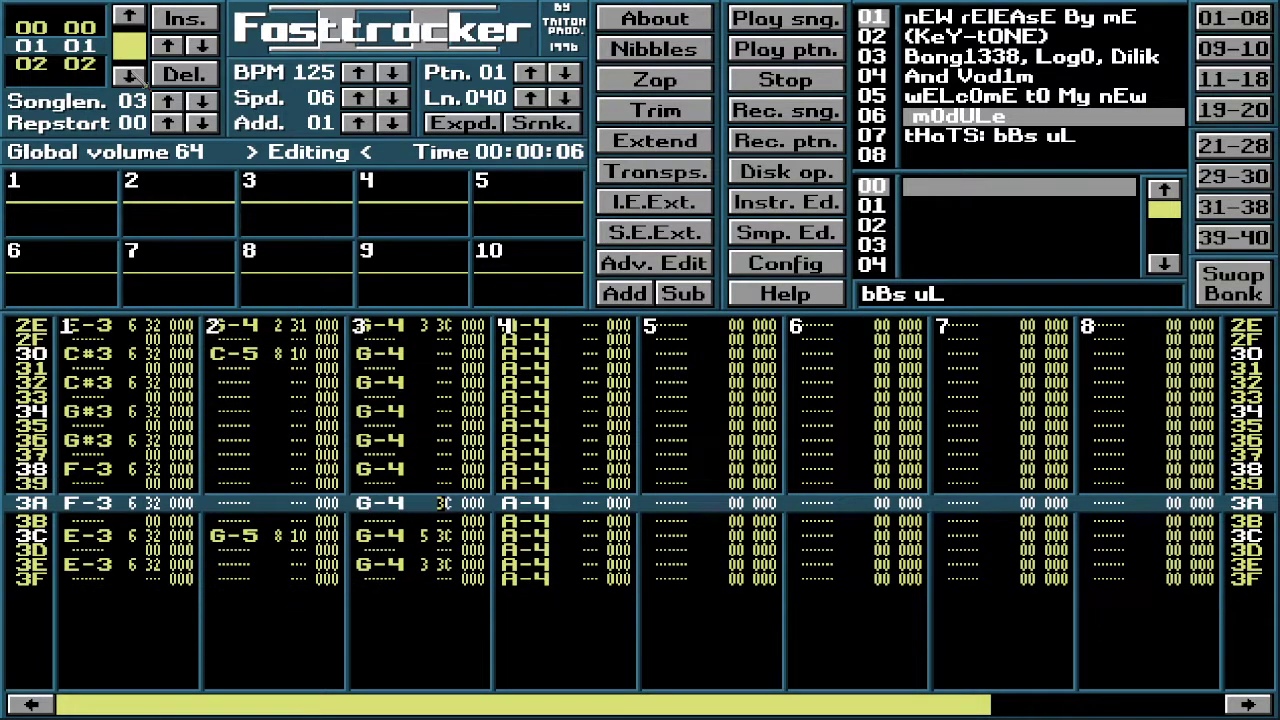
pyautogui.press('Delete')
pyautogui.press('Down')
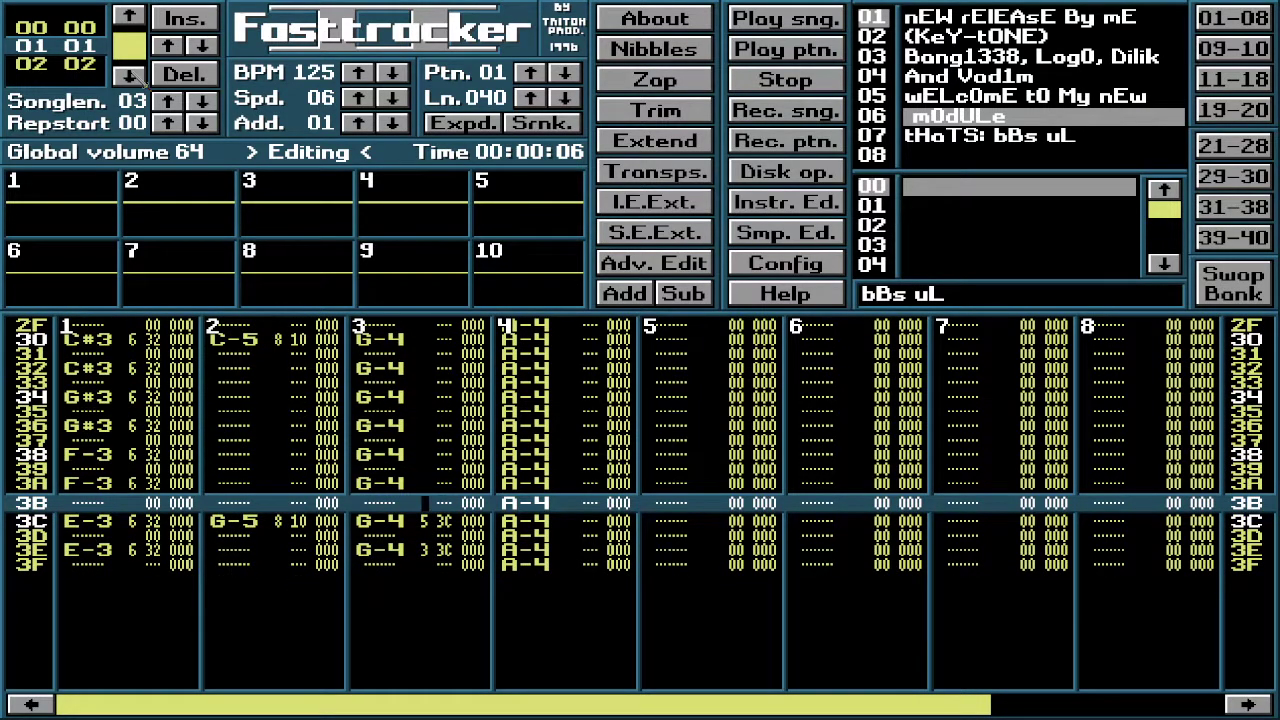
# Step: Play the song from pattern 01 and solo channel 3 to listen to its cleaned notes
pyautogui.press('Down')
pyautogui.press('Down')
pyautogui.press('Up')
pyautogui.press('Up')
pyautogui.press('Up')
pyautogui.press('Up')
pyautogui.press('Up')
pyautogui.press('Up')
pyautogui.press('Up')
pyautogui.press('Up')
pyautogui.press('Up')
pyautogui.press('Up')
pyautogui.press('Up')
pyautogui.press('Up')
pyautogui.press('Up')
pyautogui.press('Up')
pyautogui.press('Up')
pyautogui.press('Up')
pyautogui.press('Up')
pyautogui.press('Up')
pyautogui.press('Up')
pyautogui.press('Up')
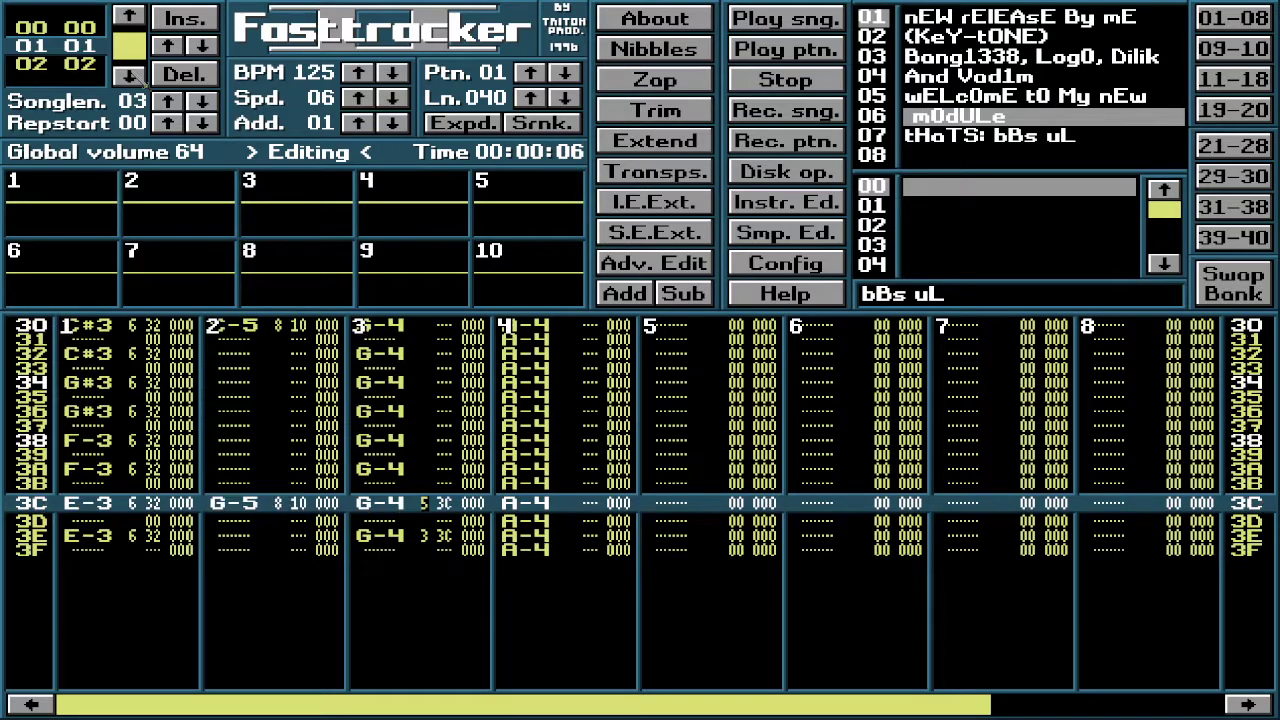
pyautogui.press('Left')
pyautogui.press('Control_R')
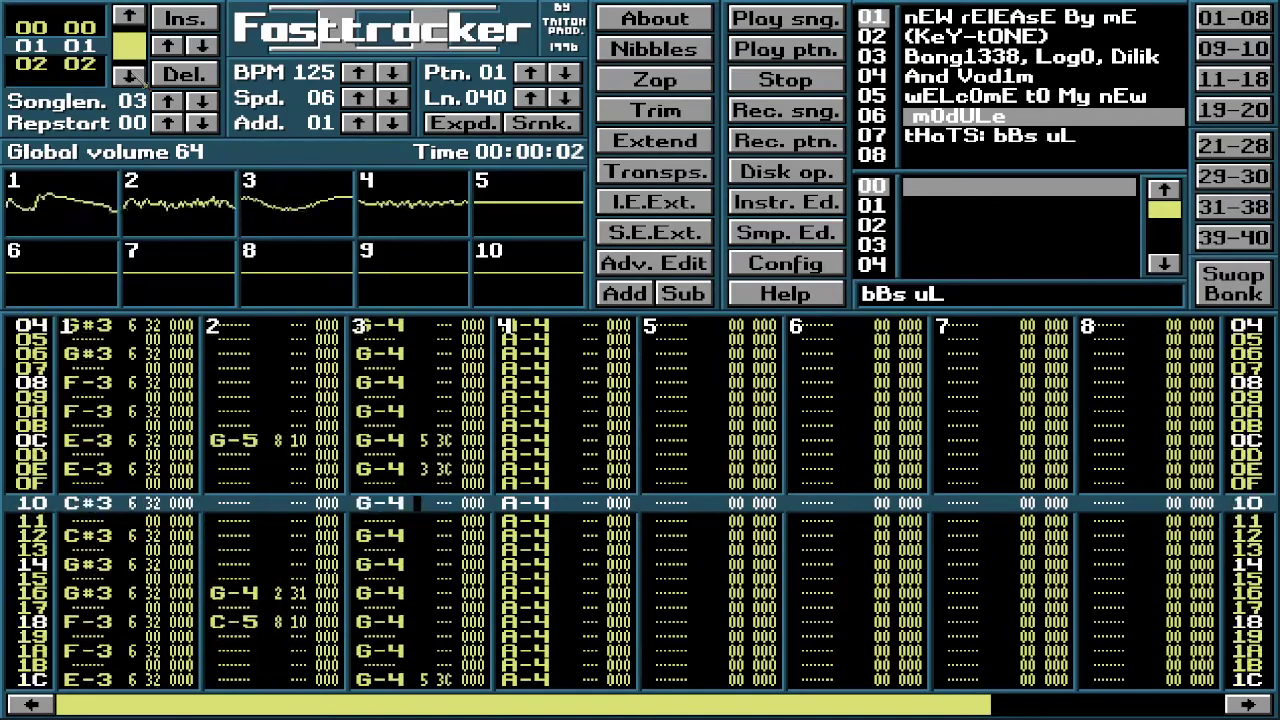
pyautogui.click(305, 208)
pyautogui.rightClick(305, 208)
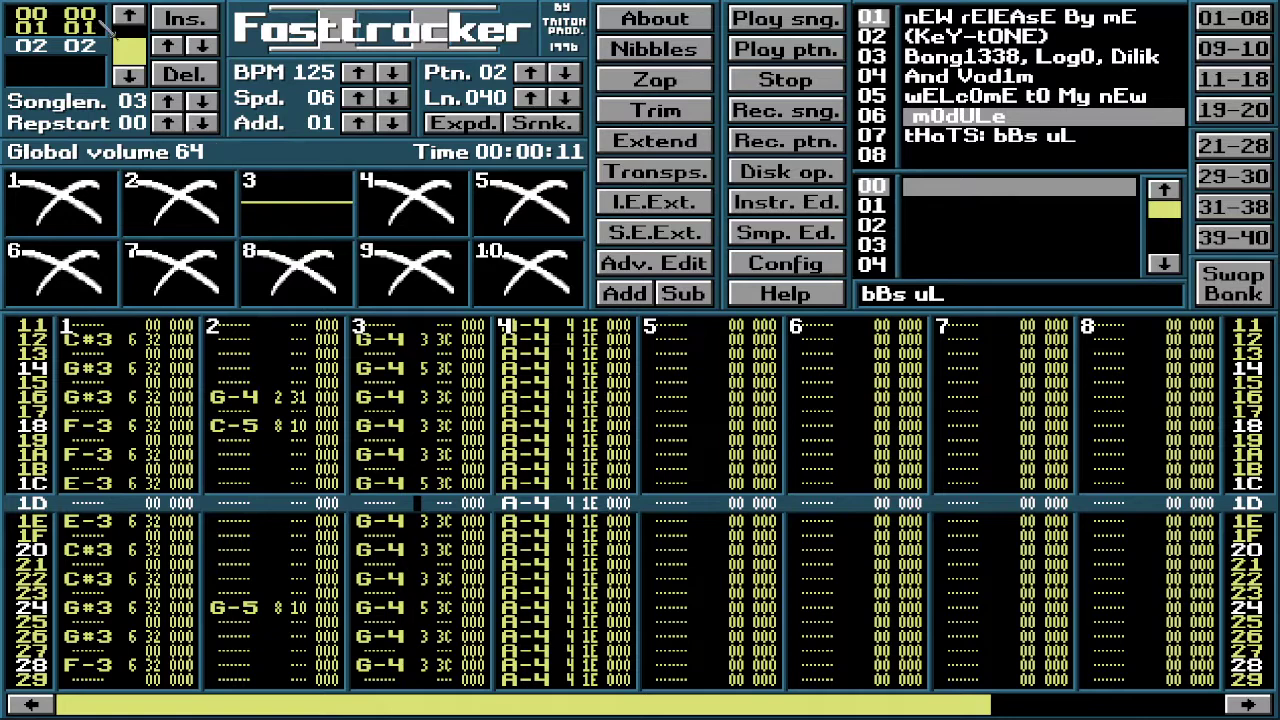
# Step: Return to song position 01 with all channels unmuted and look through the rows of pattern 01
pyautogui.click(141, 24)
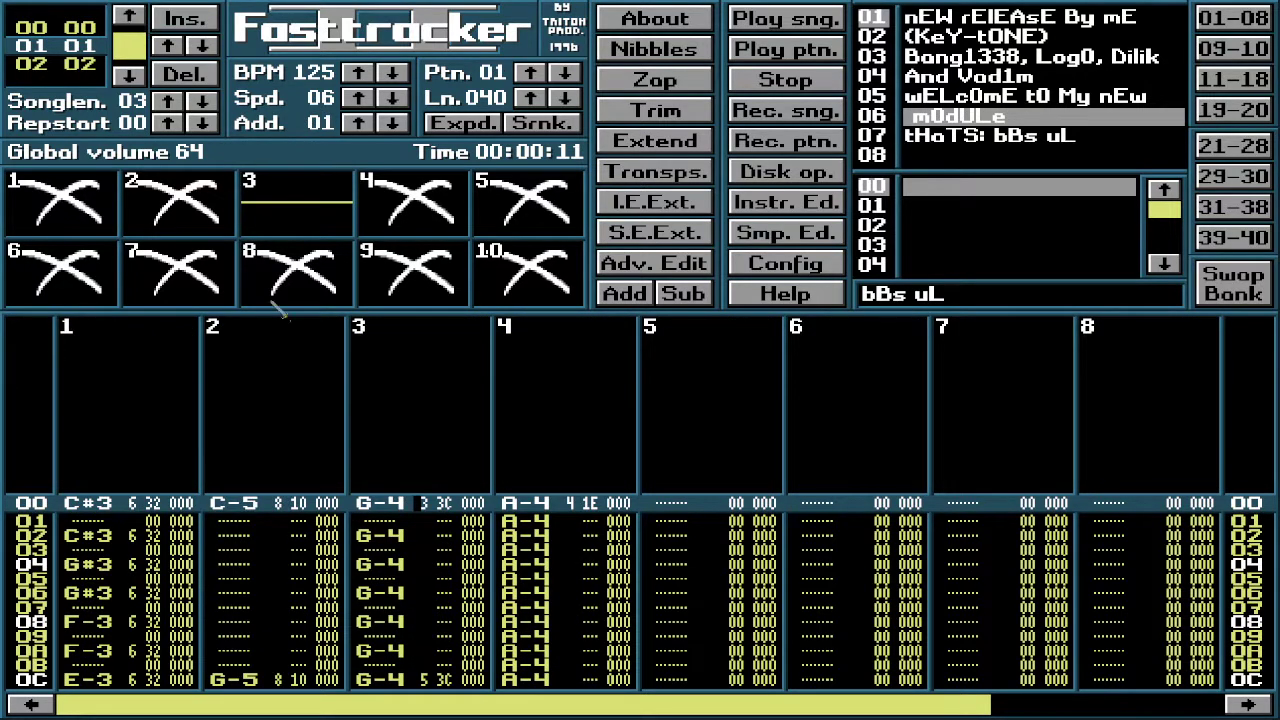
pyautogui.rightClick(281, 234)
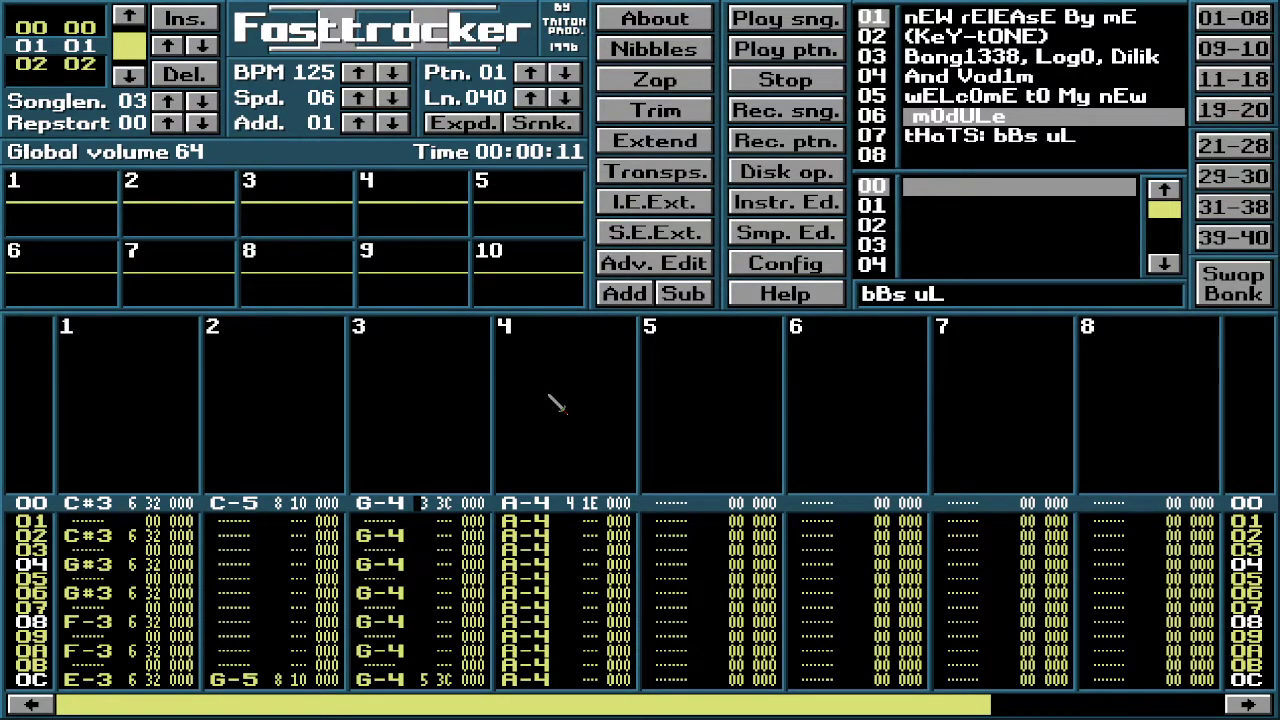
pyautogui.scroll(-10, 557, 403)
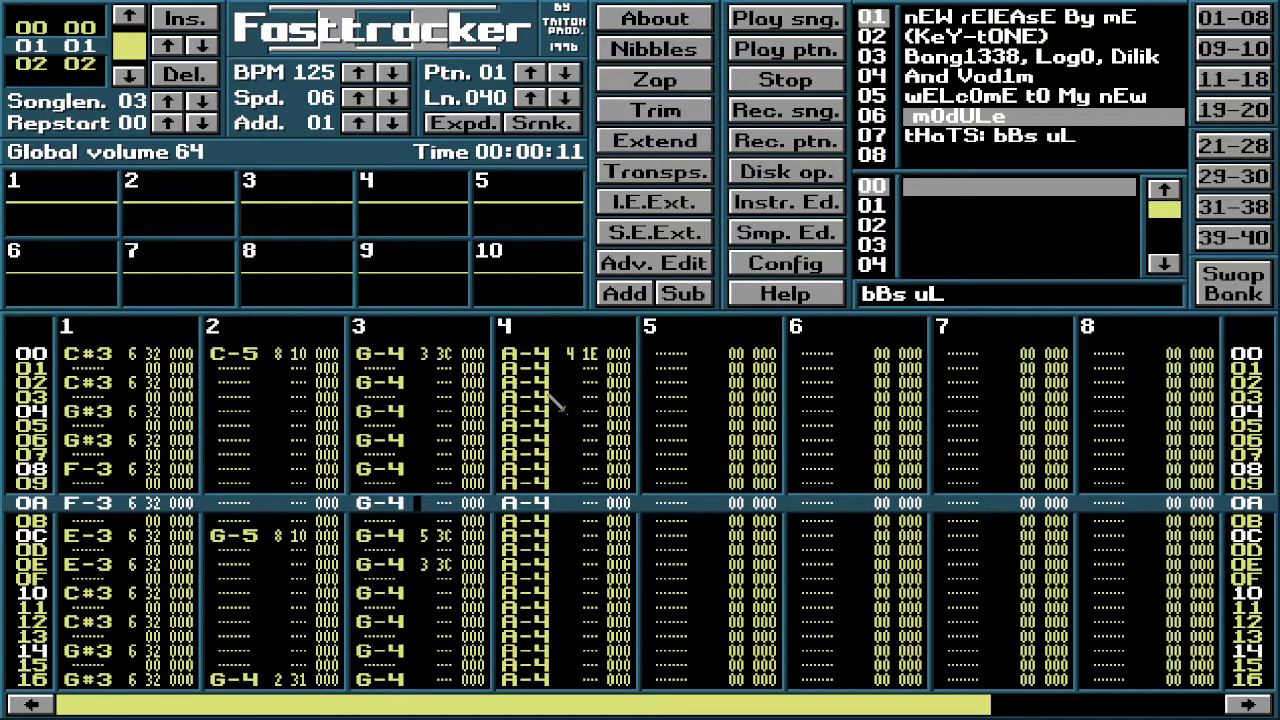
pyautogui.scroll(-1, 557, 403)
pyautogui.scroll(-20, 557, 403)
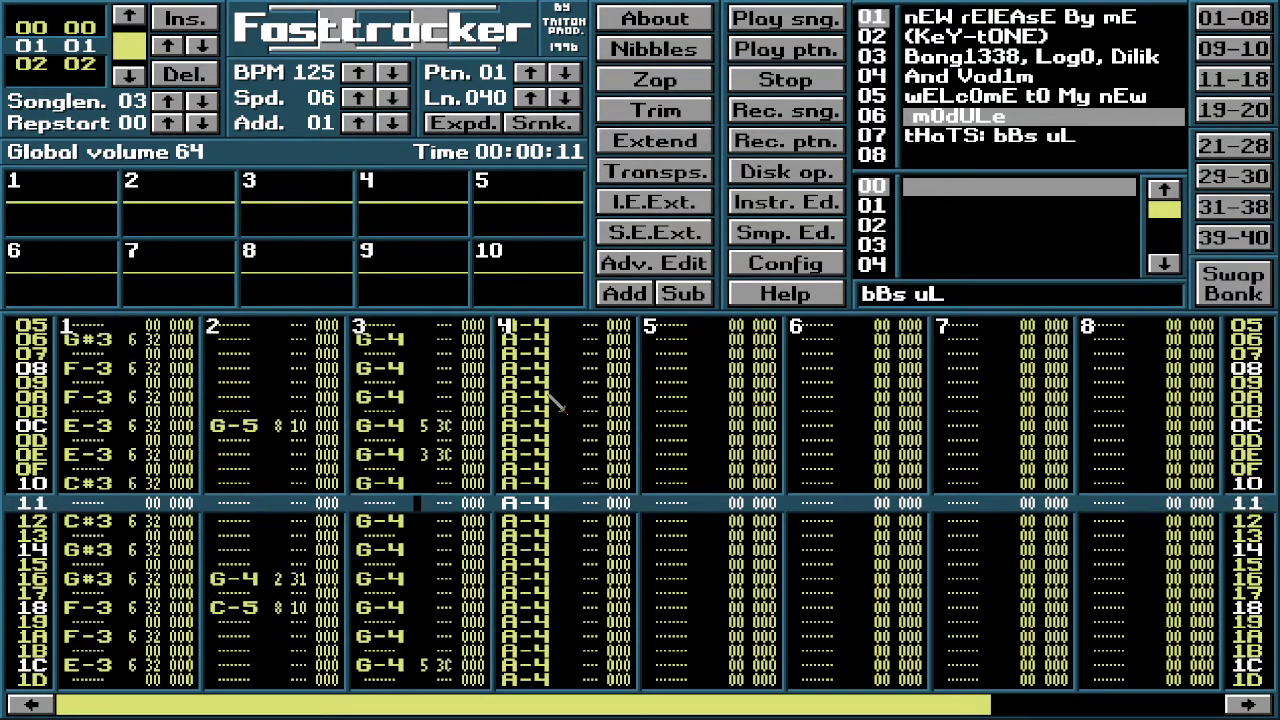
pyautogui.scroll(-15, 557, 403)
pyautogui.scroll(20, 557, 403)
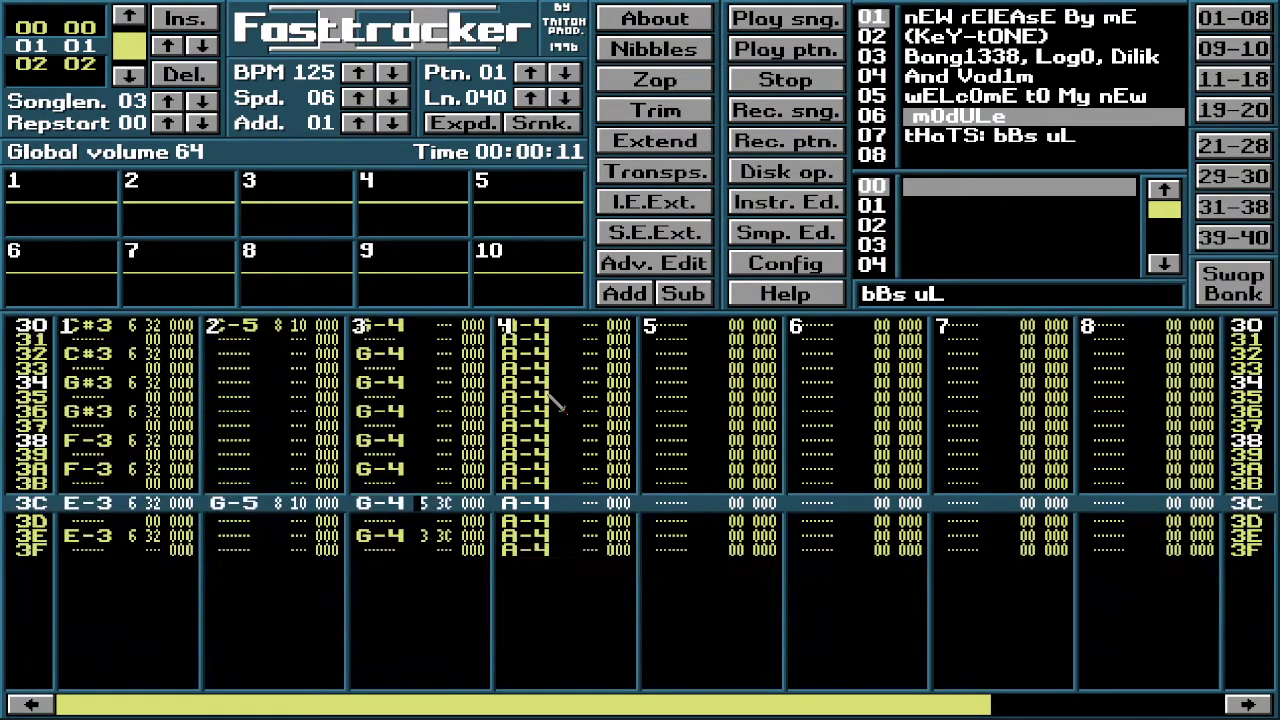
pyautogui.scroll(20, 557, 403)
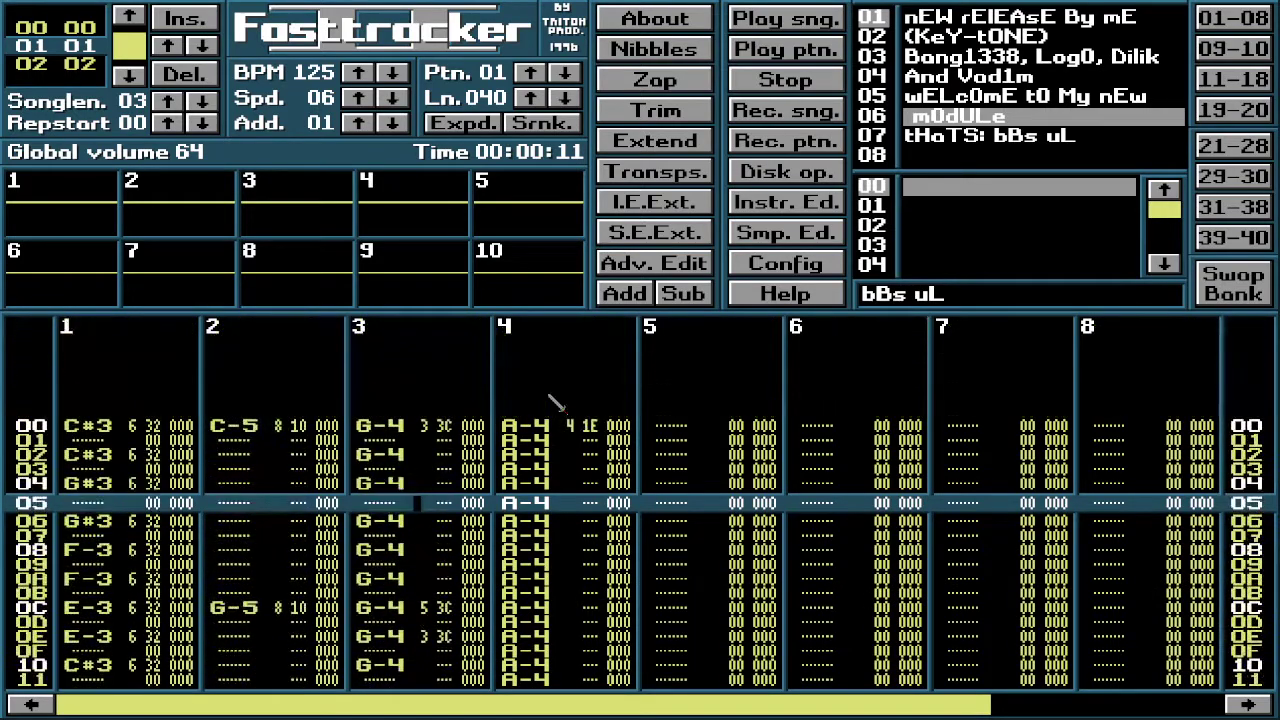
# Step: Clear the 00 volume values from channels 5 to 10 over rows 00 to 3F of pattern 01
pyautogui.moveTo(688, 430); pyautogui.dragTo(1273, 648)
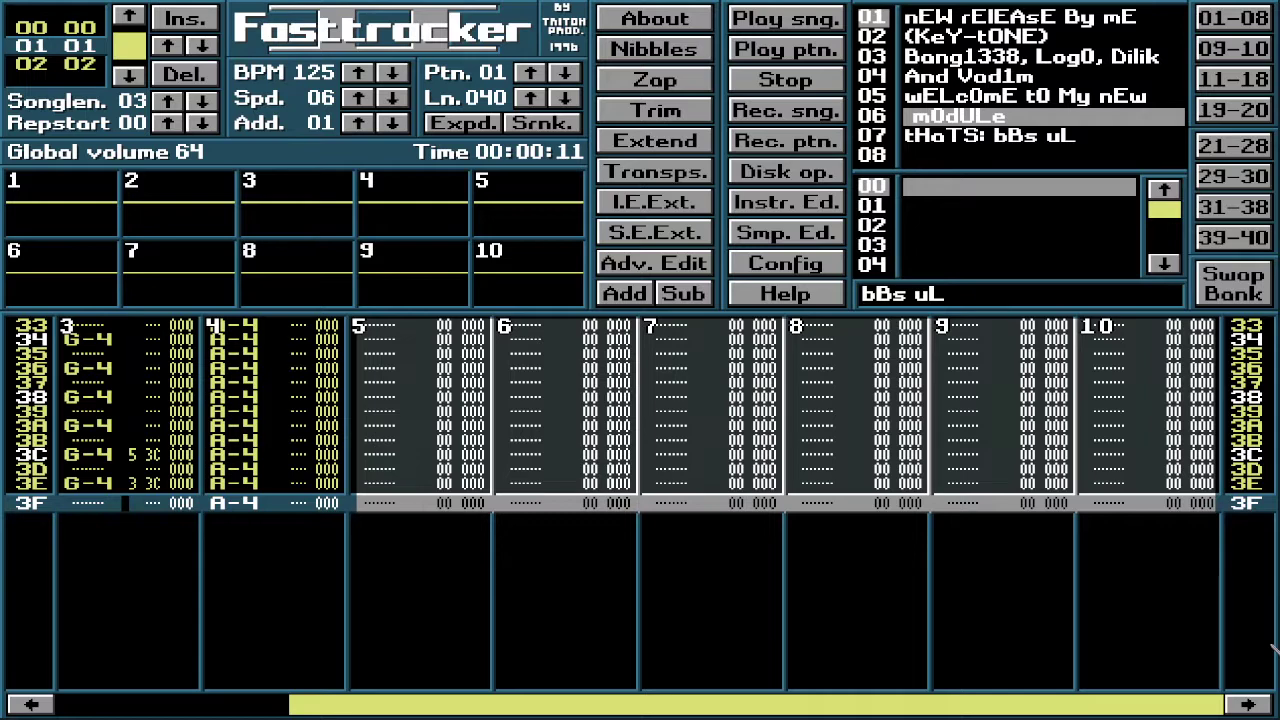
pyautogui.hotkey('alt', 'F3')
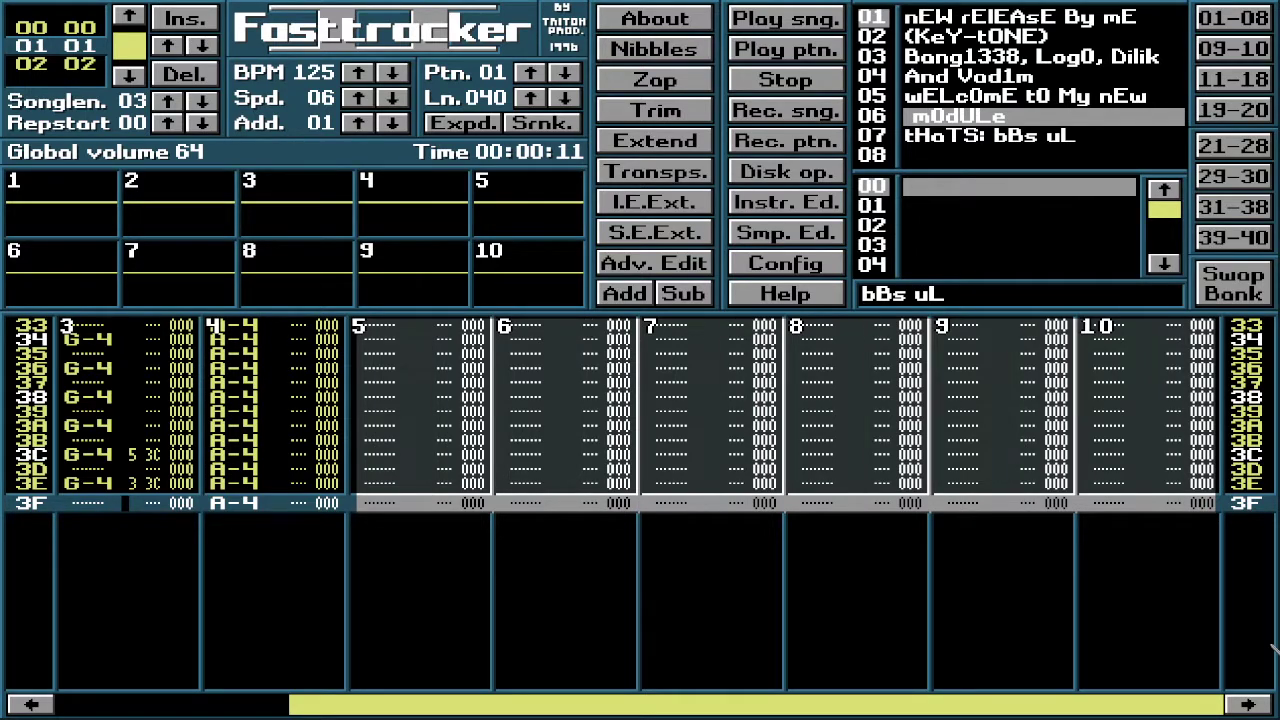
pyautogui.click(1100, 612)
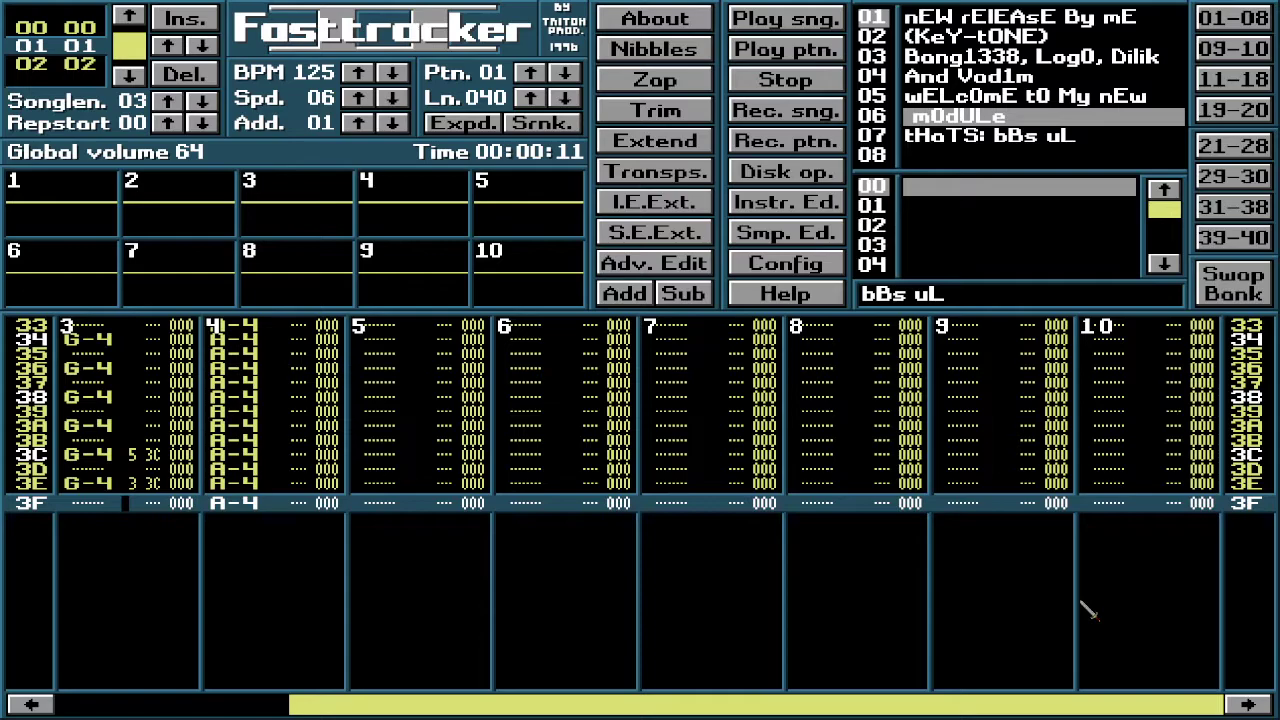
# Step: Look through the rows of pattern 01 across its channels to check the remaining notes, instrument and volume values
pyautogui.press('Up')
pyautogui.press('Up')
pyautogui.press('Up')
pyautogui.press('Up')
pyautogui.press('Up')
pyautogui.press('Up')
pyautogui.press('Up')
pyautogui.press('Up')
pyautogui.press('Up')
pyautogui.press('Up')
pyautogui.press('Up')
pyautogui.press('Up')
pyautogui.press('Up')
pyautogui.press('Up')
pyautogui.press('Up')
pyautogui.press('Up')
pyautogui.press('Up')
pyautogui.press('Up')
pyautogui.press('Up')
pyautogui.press('Up')
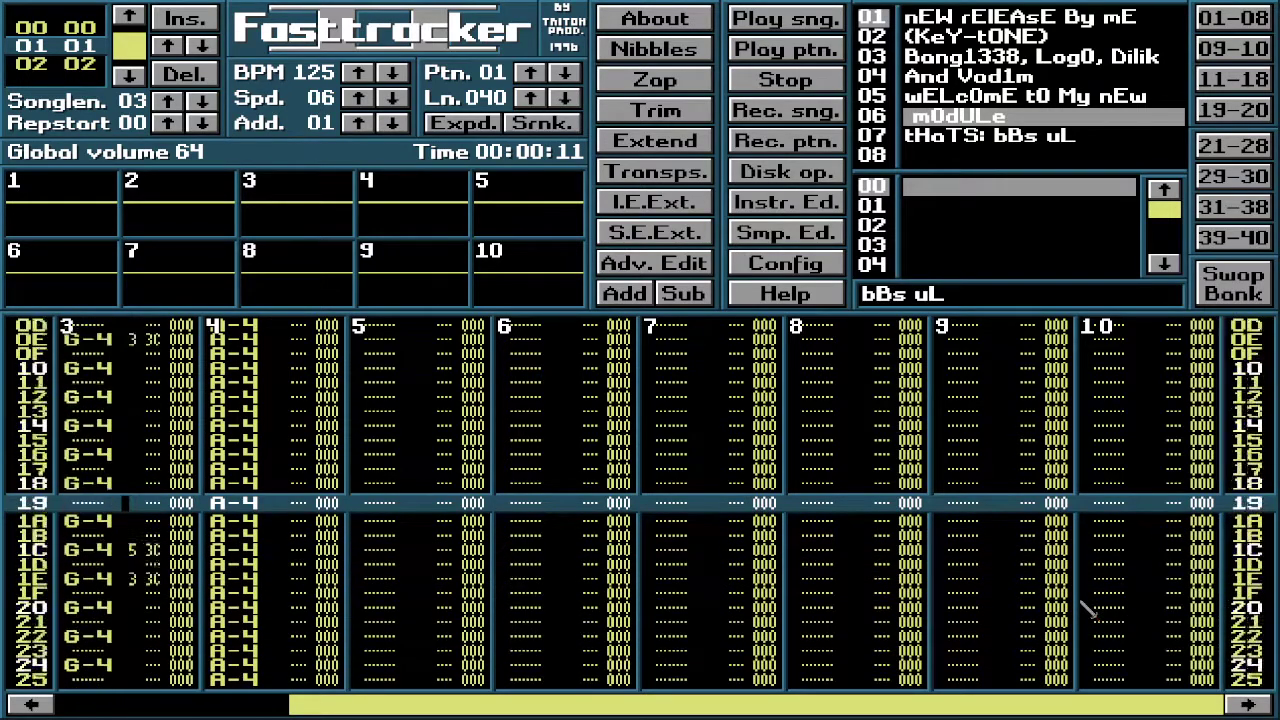
pyautogui.press('Up')
pyautogui.press('Up')
pyautogui.press('Up')
pyautogui.press('Up')
pyautogui.press('Up')
pyautogui.press('Up')
pyautogui.press('Up')
pyautogui.press('Up')
pyautogui.press('Up')
pyautogui.press('Up')
pyautogui.press('Up')
pyautogui.press('Up')
pyautogui.press('Up')
pyautogui.press('Up')
pyautogui.press('Up')
pyautogui.press('Up')
pyautogui.press('Up')
pyautogui.press('Up')
pyautogui.press('Up')
pyautogui.press('Up')
pyautogui.press('Down')
pyautogui.press('Down')
pyautogui.press('Down')
pyautogui.press('Down')
pyautogui.press('Down')
pyautogui.press('Down')
pyautogui.press('Down')
pyautogui.press('Down')
pyautogui.press('Down')
pyautogui.press('Down')
pyautogui.press('Down')
pyautogui.press('Down')
pyautogui.press('Down')
pyautogui.press('Down')
pyautogui.press('Down')
pyautogui.press('Down')
pyautogui.press('Down')
pyautogui.press('Down')
pyautogui.press('Down')
pyautogui.press('Down')
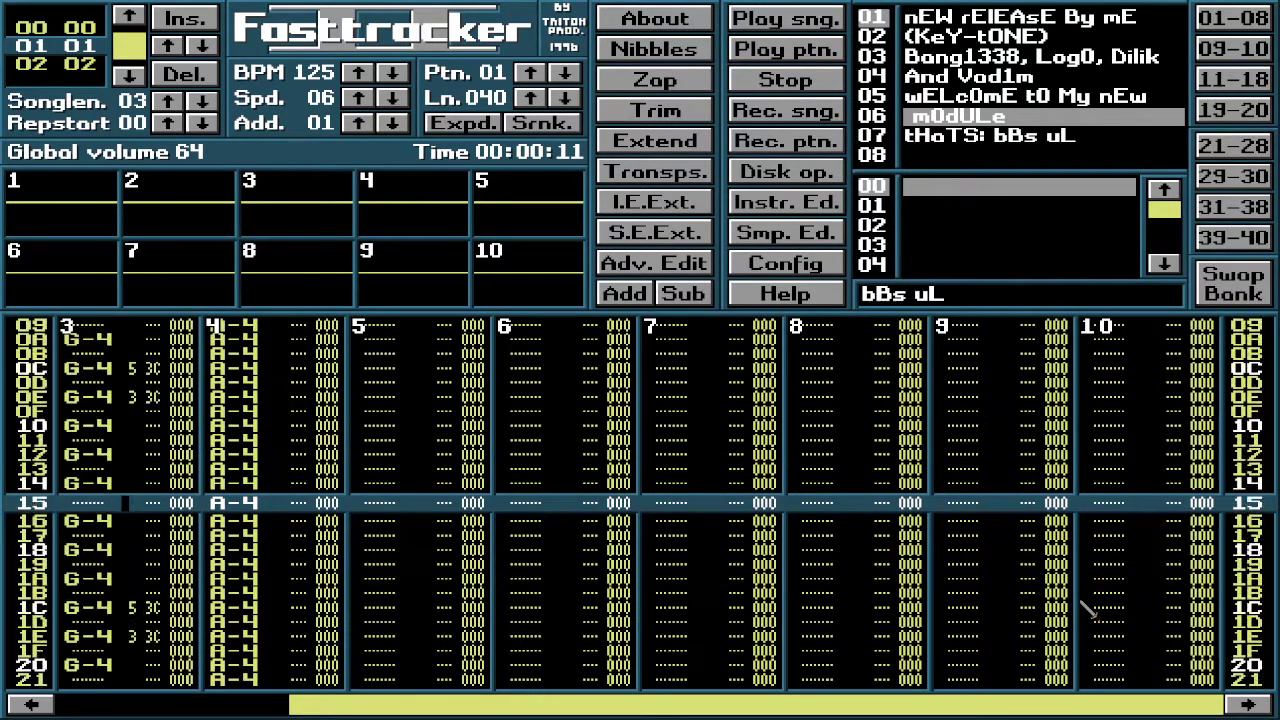
pyautogui.press('Down')
pyautogui.press('Down')
pyautogui.press('Down')
pyautogui.press('Down')
pyautogui.press('Down')
pyautogui.press('Down')
pyautogui.press('Down')
pyautogui.press('Down')
pyautogui.press('Down')
pyautogui.press('Down')
pyautogui.press('Down')
pyautogui.press('Down')
pyautogui.press('Down')
pyautogui.press('Down')
pyautogui.press('Down')
pyautogui.press('Down')
pyautogui.press('Down')
pyautogui.press('Down')
pyautogui.press('Left')
pyautogui.press('Left')
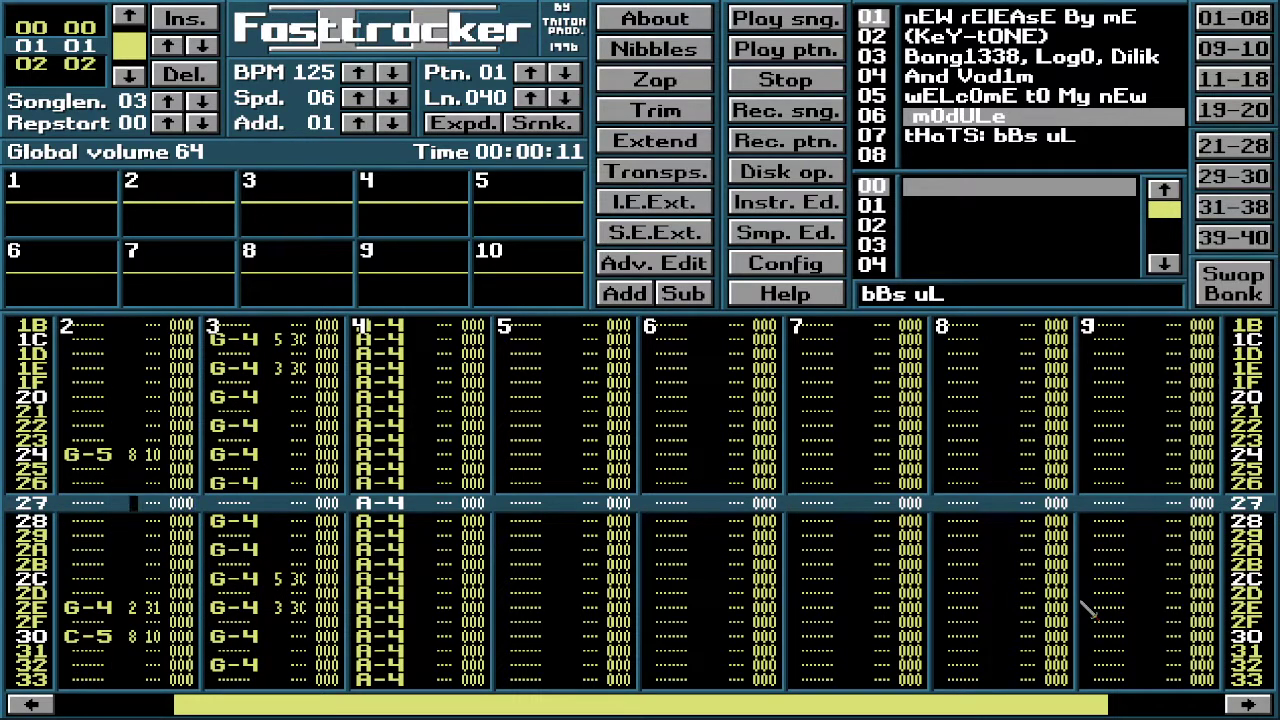
pyautogui.press('Left')
pyautogui.press('Left')
pyautogui.press('Left')
pyautogui.press('Left')
pyautogui.press('Left')
pyautogui.press('Left')
pyautogui.press('Left')
pyautogui.press('Left')
pyautogui.press('Left')
pyautogui.press('Left')
pyautogui.press('Left')
pyautogui.press('Left')
pyautogui.press('Left')
pyautogui.press('Left')
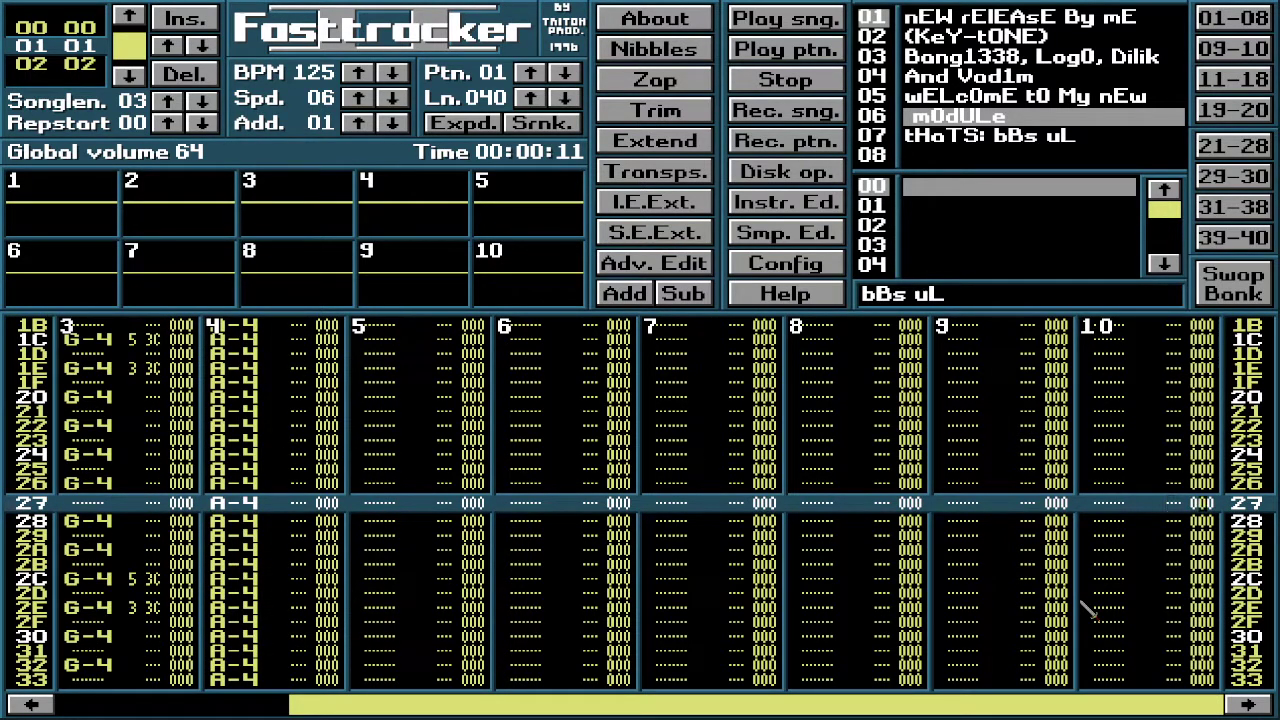
pyautogui.press('Right')
pyautogui.press('Down')
pyautogui.press('Down')
pyautogui.press('Down')
pyautogui.press('Down')
pyautogui.press('Down')
pyautogui.press('Down')
pyautogui.press('Down')
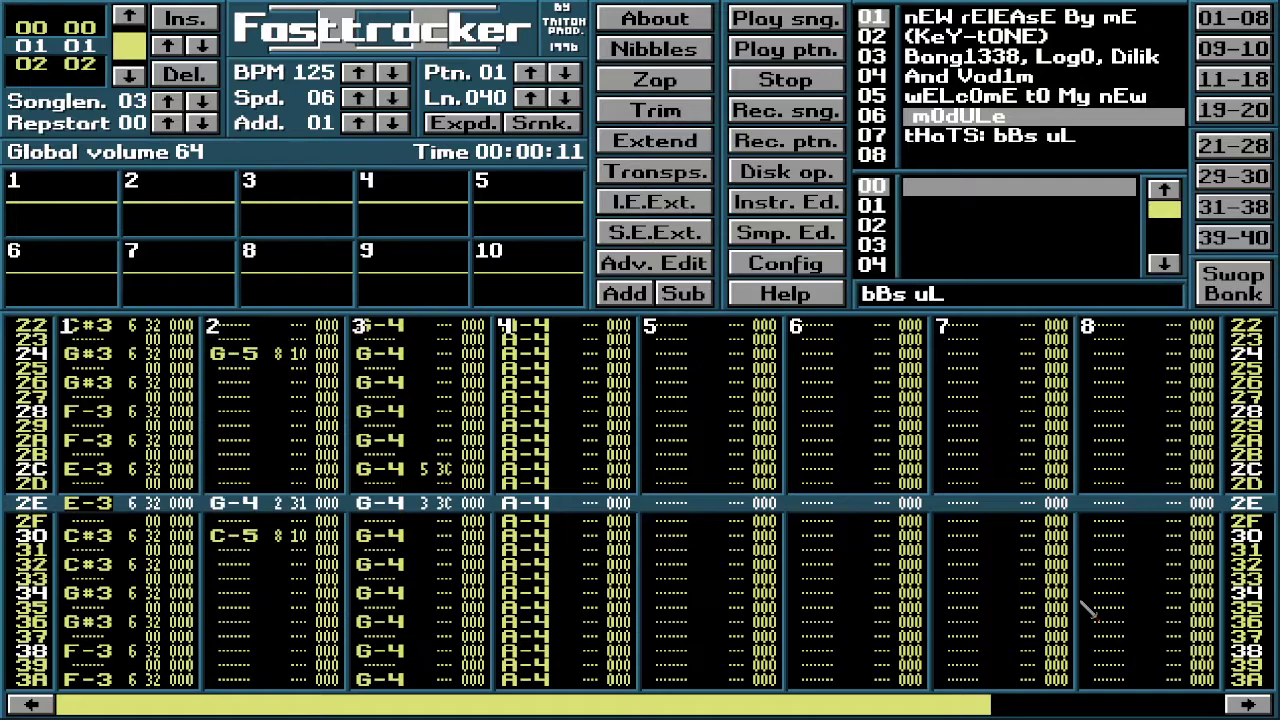
# Step: Insert note-offs on channel 1 of pattern 01 in every empty odd-numbered row from 01 to 3F
pyautogui.press('Up')
pyautogui.press('Up')
pyautogui.press('Up')
pyautogui.press('Up')
pyautogui.press('Up')
pyautogui.press('Up')
pyautogui.press('Up')
pyautogui.press('Up')
pyautogui.press('Up')
pyautogui.press('Up')
pyautogui.press('Up')
pyautogui.press('Up')
pyautogui.press('Up')
pyautogui.press('Up')
pyautogui.press('Up')
pyautogui.press('Up')
pyautogui.press('Up')
pyautogui.press('Up')
pyautogui.press('Up')
pyautogui.press('Up')
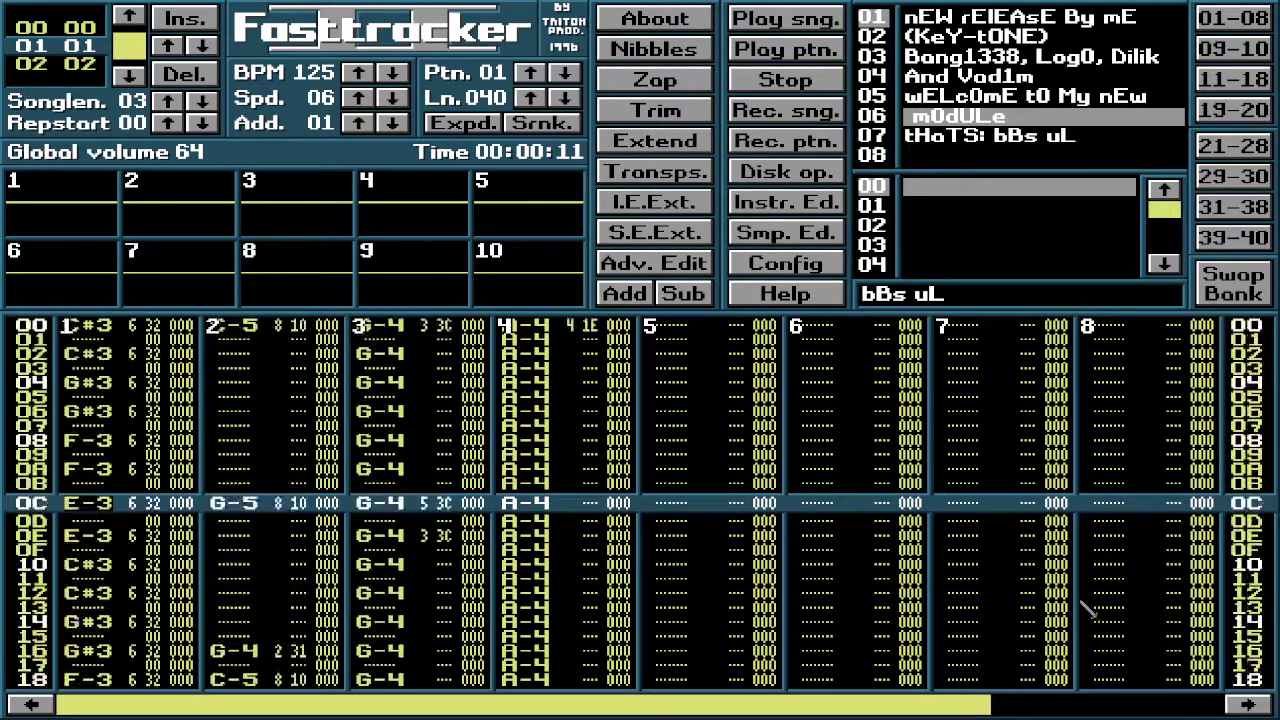
pyautogui.press('Up')
pyautogui.press('Up')
pyautogui.press('Up')
pyautogui.press('Up')
pyautogui.press('Up')
pyautogui.press('Up')
pyautogui.press('Up')
pyautogui.press('Up')
pyautogui.press('Up')
pyautogui.press('Up')
pyautogui.press('Up')
pyautogui.press('space')
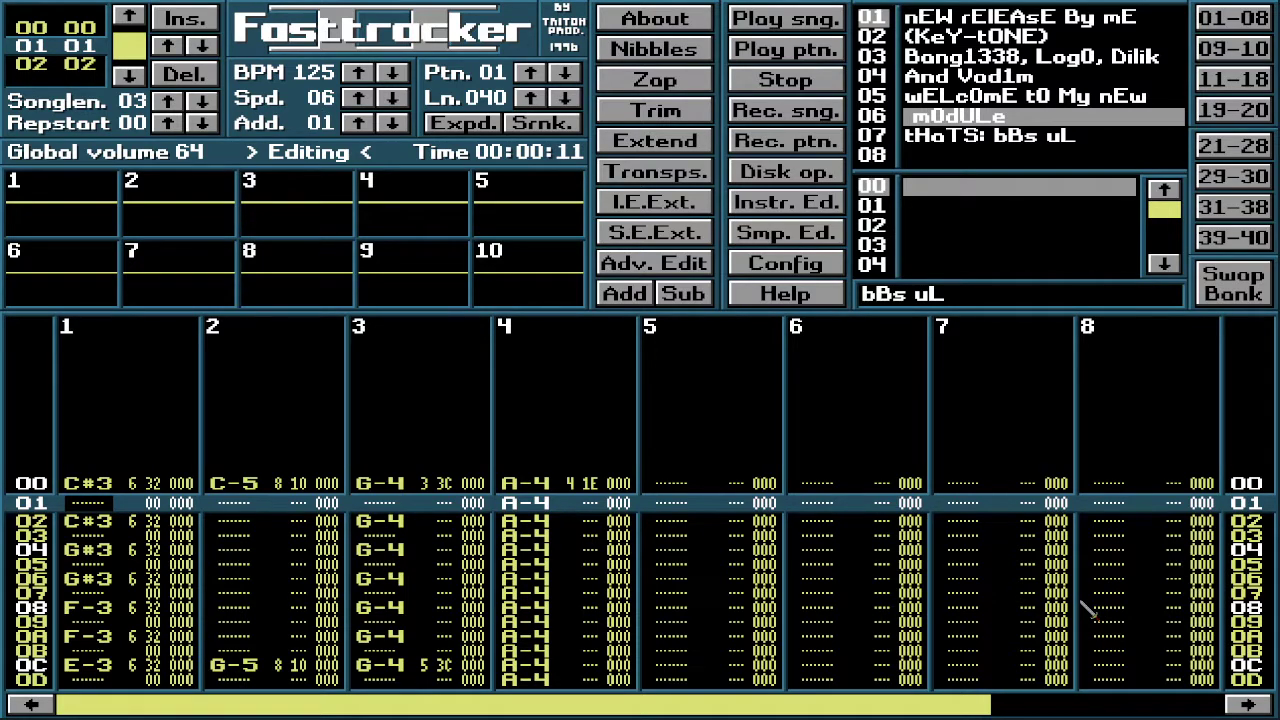
pyautogui.press('`')
pyautogui.press('Down')
pyautogui.press('`')
pyautogui.press('Down')
pyautogui.press('`')
pyautogui.press('Down')
pyautogui.press('`')
pyautogui.press('Down')
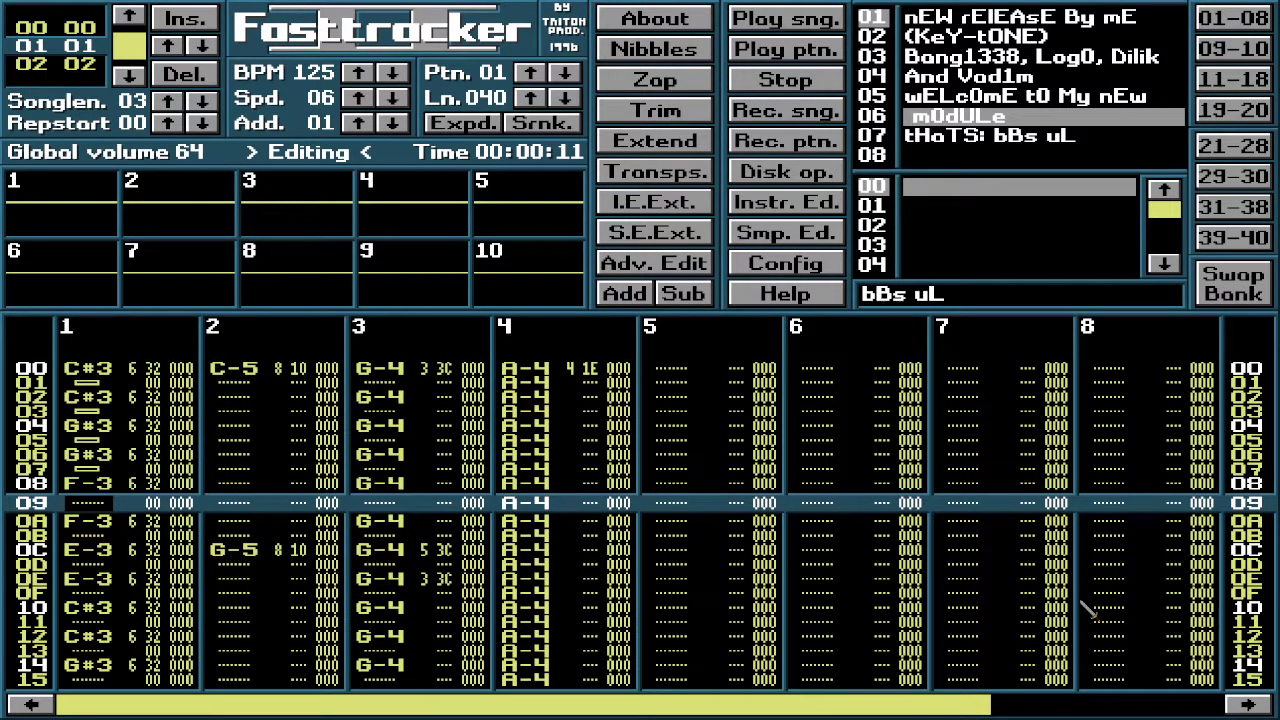
pyautogui.press('`')
pyautogui.press('Down')
pyautogui.press('`')
pyautogui.press('Down')
pyautogui.press('`')
pyautogui.press('Down')
pyautogui.press('`')
pyautogui.press('Down')
pyautogui.press('`')
pyautogui.press('Down')
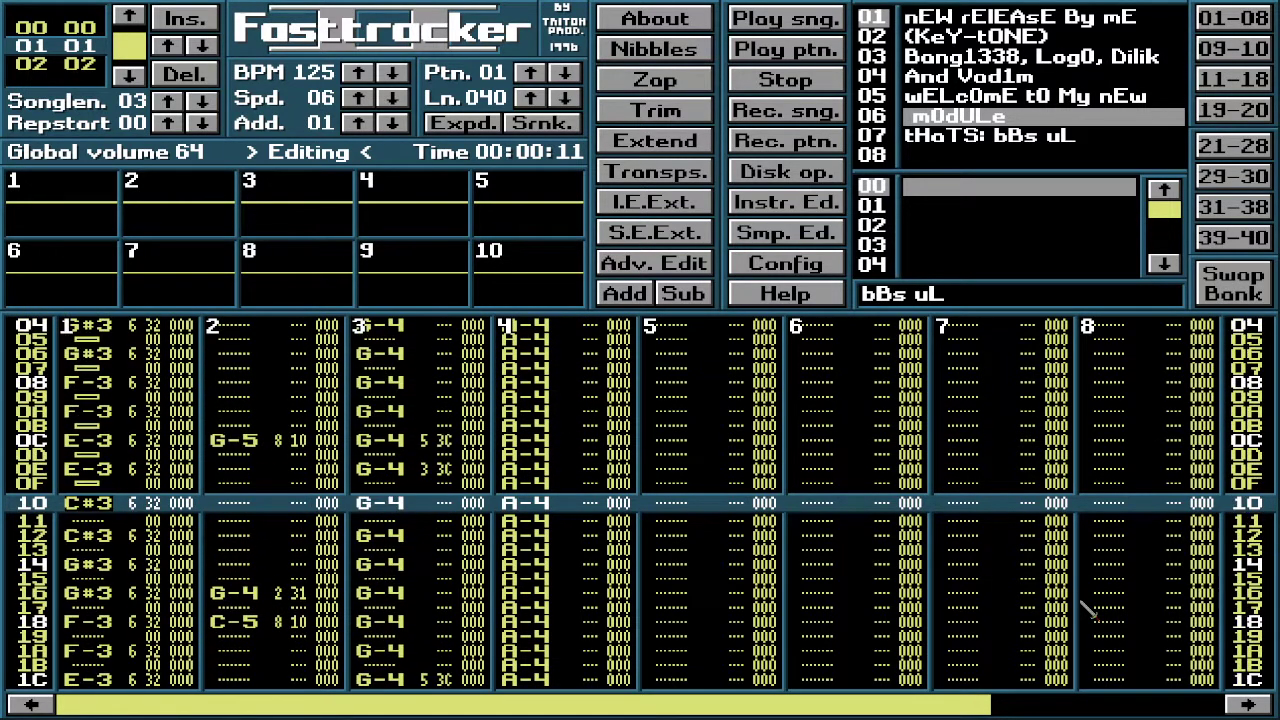
pyautogui.press('`')
pyautogui.press('Down')
pyautogui.press('`')
pyautogui.press('Down')
pyautogui.press('`')
pyautogui.press('Down')
pyautogui.press('`')
pyautogui.press('Down')
pyautogui.press('`')
pyautogui.press('Down')
pyautogui.press('`')
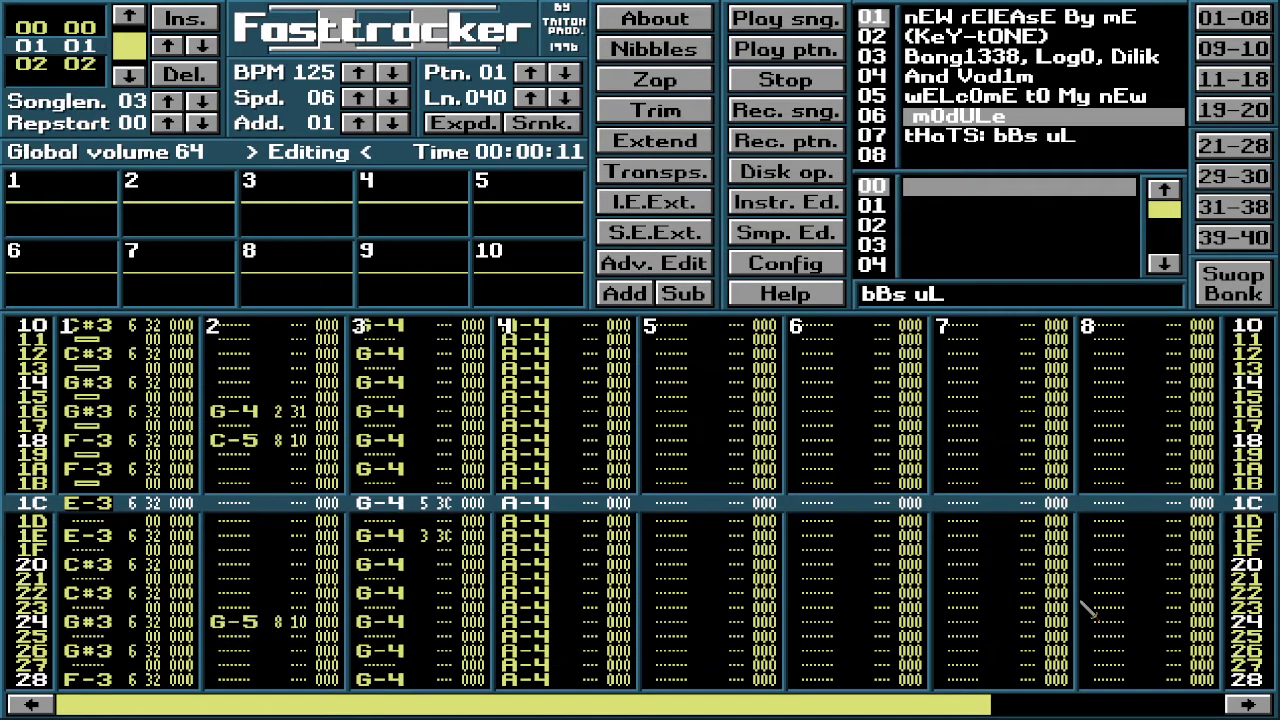
pyautogui.press('Down')
pyautogui.press('`')
pyautogui.press('Down')
pyautogui.press('`')
pyautogui.press('Down')
pyautogui.press('`')
pyautogui.press('Down')
pyautogui.press('`')
pyautogui.press('Down')
pyautogui.press('`')
pyautogui.press('Down')
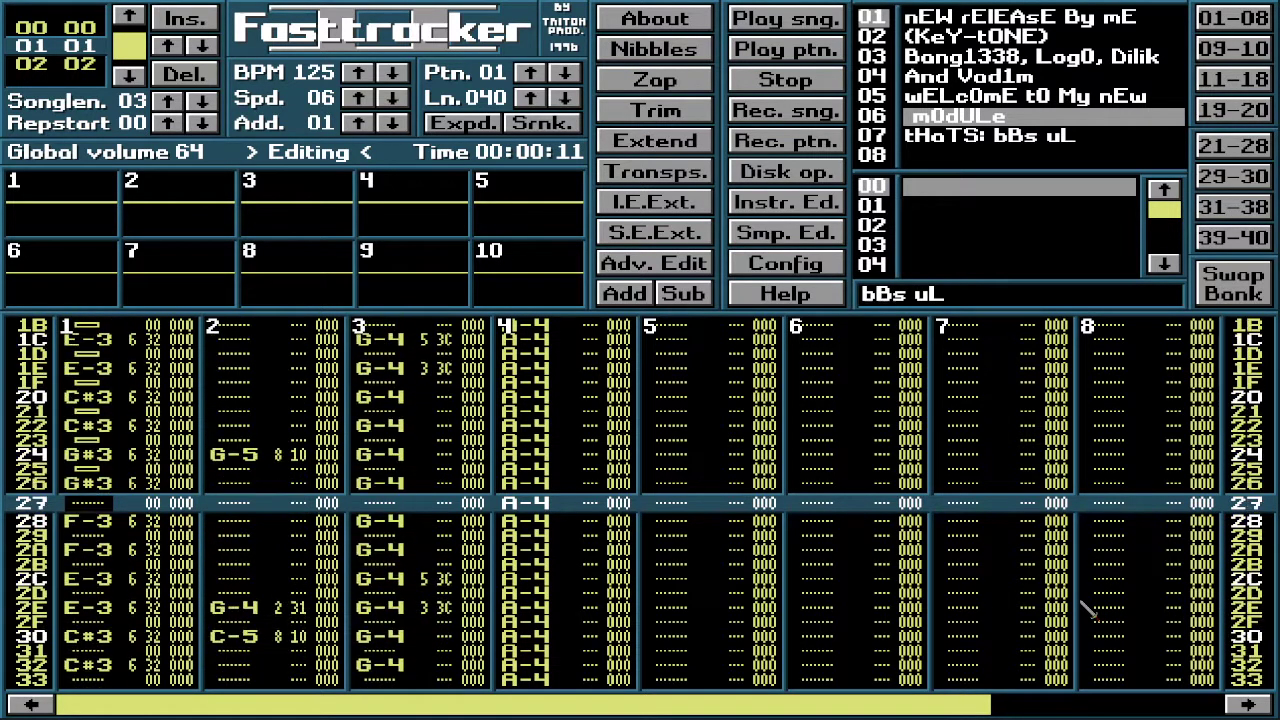
pyautogui.press('`')
pyautogui.press('Down')
pyautogui.press('`')
pyautogui.press('Down')
pyautogui.press('`')
pyautogui.press('Down')
pyautogui.press('`')
pyautogui.press('Down')
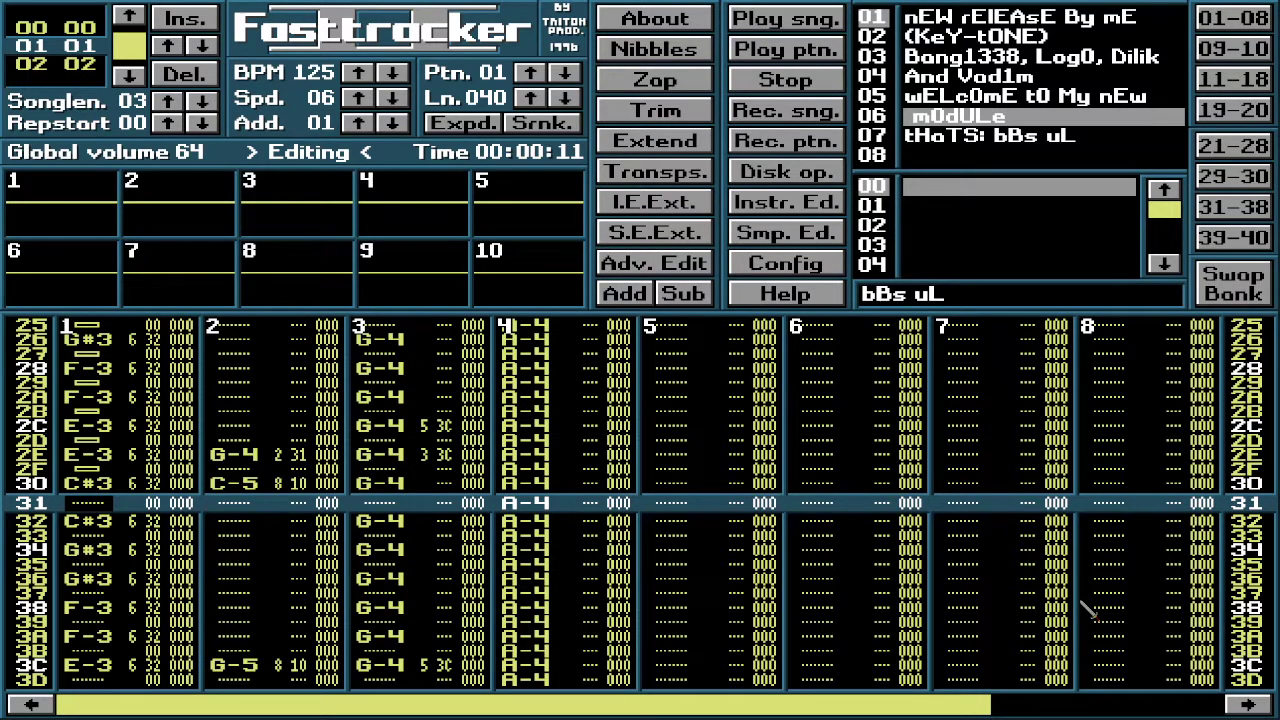
pyautogui.press('`')
pyautogui.press('Down')
pyautogui.press('`')
pyautogui.press('Down')
pyautogui.press('`')
pyautogui.press('Down')
pyautogui.press('`')
pyautogui.press('Down')
pyautogui.press('`')
pyautogui.press('Down')
pyautogui.press('`')
pyautogui.press('Down')
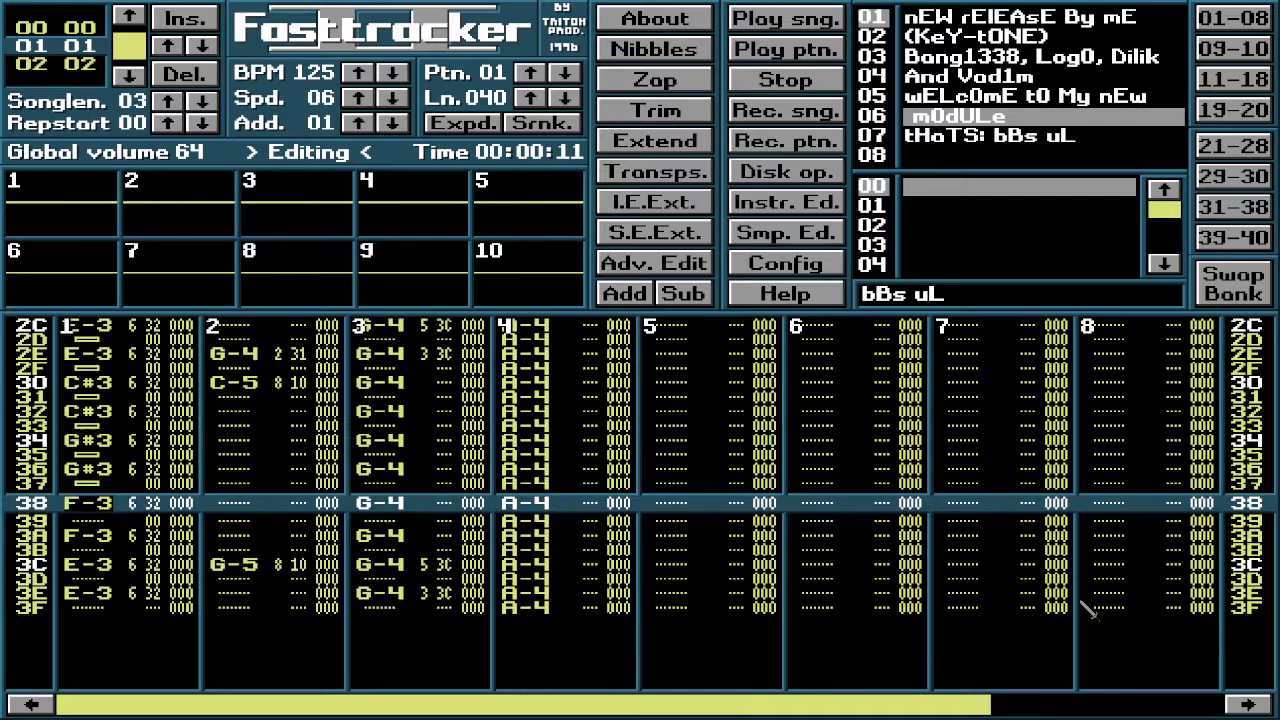
pyautogui.press('`')
pyautogui.press('Down')
pyautogui.press('`')
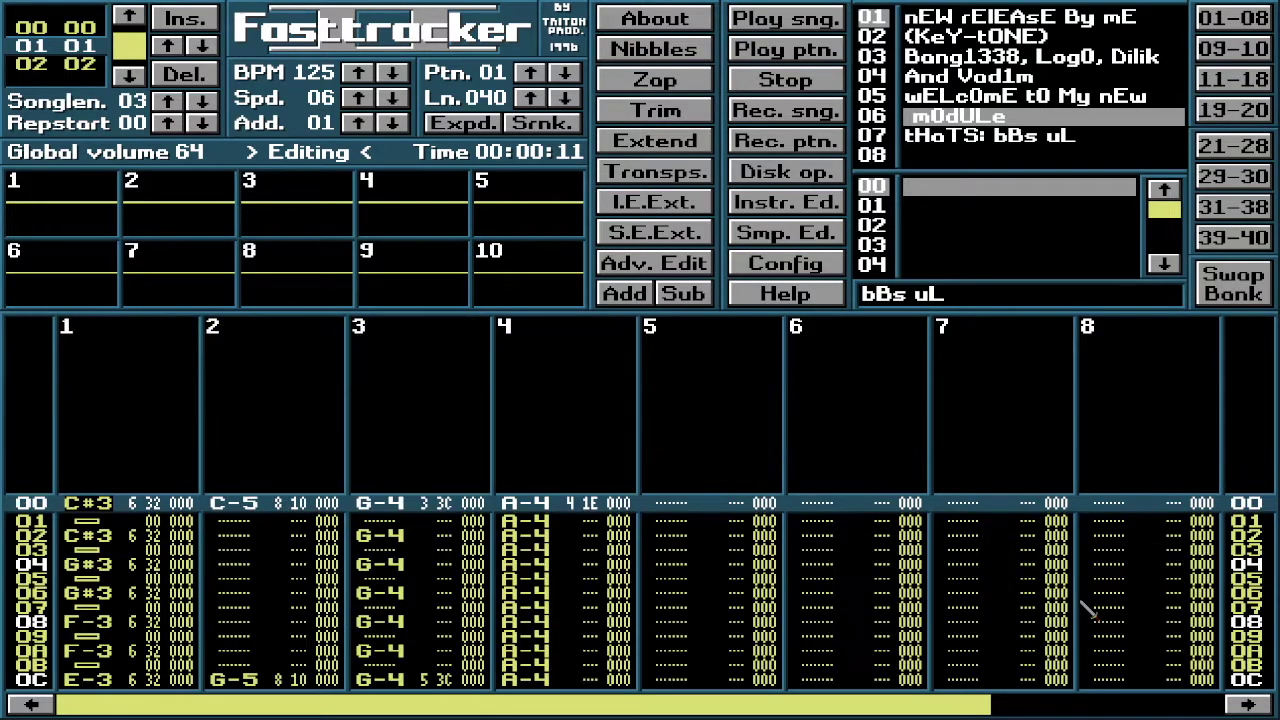
# Step: Look over the note-offs on channel 1 in the last rows of pattern 01 and return to row 00
pyautogui.press('Up')
pyautogui.press('Up')
pyautogui.press('Up')
pyautogui.press('Up')
pyautogui.press('Up')
pyautogui.press('Up')
pyautogui.press('Up')
pyautogui.press('Up')
pyautogui.press('Up')
pyautogui.press('Up')
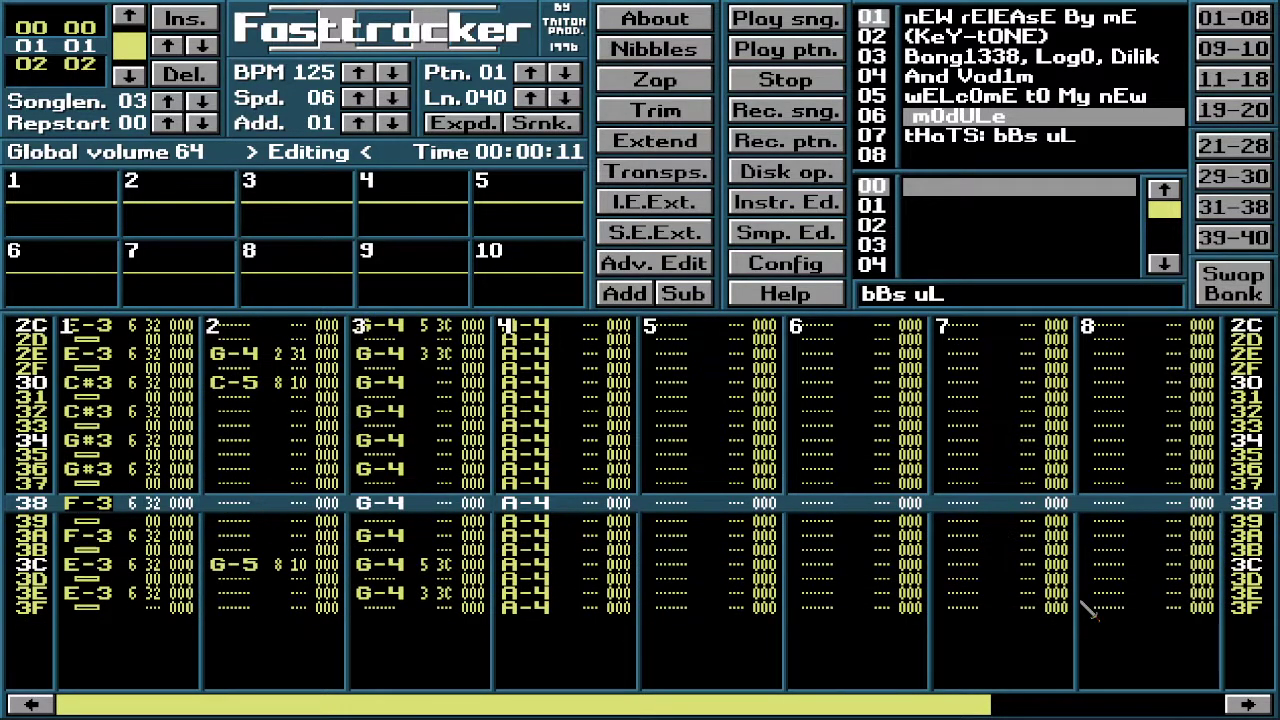
pyautogui.press('Down')
pyautogui.press('Down')
pyautogui.press('Down')
pyautogui.press('Down')
pyautogui.press('Down')
pyautogui.press('Down')
pyautogui.press('Down')
pyautogui.press('Down')
pyautogui.press('Down')
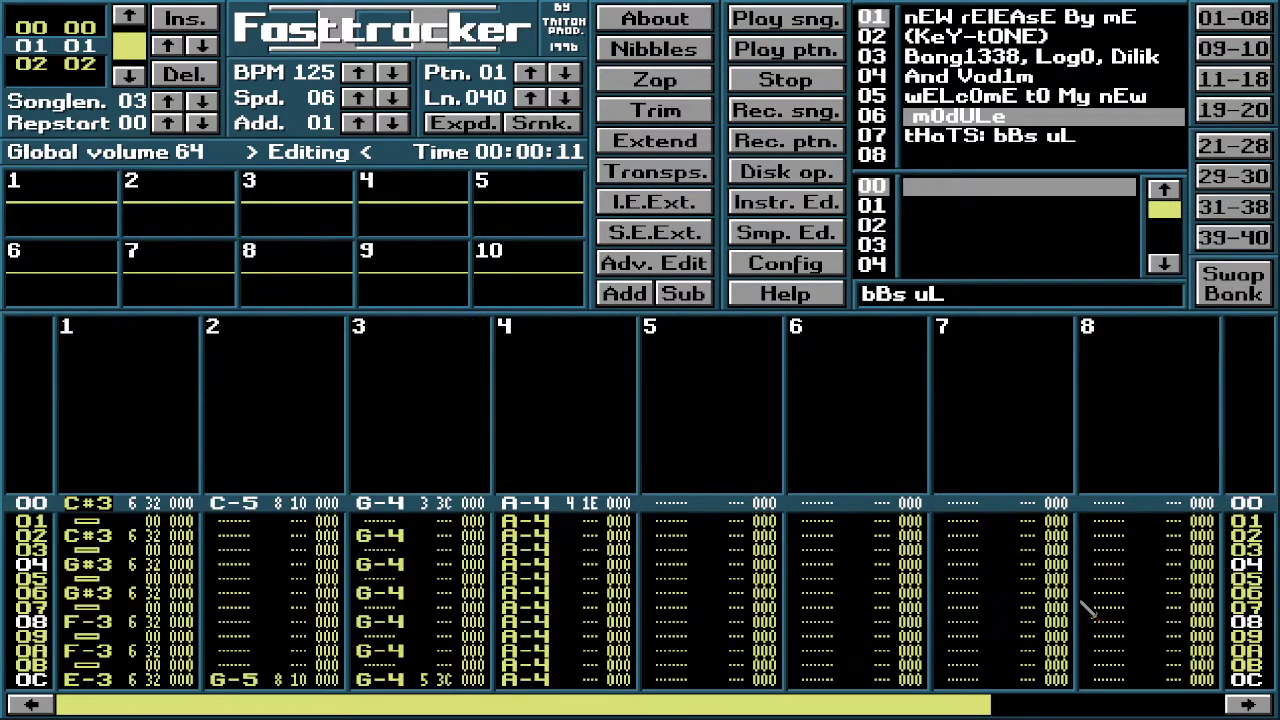
# Step: Clear the 00 volume values beside the channel 1 note-offs in odd-numbered rows 01 to 3D of pattern 01
pyautogui.press('Down')
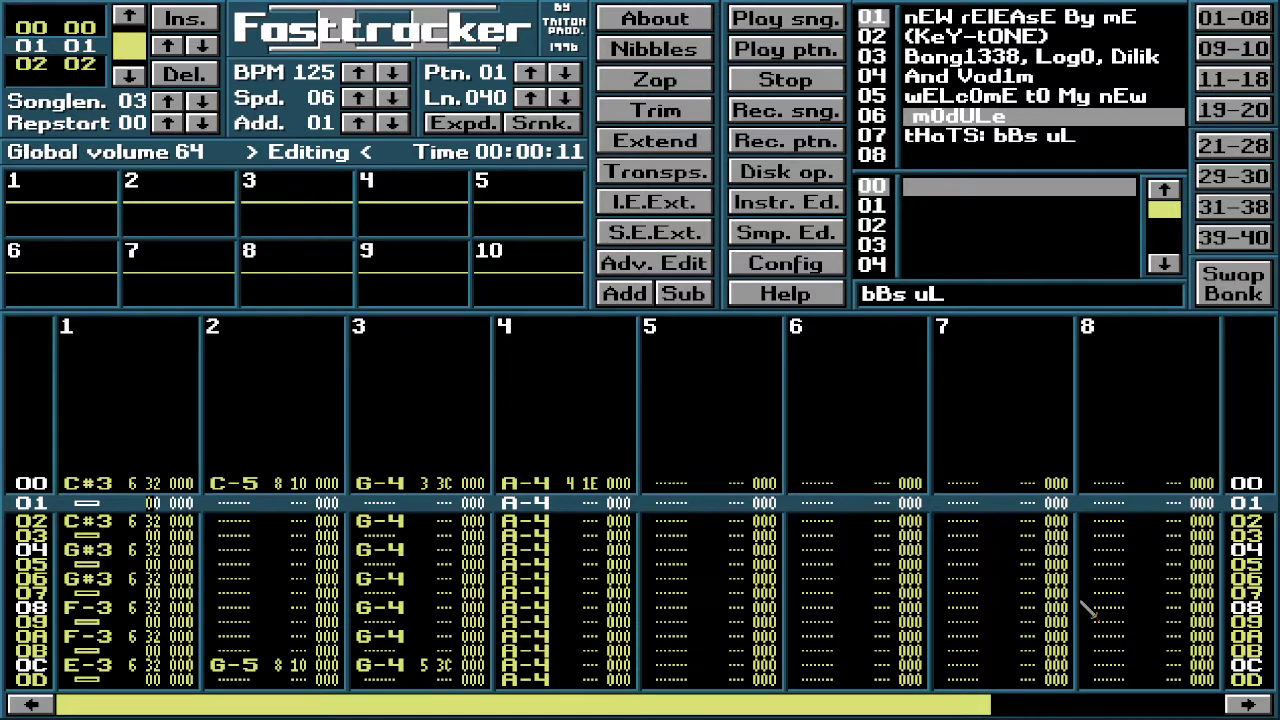
pyautogui.press('Down')
pyautogui.press('Down')
pyautogui.press('Down')
pyautogui.press('Down')
pyautogui.press('Down')
pyautogui.press('Down')
pyautogui.press('Down')
pyautogui.press('Down')
pyautogui.press('Down')
pyautogui.press('Down')
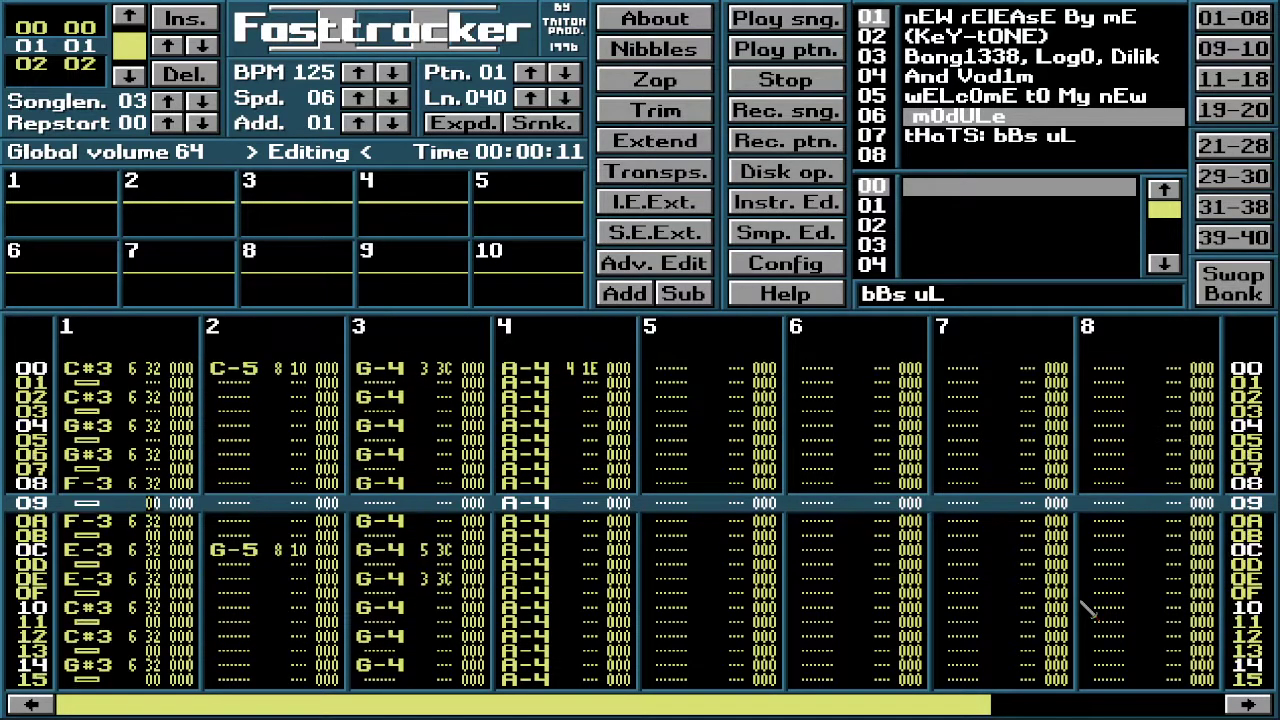
pyautogui.press('Down')
pyautogui.press('Down')
pyautogui.press('Down')
pyautogui.press('Down')
pyautogui.press('Down')
pyautogui.press('Down')
pyautogui.press('Down')
pyautogui.press('Down')
pyautogui.press('Down')
pyautogui.press('Down')
pyautogui.press('Down')
pyautogui.press('Down')
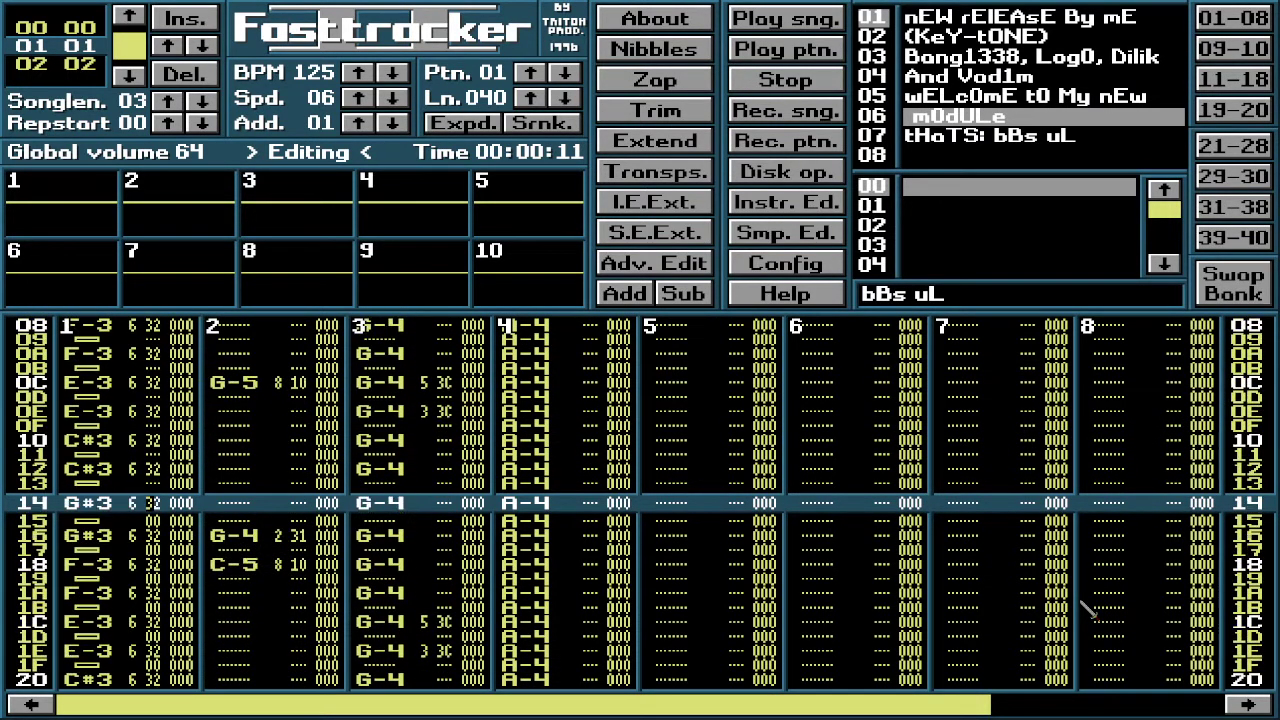
pyautogui.press('Down')
pyautogui.press('Down')
pyautogui.press('Down')
pyautogui.press('Down')
pyautogui.press('Down')
pyautogui.press('Down')
pyautogui.press('Down')
pyautogui.press('Down')
pyautogui.press('Down')
pyautogui.press('Down')
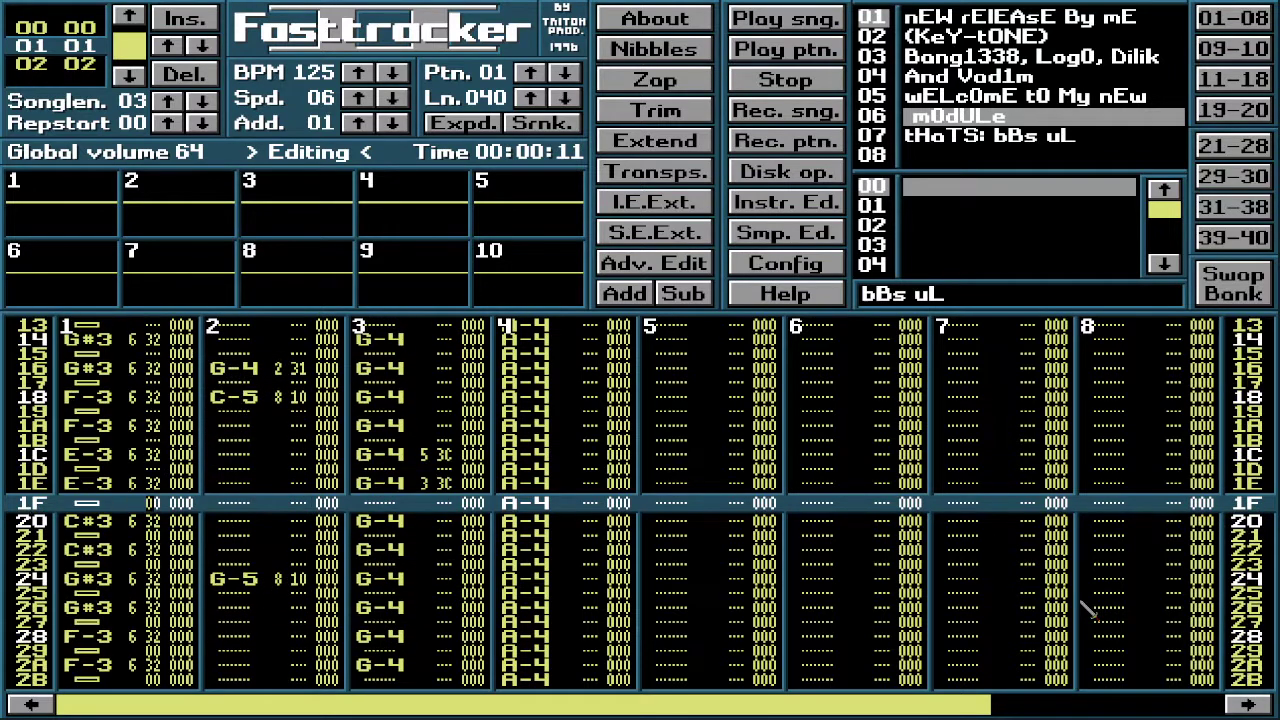
pyautogui.press('Down')
pyautogui.press('Down')
pyautogui.press('Down')
pyautogui.press('Down')
pyautogui.press('Down')
pyautogui.press('Down')
pyautogui.press('Down')
pyautogui.press('Down')
pyautogui.press('Down')
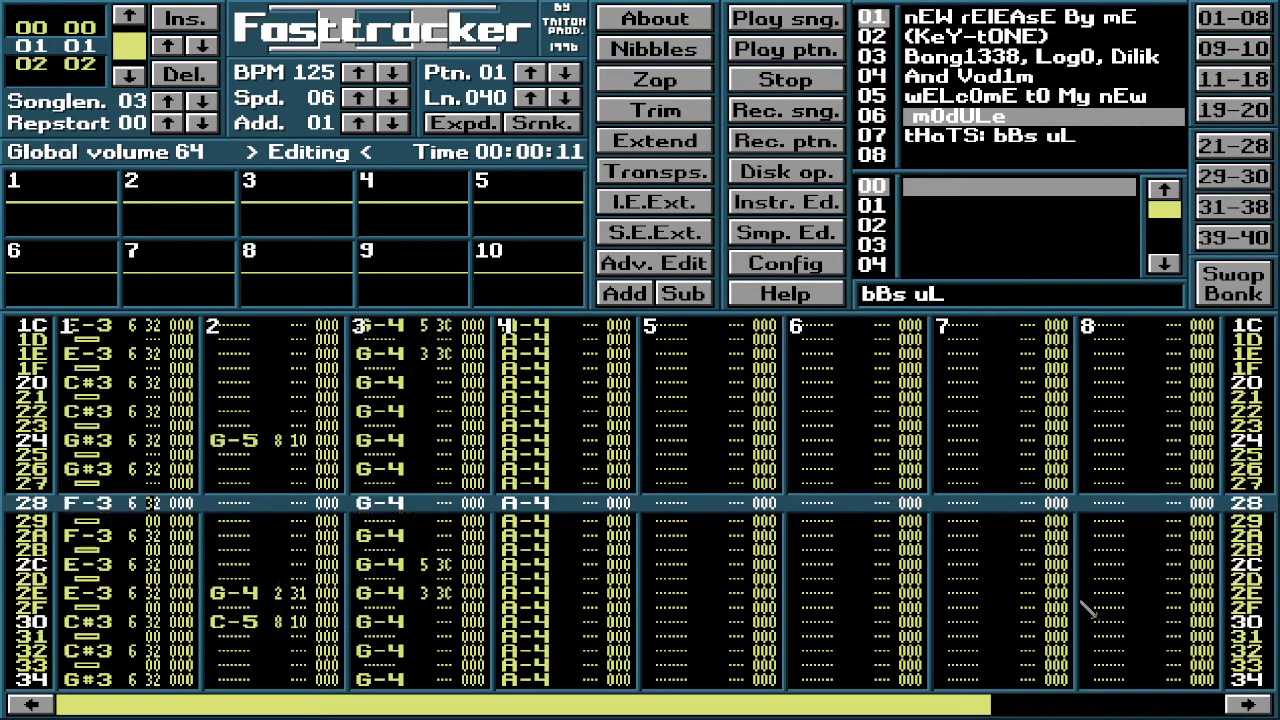
pyautogui.press('Down')
pyautogui.press('Down')
pyautogui.press('Down')
pyautogui.press('Down')
pyautogui.press('Down')
pyautogui.press('Down')
pyautogui.press('Down')
pyautogui.press('Down')
pyautogui.press('Down')
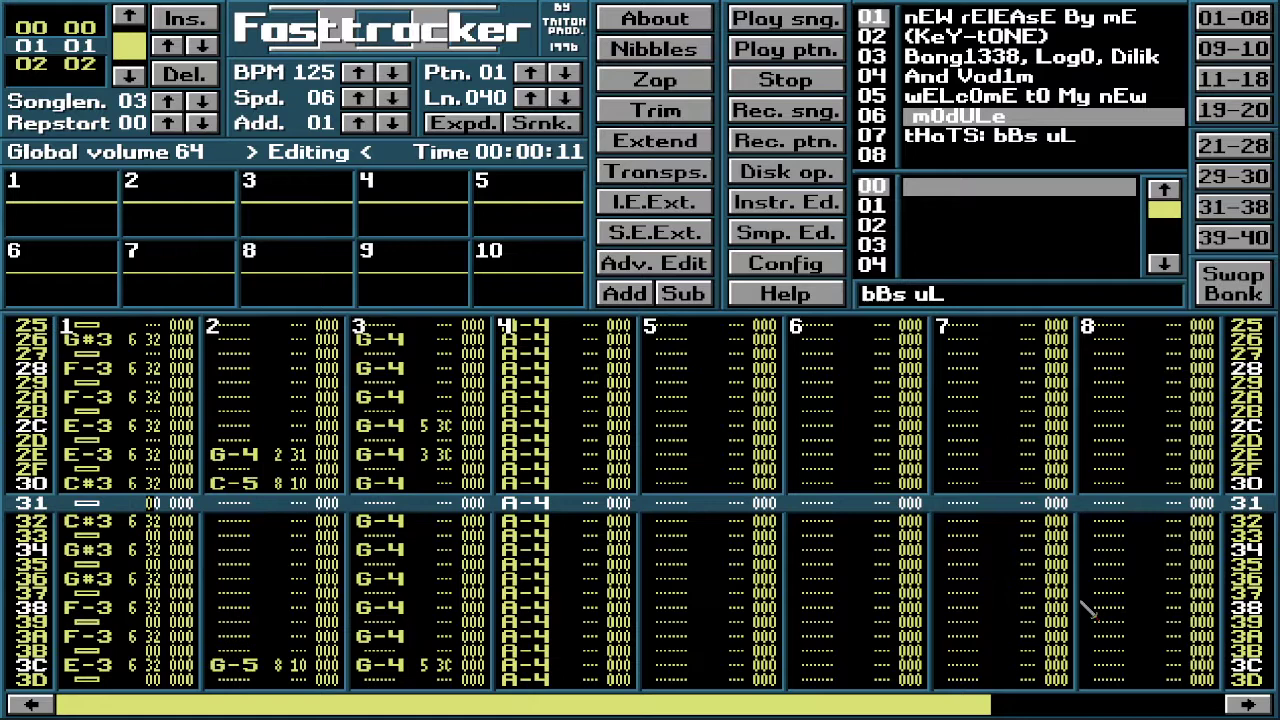
pyautogui.press('Down')
pyautogui.press('Down')
pyautogui.press('Down')
pyautogui.press('Down')
pyautogui.press('Down')
pyautogui.press('Down')
pyautogui.press('Down')
pyautogui.press('Down')
pyautogui.press('Down')
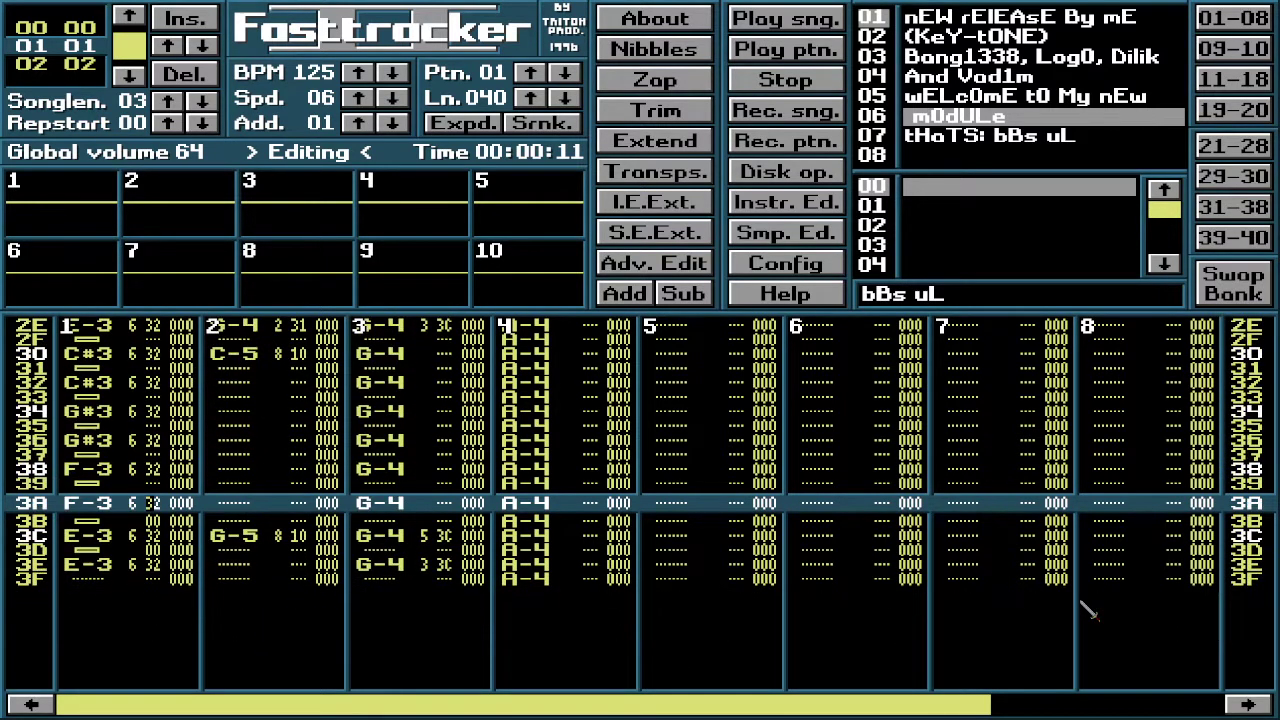
pyautogui.press('Down')
pyautogui.press('Down')
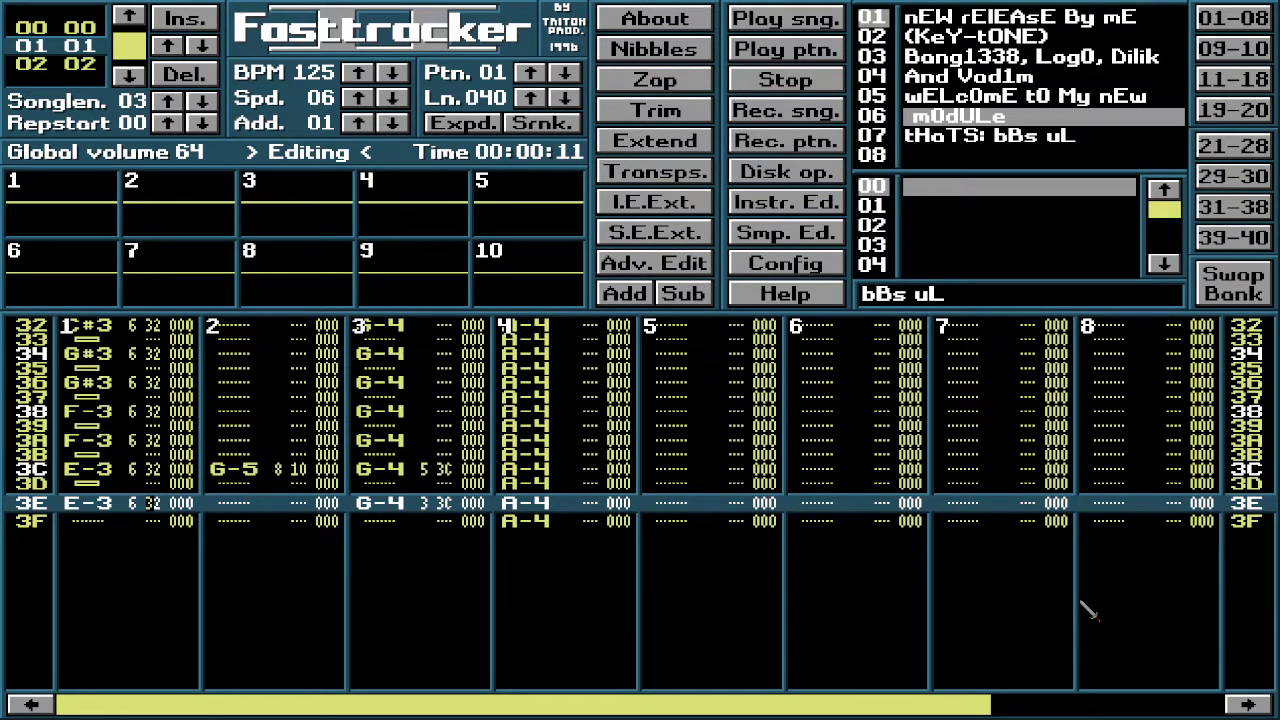
# Step: Look back over the channel 1 note-offs and volume values in pattern 01, from row 3E towards row 17
pyautogui.press('Up')
pyautogui.press('Up')
pyautogui.press('Up')
pyautogui.press('Up')
pyautogui.press('Up')
pyautogui.press('Up')
pyautogui.press('Up')
pyautogui.press('Up')
pyautogui.press('Up')
pyautogui.press('Up')
pyautogui.press('Up')
pyautogui.press('Up')
pyautogui.press('Up')
pyautogui.press('Up')
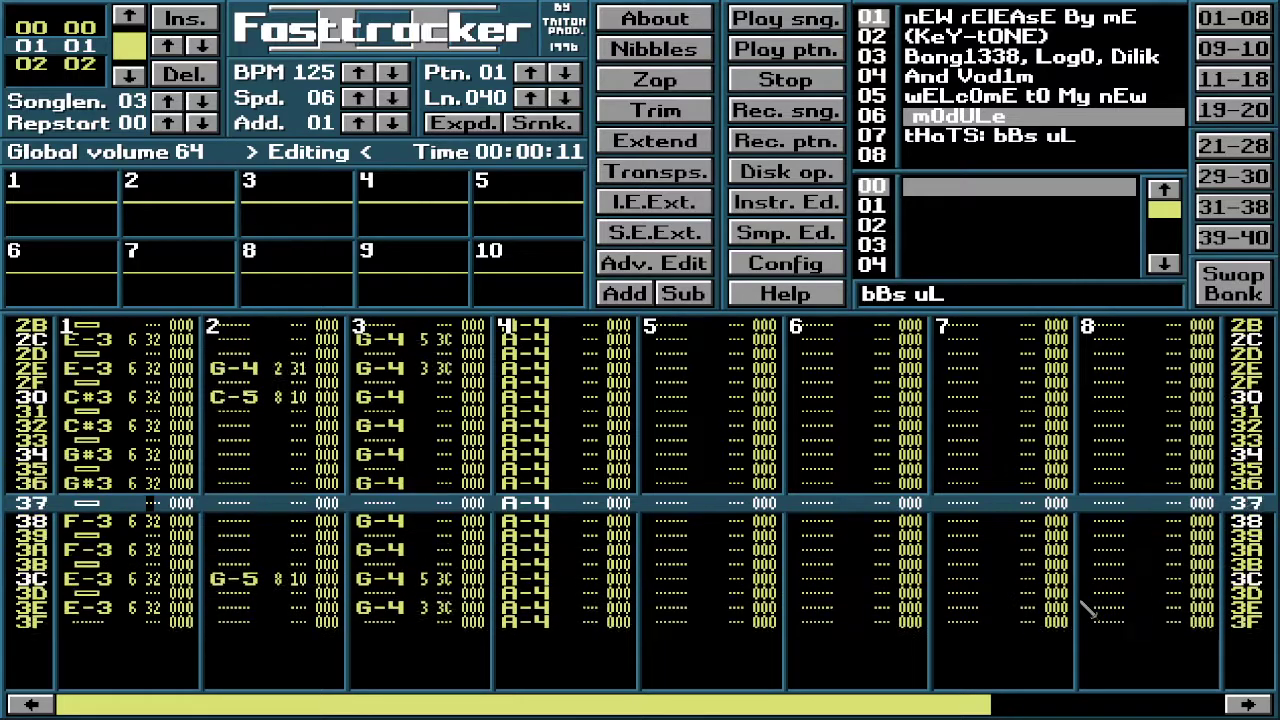
pyautogui.press('Up')
pyautogui.press('Up')
pyautogui.press('Up')
pyautogui.press('Up')
pyautogui.press('Up')
pyautogui.press('Up')
pyautogui.press('Up')
pyautogui.press('Up')
pyautogui.press('Up')
pyautogui.press('Up')
pyautogui.press('Up')
pyautogui.press('Up')
pyautogui.press('Up')
pyautogui.press('Up')
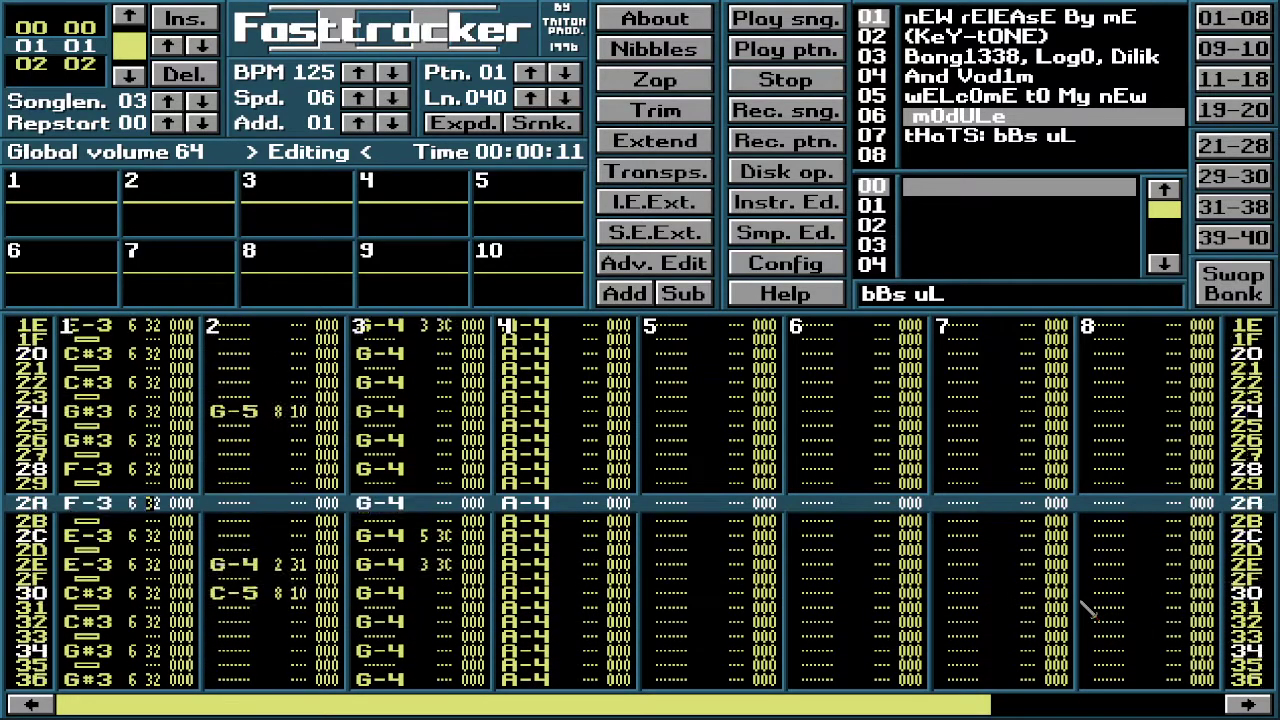
pyautogui.press('Up')
pyautogui.press('Up')
pyautogui.press('Up')
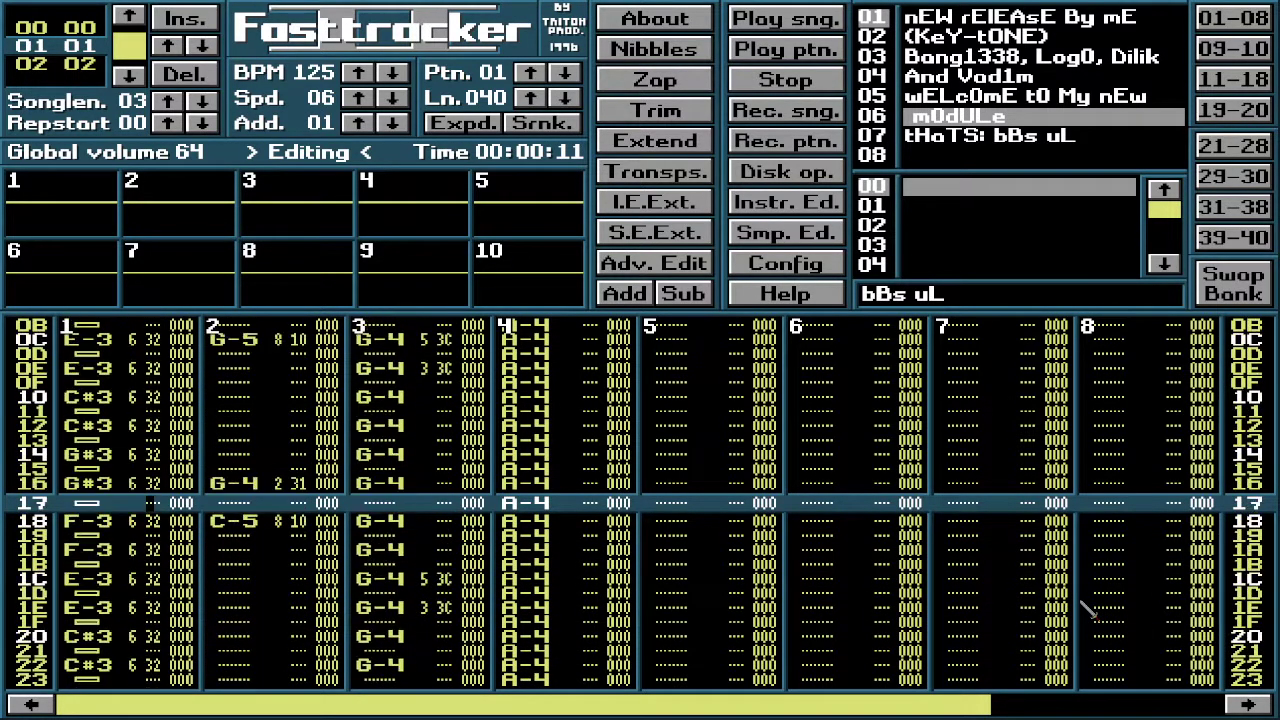
# Step: Clear the instrument and volume values of the G-5 note in row 0C of channel 2, pattern 01
pyautogui.press('Right')
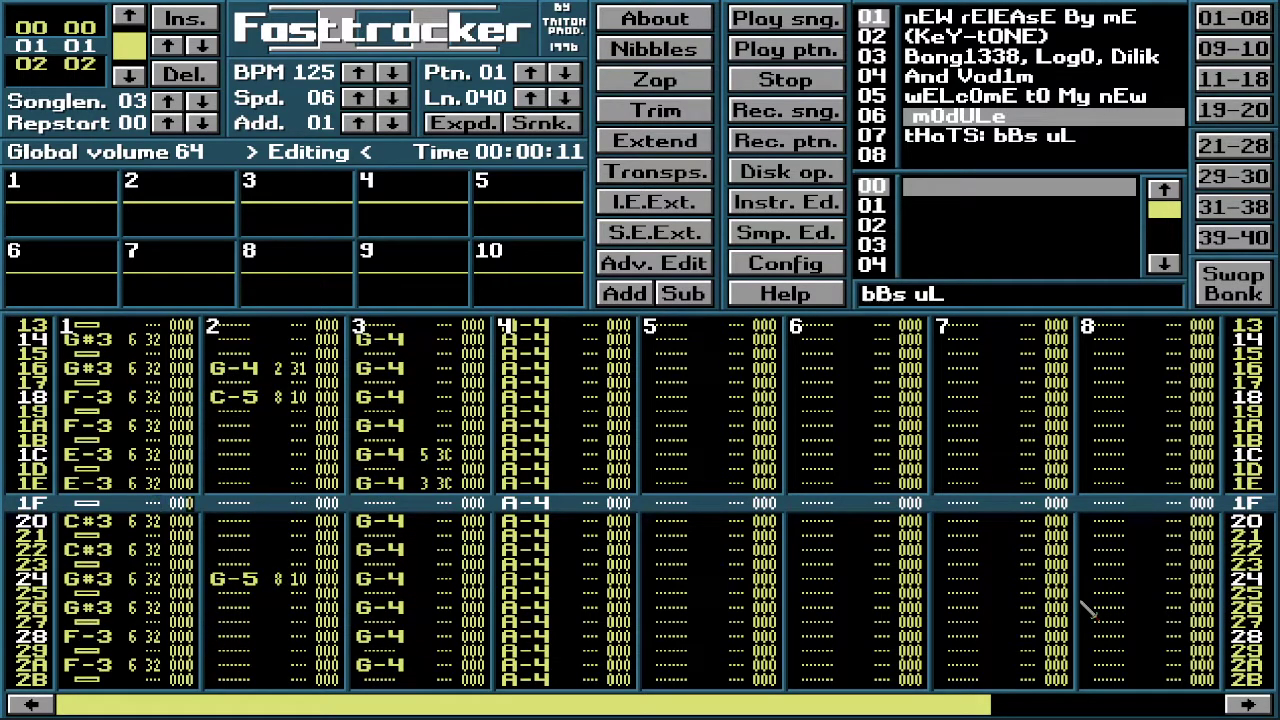
pyautogui.press('Right')
pyautogui.press('Right')
pyautogui.press('Up')
pyautogui.press('Up')
pyautogui.press('Up')
pyautogui.press('Up')
pyautogui.press('Up')
pyautogui.press('Up')
pyautogui.press('Up')
pyautogui.press('Up')
pyautogui.press('Up')
pyautogui.press('Up')
pyautogui.press('Up')
pyautogui.press('Up')
pyautogui.press('Up')
pyautogui.press('Up')
pyautogui.press('Up')
pyautogui.press('Up')
pyautogui.press('Up')
pyautogui.press('Up')
pyautogui.press('Up')
pyautogui.press('Up')
pyautogui.press('Up')
pyautogui.press('Up')
pyautogui.press('Up')
pyautogui.press('Up')
pyautogui.press('Up')
pyautogui.press('Up')
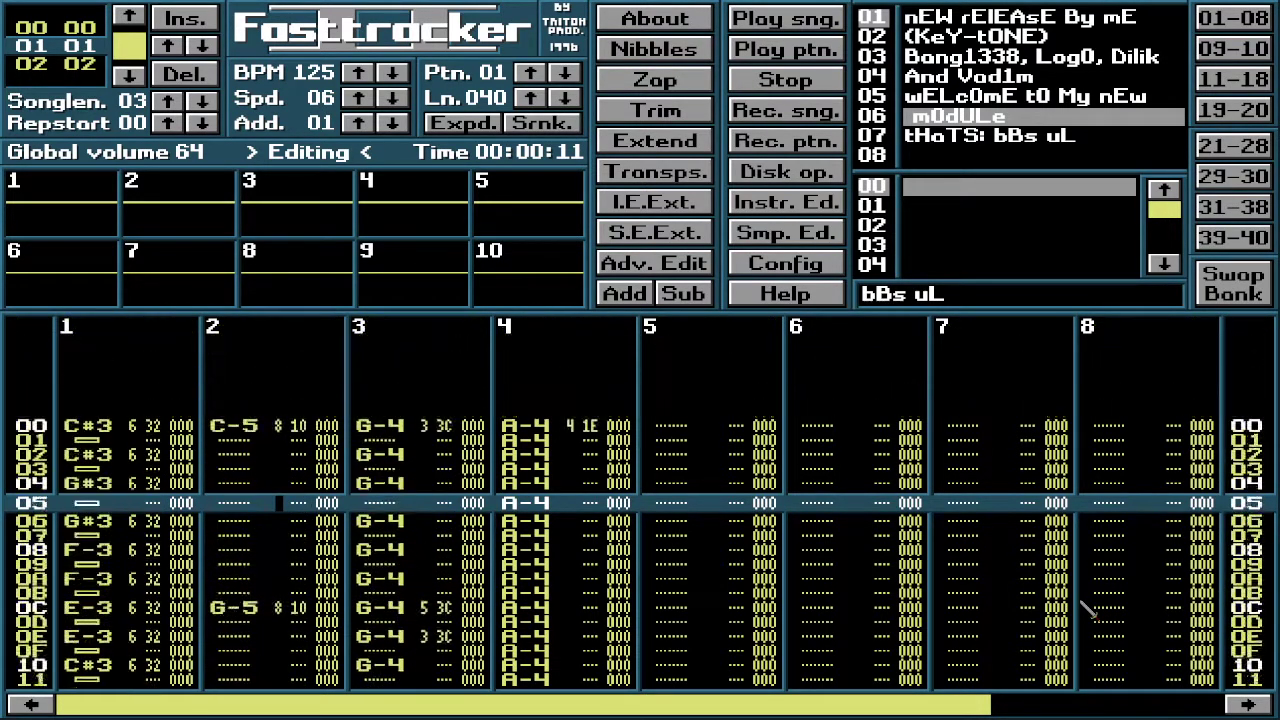
pyautogui.press('Down')
pyautogui.press('Down')
pyautogui.press('Down')
pyautogui.press('Down')
pyautogui.press('Down')
pyautogui.press('Down')
pyautogui.press('Down')
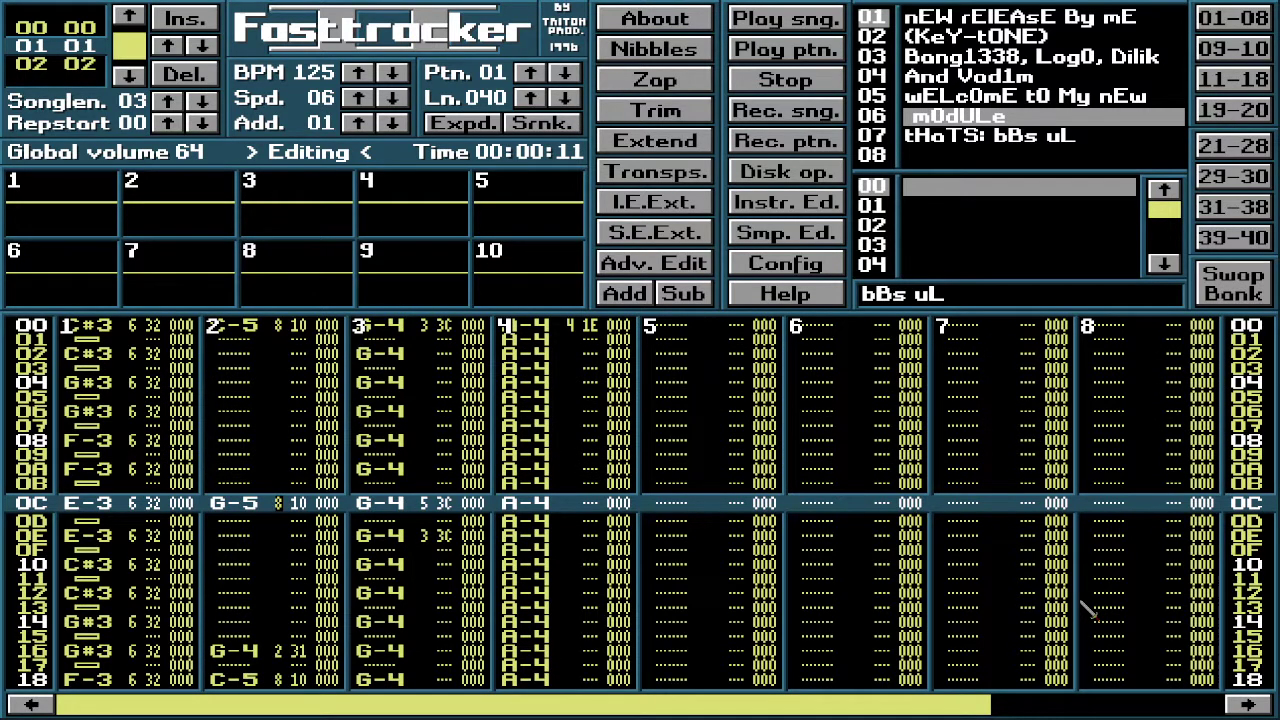
pyautogui.press('Right')
# Step: Try to clear only the instrument value of the G-5 note in row 24 of channel 2
pyautogui.press('Down')
pyautogui.press('Down')
pyautogui.press('Down')
pyautogui.press('Down')
pyautogui.press('Down')
pyautogui.press('Down')
pyautogui.press('Down')
pyautogui.press('Down')
pyautogui.press('Down')
pyautogui.press('Down')
pyautogui.press('Down')
pyautogui.press('Down')
pyautogui.press('Down')
pyautogui.press('Down')
pyautogui.press('Down')
pyautogui.press('Down')
pyautogui.press('Down')
pyautogui.press('Down')
pyautogui.press('Down')
pyautogui.press('Down')
pyautogui.press('Down')
pyautogui.press('Down')
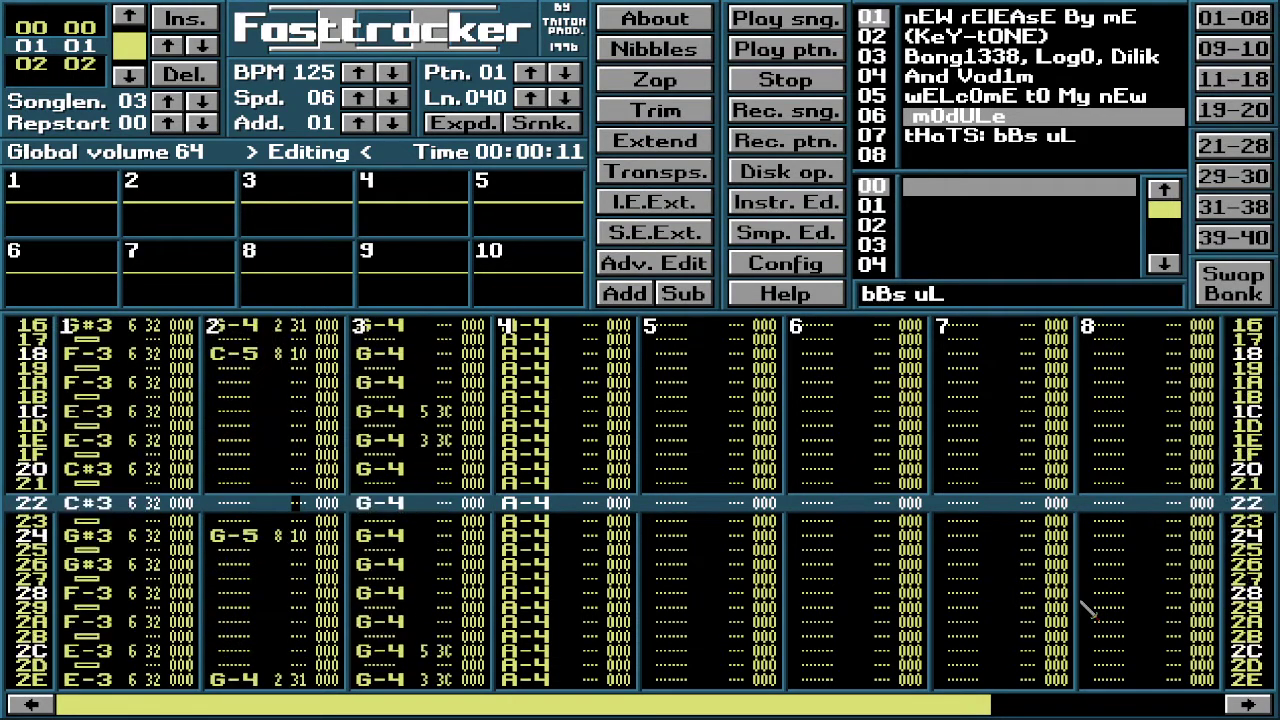
pyautogui.press('Left')
pyautogui.press('Down')
pyautogui.press('Down')
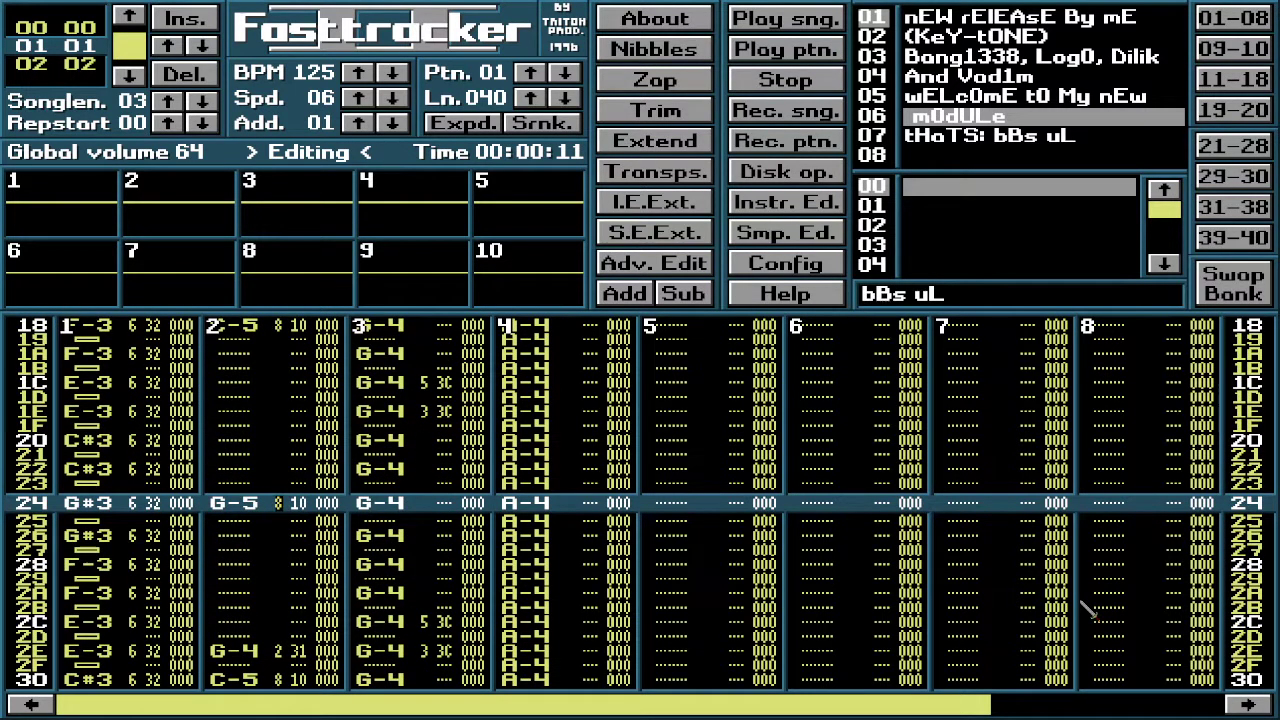
pyautogui.press('Delete')
pyautogui.press('Left')
pyautogui.press('Left')
pyautogui.press('Left')
pyautogui.press('Left')
pyautogui.press('Right')
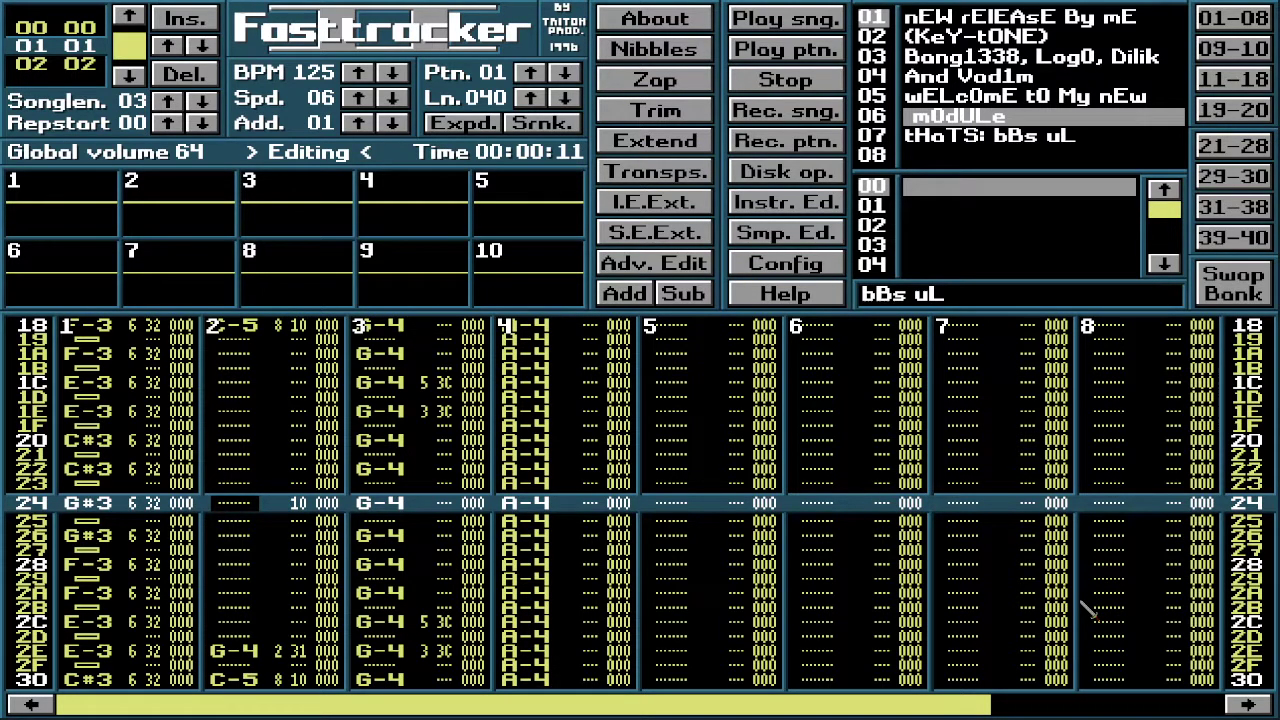
# Step: Re-enter the G-5 note with instrument 8 in row 24 of channel 2 and leave edit mode
pyautogui.press('t')
pyautogui.press('Up')
pyautogui.hotkey('shift', 'Down')
pyautogui.hotkey('shift', 'Down')
pyautogui.press('t')
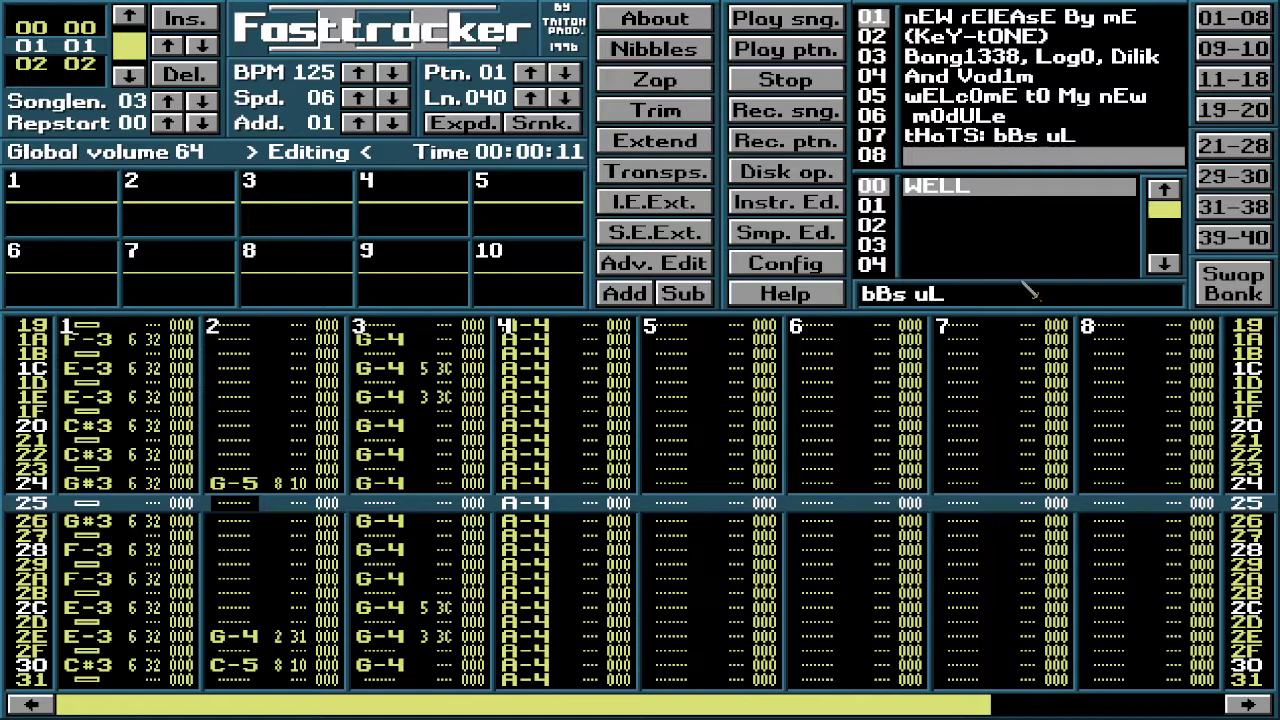
pyautogui.press('space')
pyautogui.press('t')
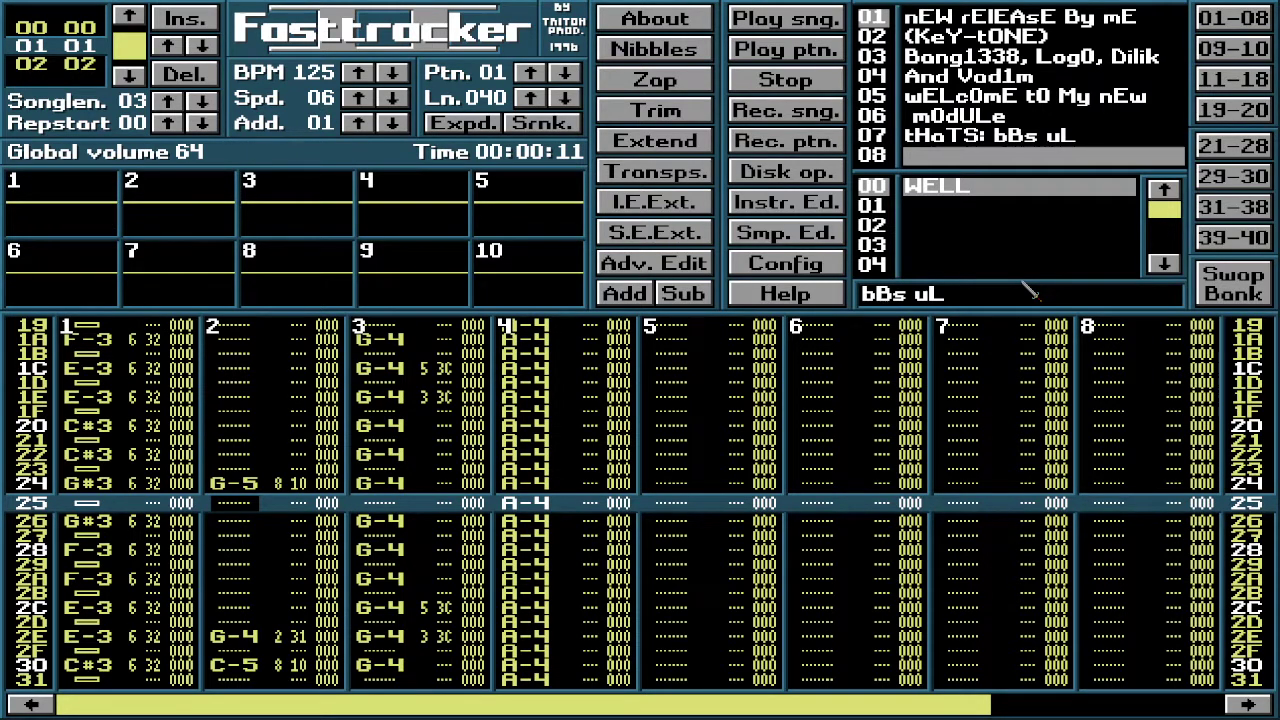
# Step: Clear the instrument and volume values of the G-5 note in row 24 of channel 2, keeping the note itself
pyautogui.press('Up')
pyautogui.press('Up')
pyautogui.press('Up')
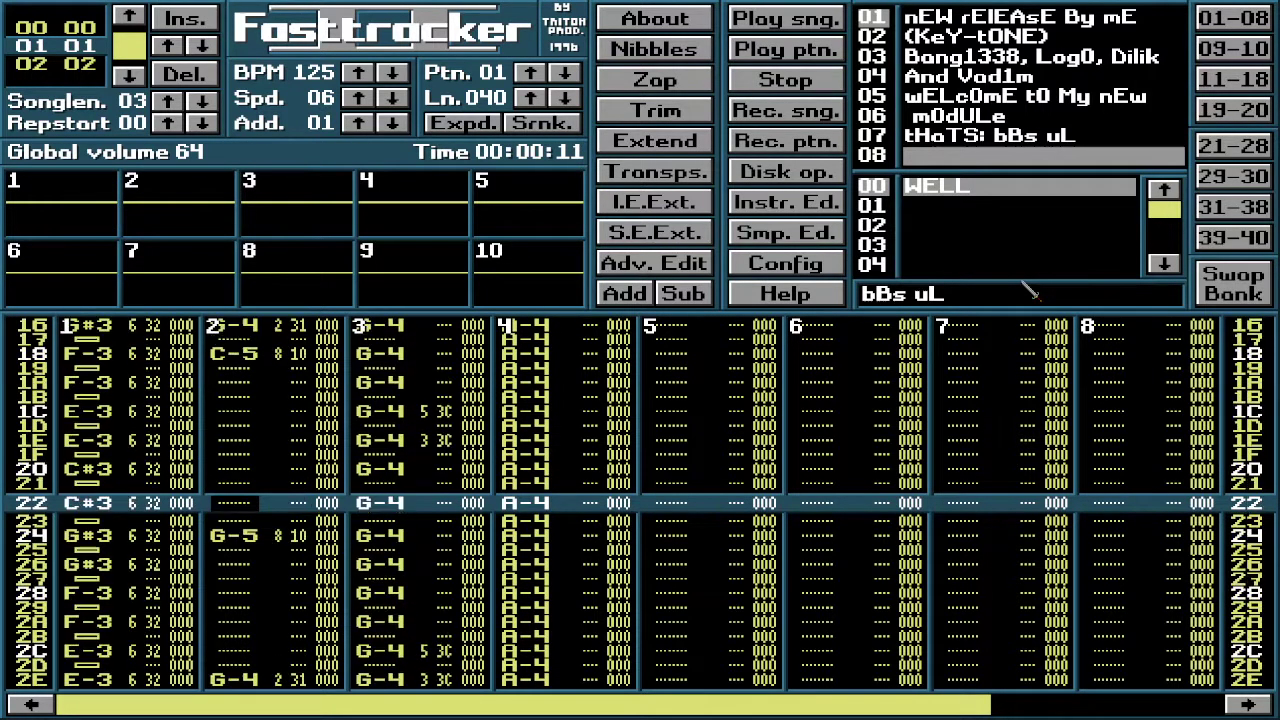
pyautogui.press('Down')
pyautogui.press('Down')
pyautogui.press('Right')
pyautogui.press('Right')
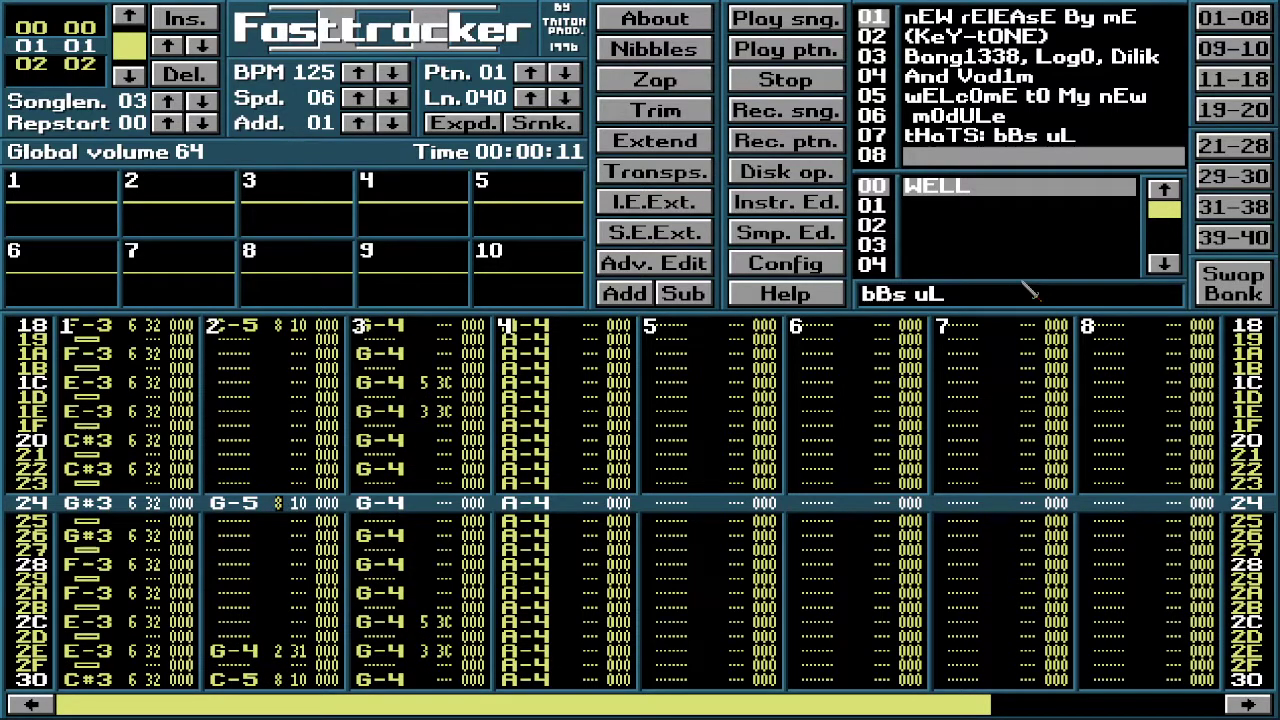
pyautogui.press('space')
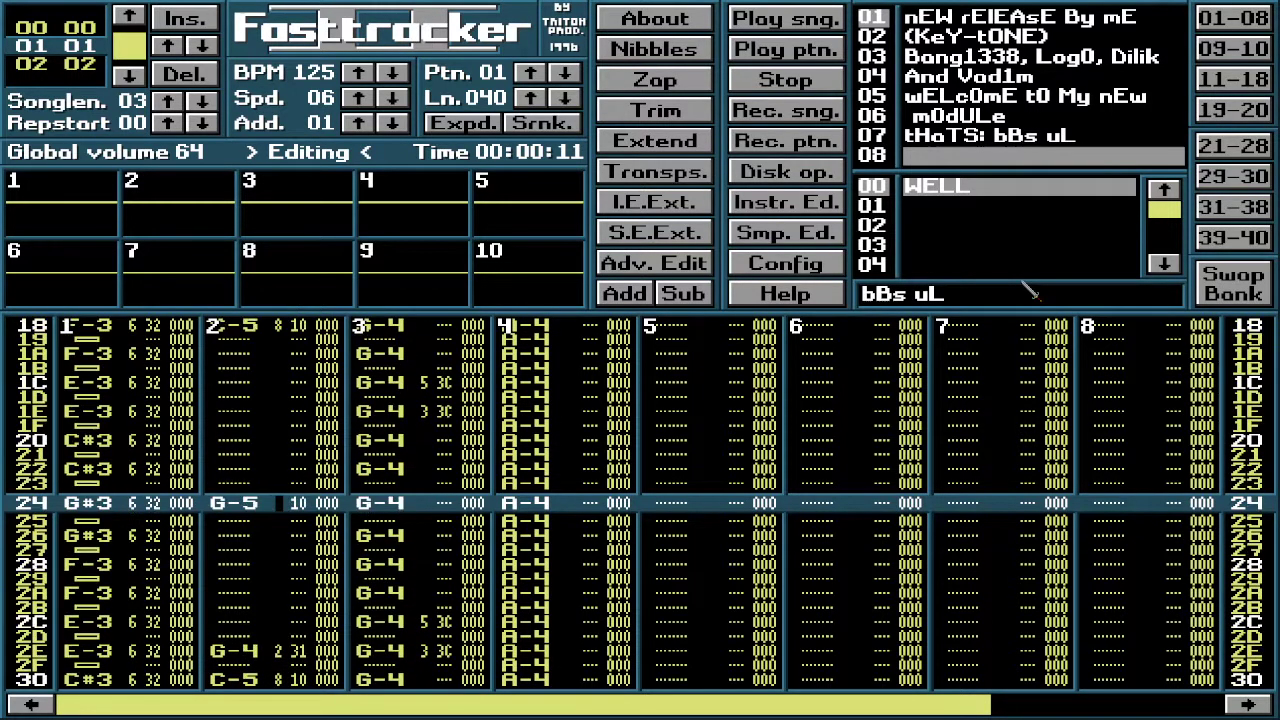
pyautogui.press('Delete')
pyautogui.press('Right')
# Step: Clear the instrument and volume values of the G-5 note in row 3C of channel 2
pyautogui.press('Down')
pyautogui.press('Down')
pyautogui.press('Down')
pyautogui.press('Down')
pyautogui.press('Down')
pyautogui.press('Down')
pyautogui.press('Down')
pyautogui.press('Down')
pyautogui.press('Down')
pyautogui.press('Down')
pyautogui.press('Down')
pyautogui.press('Down')
pyautogui.press('Down')
pyautogui.press('Down')
pyautogui.press('Down')
pyautogui.press('Down')
pyautogui.press('Down')
pyautogui.press('Down')
pyautogui.press('Down')
pyautogui.press('Down')
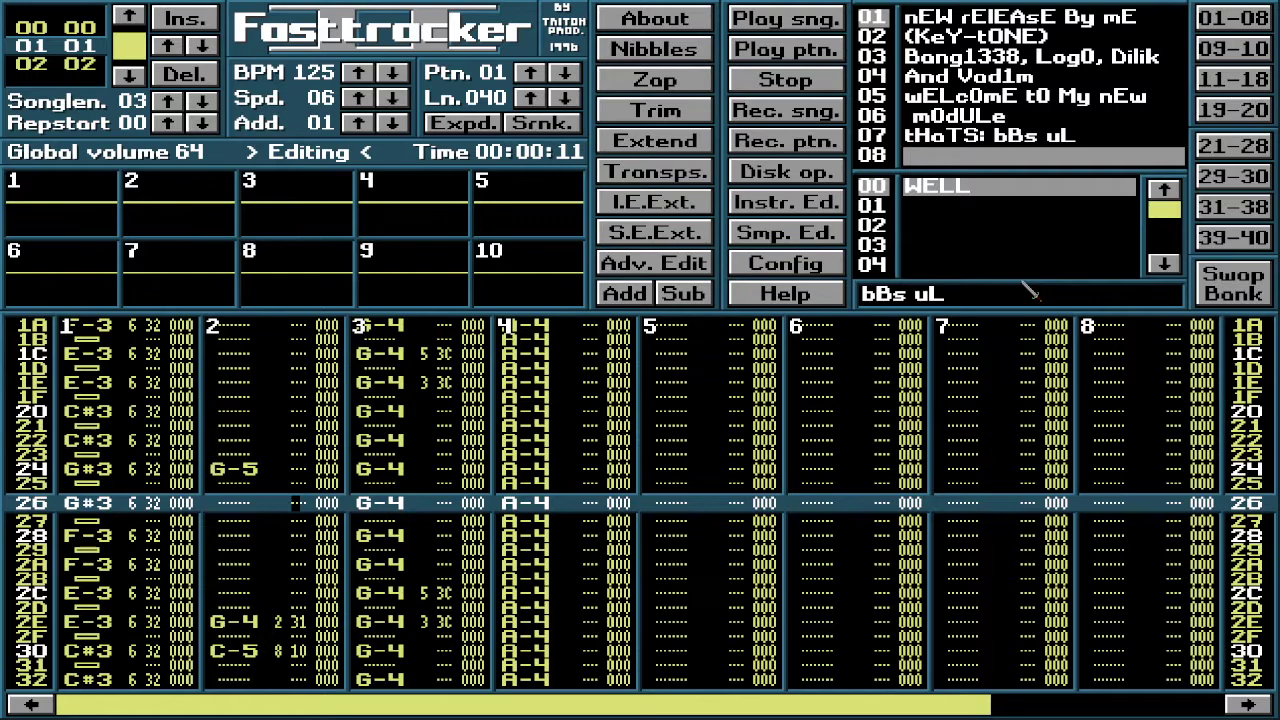
pyautogui.press('Left')
pyautogui.press('Down')
pyautogui.press('Down')
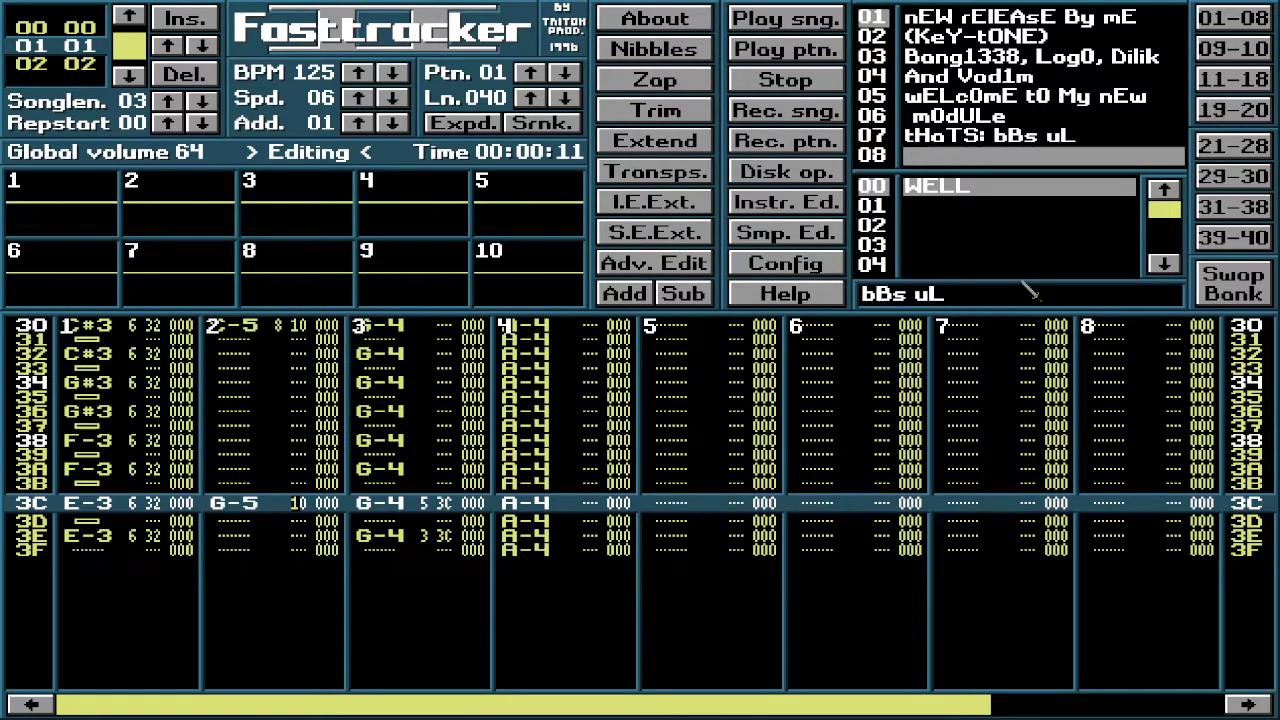
pyautogui.press('Delete')
pyautogui.press('Right')
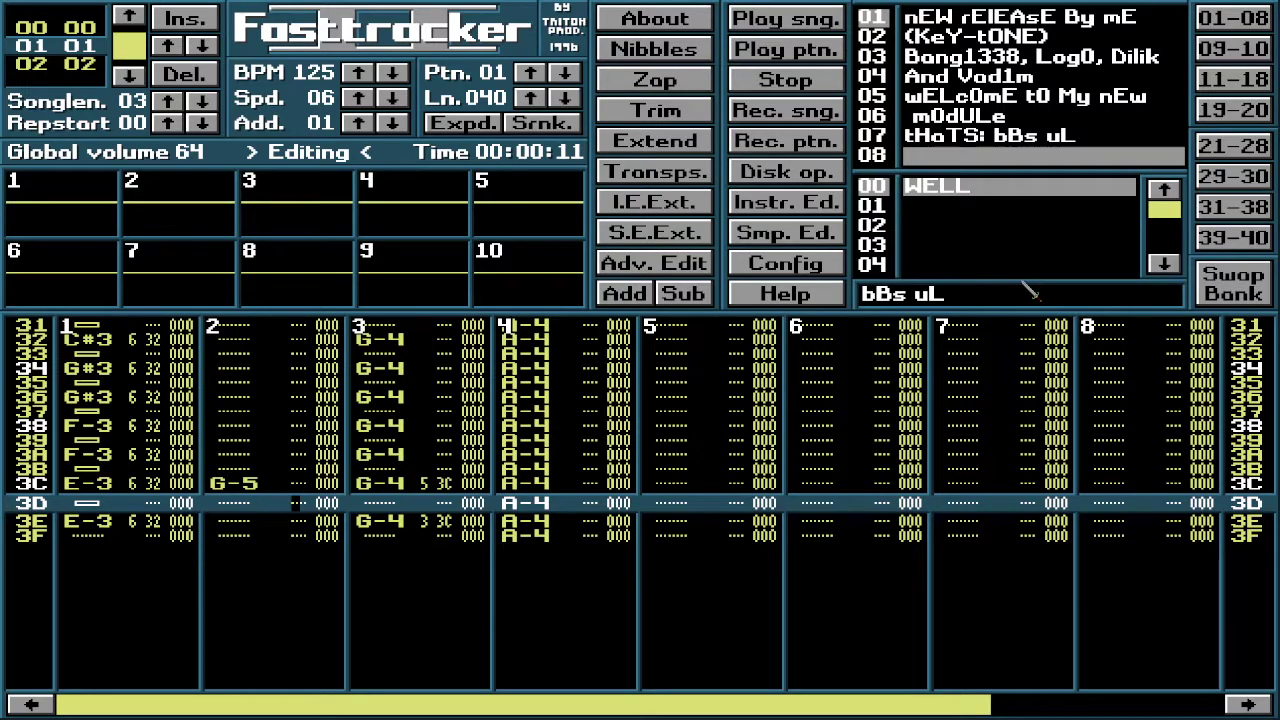
# Step: Return to channel 1 and play pattern 01 to hear the edits
pyautogui.press('Left')
pyautogui.press('Left')
pyautogui.press('Left')
pyautogui.press('Left')
pyautogui.press('Left')
pyautogui.press('Left')
pyautogui.press('Left')
pyautogui.press('Left')
pyautogui.press('Right')
pyautogui.press('Control_R')
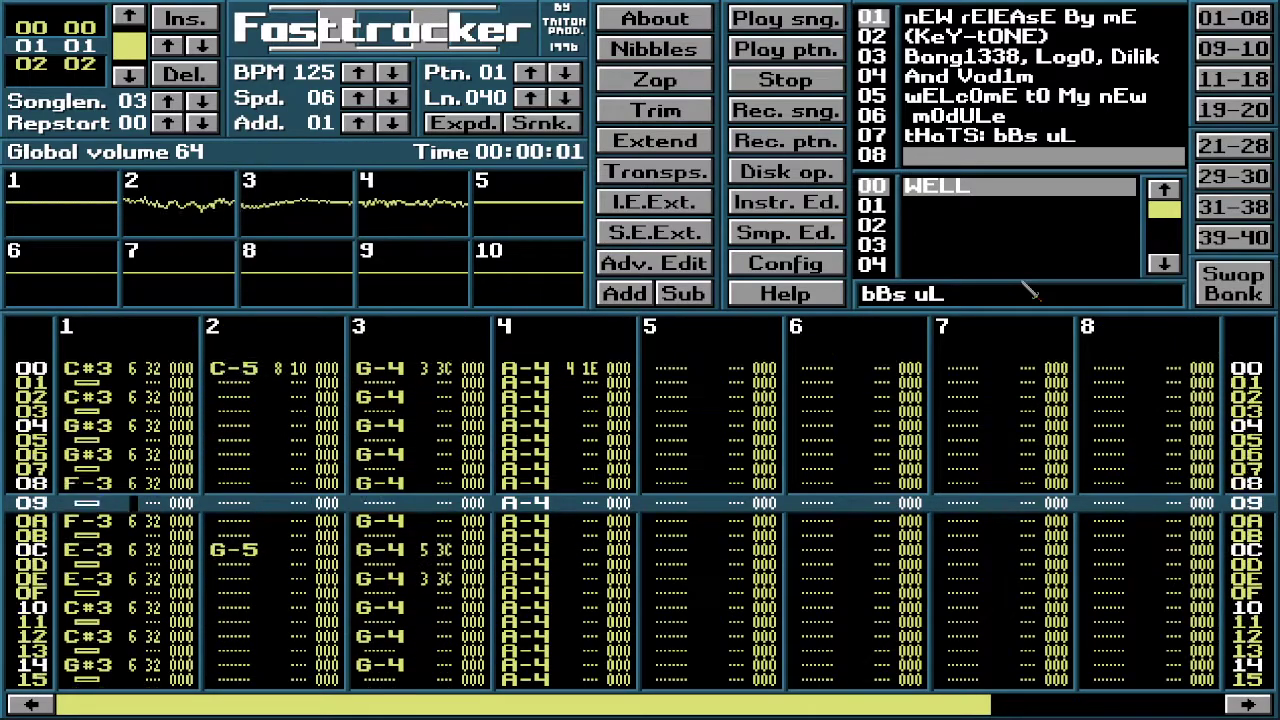
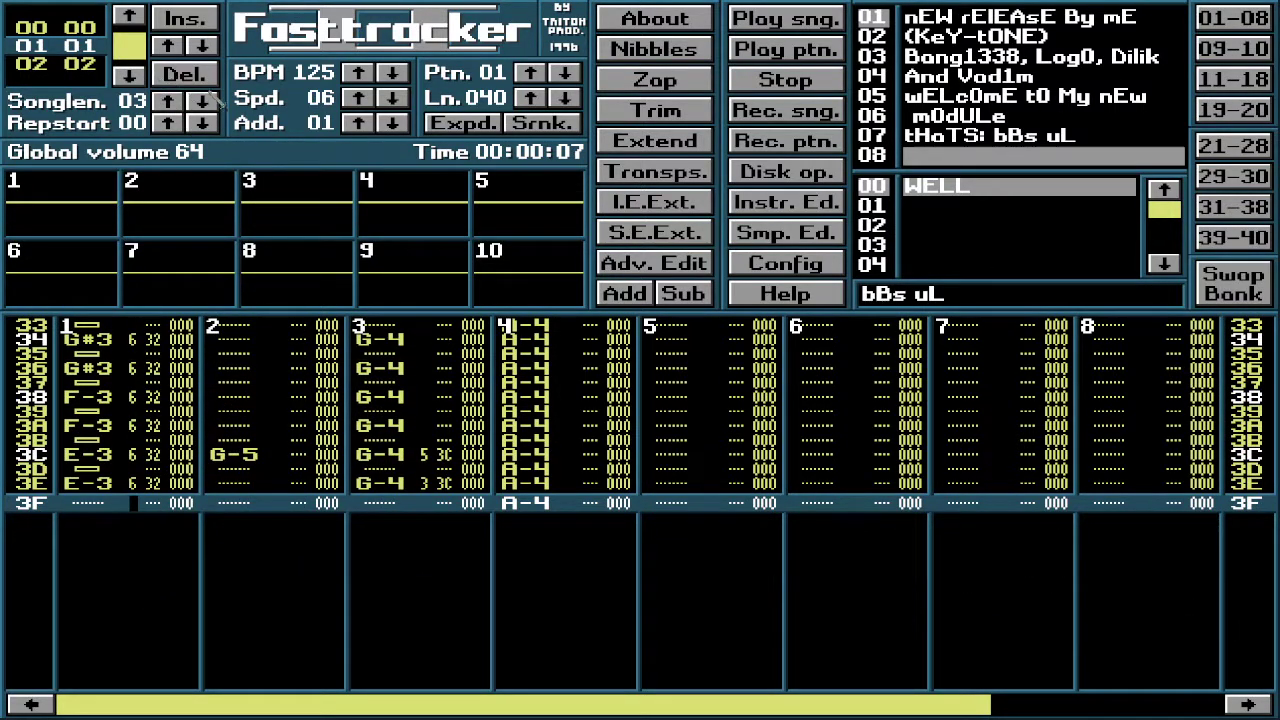
# Step: Go to pattern 02 and clear the 00 volume values in rows 00 to 2F of channels 5 to 10
pyautogui.click(137, 79)
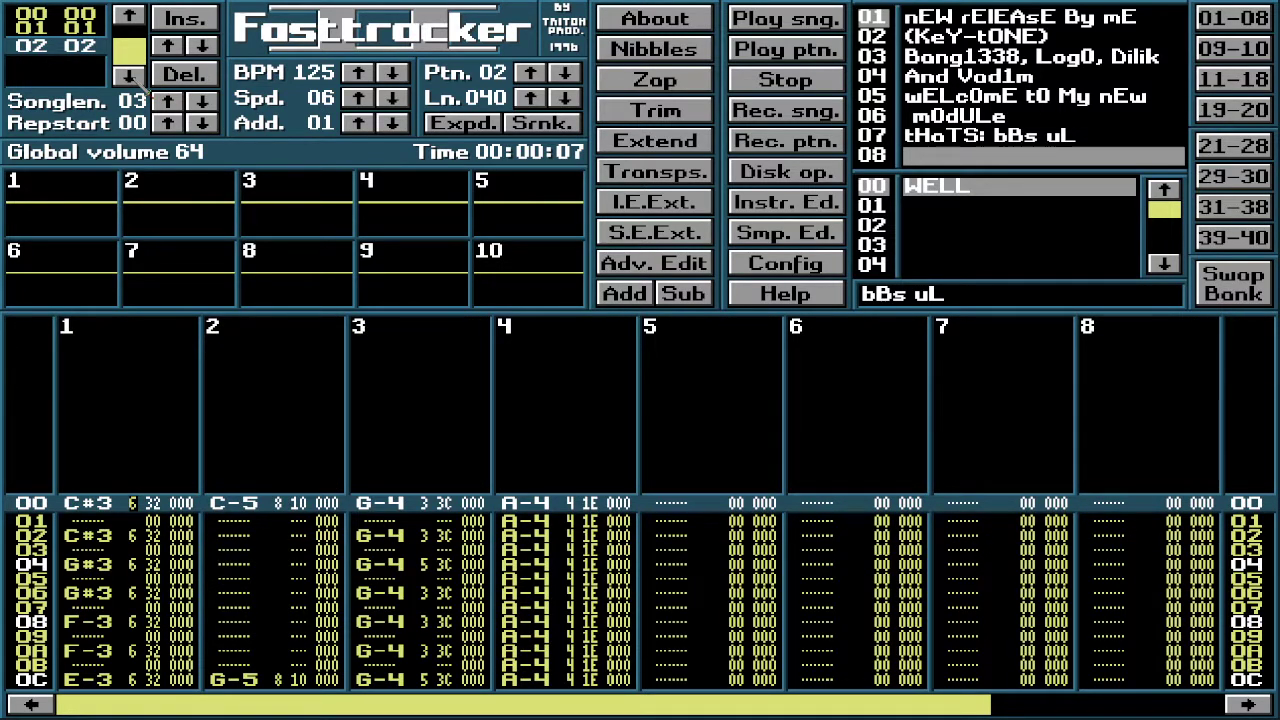
pyautogui.scroll(-17, 735, 488)
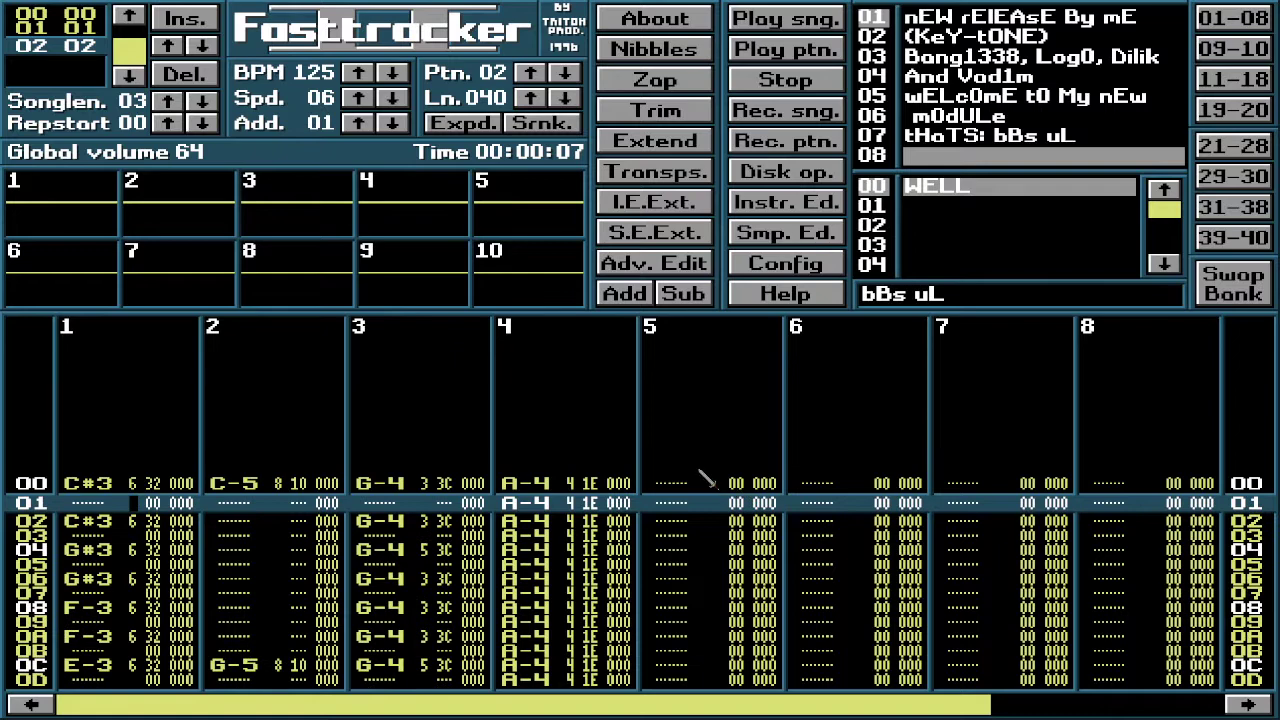
pyautogui.scroll(4, 706, 476)
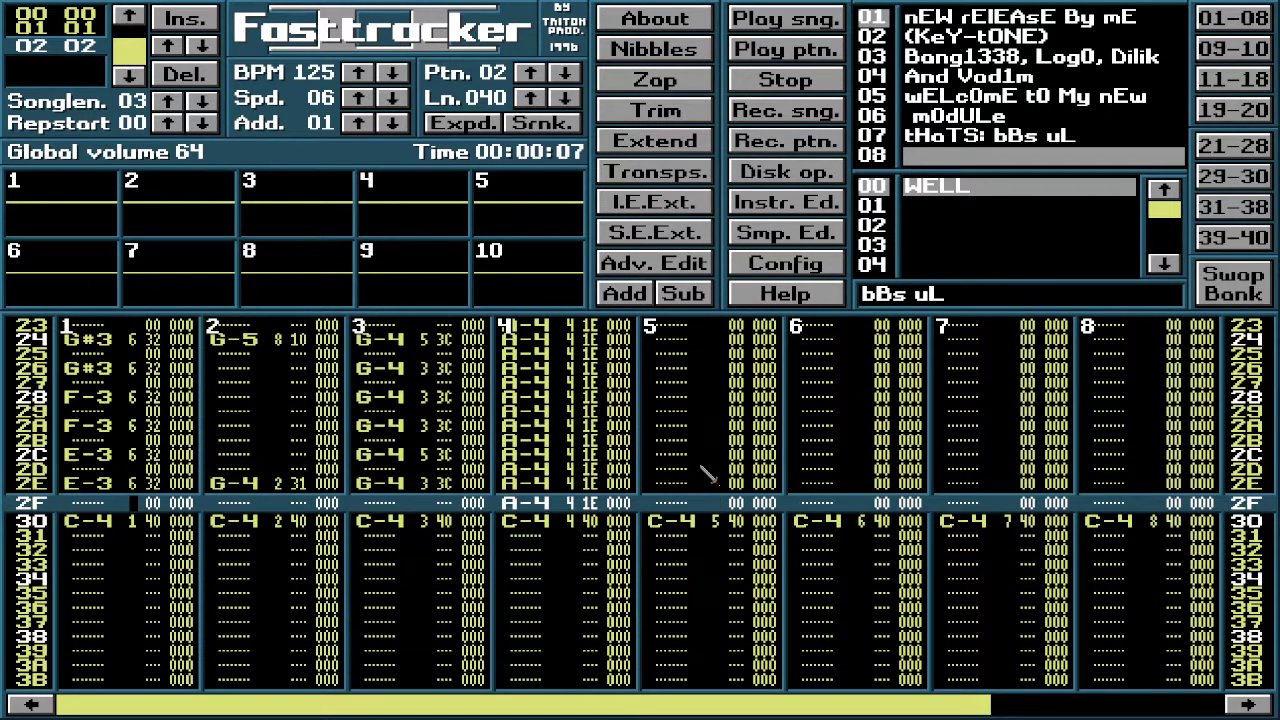
pyautogui.moveTo(717, 506); pyautogui.dragTo(1262, 312)
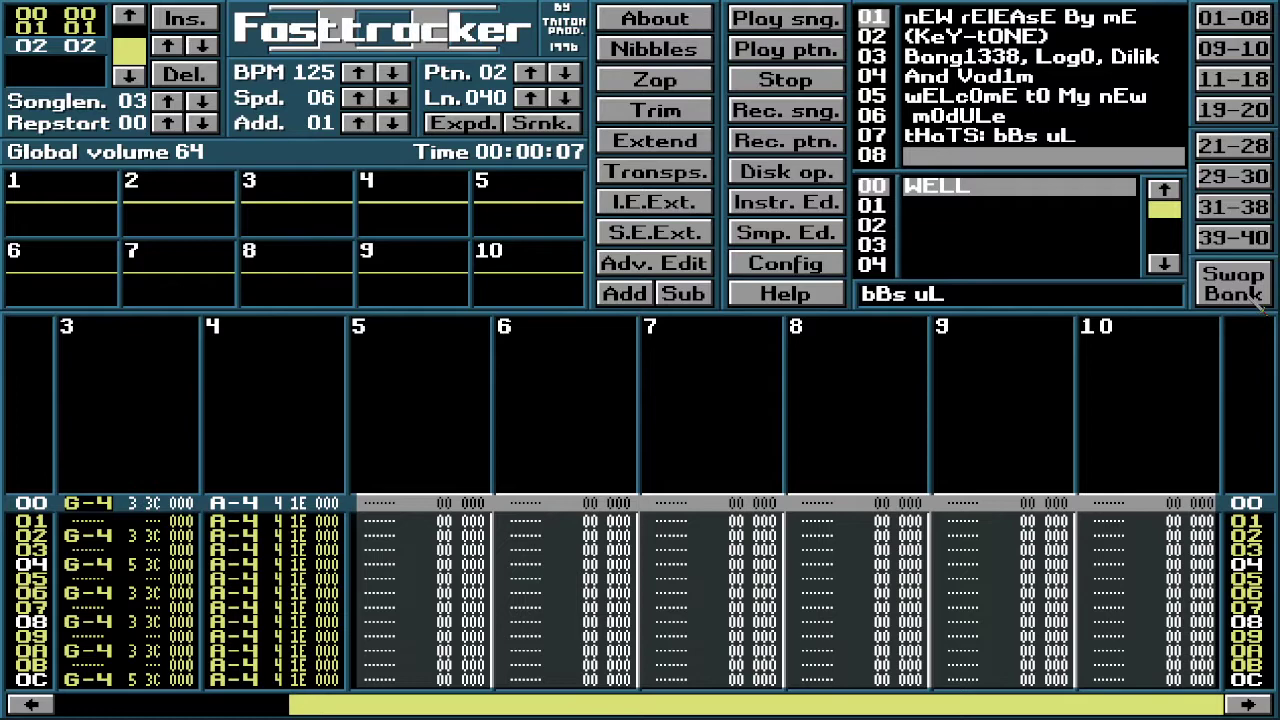
pyautogui.hotkey('alt', 'F3')
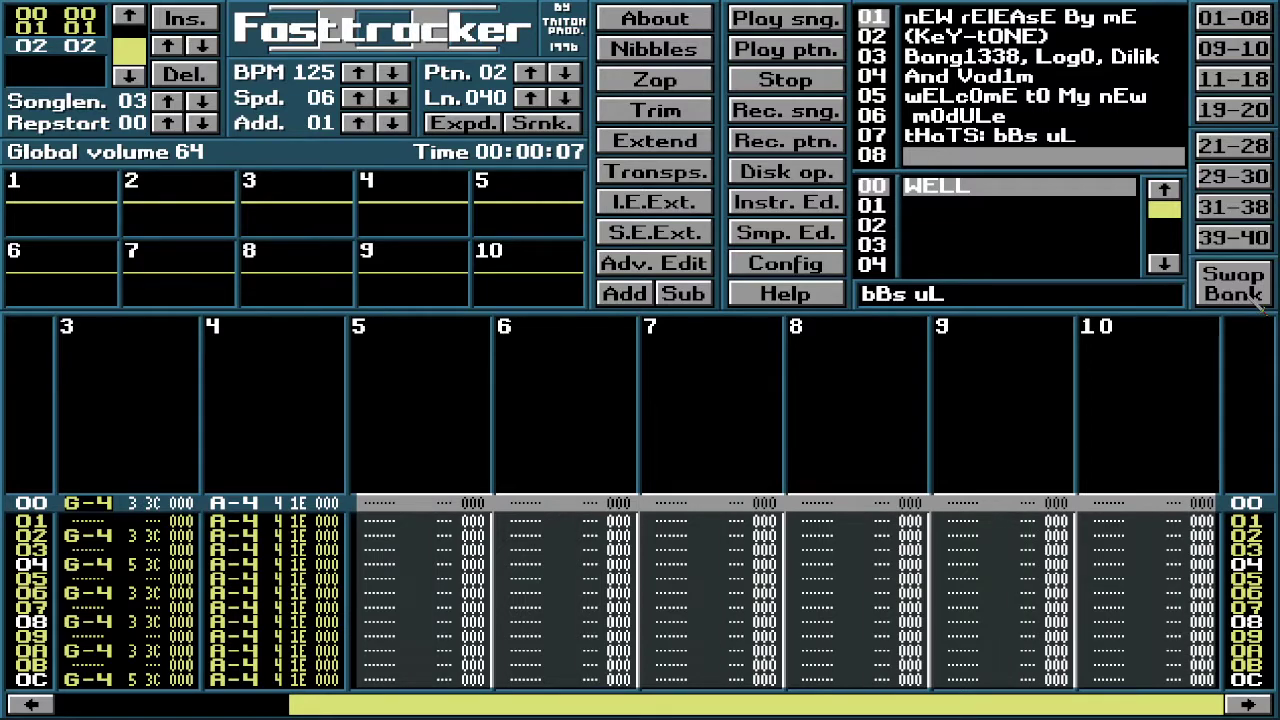
pyautogui.click(923, 474)
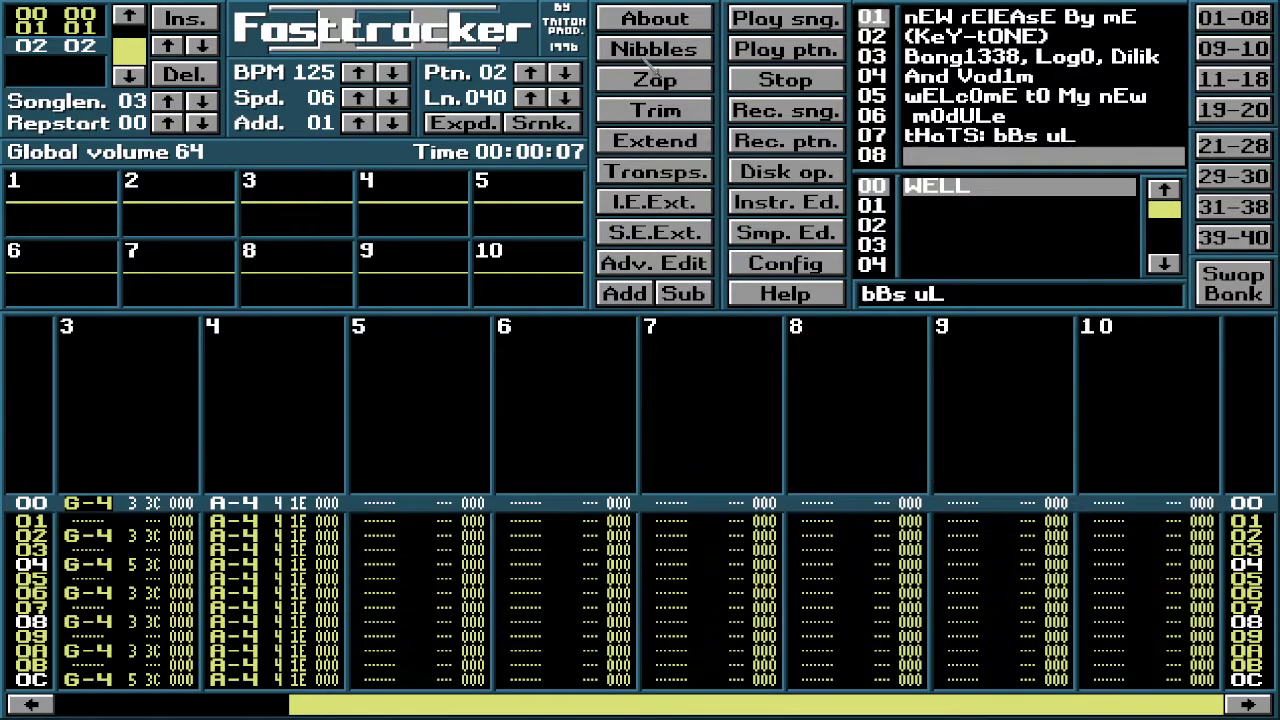
# Step: Calculate the module's trim savings with and without removing unused channels, without trimming it
pyautogui.click(666, 114)
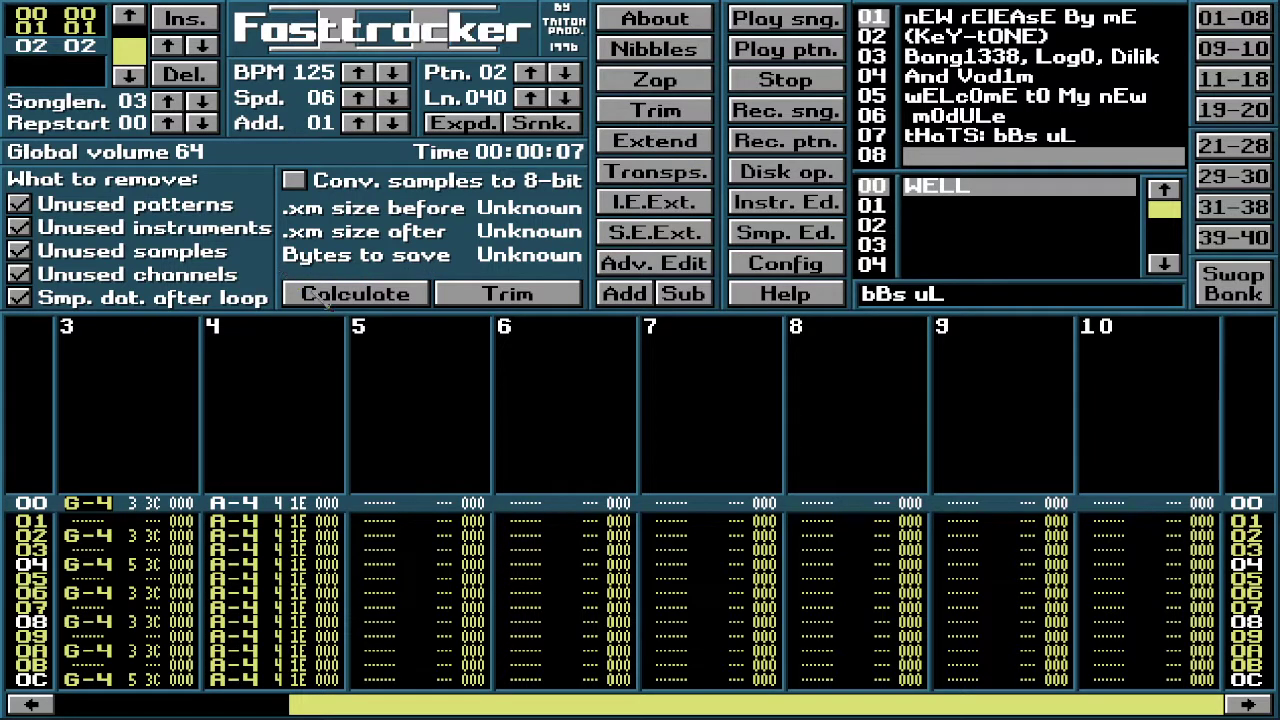
pyautogui.click(325, 300)
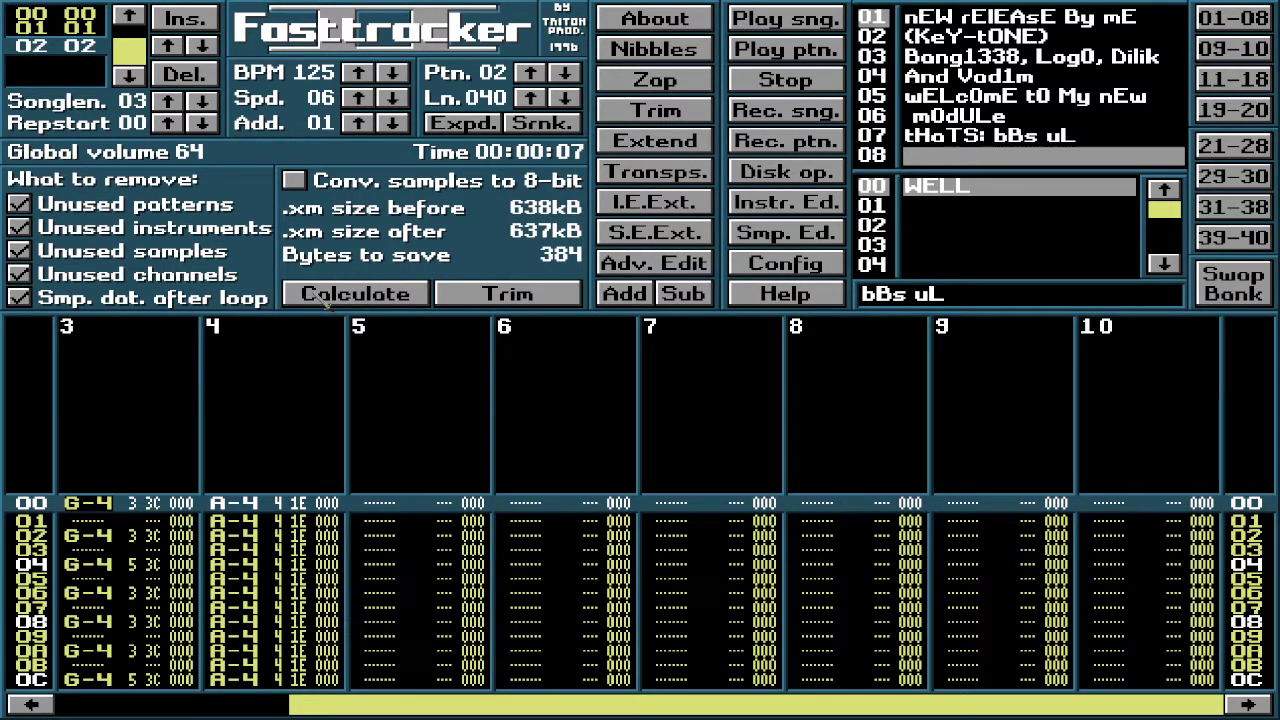
pyautogui.click(19, 274)
pyautogui.click(340, 303)
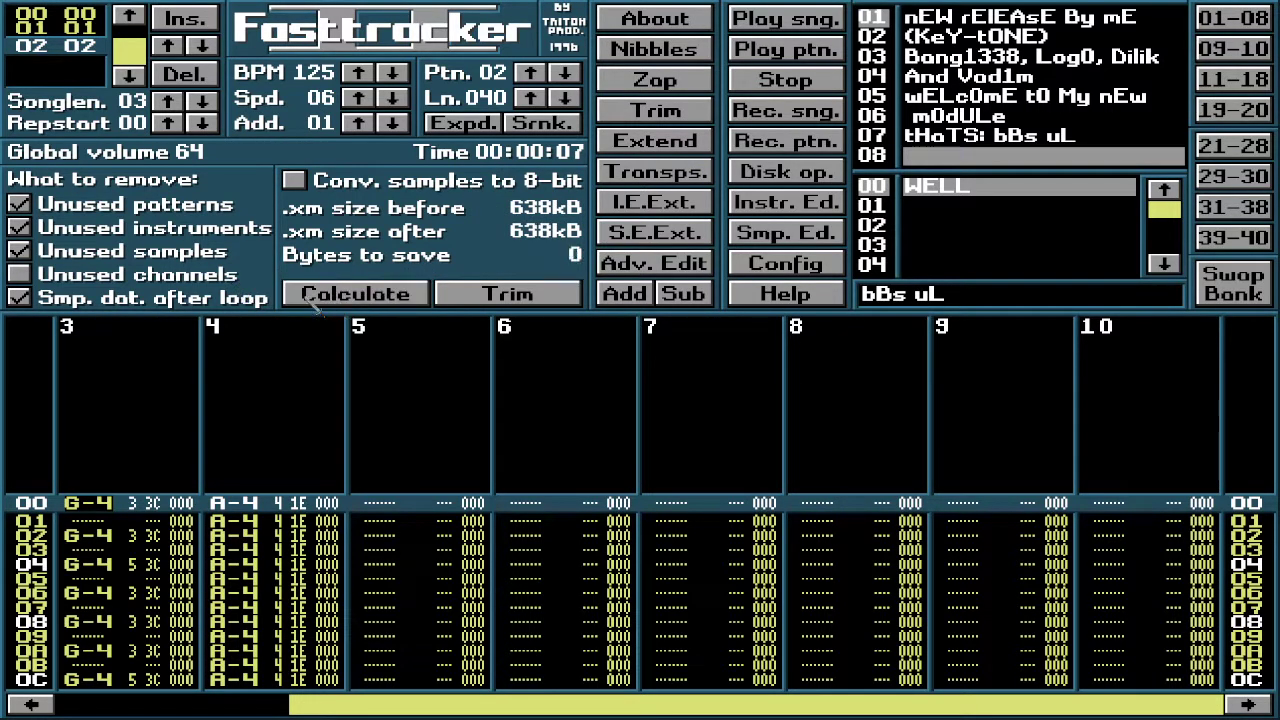
pyautogui.click(176, 276)
pyautogui.click(322, 300)
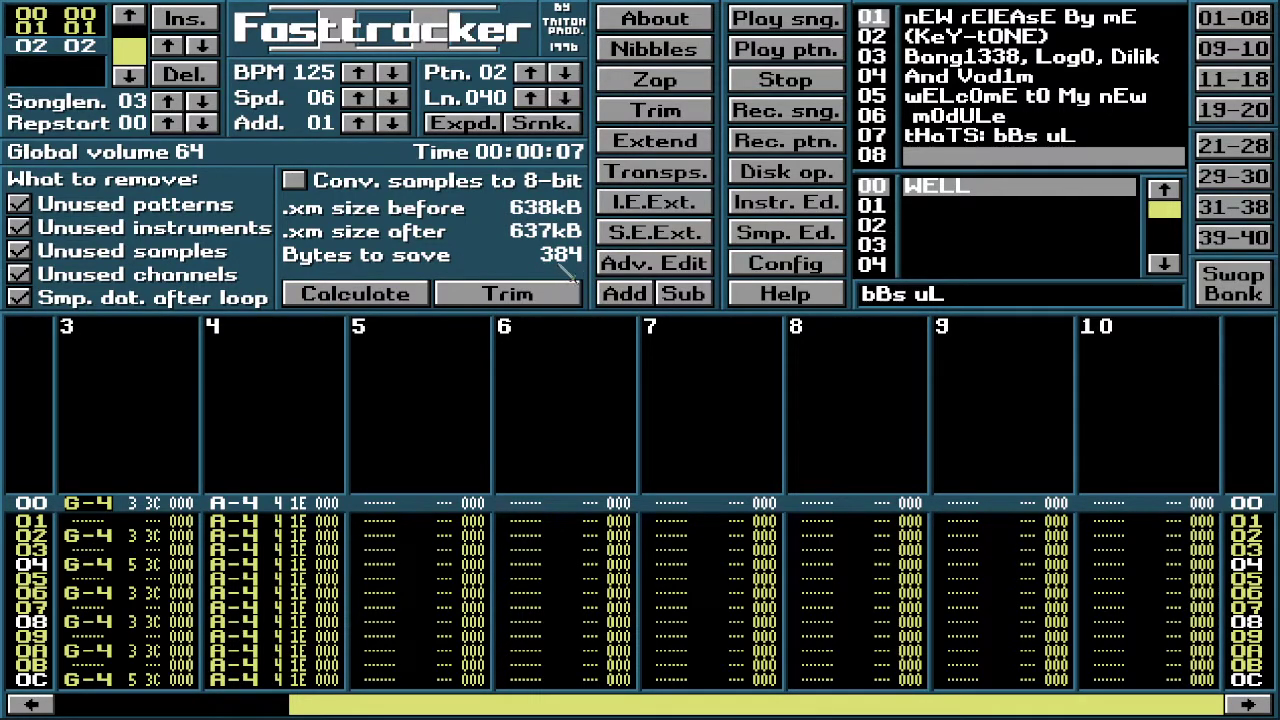
pyautogui.click(640, 118)
# Step: Clear the repeated instrument and volume values from the channel 4 A-4 notes below row 00 in pattern 02, keeping the notes
pyautogui.scroll(-20, 555, 337)
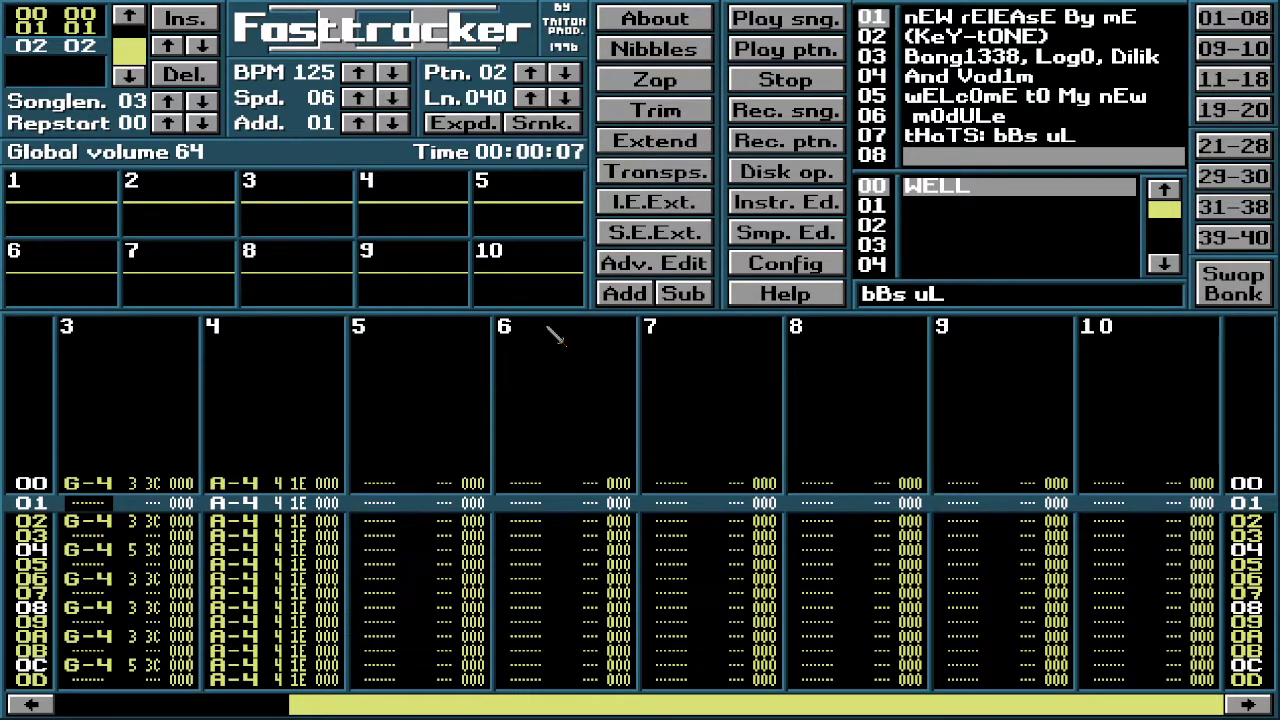
pyautogui.hotkey('shift', 'Tab')
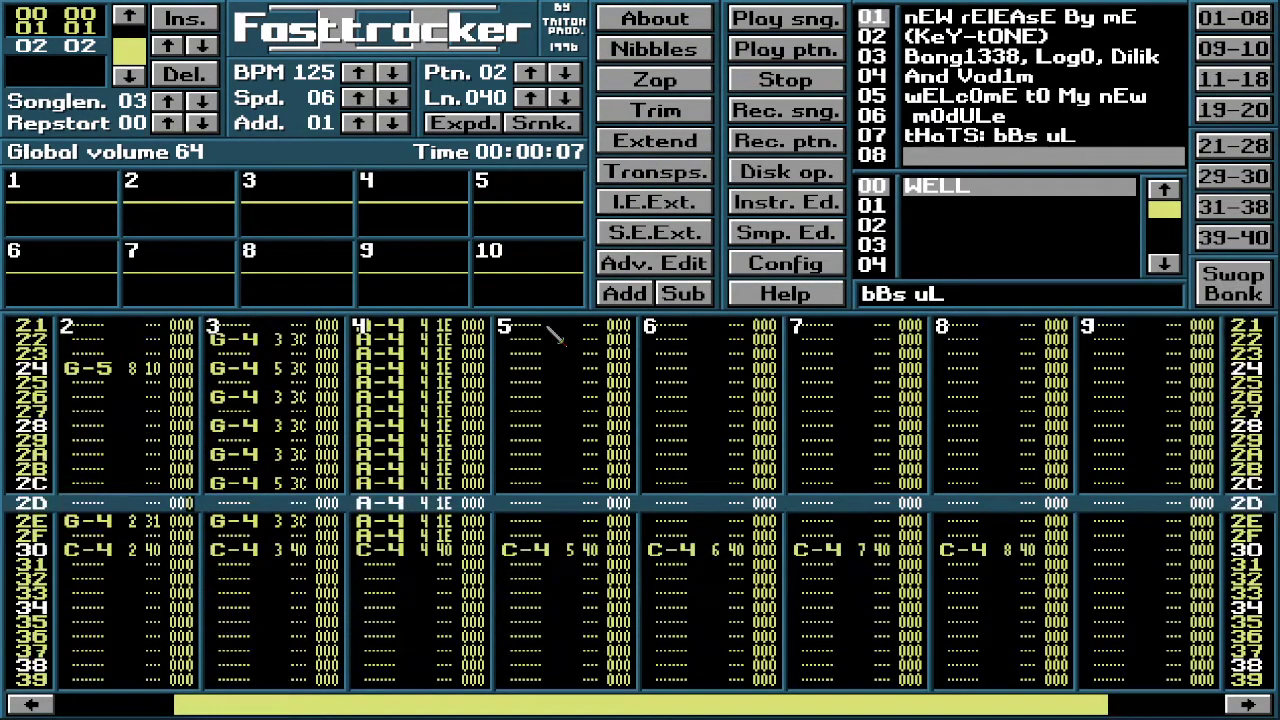
pyautogui.scroll(1, 555, 337)
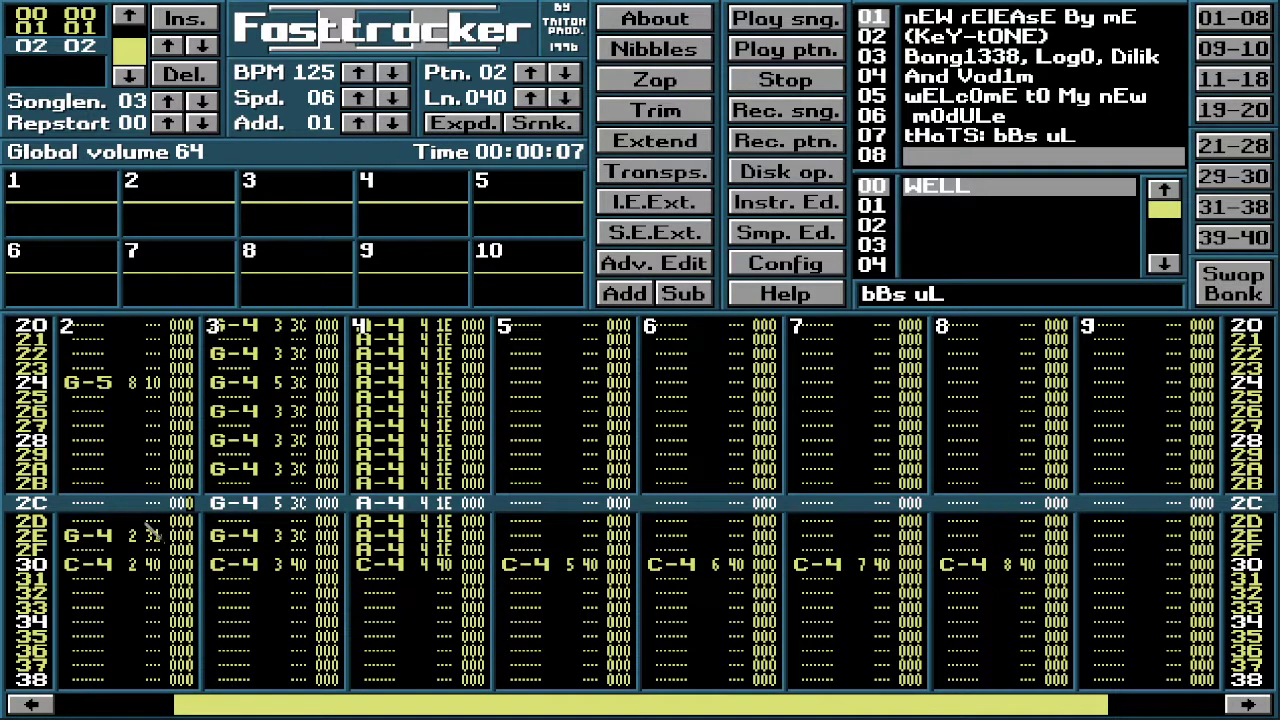
pyautogui.click(134, 18)
pyautogui.moveTo(425, 510); pyautogui.dragTo(420, 436)
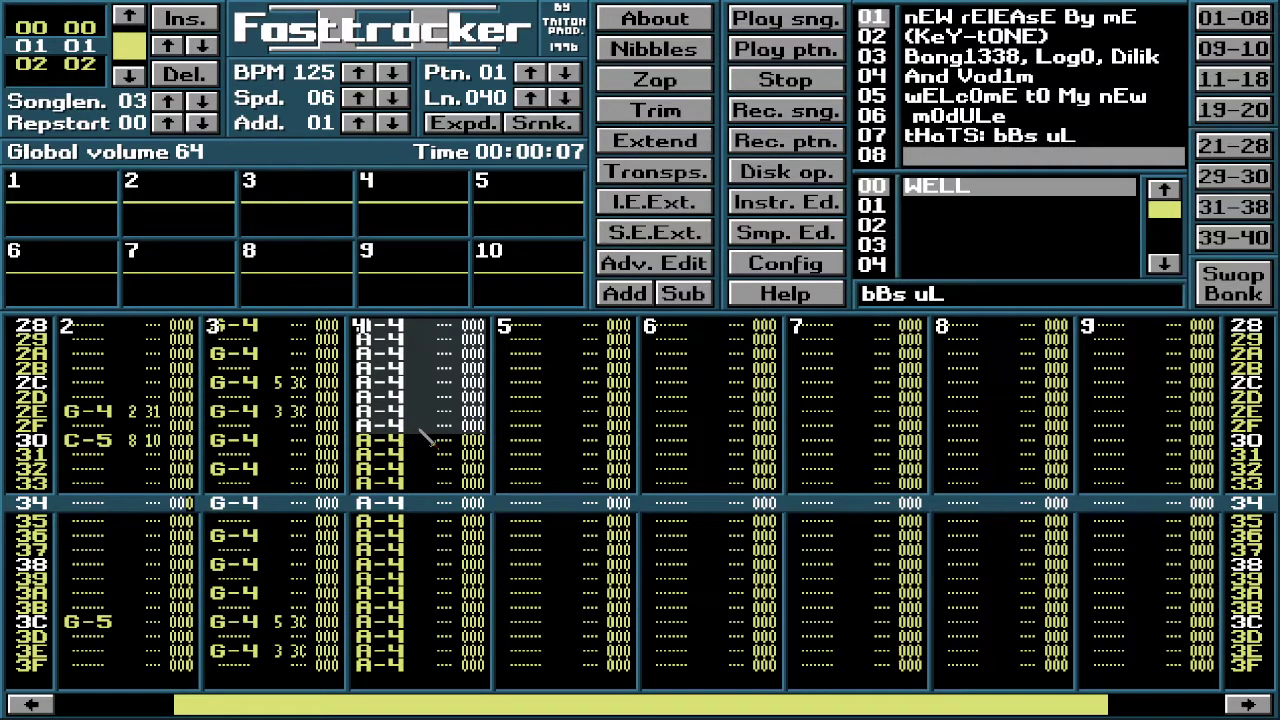
pyautogui.click(77, 64)
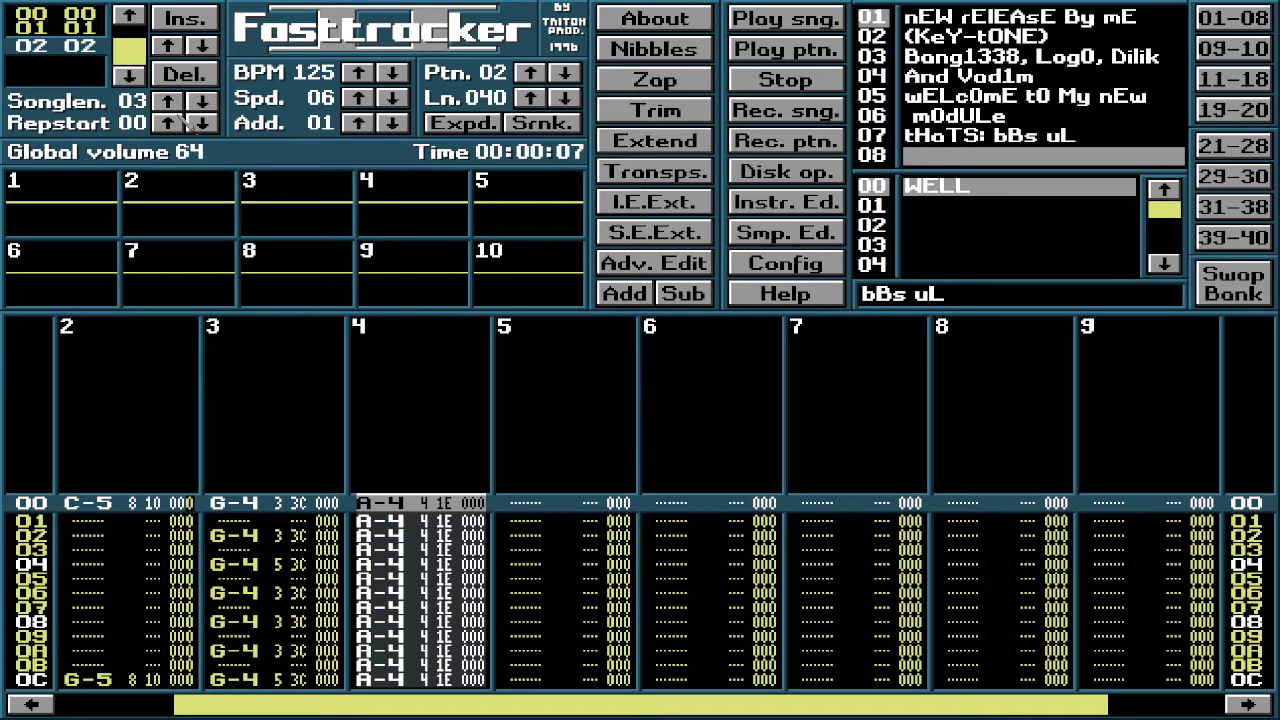
pyautogui.hotkey('shift', 'Tab')
pyautogui.press('Right')
pyautogui.press('Right')
pyautogui.press('Right')
pyautogui.press('Right')
pyautogui.press('Right')
pyautogui.press('Right')
pyautogui.press('Right')
pyautogui.press('Right')
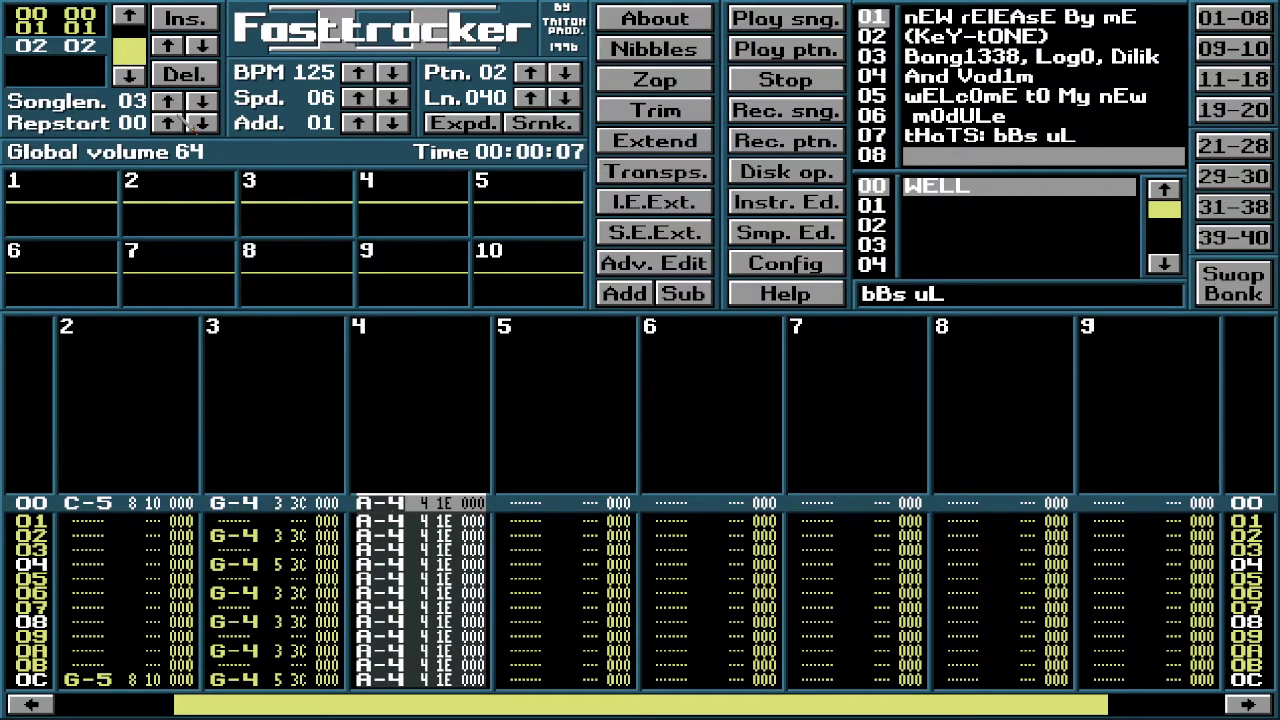
pyautogui.hotkey('alt', 'F3')
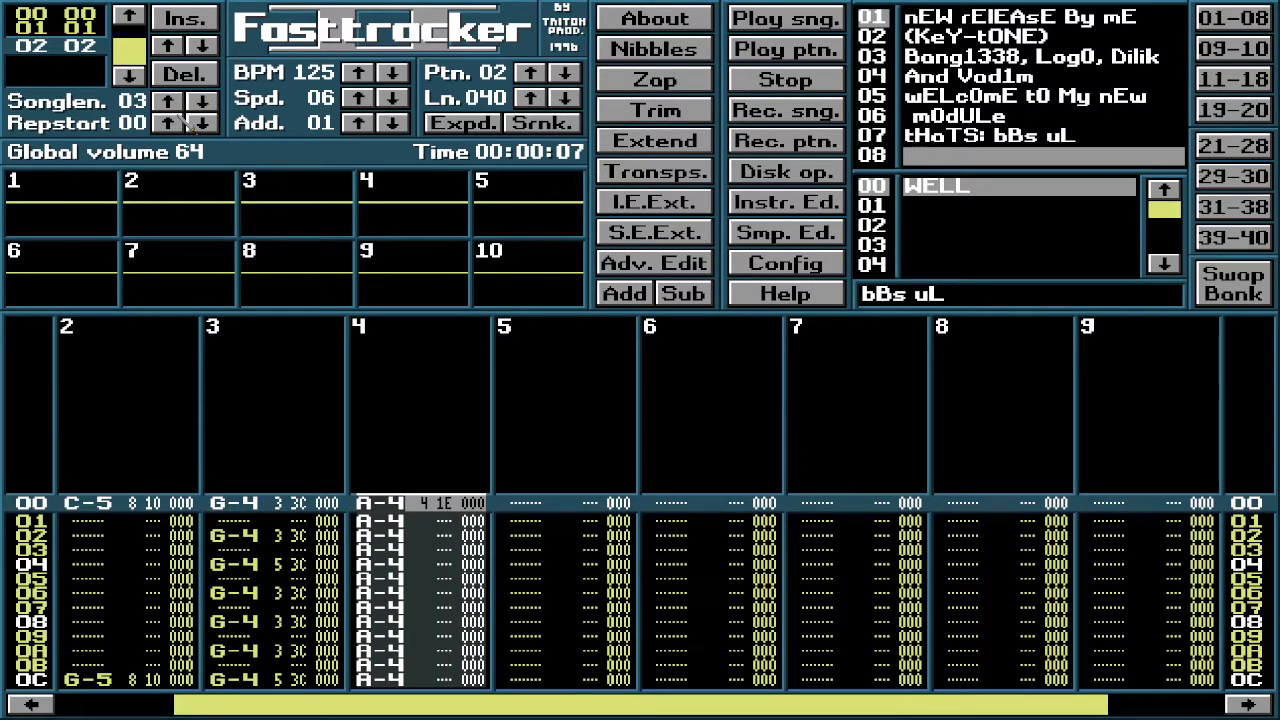
# Step: Clear only the instrument number of the C-4 note in row 30 of channel 4 in pattern 02
pyautogui.press('Down')
pyautogui.press('Down')
pyautogui.press('Down')
pyautogui.press('Down')
pyautogui.press('Down')
pyautogui.press('Down')
pyautogui.press('Down')
pyautogui.press('Down')
pyautogui.press('Down')
pyautogui.press('Down')
pyautogui.press('Down')
pyautogui.press('Down')
pyautogui.press('Down')
pyautogui.press('Down')
pyautogui.press('Down')
pyautogui.press('Down')
pyautogui.press('Down')
pyautogui.press('Down')
pyautogui.press('Down')
pyautogui.press('Down')
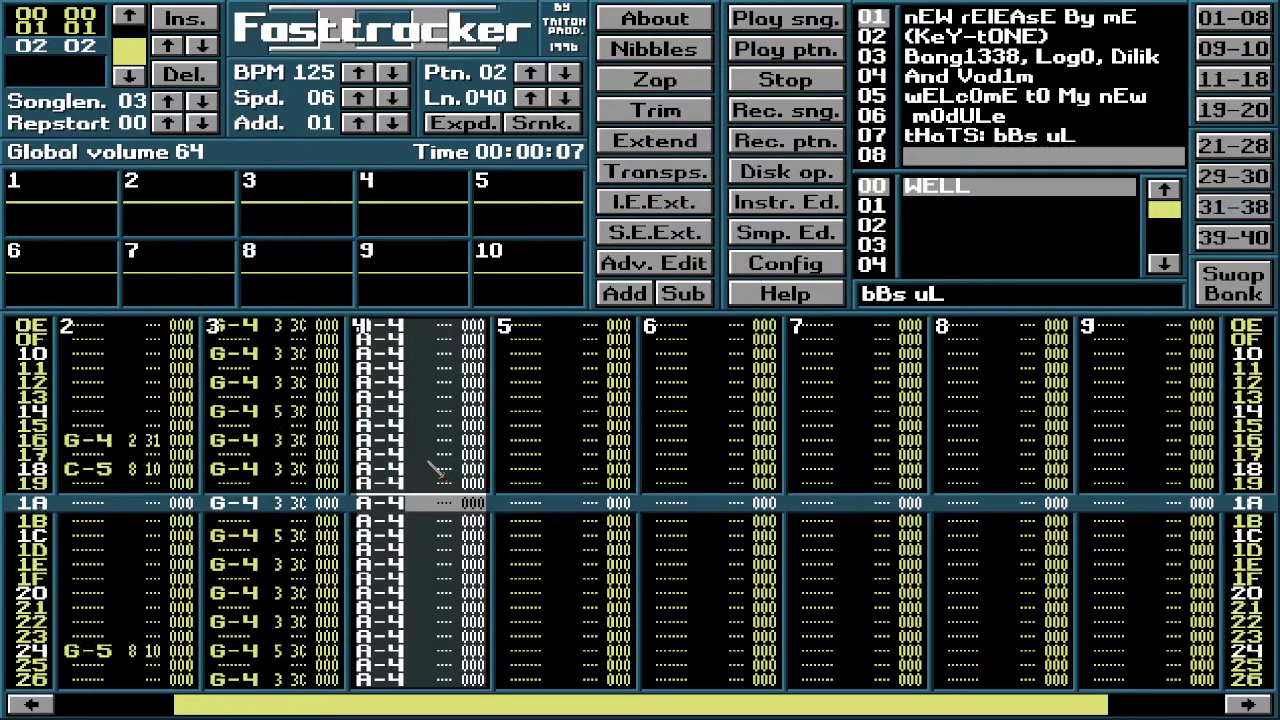
pyautogui.press('Down')
pyautogui.press('Down')
pyautogui.press('Down')
pyautogui.press('Down')
pyautogui.press('Down')
pyautogui.press('Down')
pyautogui.press('Down')
pyautogui.press('Down')
pyautogui.press('Down')
pyautogui.press('Down')
pyautogui.press('Down')
pyautogui.press('Down')
pyautogui.press('Down')
pyautogui.press('Down')
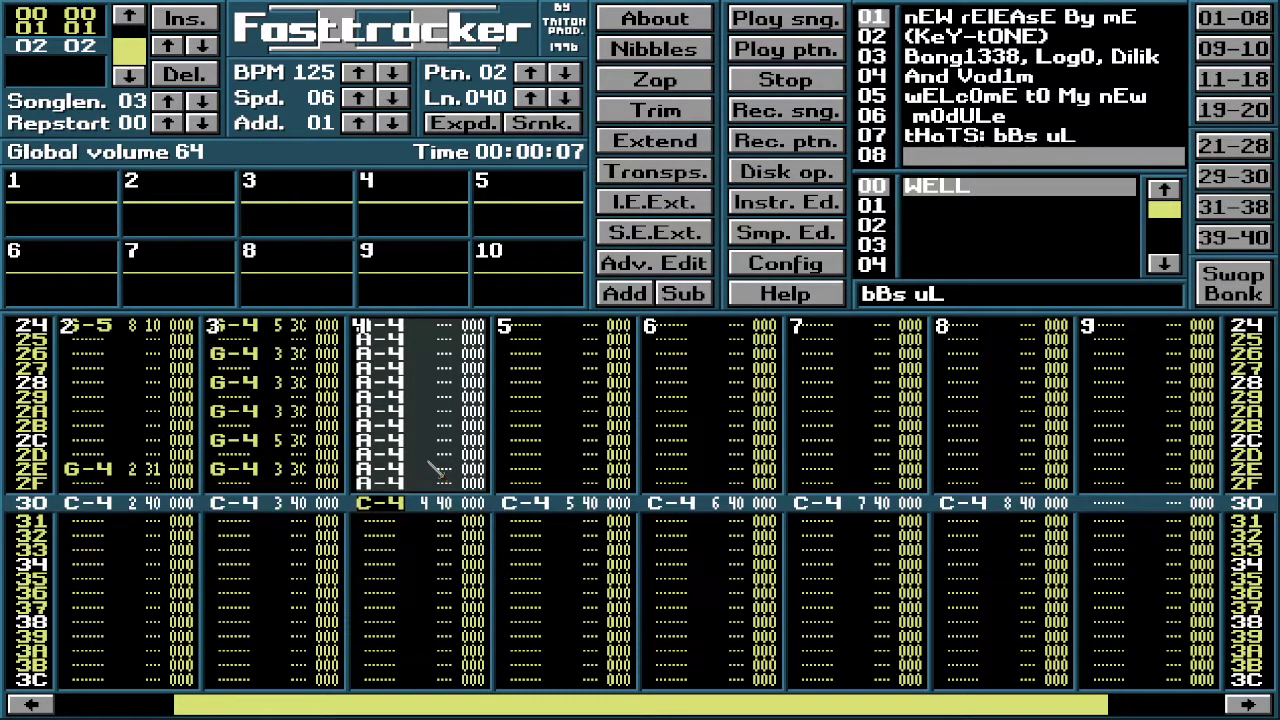
pyautogui.press('Right')
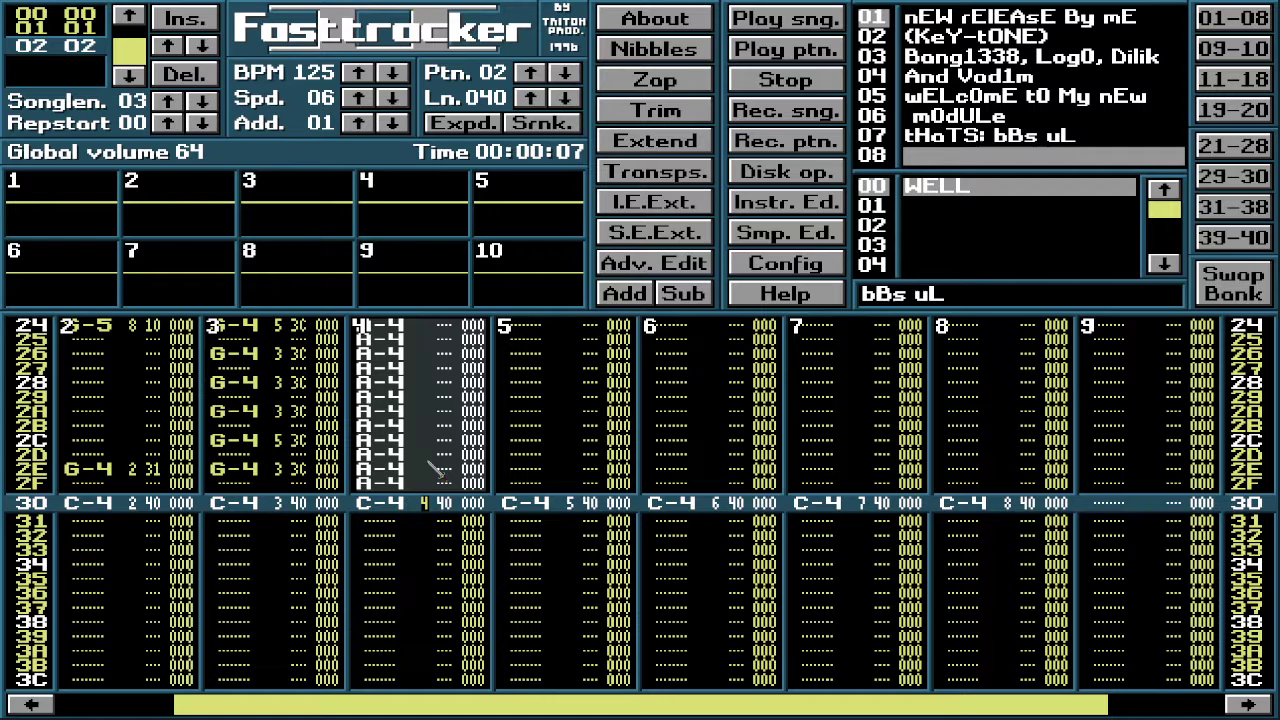
pyautogui.press('space')
pyautogui.press('Delete')
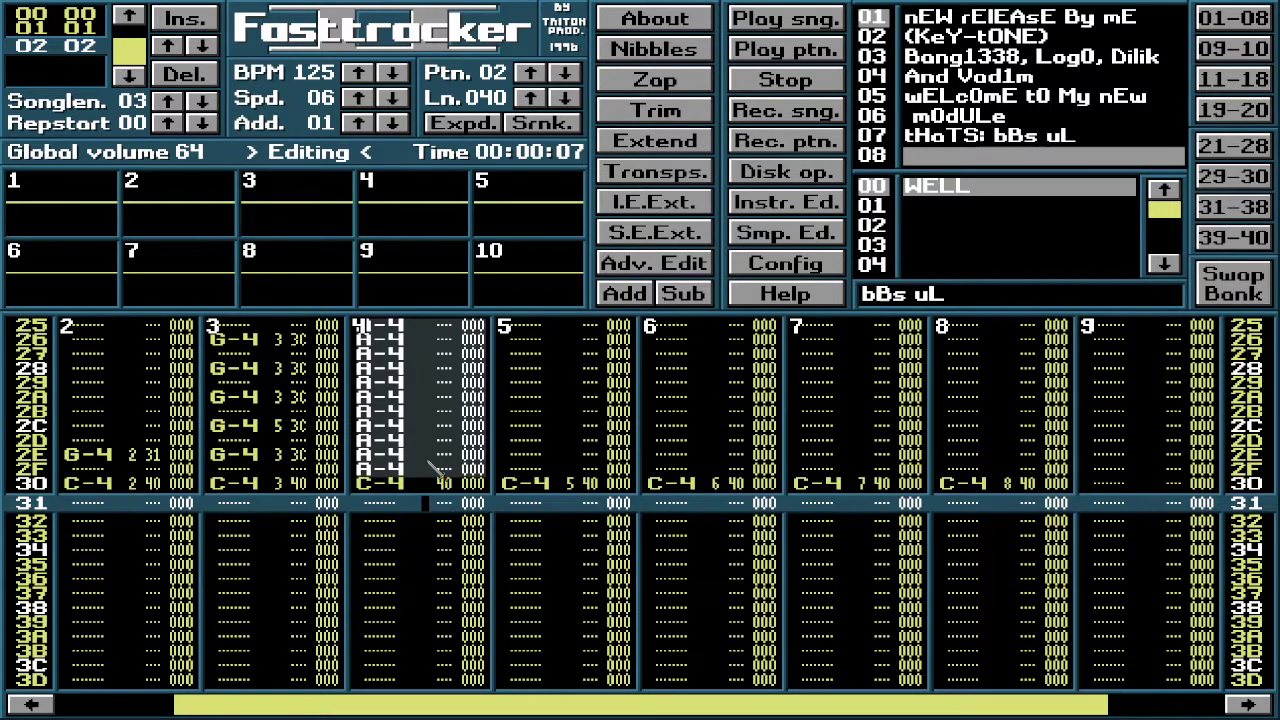
pyautogui.click(432, 468)
pyautogui.press('Up')
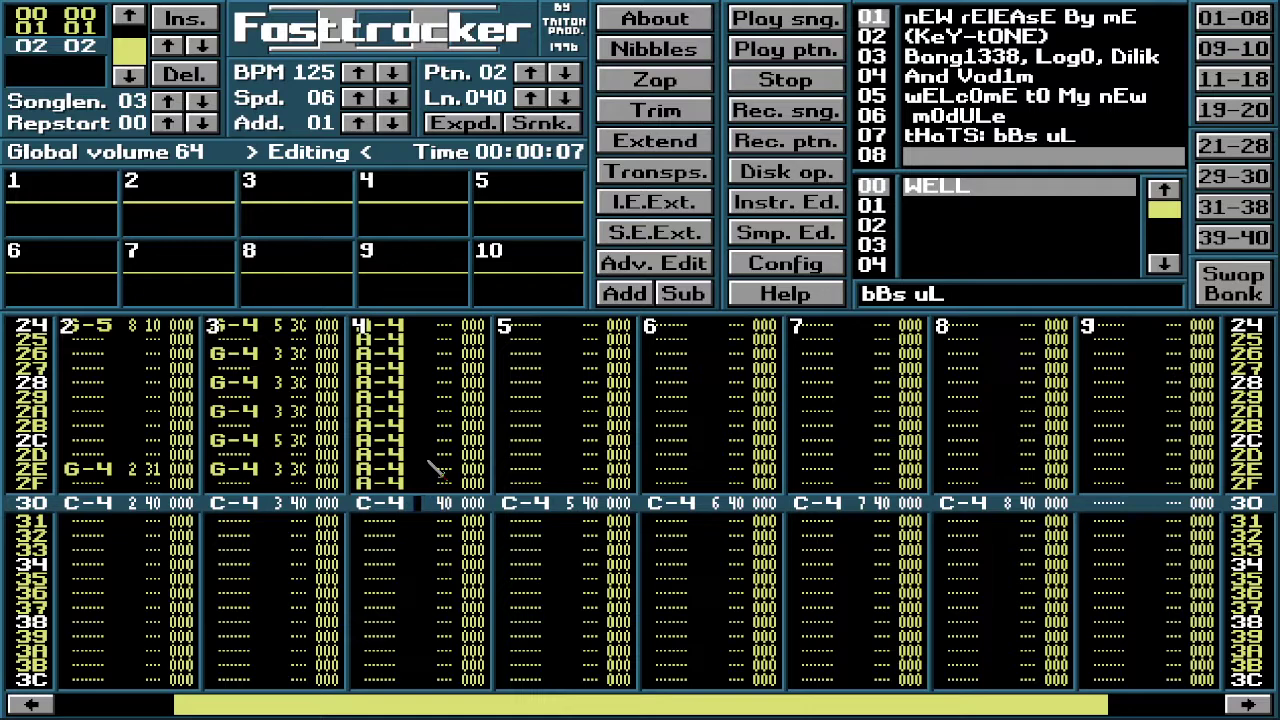
# Step: Clear the repeated instrument and volume values from the channel 2 G-5 note in row 0C
pyautogui.hotkey('shift', 'Tab')
pyautogui.hotkey('shift', 'Tab')
pyautogui.hotkey('shift', 'Tab')
pyautogui.press('Left')
pyautogui.press('Left')
pyautogui.press('Left')
pyautogui.press('Left')
pyautogui.press('Left')
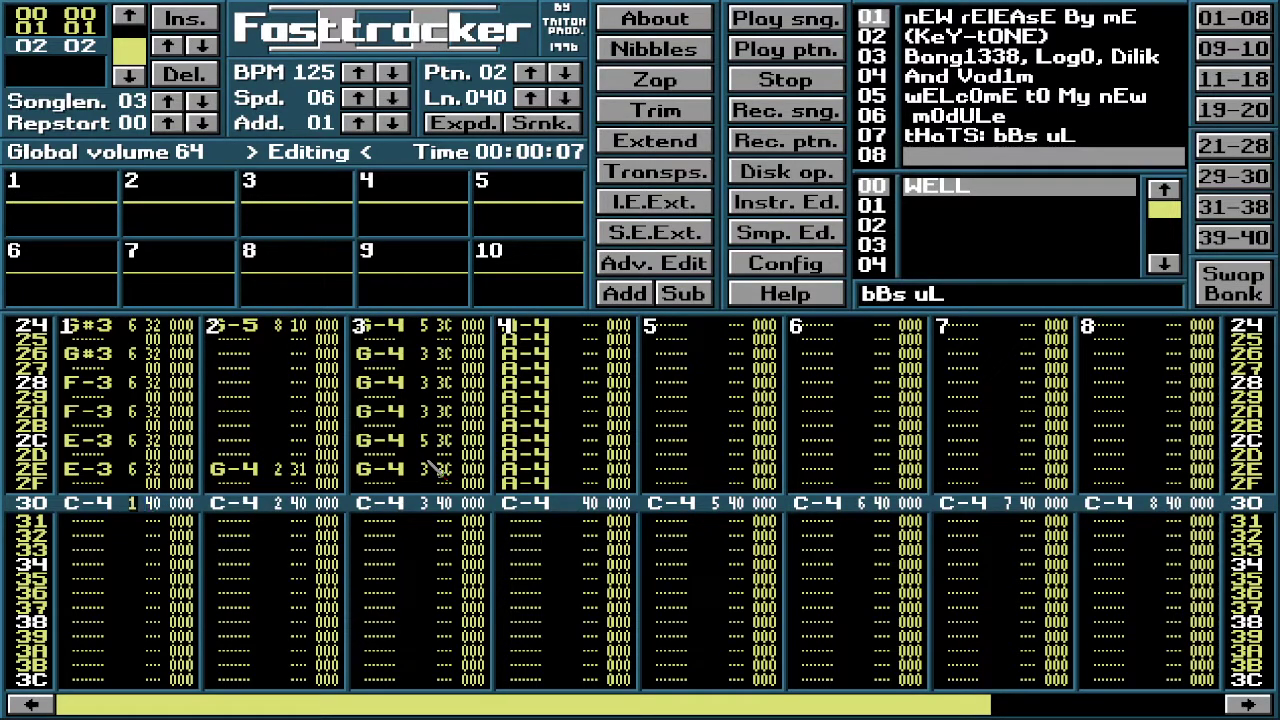
pyautogui.press('Tab')
pyautogui.press('Up')
pyautogui.press('Up')
pyautogui.press('Up')
pyautogui.press('Up')
pyautogui.press('Up')
pyautogui.press('Up')
pyautogui.press('Up')
pyautogui.press('Up')
pyautogui.press('Up')
pyautogui.press('Up')
pyautogui.press('Up')
pyautogui.press('Up')
pyautogui.press('Up')
pyautogui.press('Up')
pyautogui.press('Up')
pyautogui.press('Up')
pyautogui.press('Up')
pyautogui.press('Up')
pyautogui.press('Up')
pyautogui.press('Up')
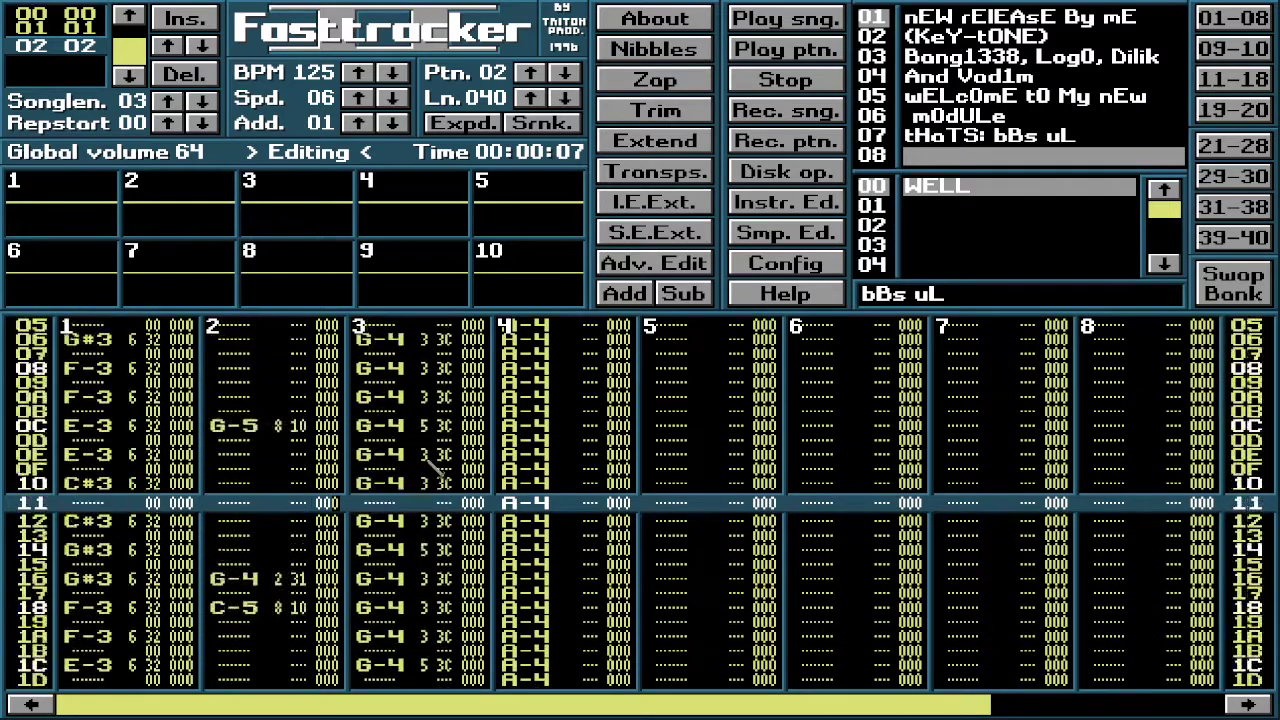
pyautogui.press('Down')
pyautogui.press('Down')
pyautogui.press('Down')
pyautogui.press('Down')
pyautogui.press('Down')
pyautogui.press('Down')
pyautogui.press('Down')
pyautogui.press('Down')
pyautogui.press('Left')
pyautogui.press('Left')
pyautogui.press('Left')
pyautogui.press('Left')
pyautogui.press('Left')
pyautogui.press('Left')
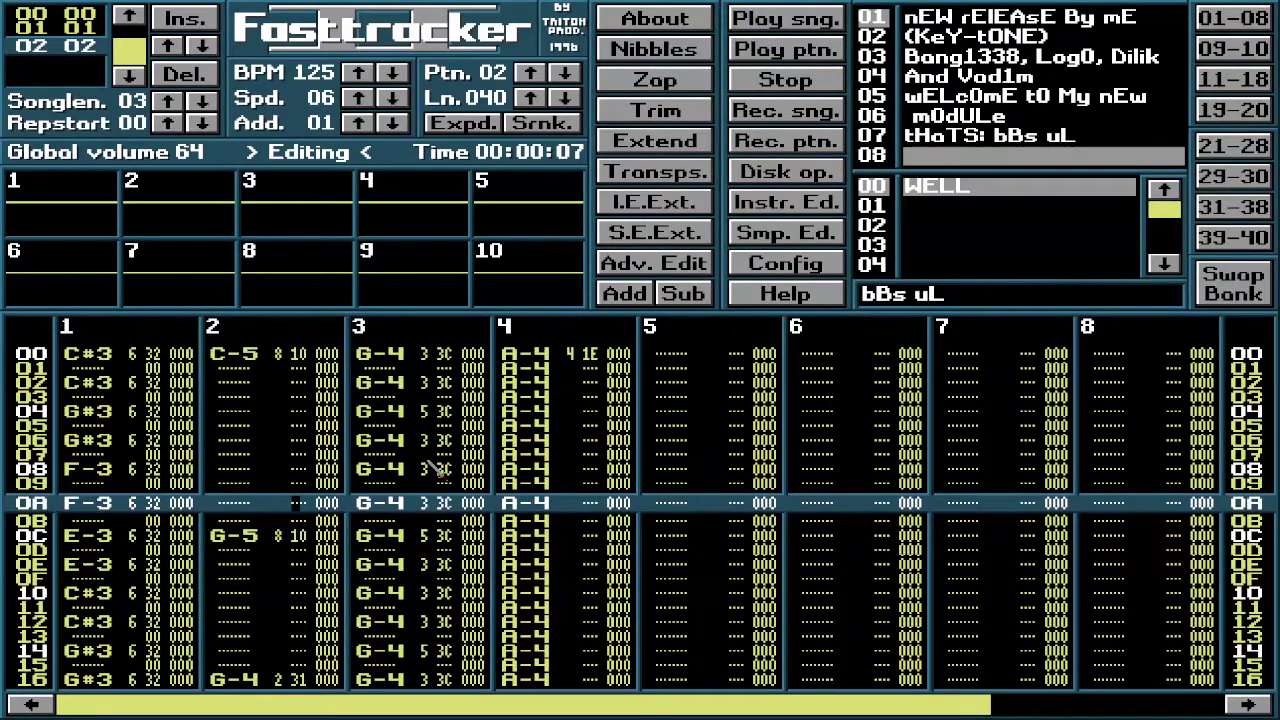
pyautogui.press('Down')
pyautogui.press('Down')
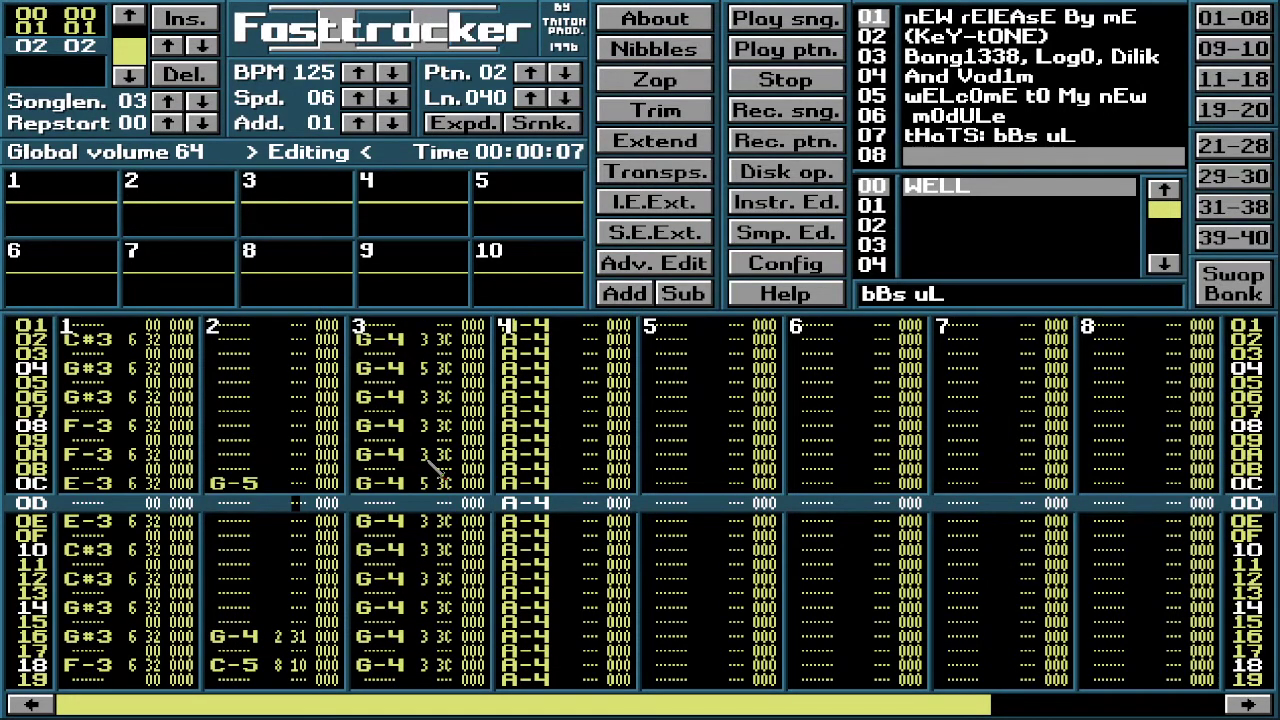
pyautogui.press('Delete')
# Step: Clear the repeated instrument and volume values from the channel 2 G-5 note in row 24
pyautogui.press('Down')
pyautogui.press('Down')
pyautogui.press('Down')
pyautogui.press('Down')
pyautogui.press('Down')
pyautogui.press('Down')
pyautogui.press('Down')
pyautogui.press('Down')
pyautogui.press('Down')
pyautogui.press('Left')
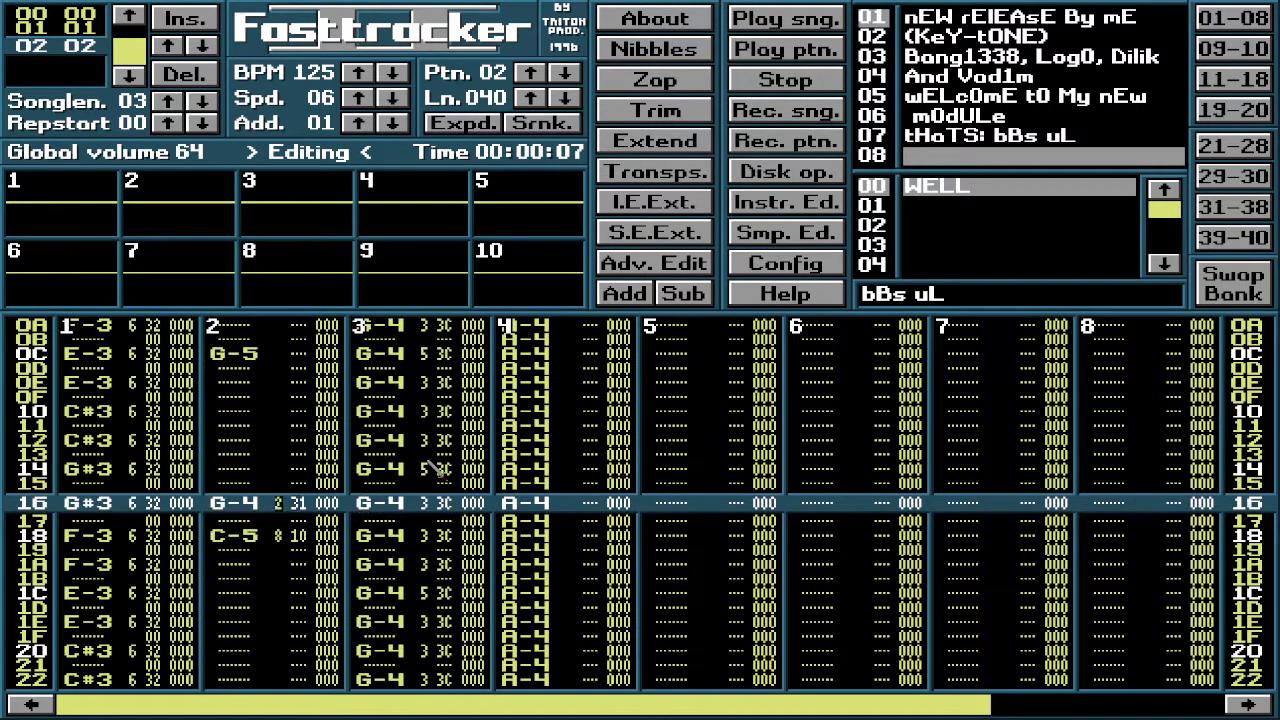
pyautogui.press('Down')
pyautogui.press('Down')
pyautogui.press('Down')
pyautogui.press('Down')
pyautogui.press('Down')
pyautogui.press('Down')
pyautogui.press('Down')
pyautogui.press('Down')
pyautogui.press('Down')
pyautogui.press('Down')
pyautogui.press('Down')
pyautogui.press('Down')
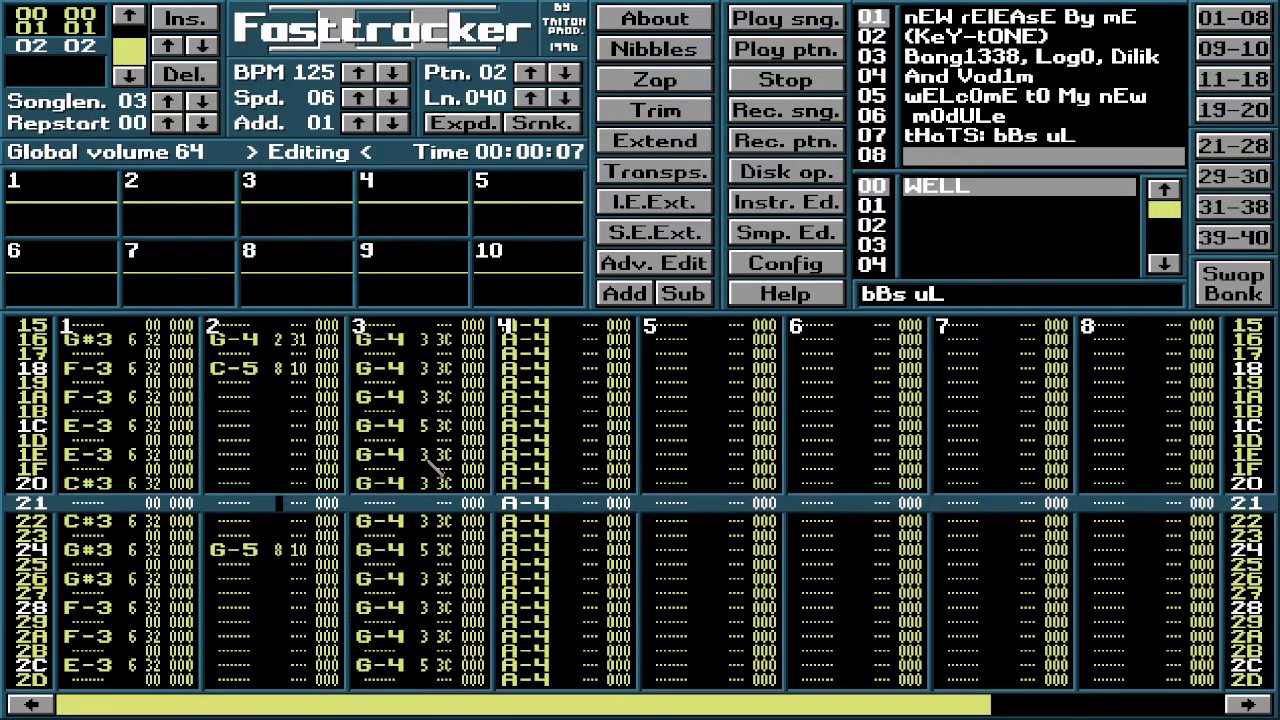
pyautogui.press('Down')
pyautogui.press('Down')
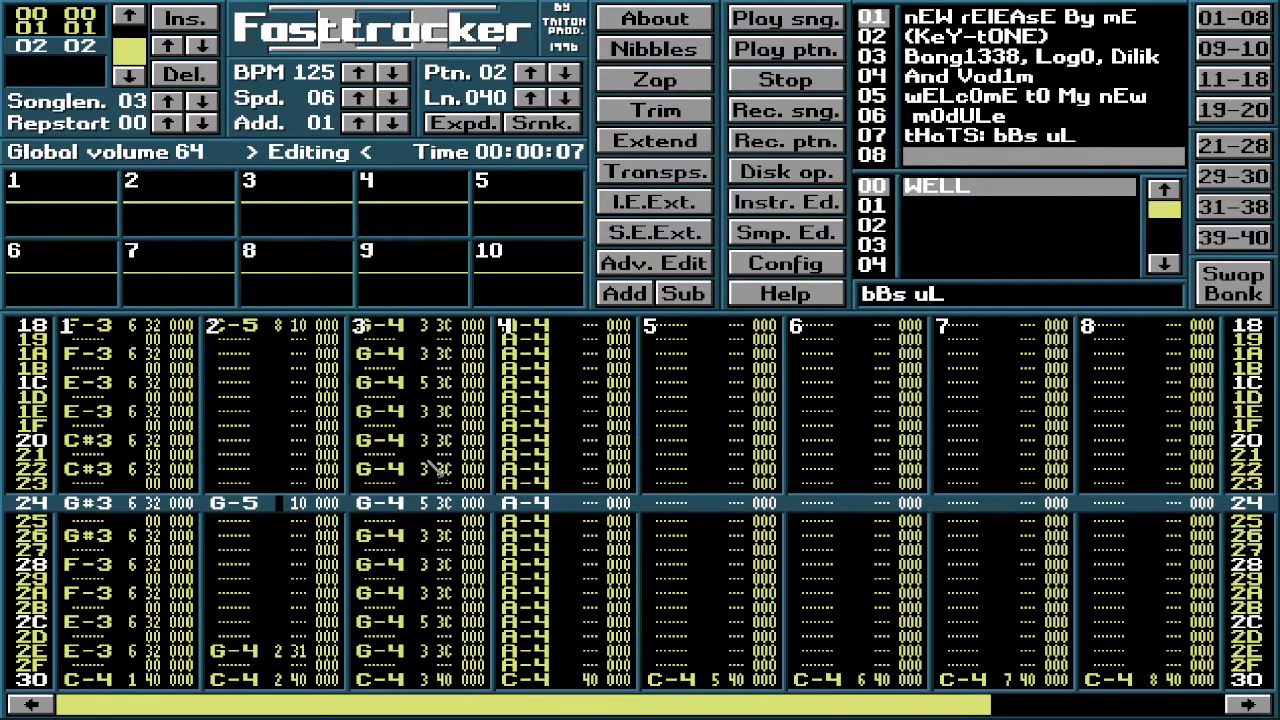
pyautogui.press('Right')
pyautogui.press('Delete')
# Step: Clear the remaining volume value of the channel 2 G-5 note in row 24, keeping the note
pyautogui.press('Down')
pyautogui.press('Down')
pyautogui.press('Down')
pyautogui.press('Down')
pyautogui.press('Down')
pyautogui.press('Down')
pyautogui.press('Down')
pyautogui.press('Down')
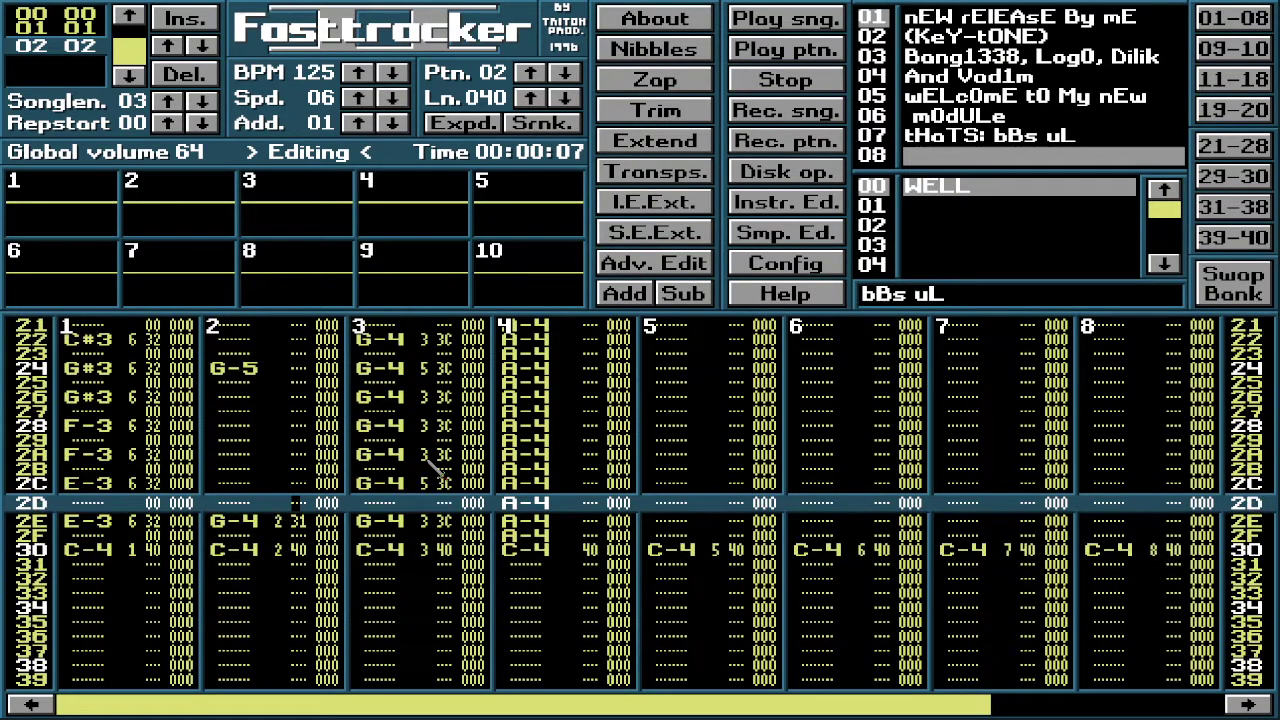
# Step: Examine the instrument and volume values of channels 2 and 1 throughout pattern 02 for needless repeats
pyautogui.press('Left')
pyautogui.press('Down')
pyautogui.press('Down')
pyautogui.press('Down')
pyautogui.press('Down')
pyautogui.press('Down')
pyautogui.press('Left')
pyautogui.press('Left')
pyautogui.press('Left')
pyautogui.press('Left')
pyautogui.press('Left')
pyautogui.press('Left')
pyautogui.press('Left')
pyautogui.press('Left')
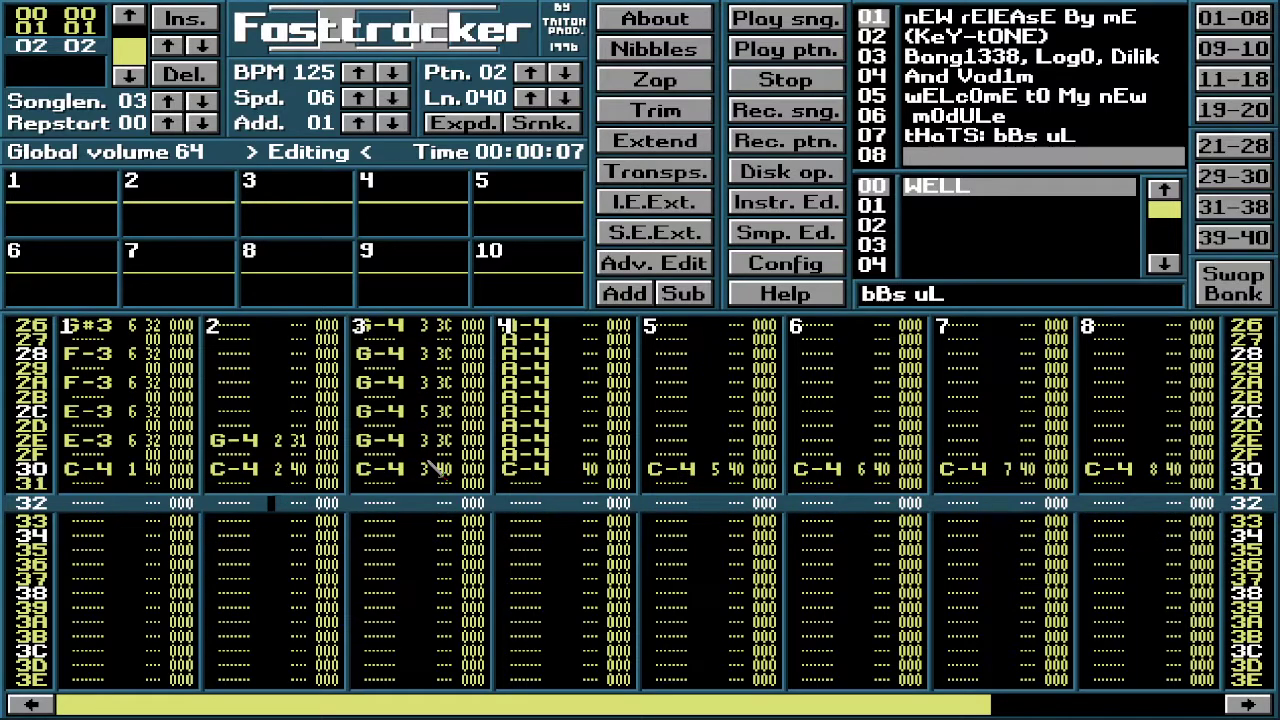
pyautogui.press('Up')
pyautogui.press('Up')
pyautogui.press('Up')
pyautogui.press('Up')
pyautogui.press('Up')
pyautogui.press('Up')
pyautogui.press('Up')
pyautogui.press('Up')
pyautogui.press('Up')
pyautogui.press('Up')
pyautogui.press('Up')
pyautogui.press('Up')
pyautogui.press('Up')
pyautogui.press('Up')
pyautogui.press('Up')
pyautogui.press('Up')
pyautogui.press('Up')
pyautogui.press('Up')
pyautogui.press('Up')
pyautogui.press('Up')
pyautogui.press('Up')
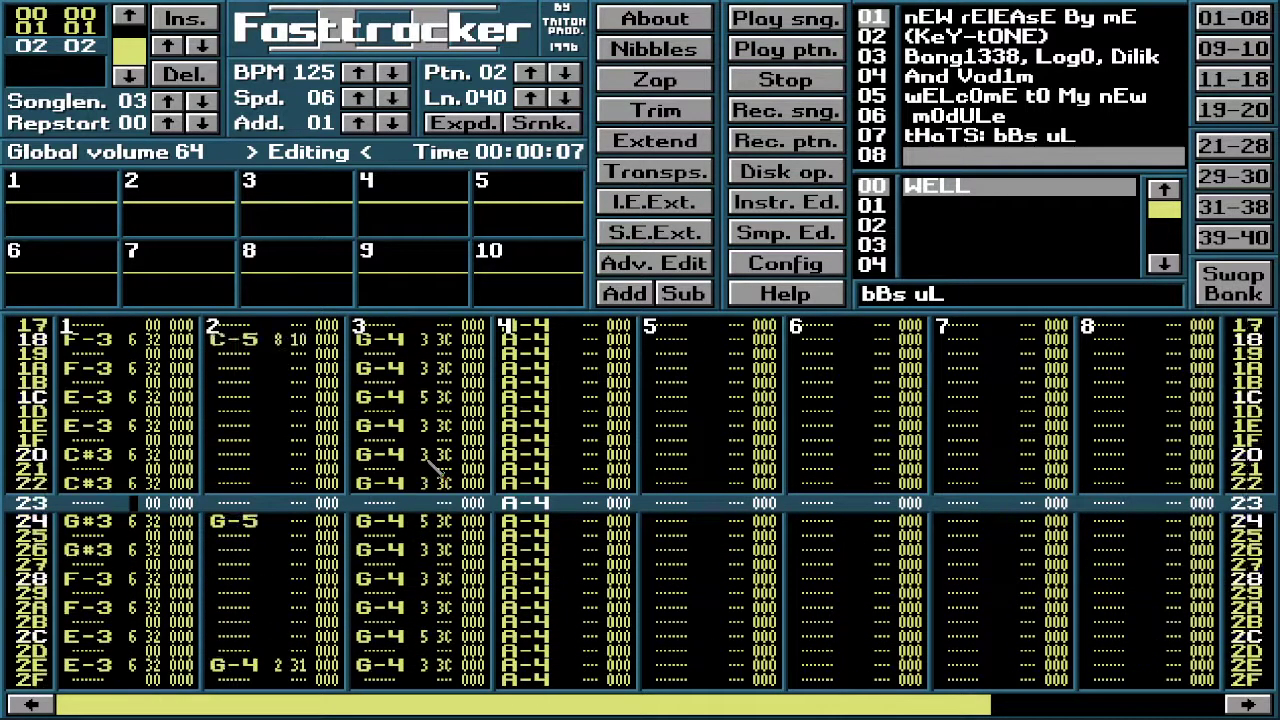
pyautogui.press('Down')
pyautogui.press('Down')
pyautogui.press('Down')
pyautogui.press('Down')
pyautogui.press('Down')
pyautogui.press('Down')
pyautogui.press('Down')
pyautogui.press('Down')
pyautogui.press('Down')
pyautogui.press('Down')
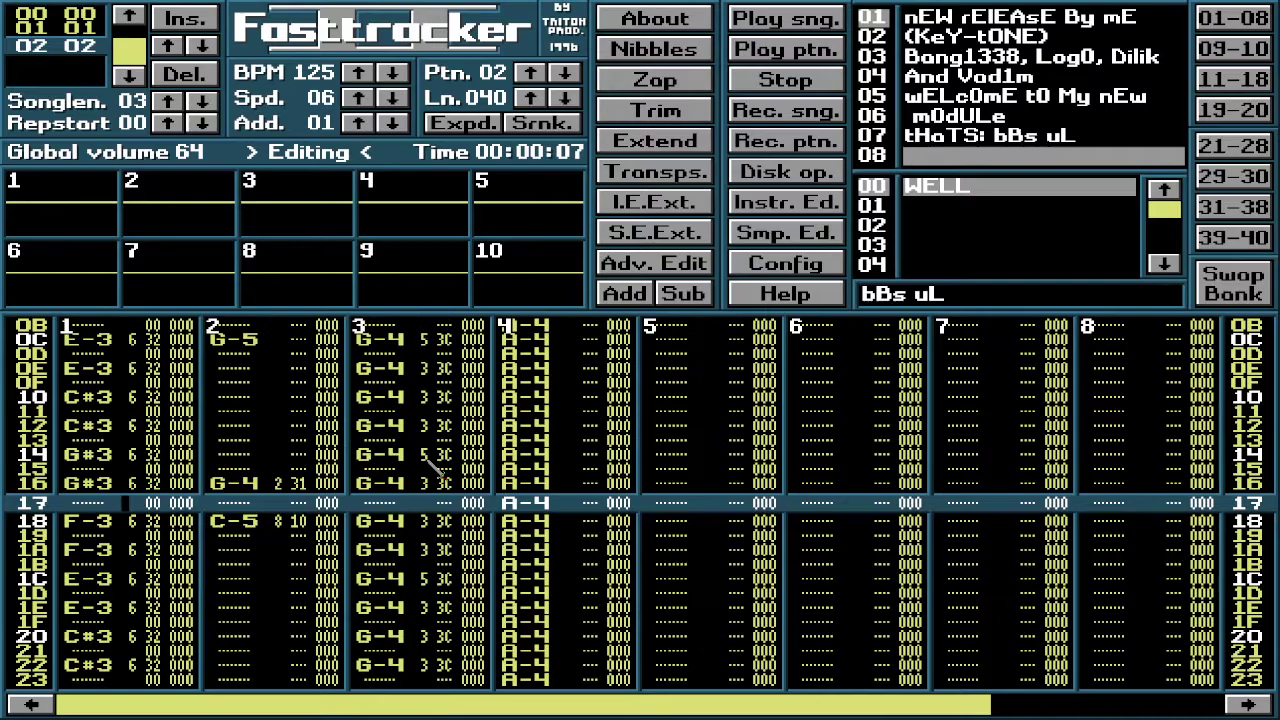
pyautogui.press('Down')
pyautogui.press('Down')
pyautogui.press('Down')
pyautogui.press('Down')
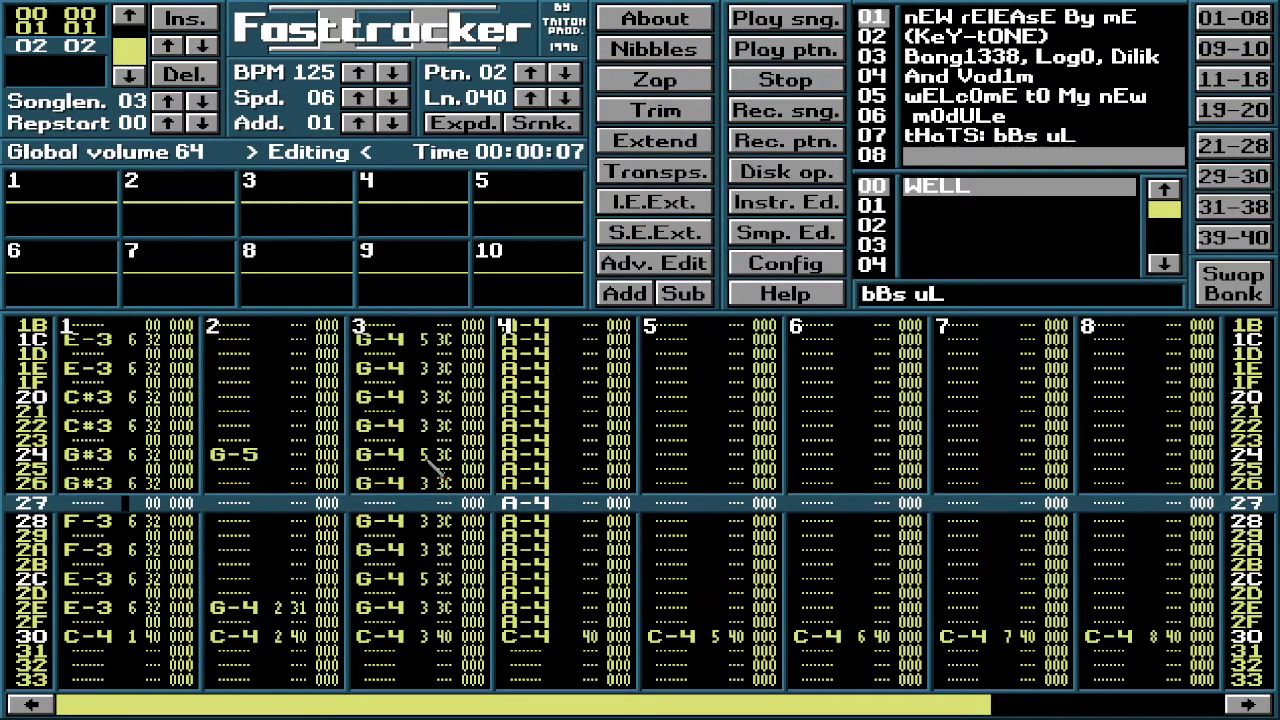
pyautogui.press('Up')
pyautogui.press('Up')
pyautogui.press('Up')
pyautogui.press('Up')
pyautogui.press('Up')
pyautogui.press('Up')
pyautogui.press('Up')
pyautogui.press('Up')
pyautogui.press('Up')
pyautogui.press('Up')
pyautogui.press('Up')
pyautogui.press('Up')
pyautogui.press('Up')
pyautogui.press('Up')
pyautogui.press('Up')
pyautogui.press('Up')
pyautogui.press('Up')
pyautogui.press('Up')
pyautogui.press('Up')
pyautogui.press('Up')
pyautogui.press('Up')
pyautogui.press('Up')
pyautogui.press('Up')
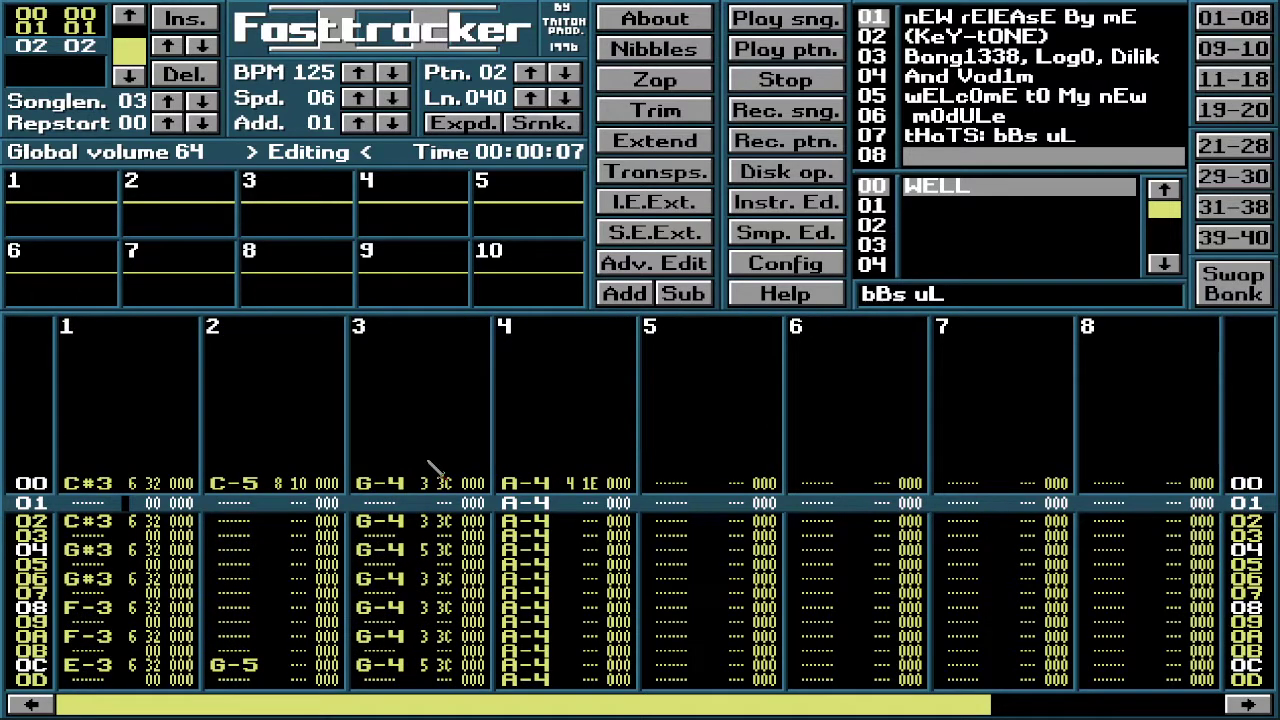
# Step: Clear the repeated instrument and volume values from the channel 3 G-4 note in row 02
pyautogui.press('Right')
pyautogui.press('Right')
pyautogui.press('Right')
pyautogui.press('Right')
pyautogui.press('Right')
pyautogui.press('Right')
pyautogui.press('Right')
pyautogui.press('Right')
pyautogui.press('Right')
pyautogui.press('Right')
pyautogui.press('Right')
pyautogui.press('Right')
pyautogui.press('Right')
pyautogui.press('Right')
pyautogui.press('Right')
pyautogui.press('Right')
pyautogui.press('Right')
pyautogui.press('Right')
pyautogui.press('Down')
pyautogui.press('Down')
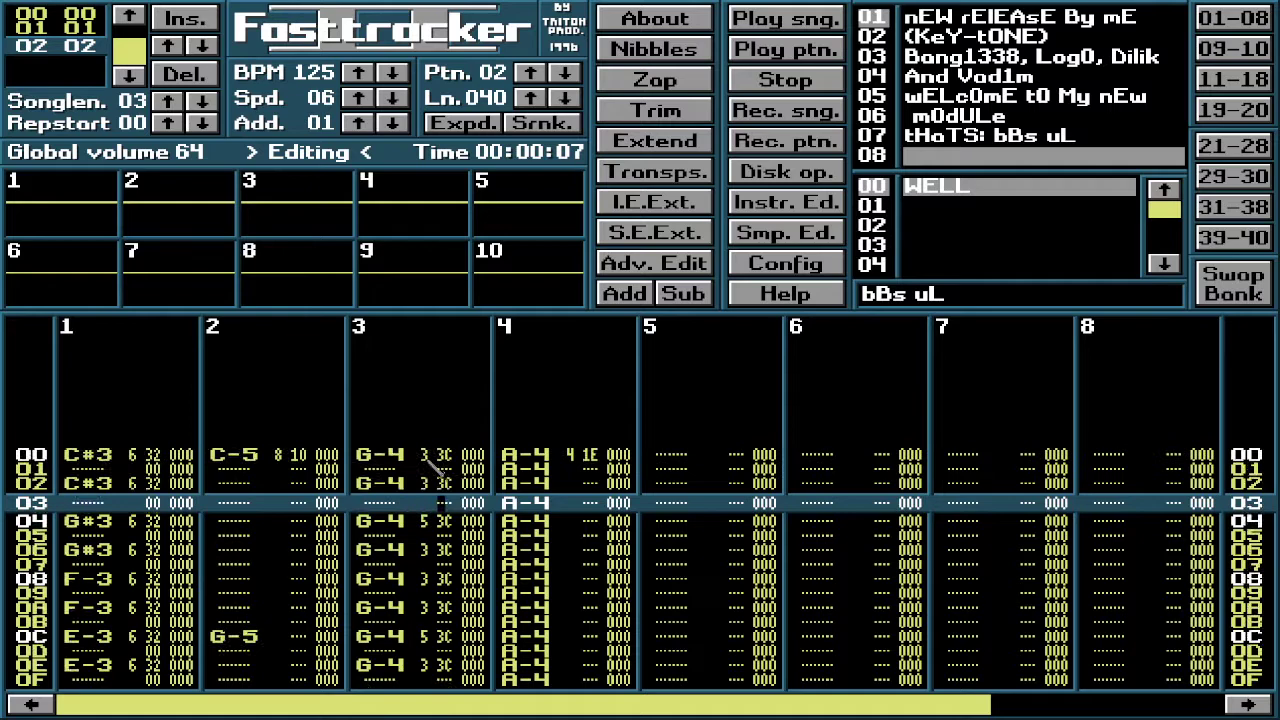
pyautogui.press('Up')
pyautogui.press('Down')
pyautogui.press('Up')
pyautogui.press('Down')
pyautogui.press('Up')
pyautogui.press('Up')
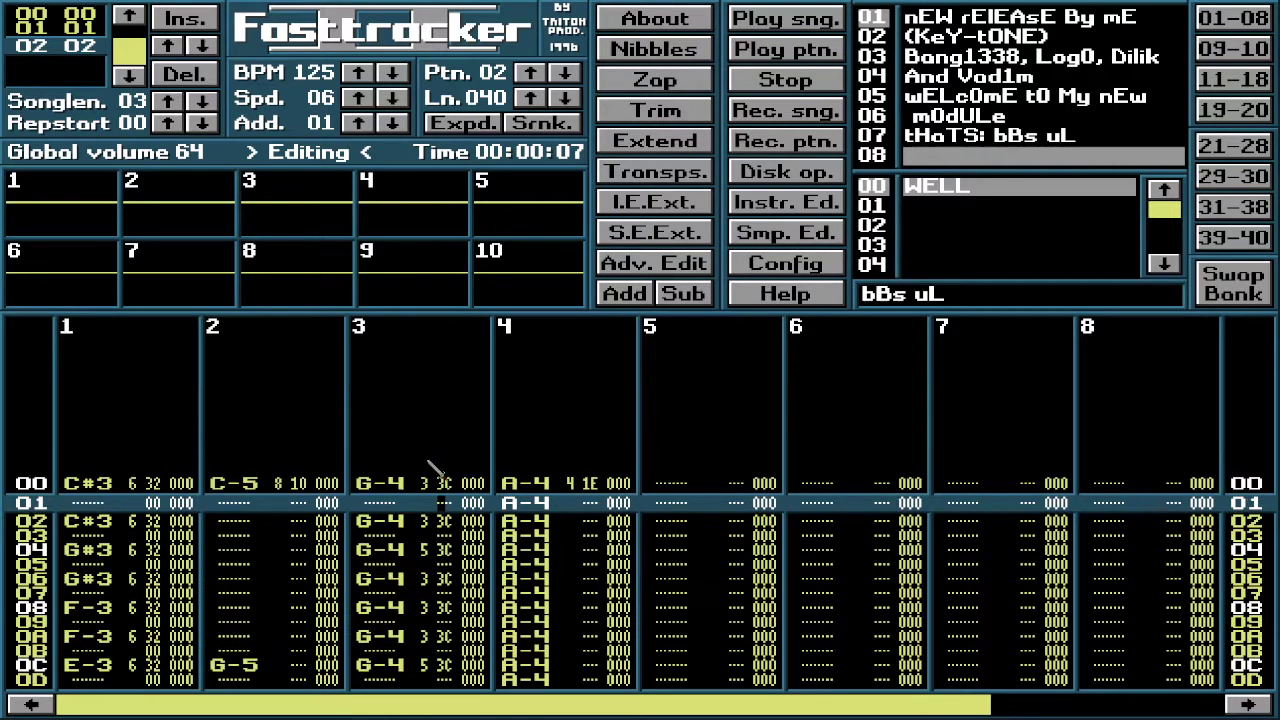
pyautogui.press('Down')
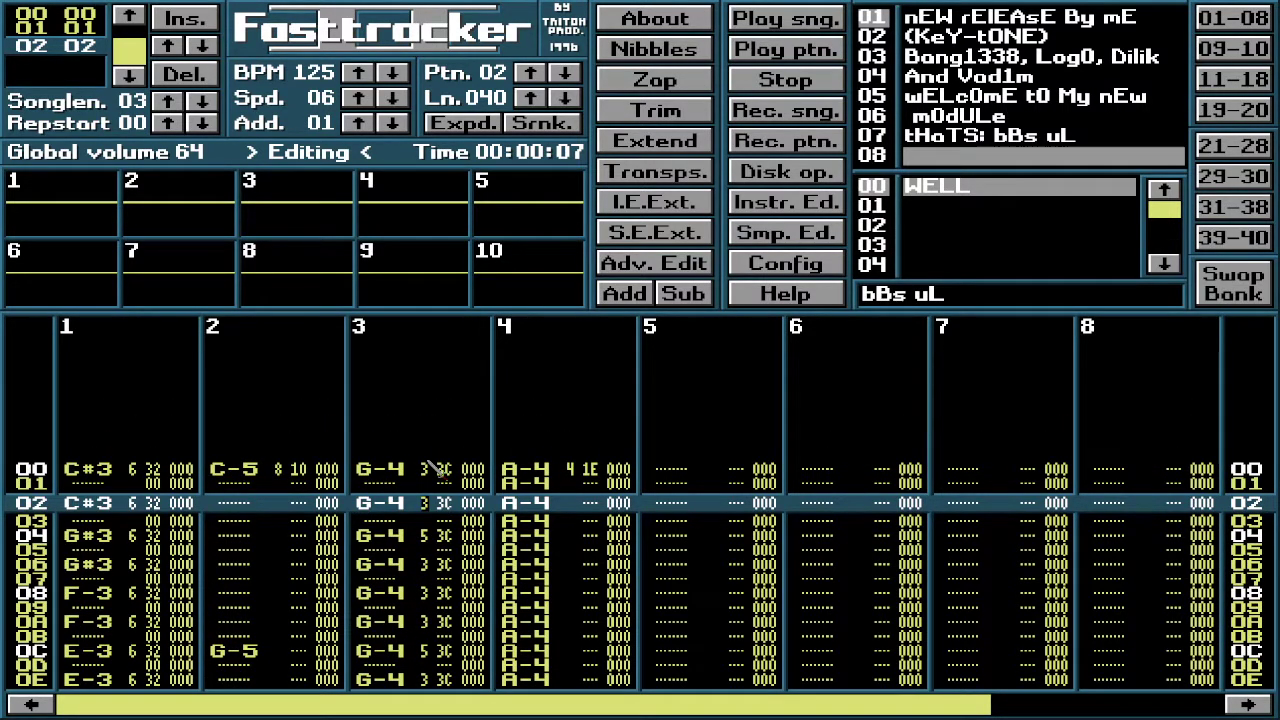
pyautogui.press('Down')
pyautogui.press('Down')
pyautogui.press('Down')
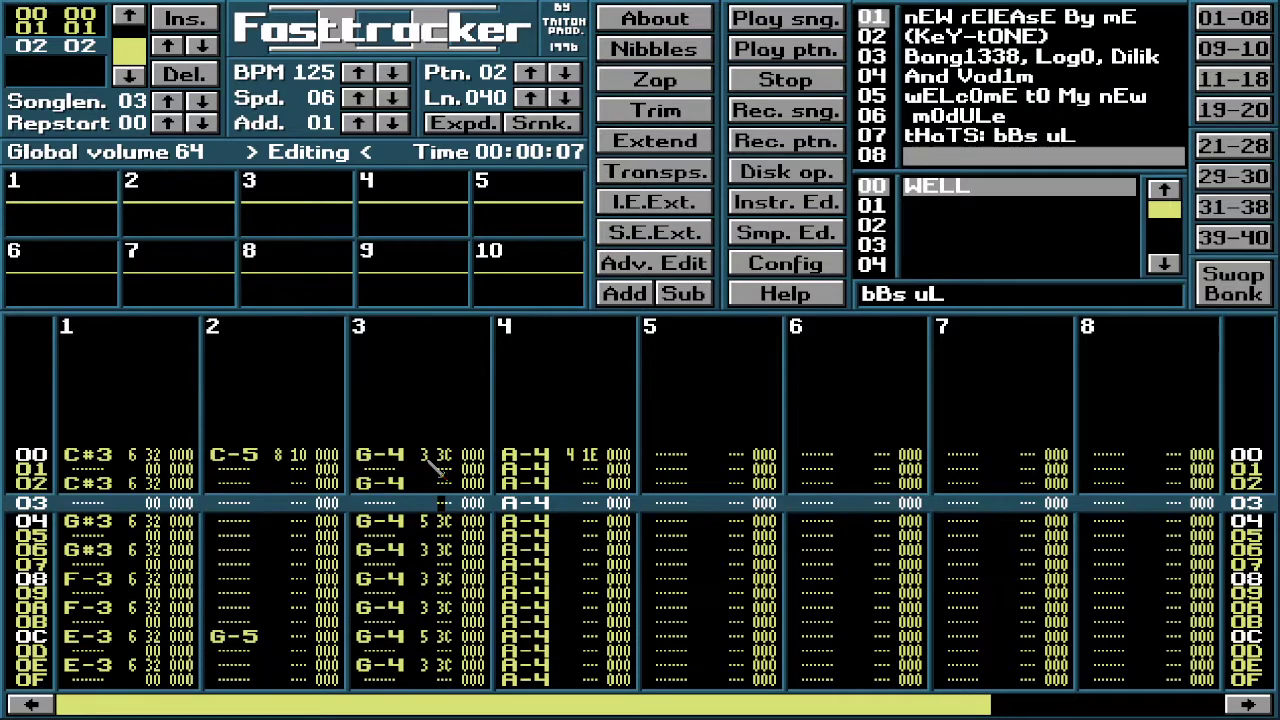
# Step: Delete the note and instrument in row 06 of channel 3 and re-enter them as G-4 with instrument 3
pyautogui.press('Down')
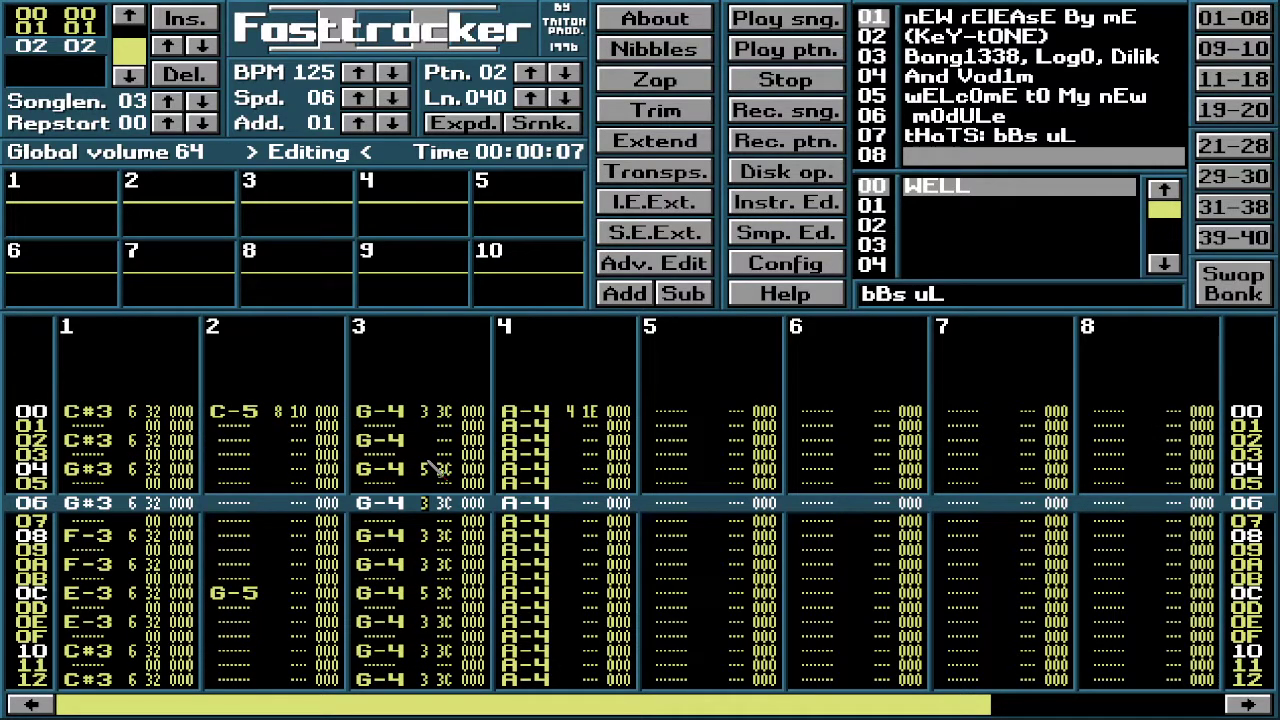
pyautogui.press('Down')
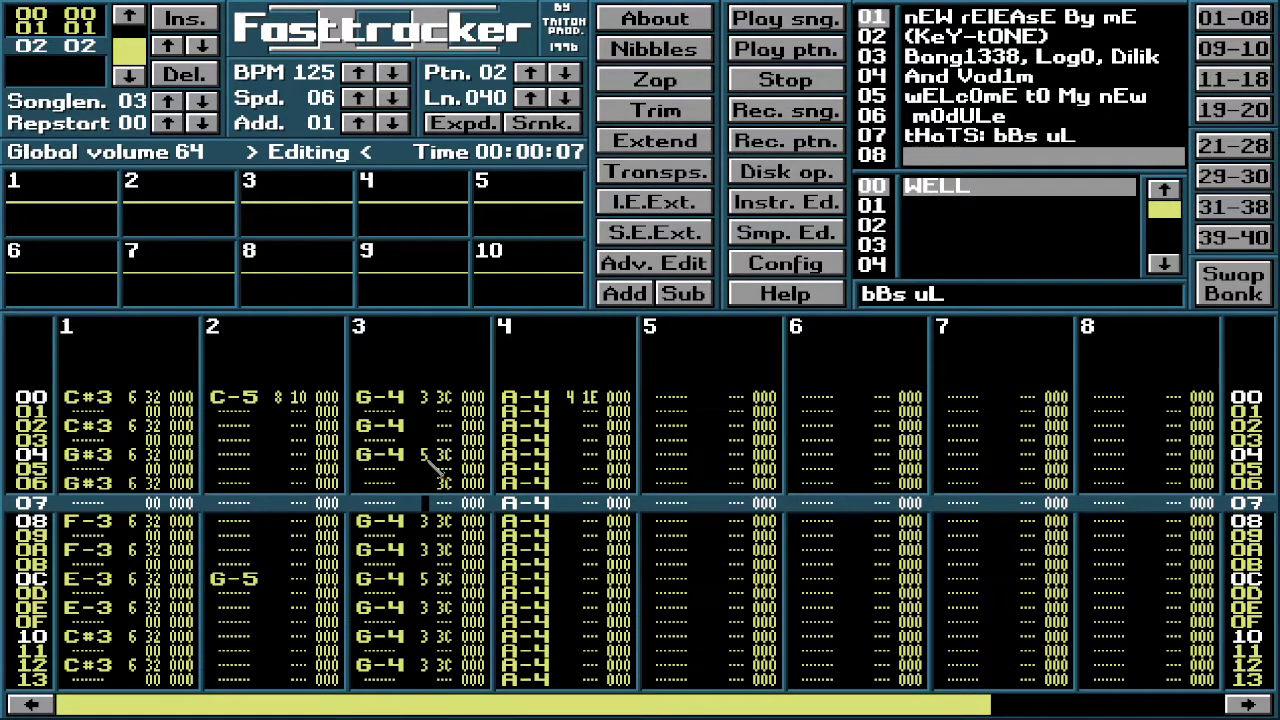
pyautogui.press('Up')
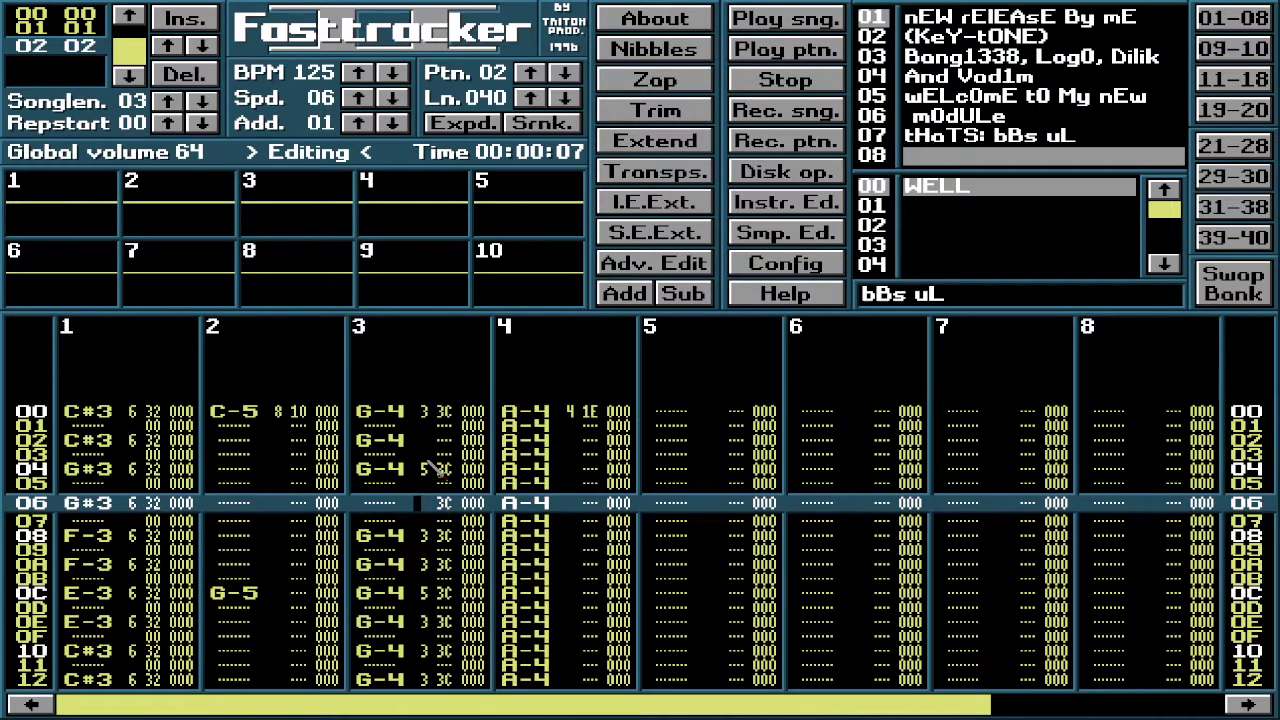
pyautogui.press('Left')
pyautogui.press('Left')
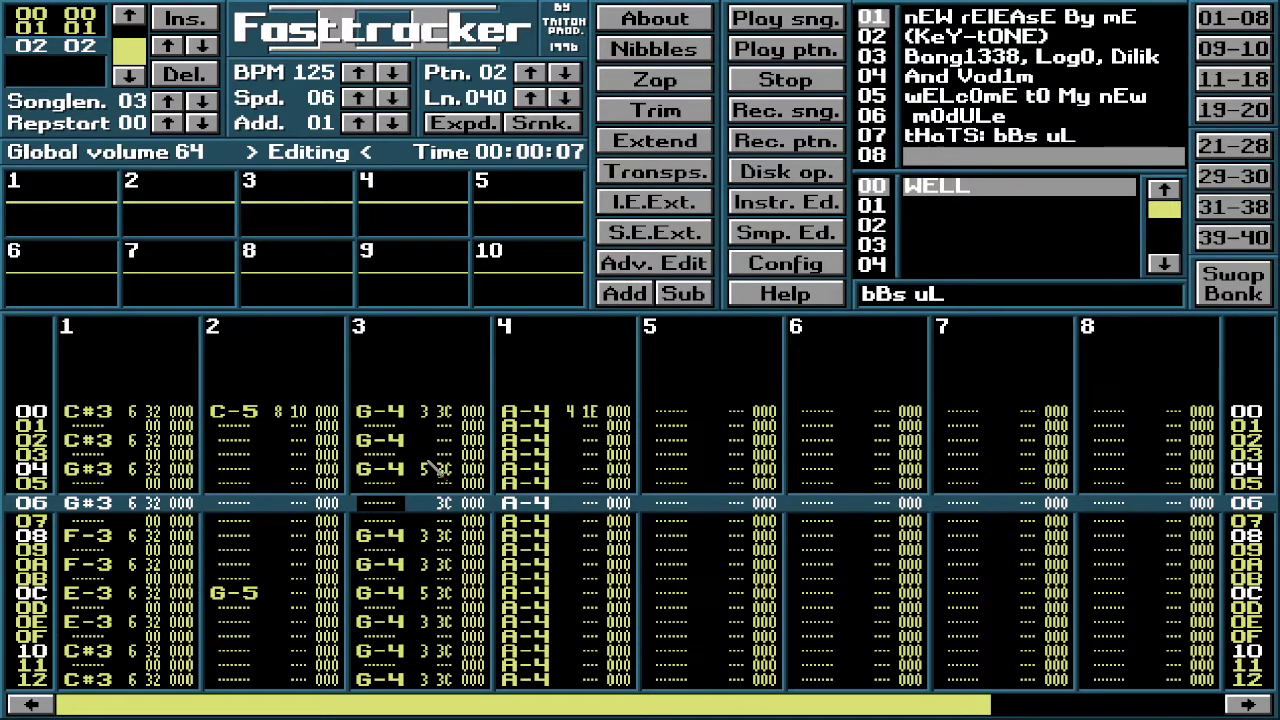
pyautogui.press('b')
pyautogui.press('Up')
pyautogui.press('KP_3')
pyautogui.press('Right')
pyautogui.press('Right')
pyautogui.write('3')
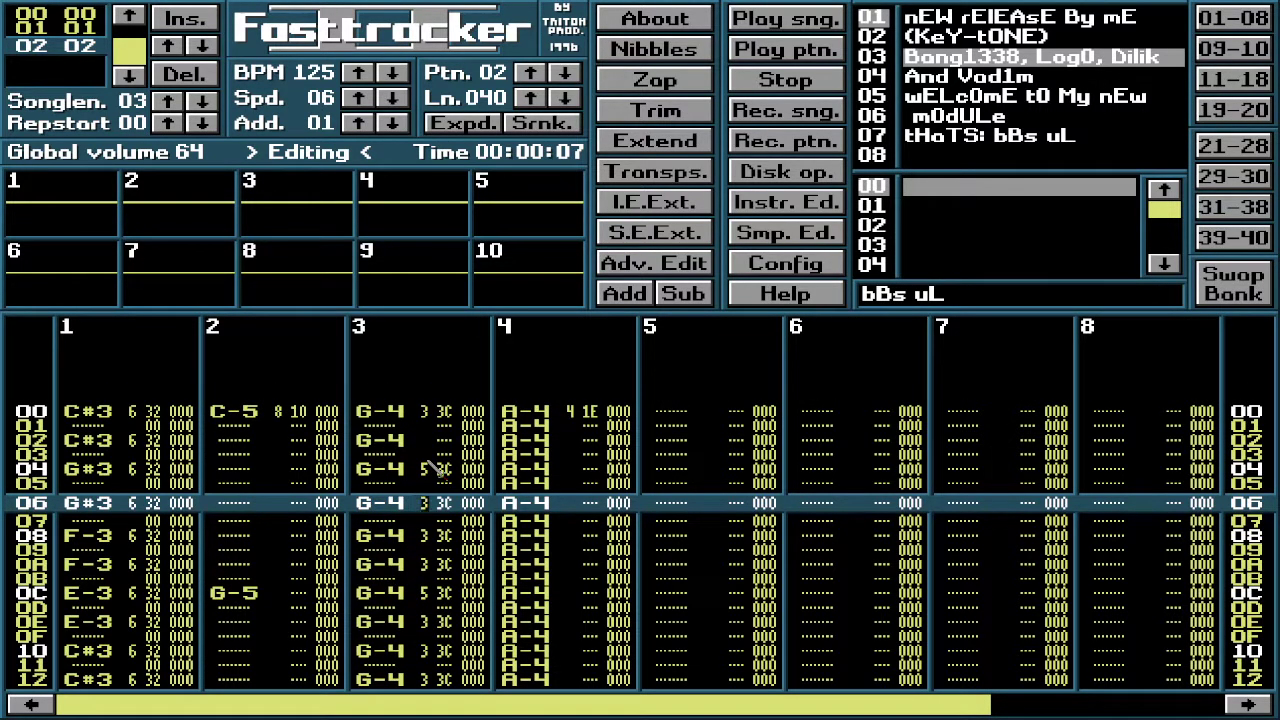
# Step: Clear only the volume value of the channel 3 G-4 note in row 06
pyautogui.press('Right')
pyautogui.press('Down')
pyautogui.press('Up')
pyautogui.press('Left')
pyautogui.press('Down')
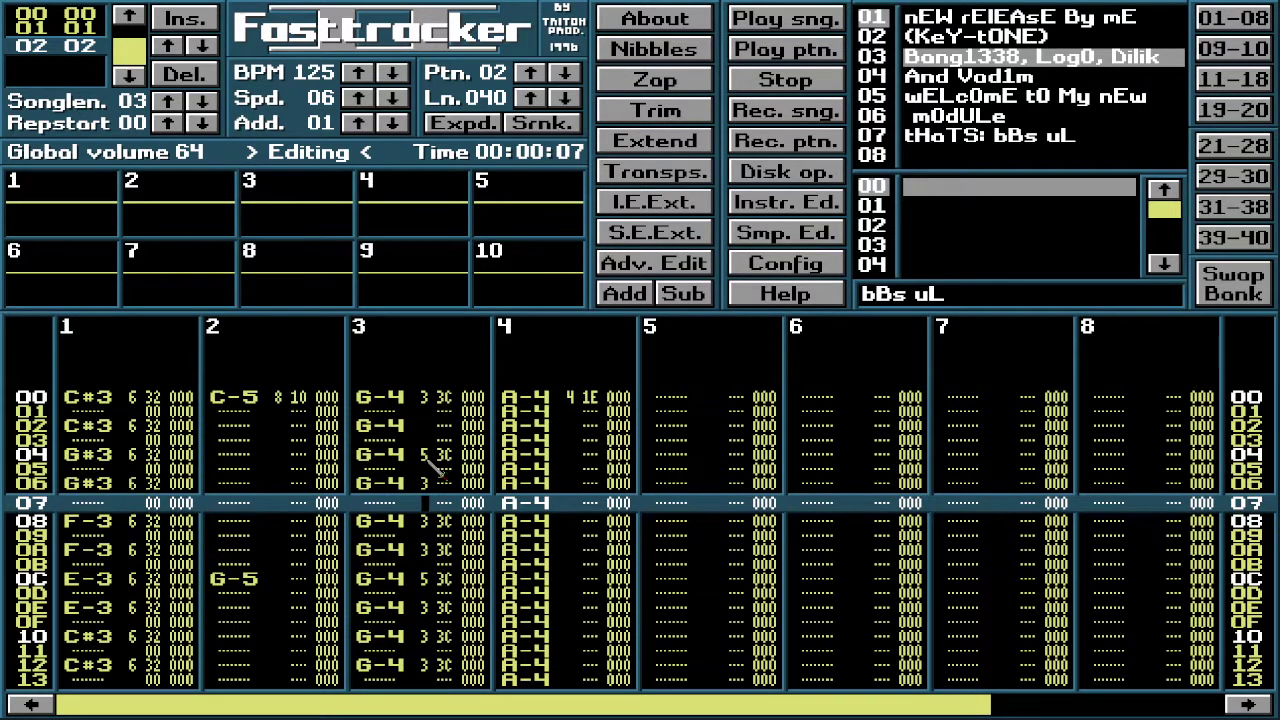
# Step: Clear the repeated instrument and volume values from the channel 3 G-4 notes in rows 08 and 0A
pyautogui.press('Down')
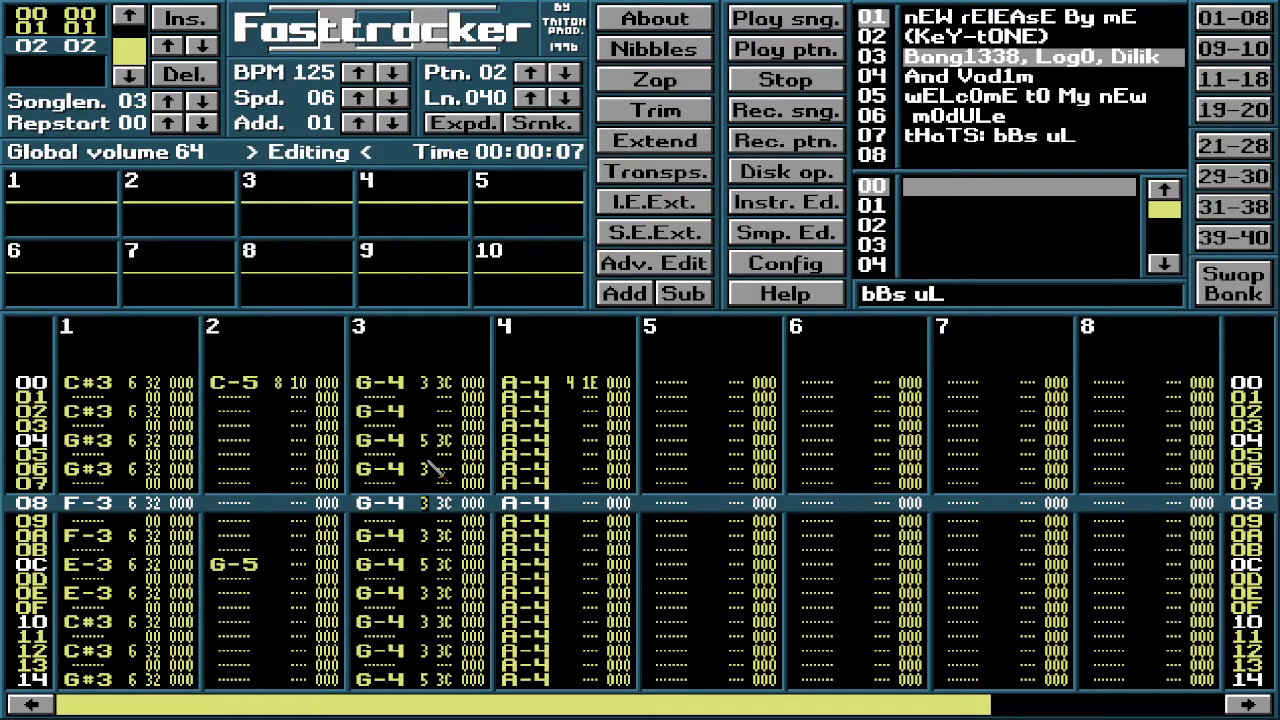
pyautogui.press('Down')
pyautogui.press('Down')
pyautogui.press('Down')
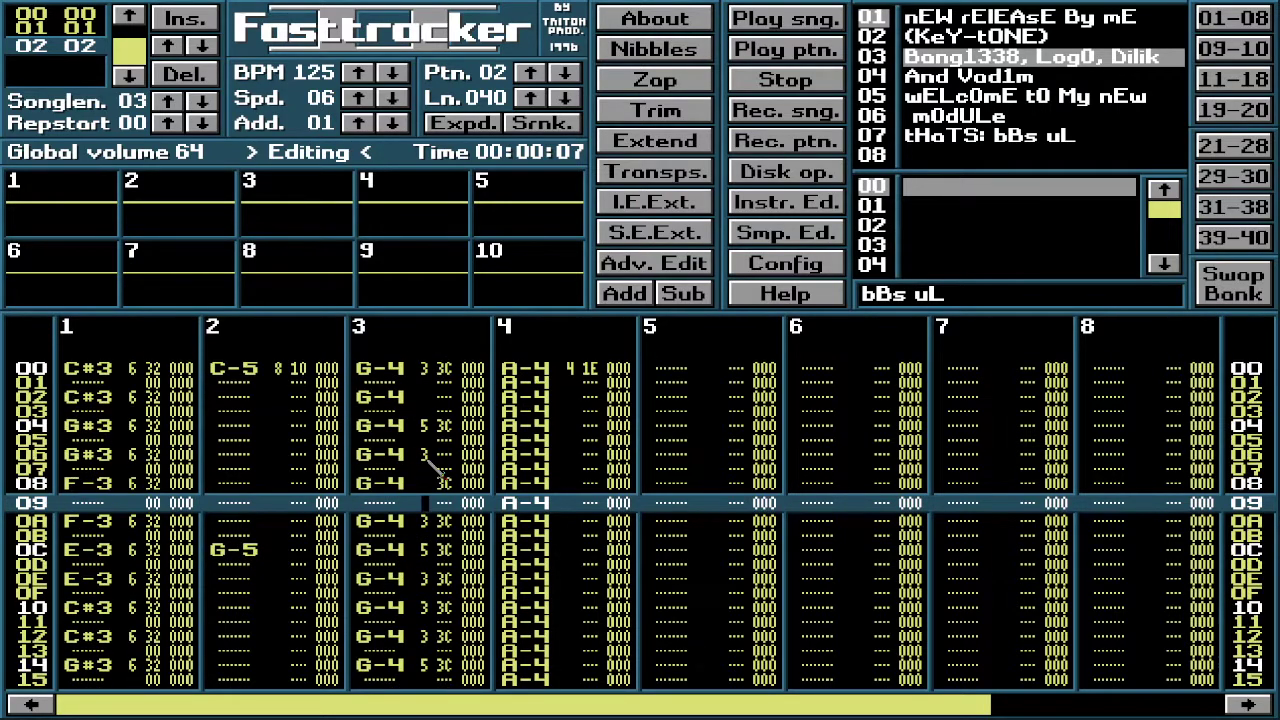
pyautogui.press('Up')
pyautogui.press('Right')
pyautogui.press('Up')
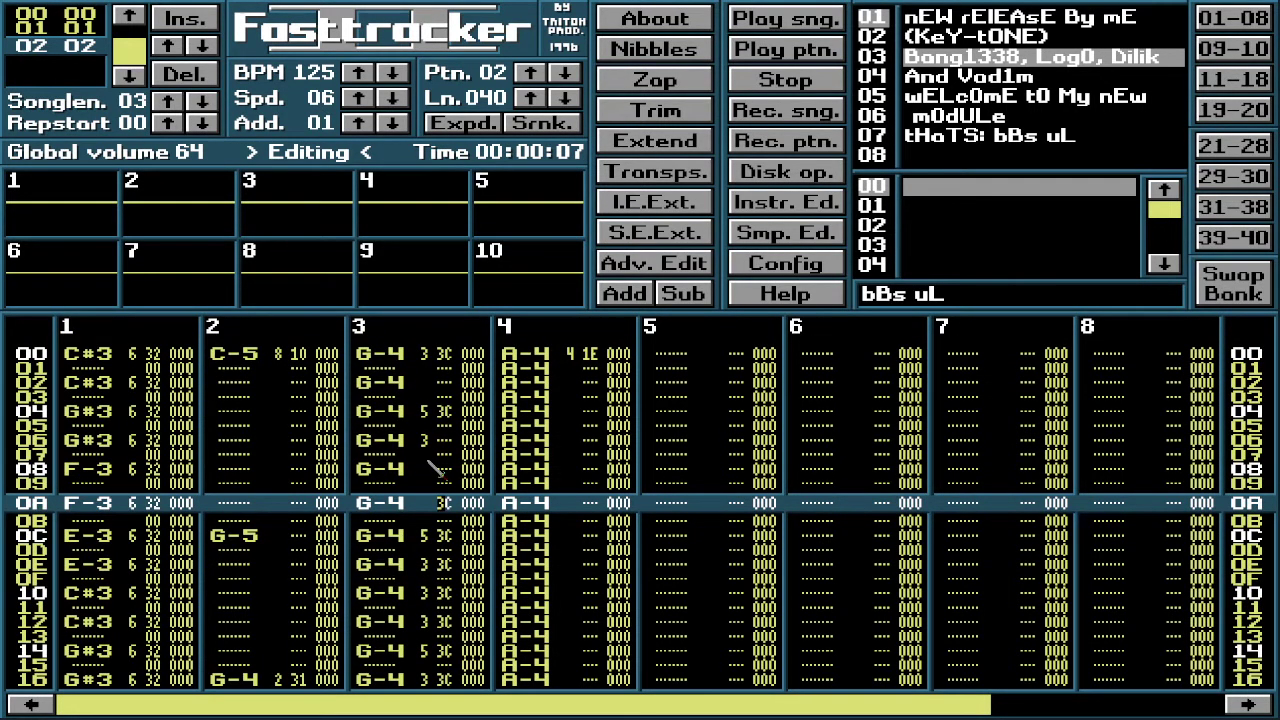
# Step: Restore the volume of the channel 3 G-4 note in row 06 to 3C
pyautogui.press('Up')
pyautogui.press('Up')
pyautogui.press('Up')
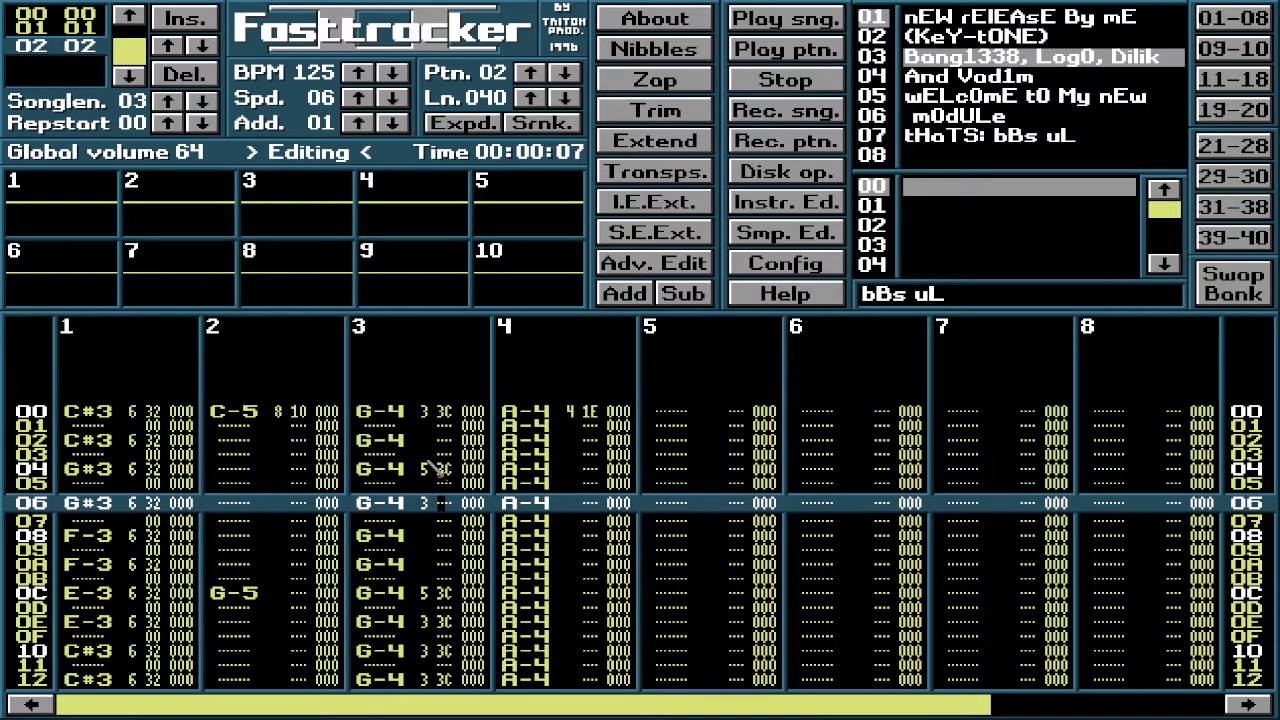
pyautogui.press('Down')
pyautogui.press('Up')
pyautogui.press('Down')
pyautogui.press('Down')
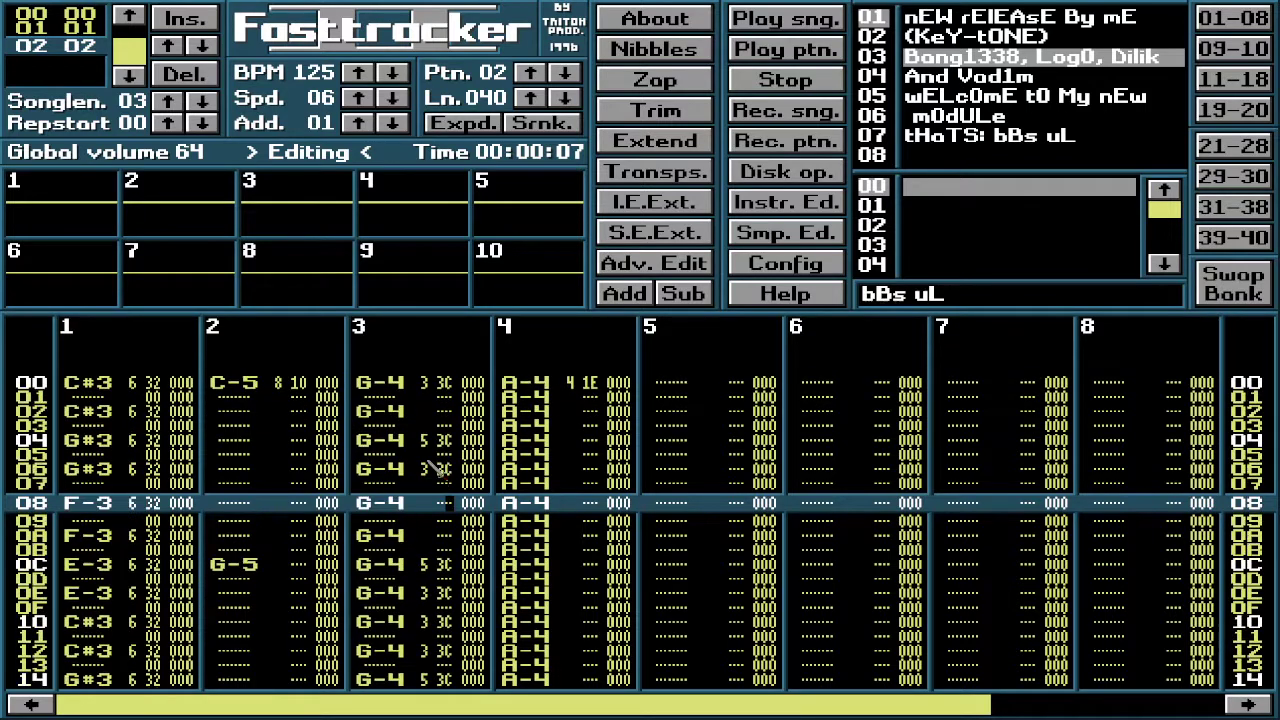
# Step: Examine where the instrument changes among the channel 3 G-4 notes down to row 0E, marking rows 08 to 0F
pyautogui.press('Down')
pyautogui.press('Left')
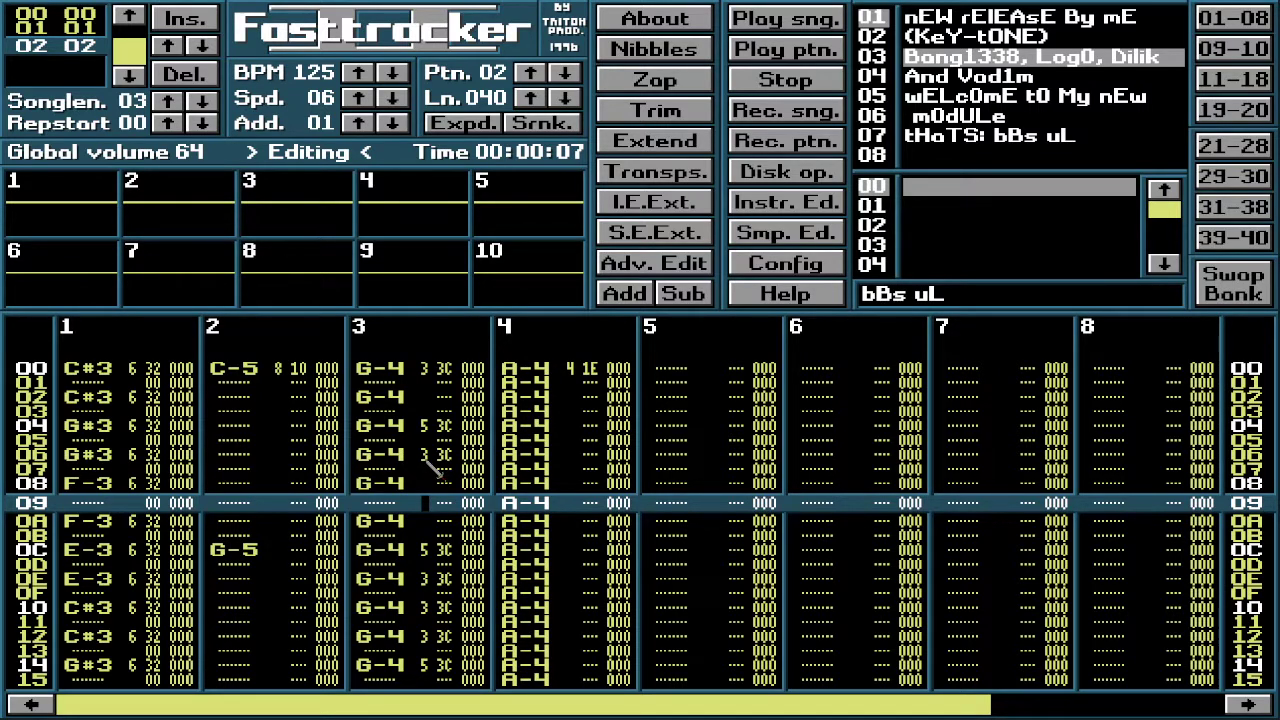
pyautogui.press('Down')
pyautogui.press('Down')
pyautogui.press('Down')
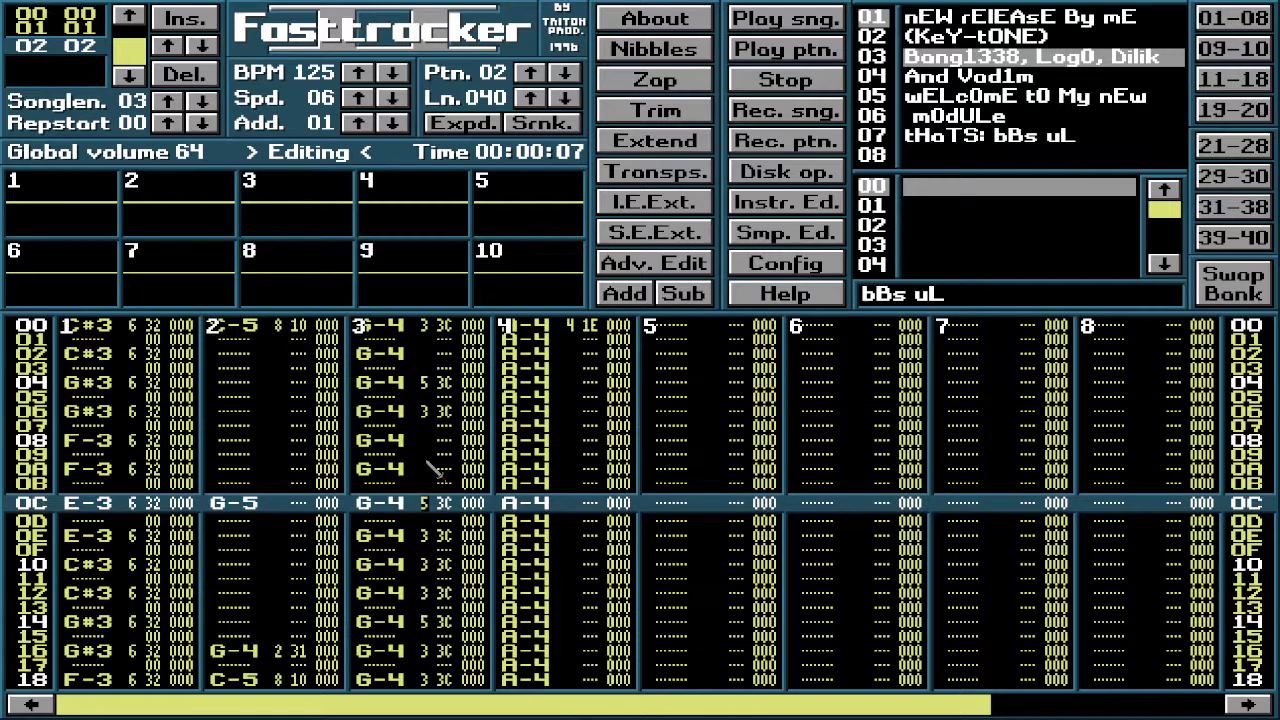
pyautogui.press('Down')
pyautogui.press('Down')
pyautogui.press('Down')
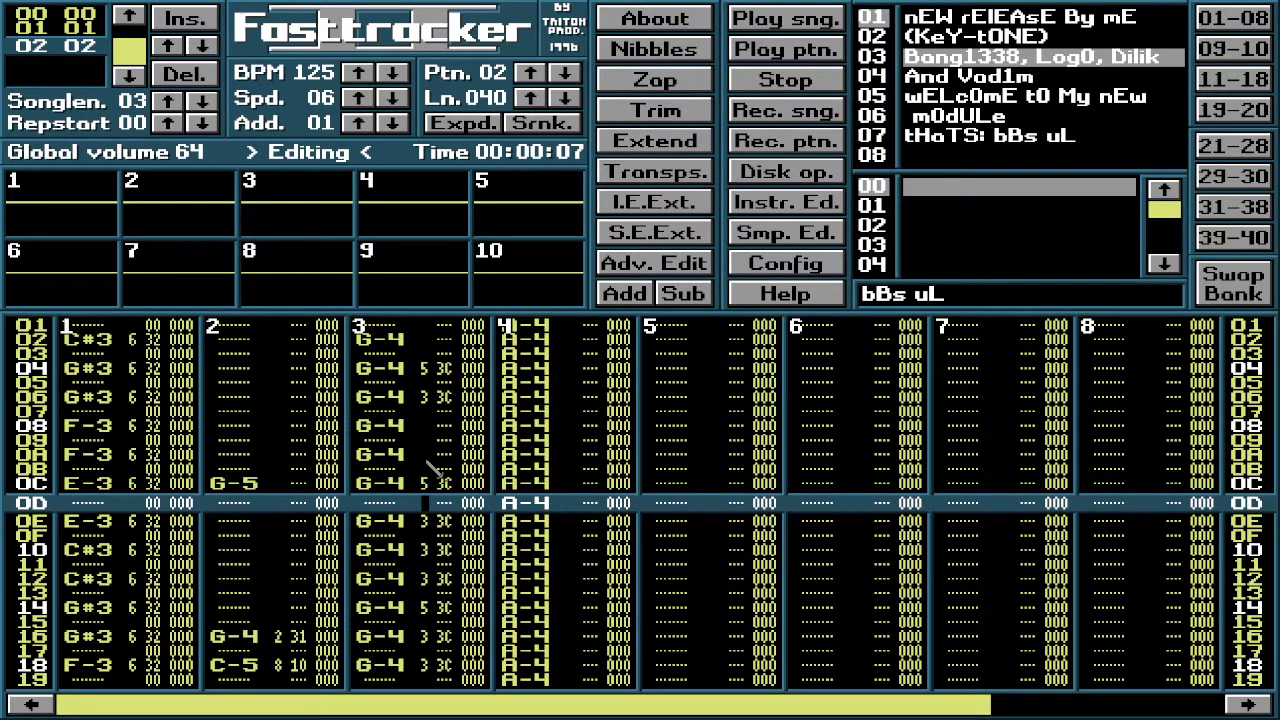
pyautogui.press('Up')
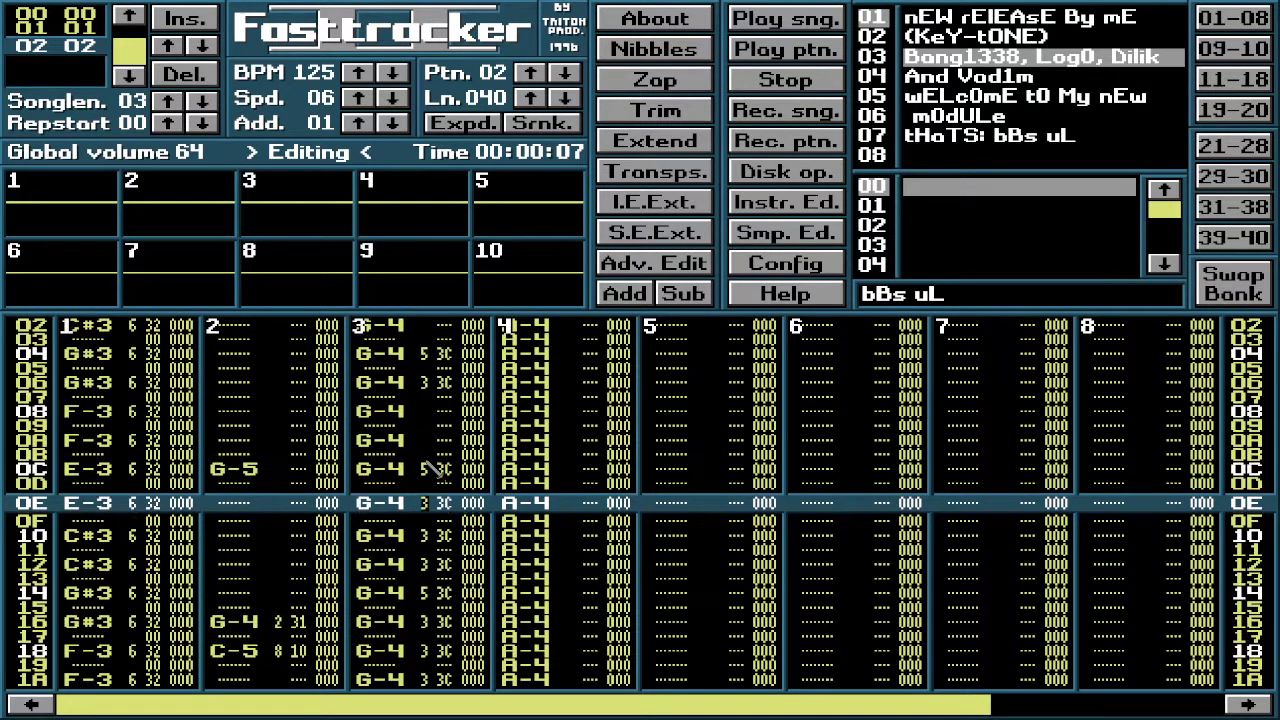
pyautogui.moveTo(385, 414); pyautogui.dragTo(488, 520)
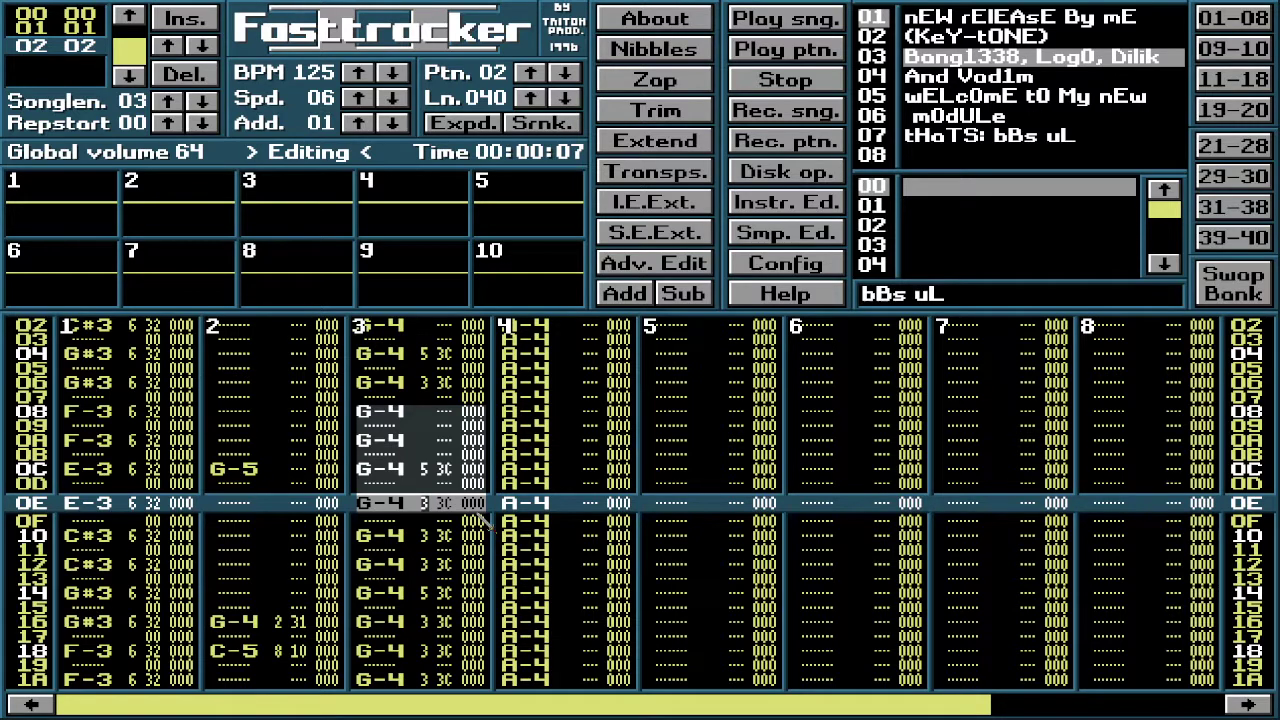
pyautogui.moveTo(385, 414); pyautogui.dragTo(390, 537)
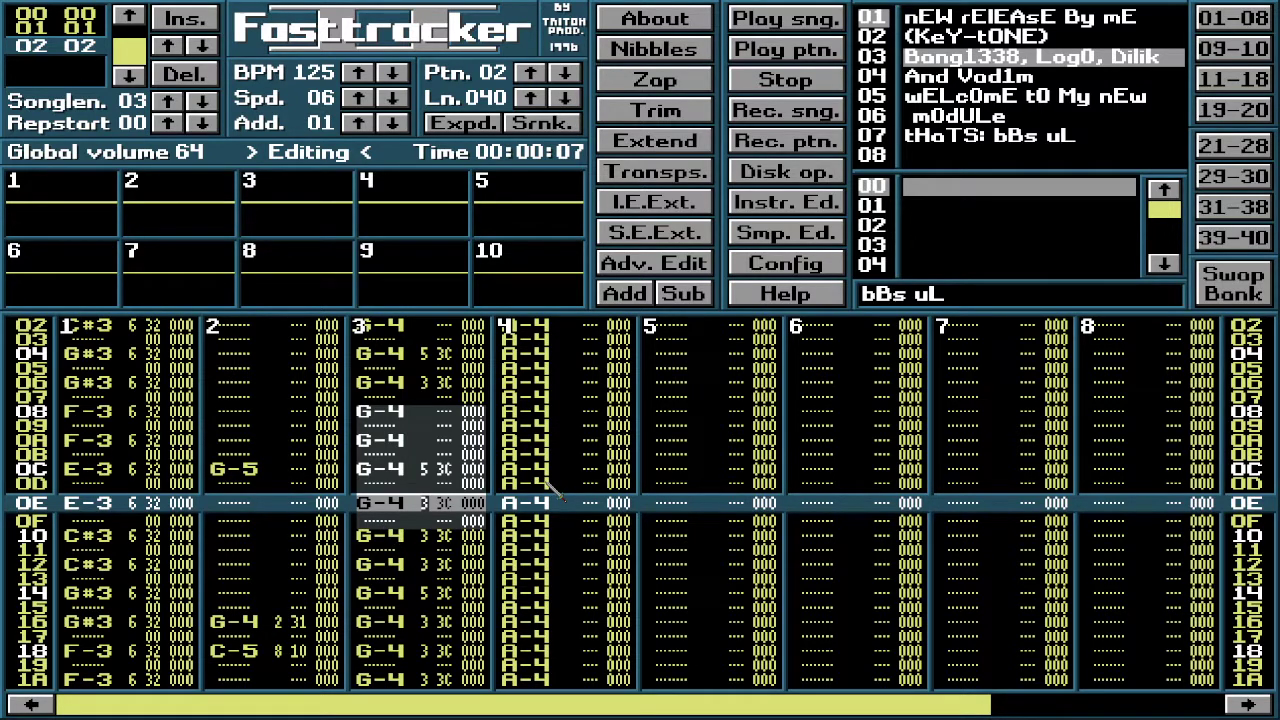
# Step: Clear the repeated instrument and volume values from the channel 3 G-4 notes in rows 10, 12, 18 and 1A
pyautogui.scroll(-2, 553, 484)
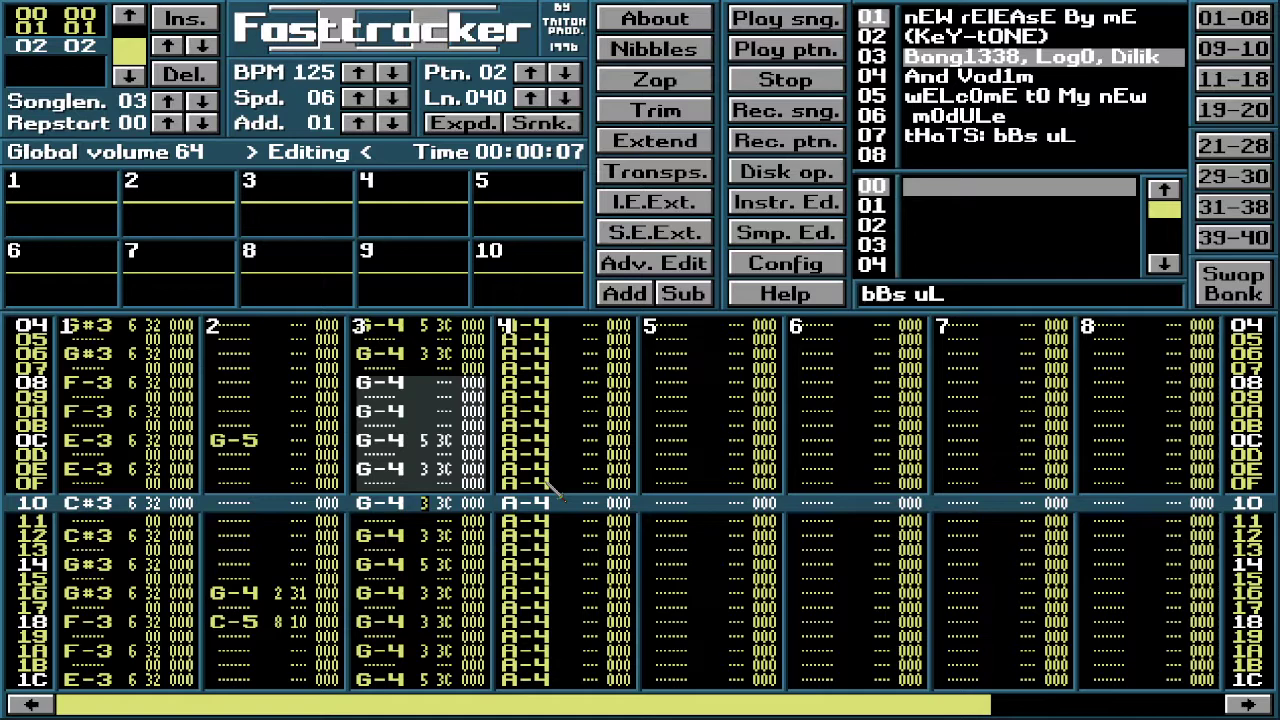
pyautogui.press('Delete')
pyautogui.scroll(-7, 553, 488)
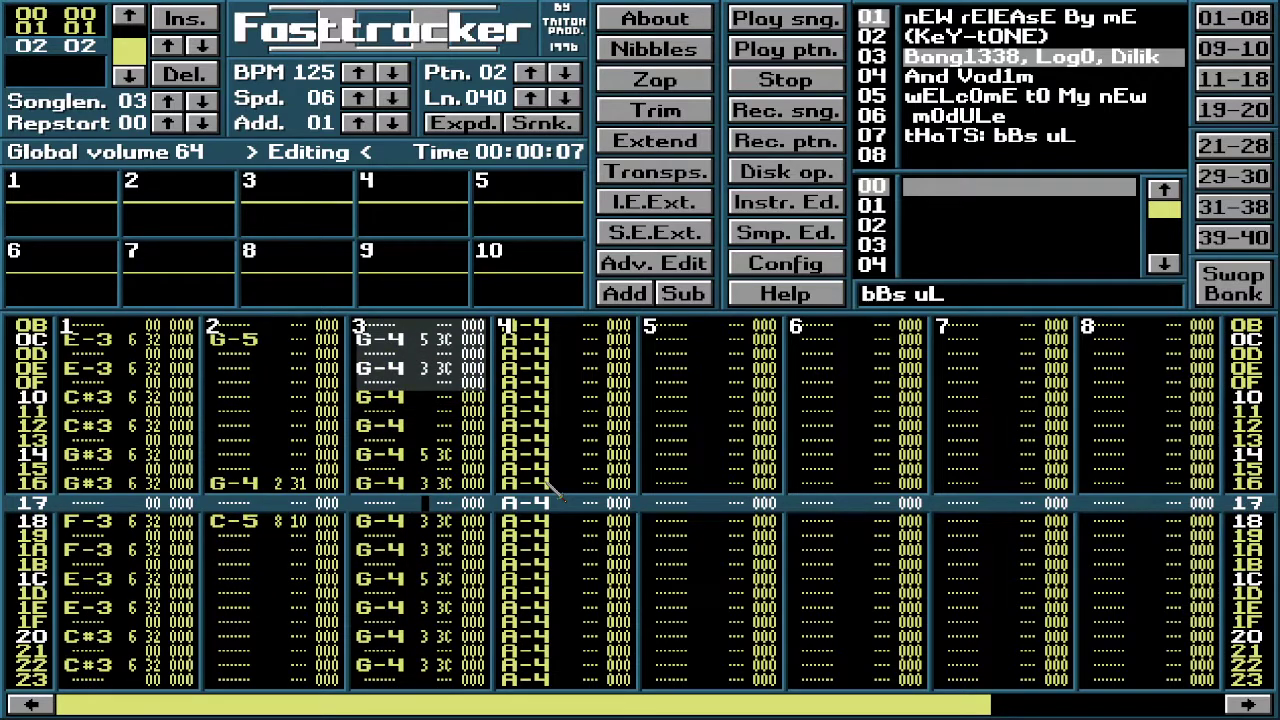
pyautogui.scroll(-1, 553, 488)
pyautogui.press('Delete')
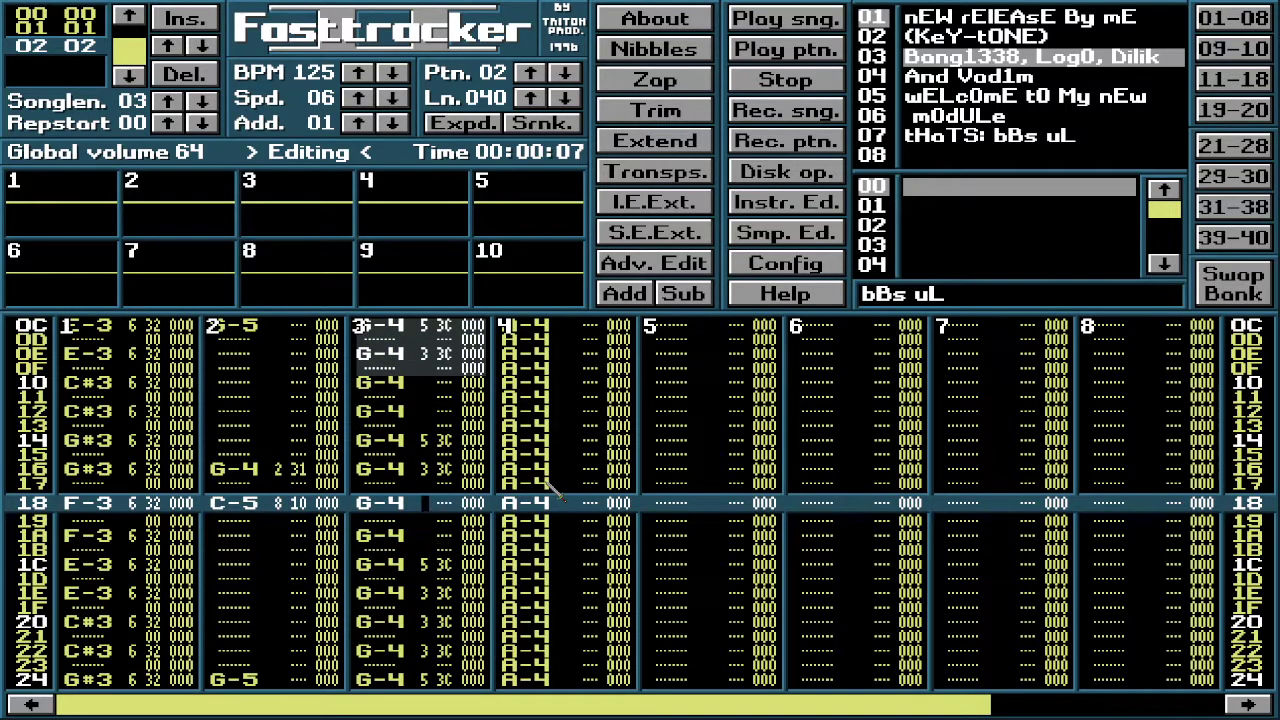
pyautogui.scroll(-2, 553, 488)
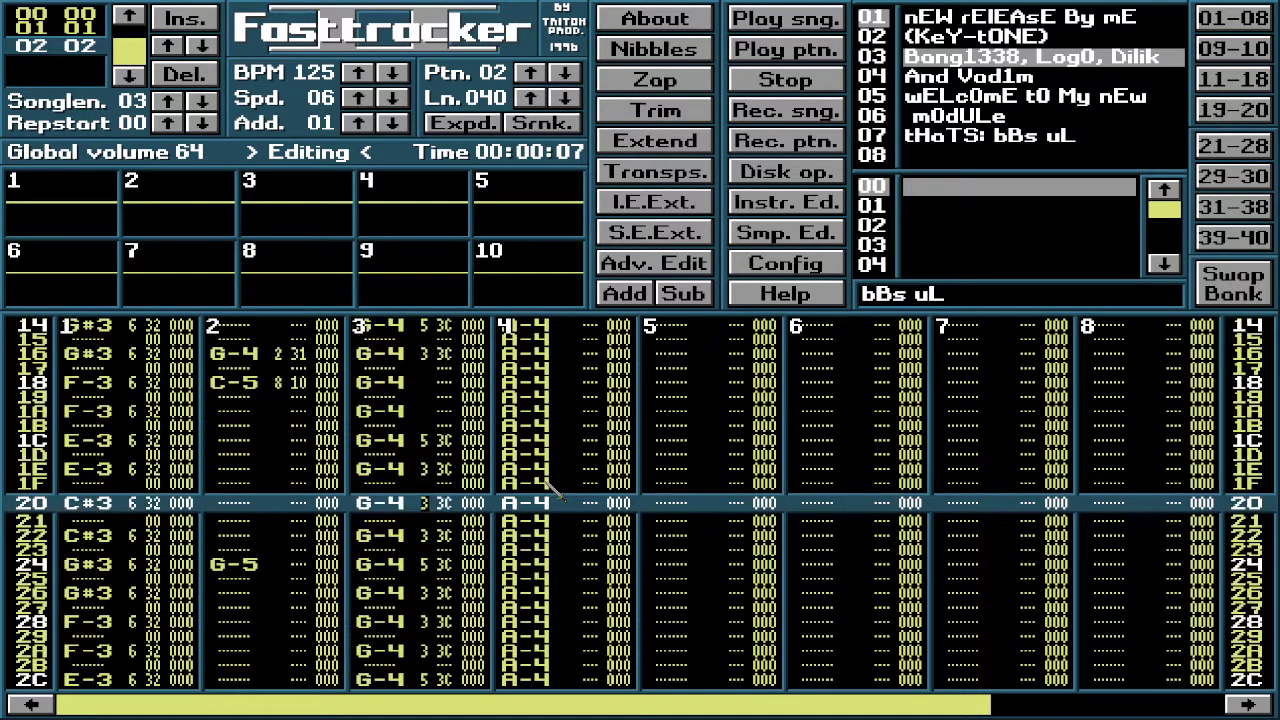
# Step: Clear the repeated instrument and volume values from the channel 3 G-4 notes in rows 20, 22, 28 and 2A
pyautogui.press('Delete')
pyautogui.scroll(-8, 553, 488)
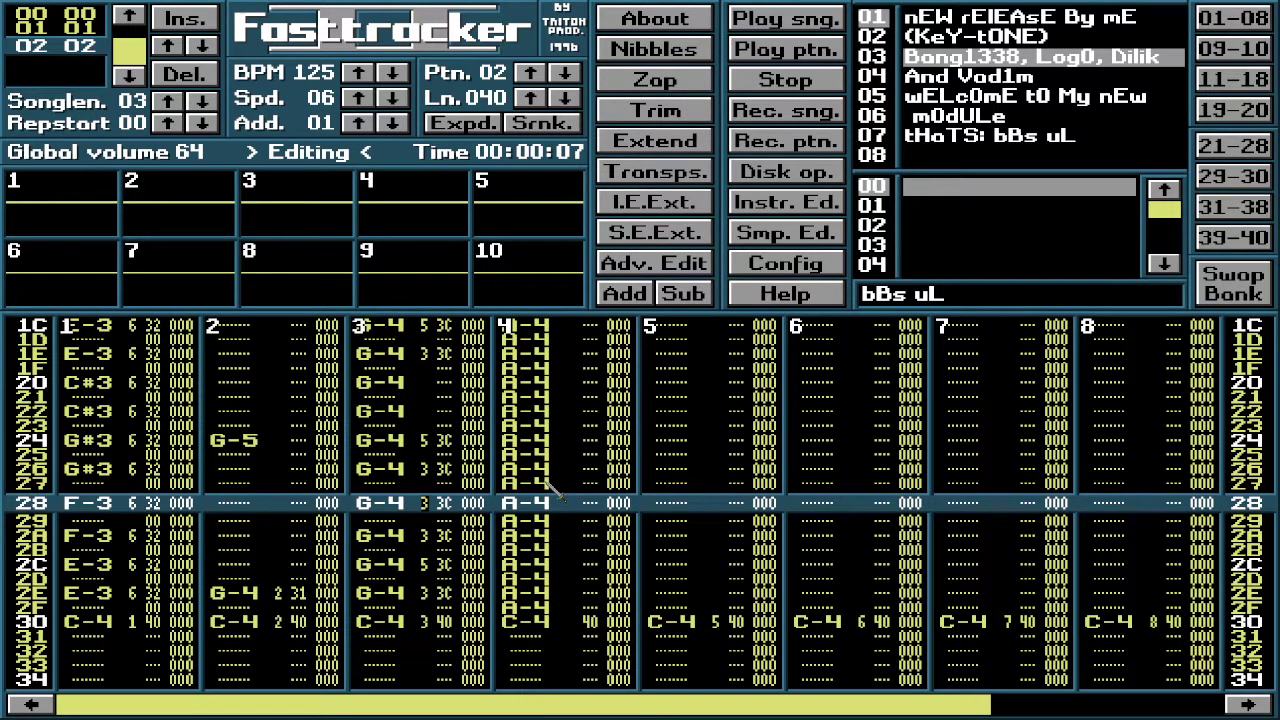
pyautogui.press('Delete')
pyautogui.scroll(5, 553, 488)
pyautogui.scroll(-6, 553, 488)
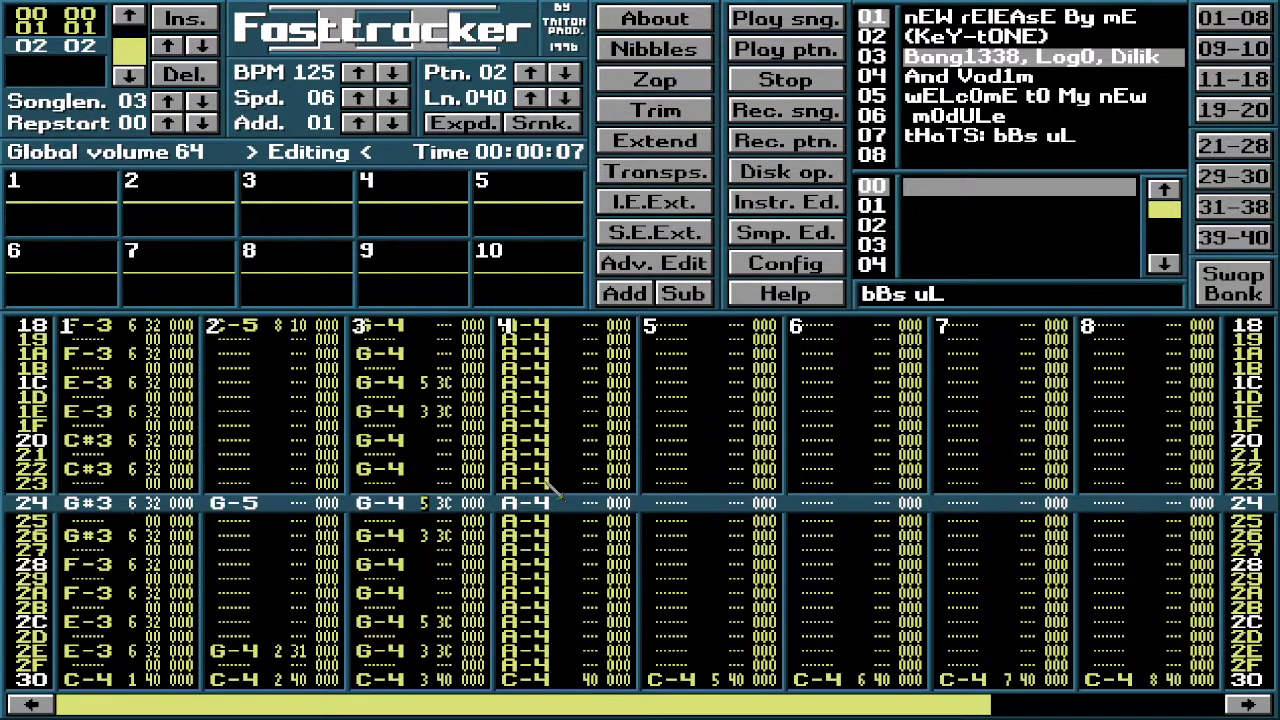
# Step: Clear the instrument value of the channel 2 G-4 note in row 2E
pyautogui.scroll(-5, 553, 488)
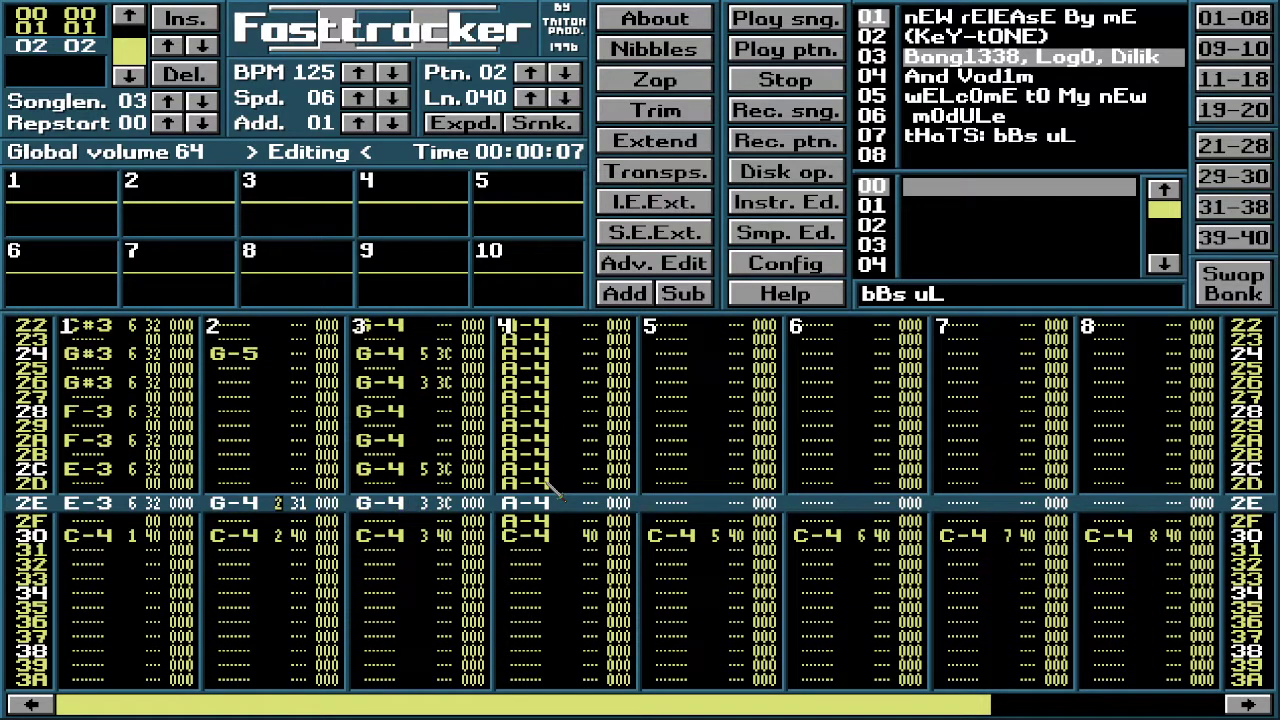
pyautogui.press('Delete')
pyautogui.hscroll(2, 553, 488)
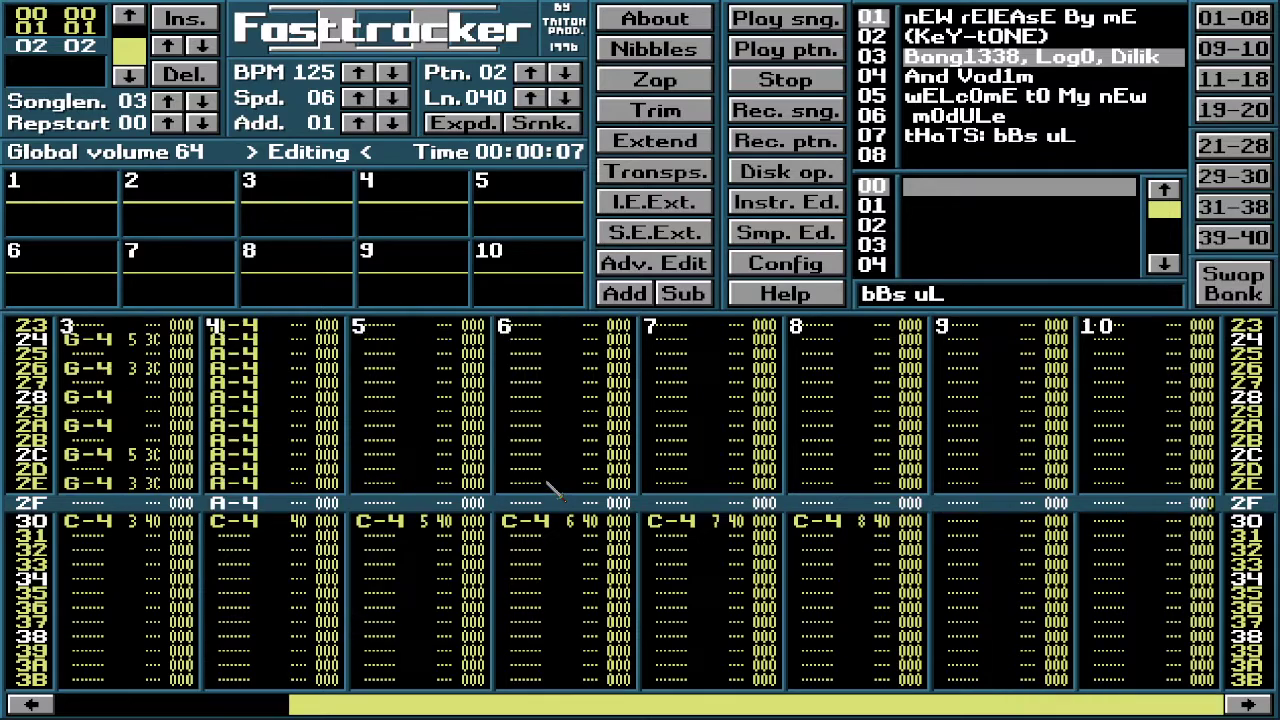
pyautogui.hscroll(-2, 553, 488)
# Step: Insert note-offs in channel 1 on every odd row from 01 to 2F, between the bass notes
pyautogui.scroll(1, 553, 488)
pyautogui.scroll(20, 553, 488)
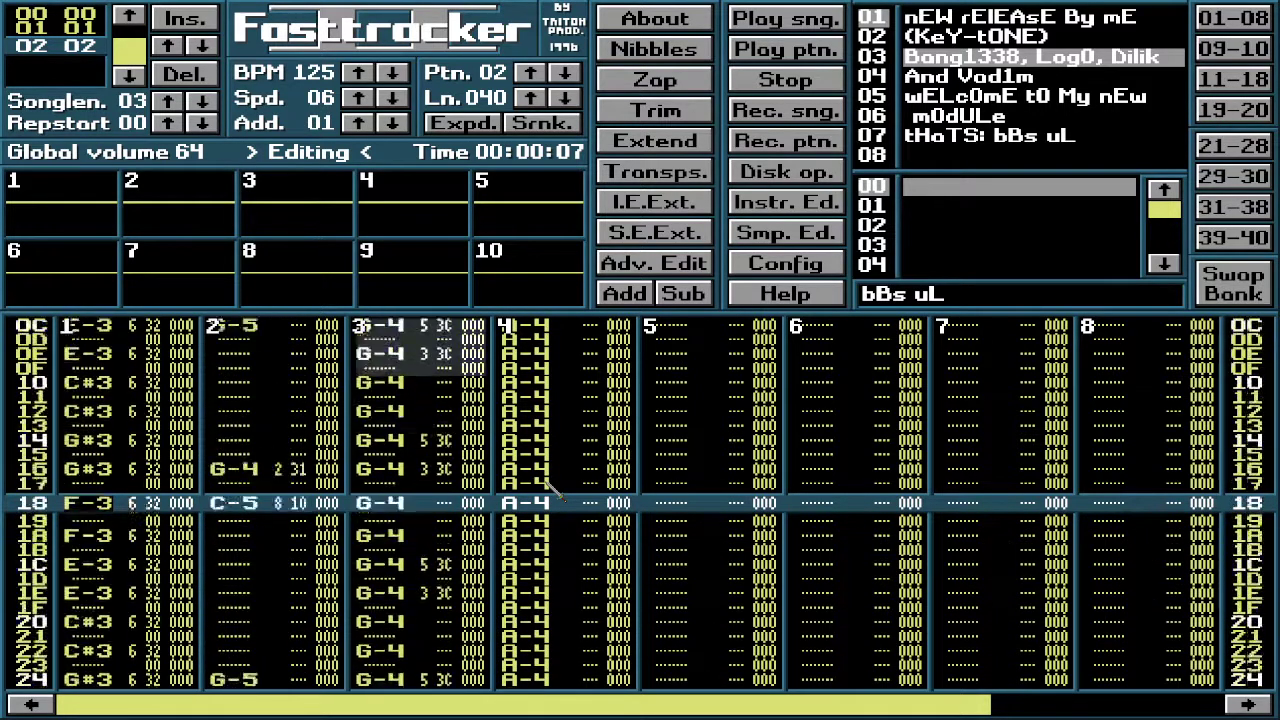
pyautogui.scroll(1, 553, 488)
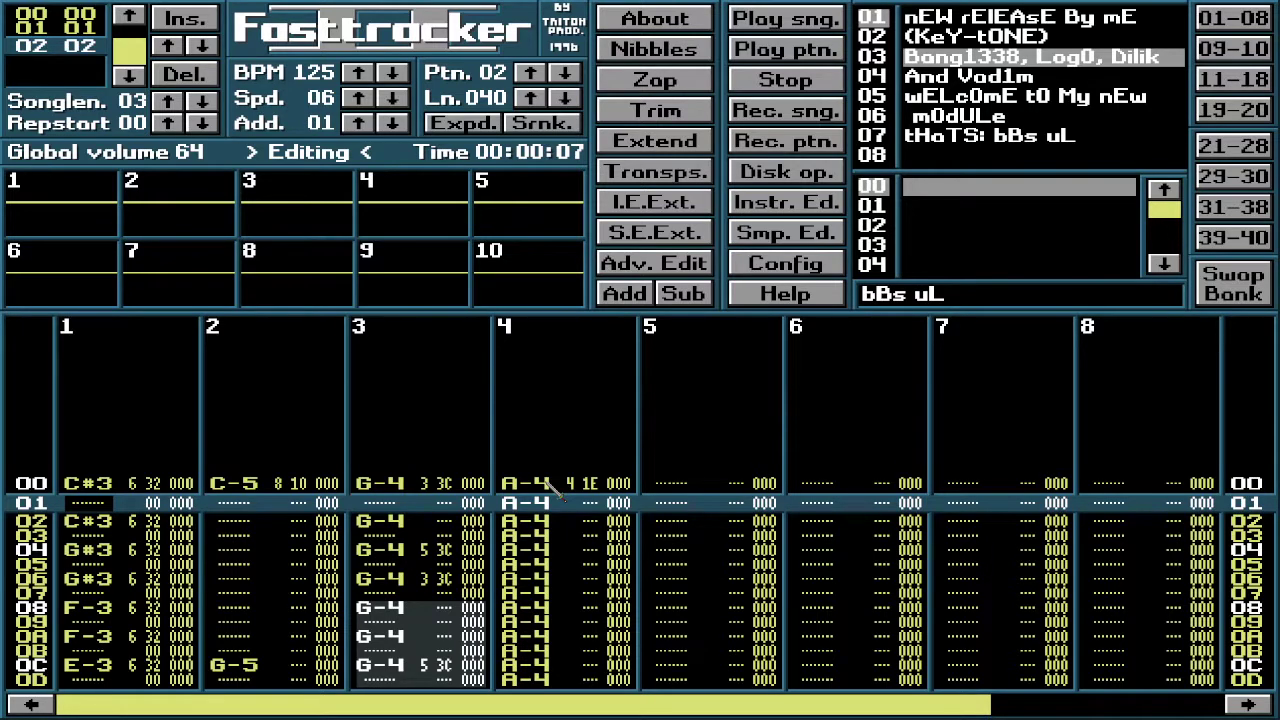
pyautogui.scroll(-5, 553, 488)
pyautogui.scroll(-13, 553, 488)
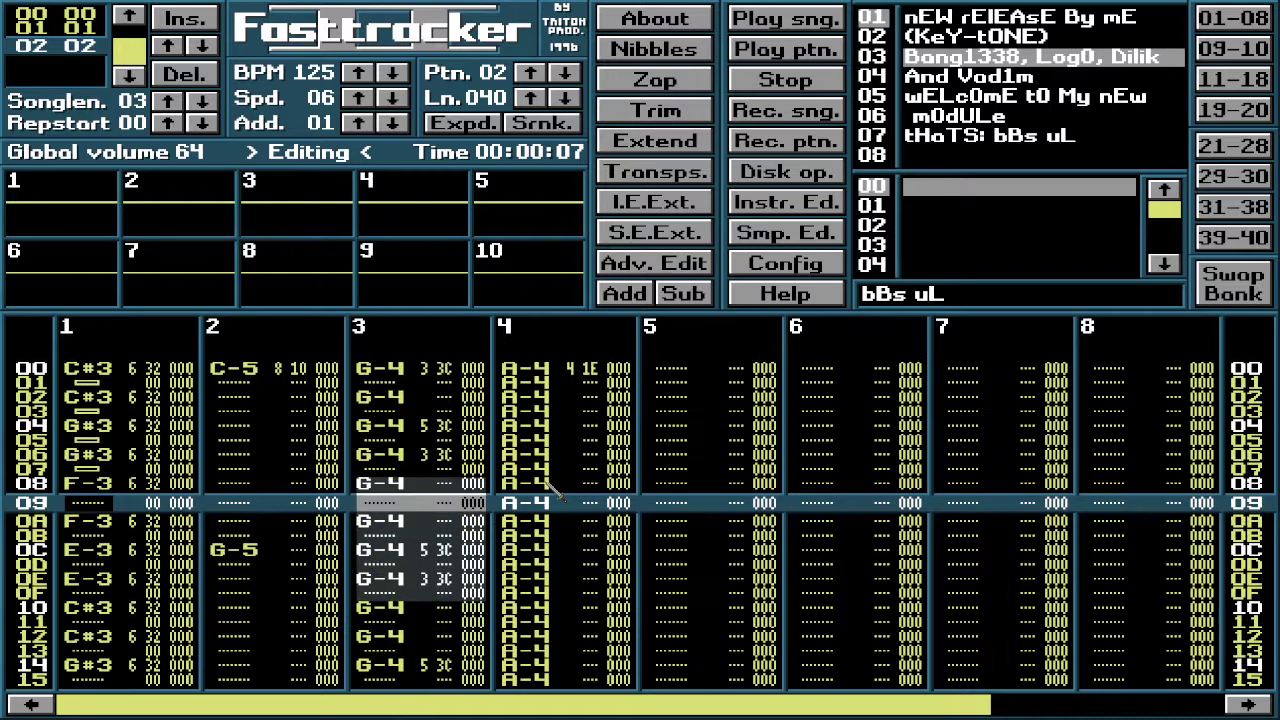
pyautogui.scroll(-6, 553, 488)
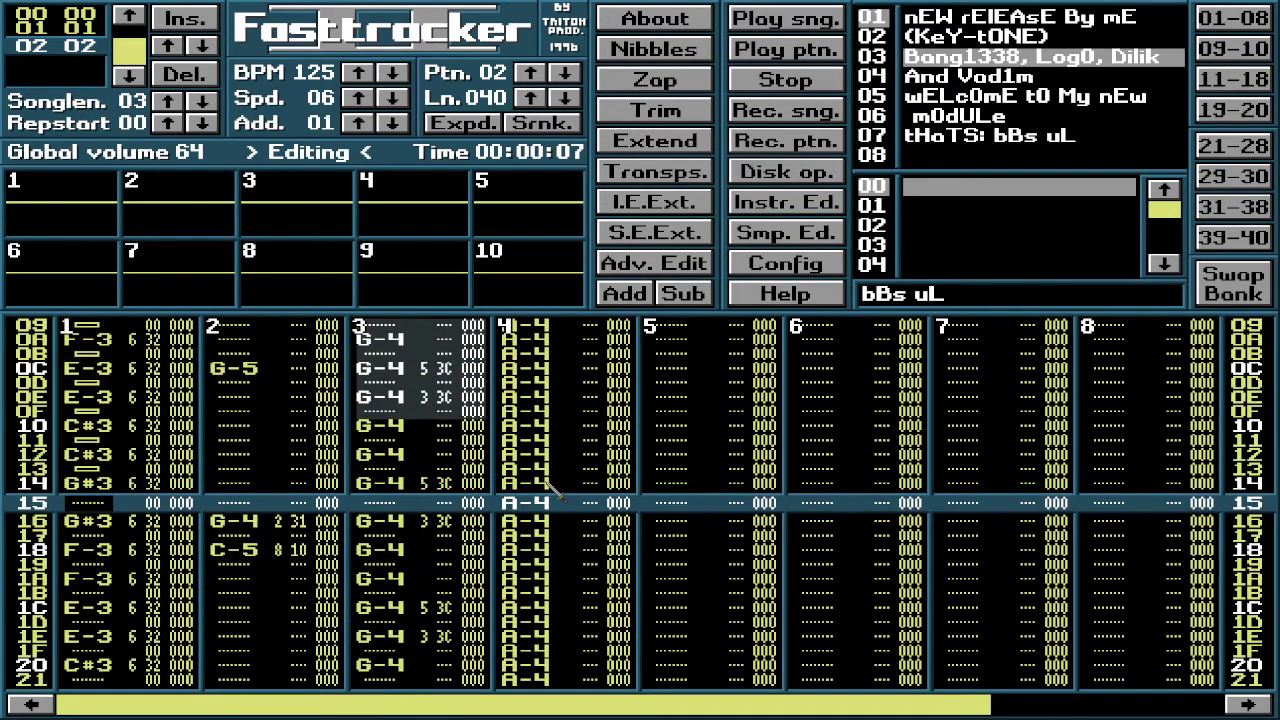
pyautogui.scroll(-6, 553, 490)
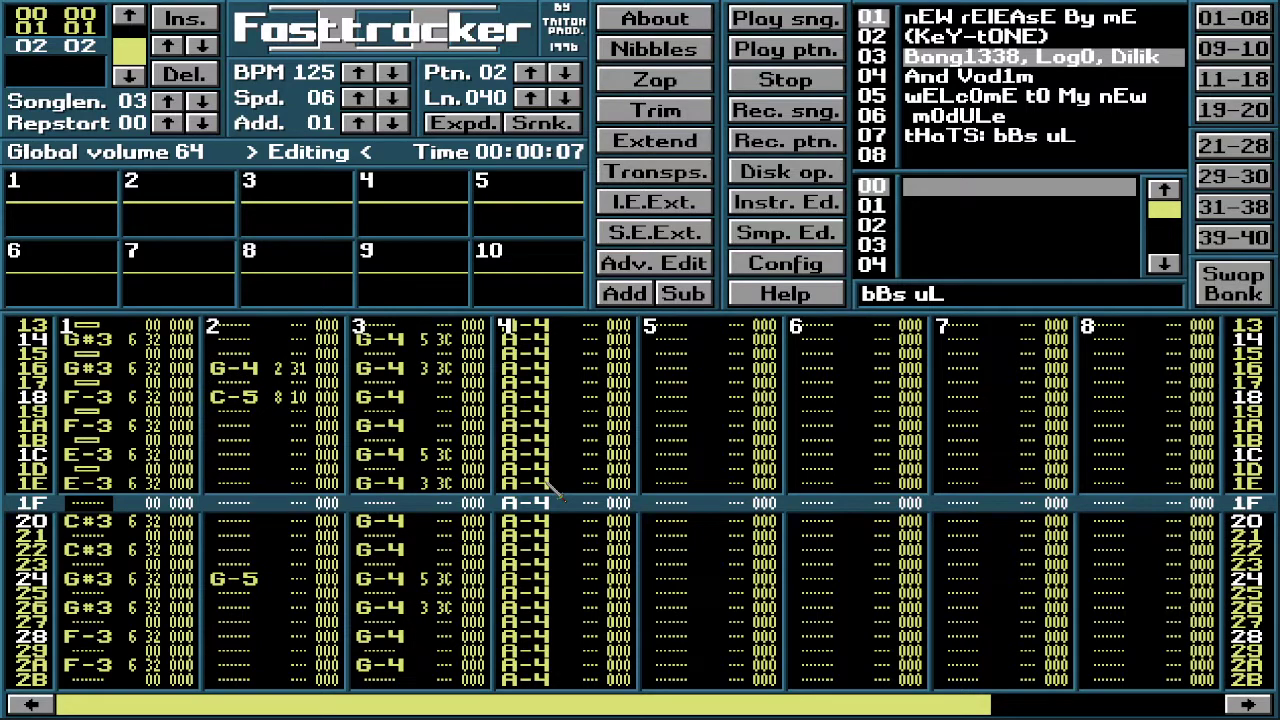
pyautogui.scroll(-6, 553, 490)
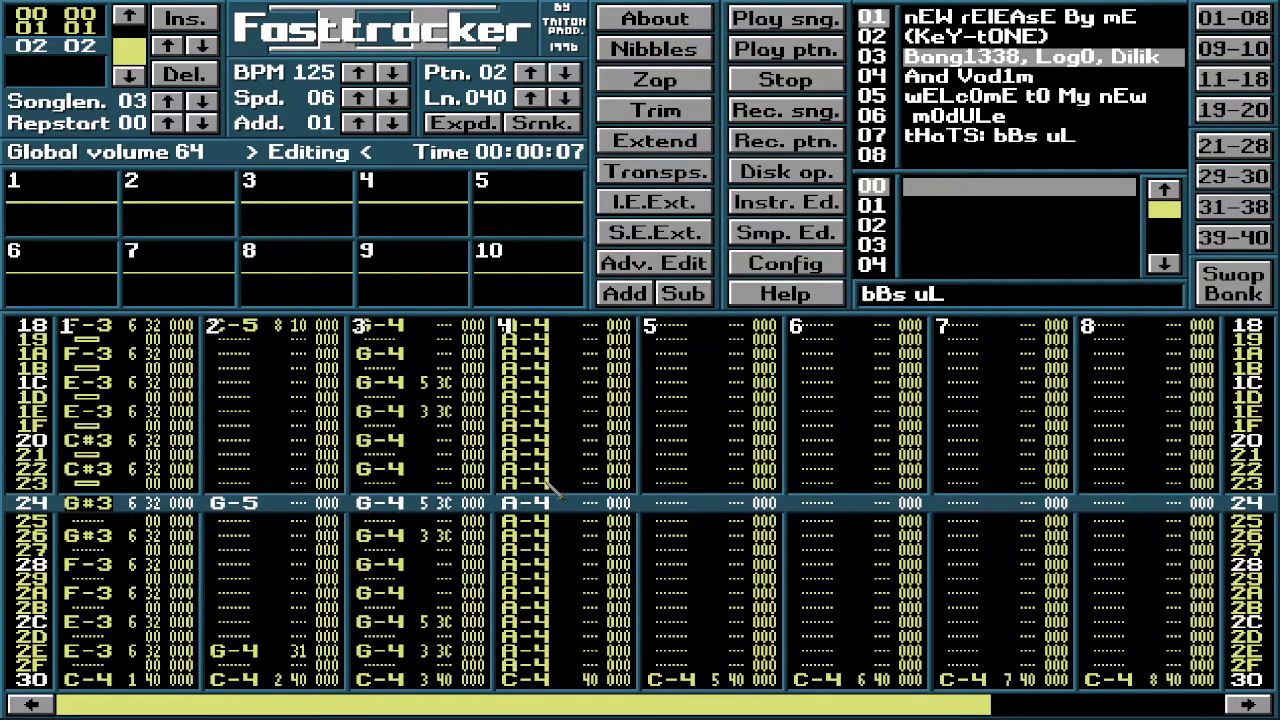
pyautogui.scroll(-2, 553, 490)
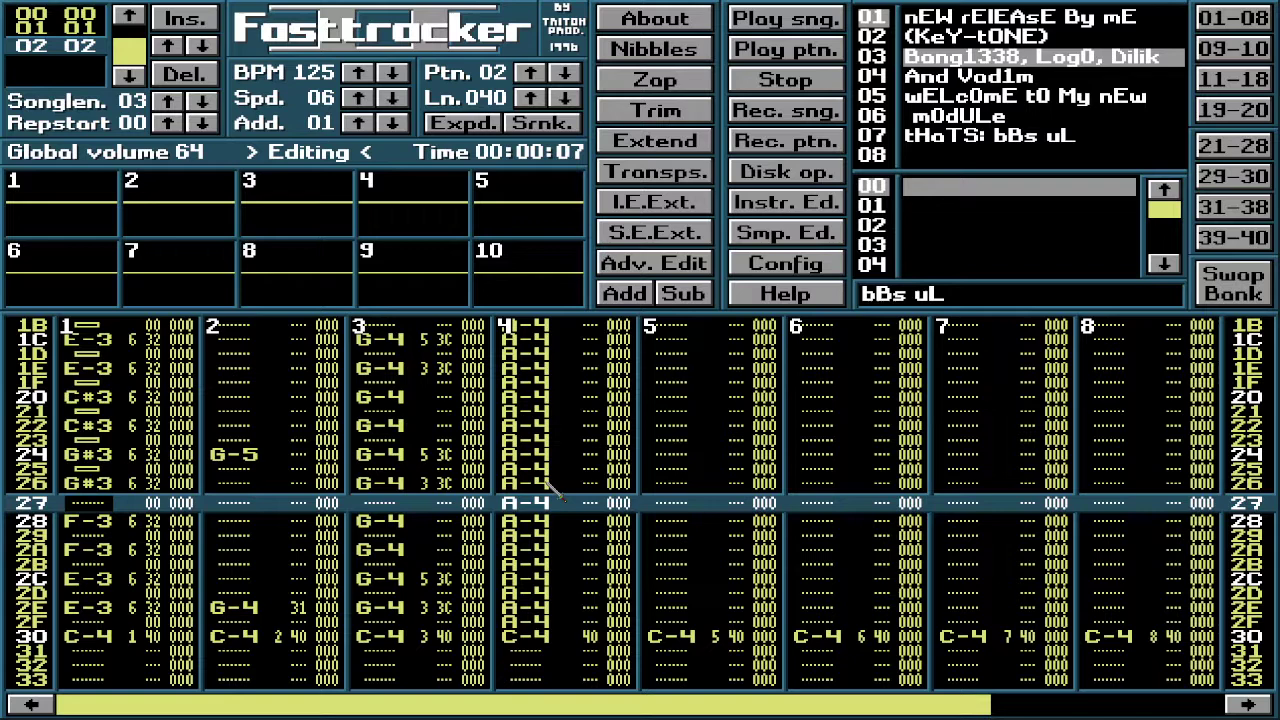
pyautogui.scroll(-4, 553, 490)
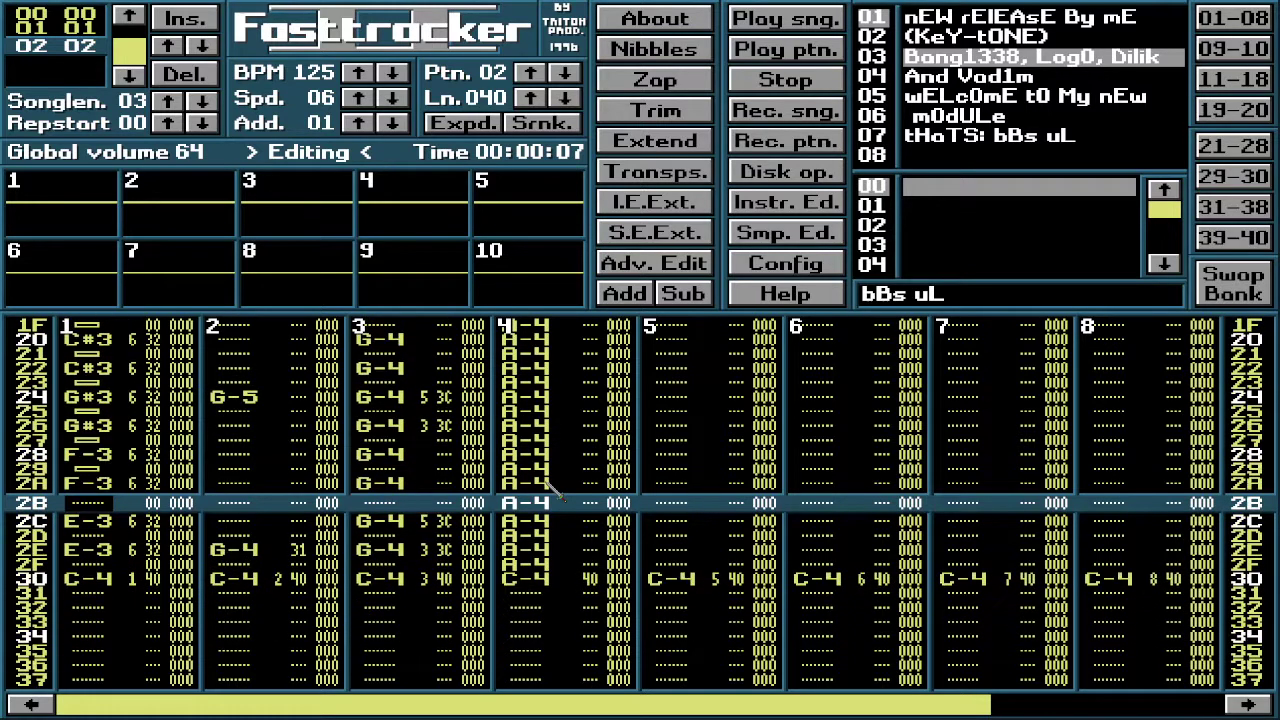
pyautogui.scroll(-4, 553, 490)
# Step: Clear the block marking and remove the 00 volume values from the channel 1 note-offs in rows 01 to 2F
pyautogui.scroll(7, 553, 490)
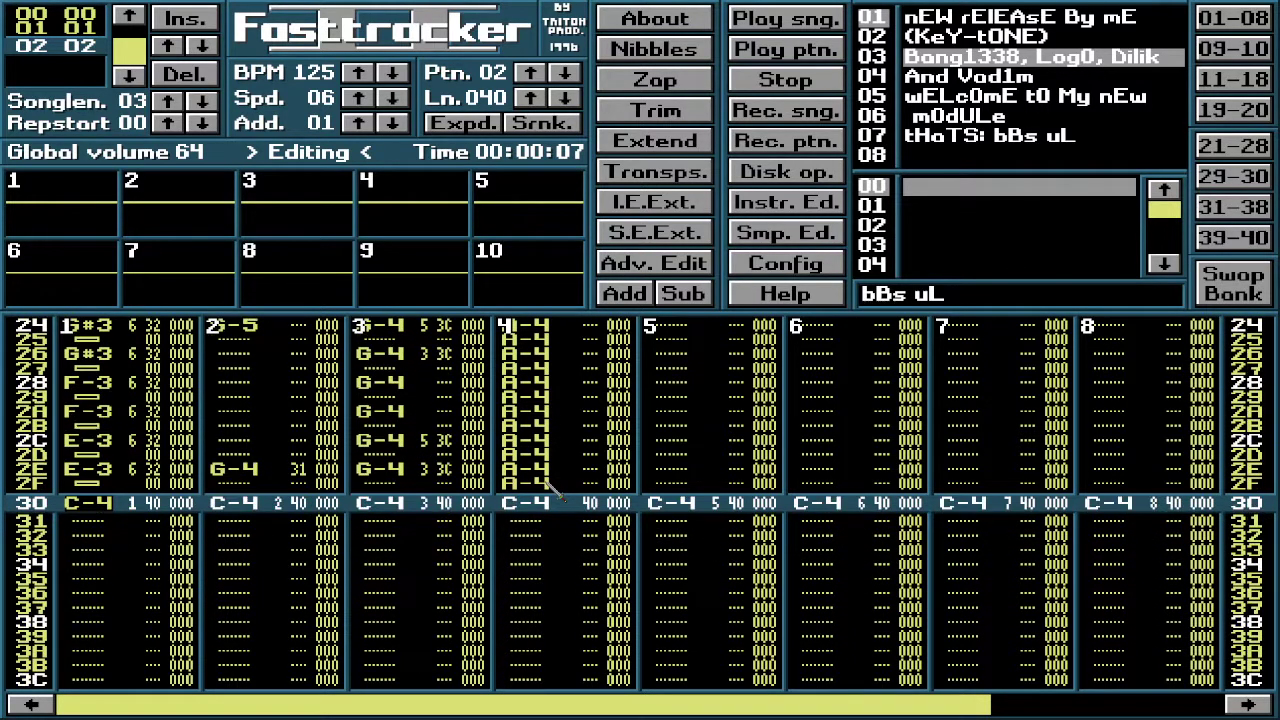
pyautogui.scroll(20, 555, 490)
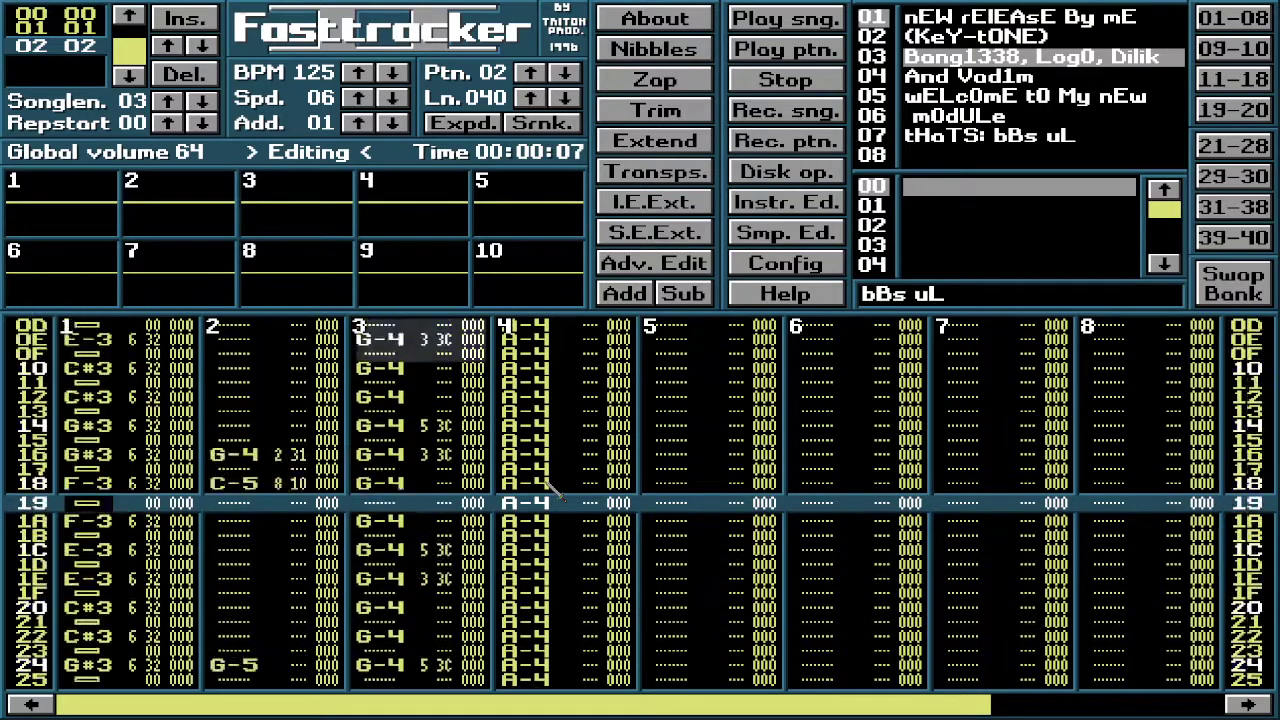
pyautogui.rightClick(555, 490)
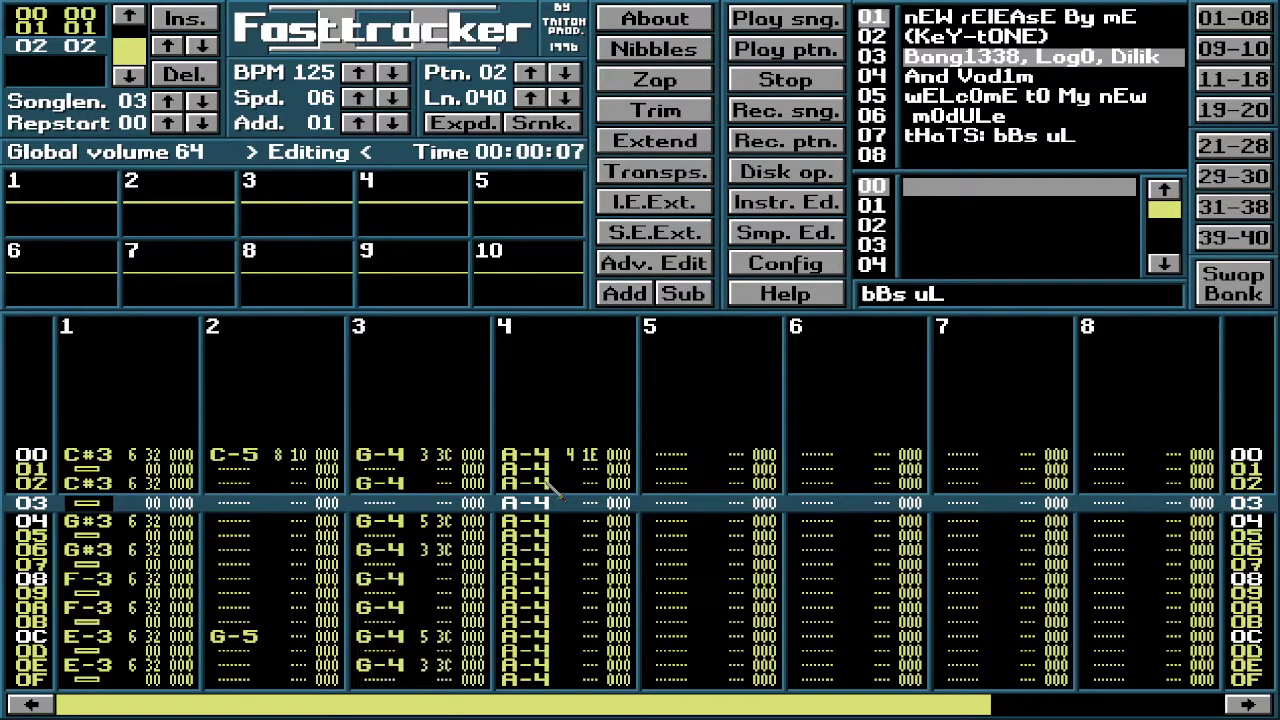
pyautogui.scroll(2, 555, 490)
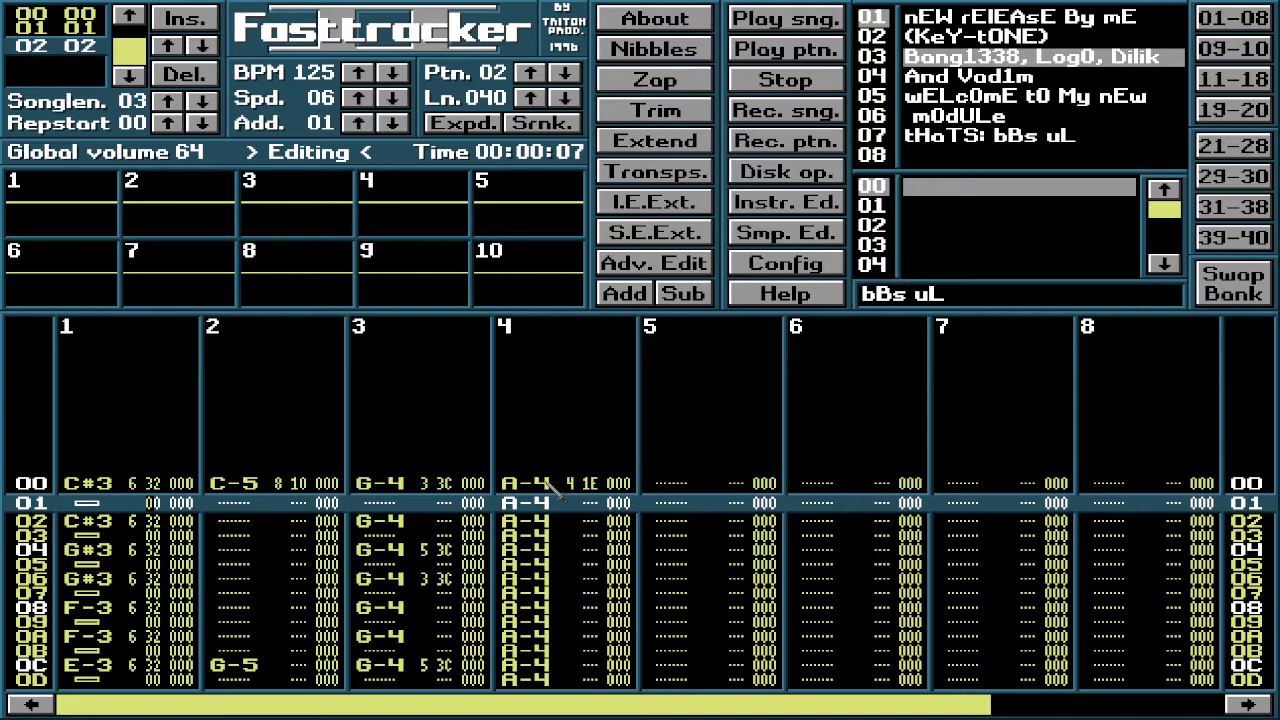
pyautogui.scroll(-11, 553, 490)
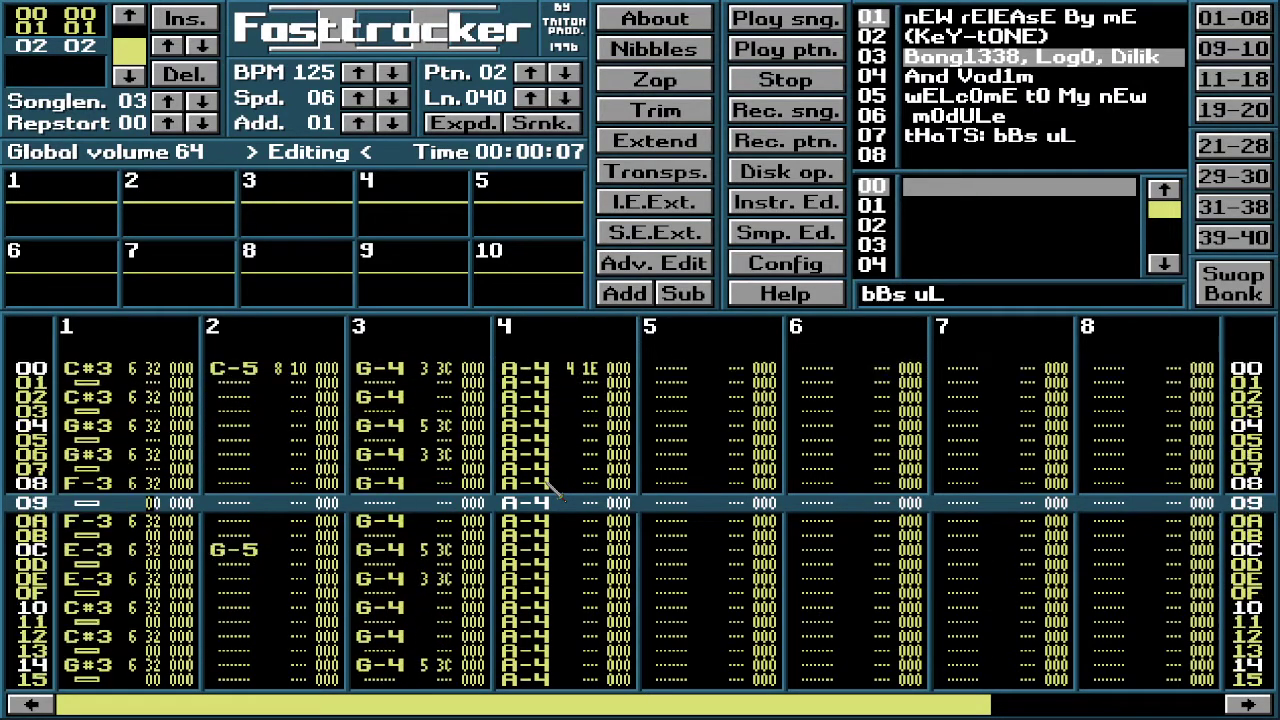
pyautogui.scroll(-12, 553, 490)
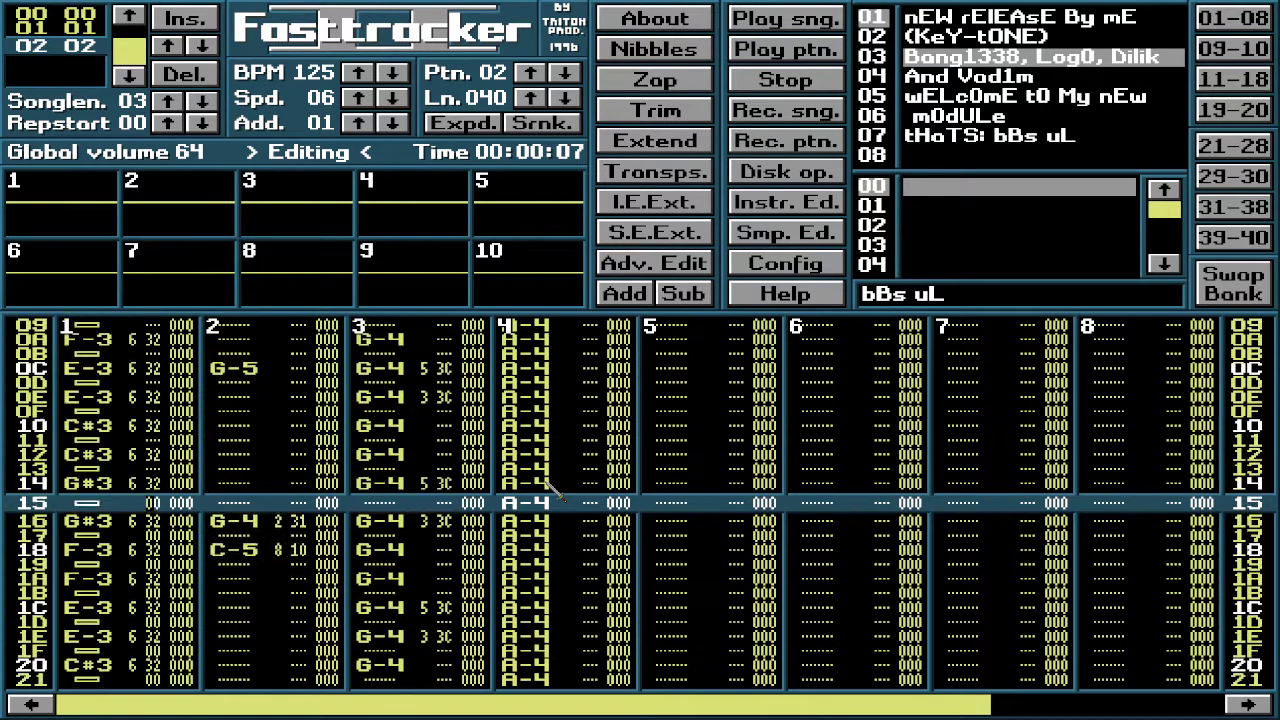
pyautogui.scroll(-10, 553, 490)
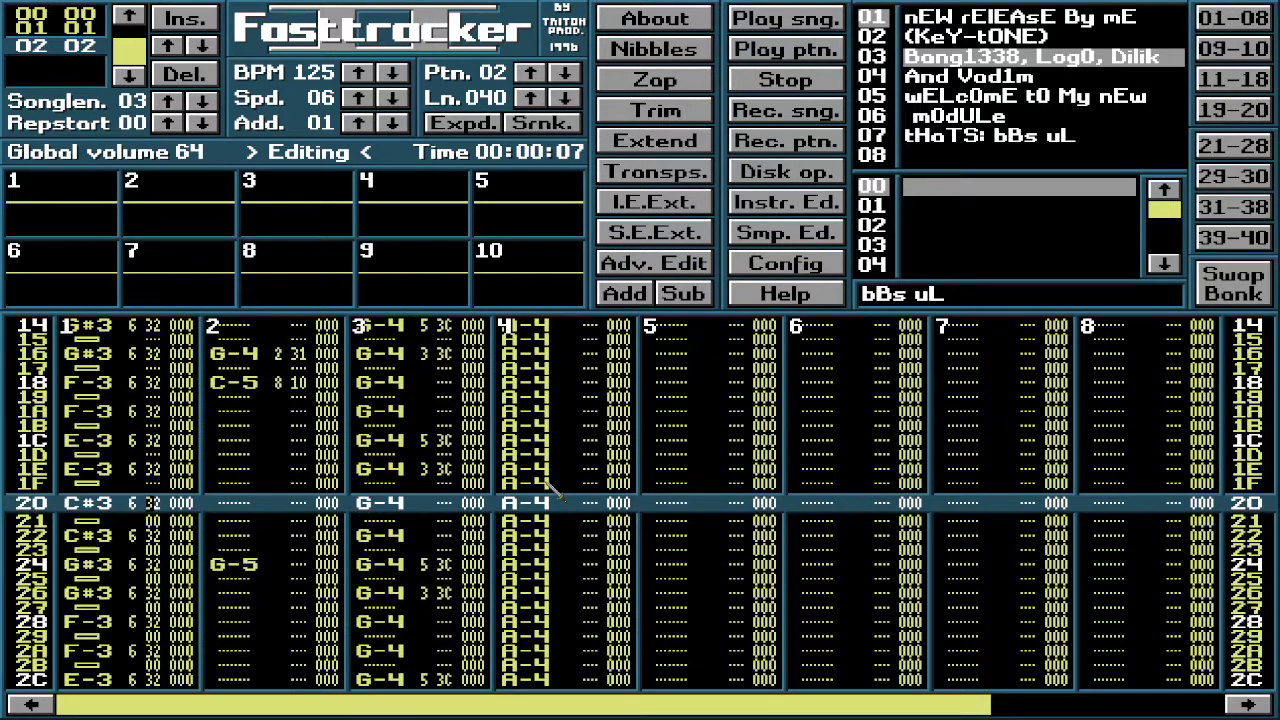
pyautogui.scroll(-10, 553, 490)
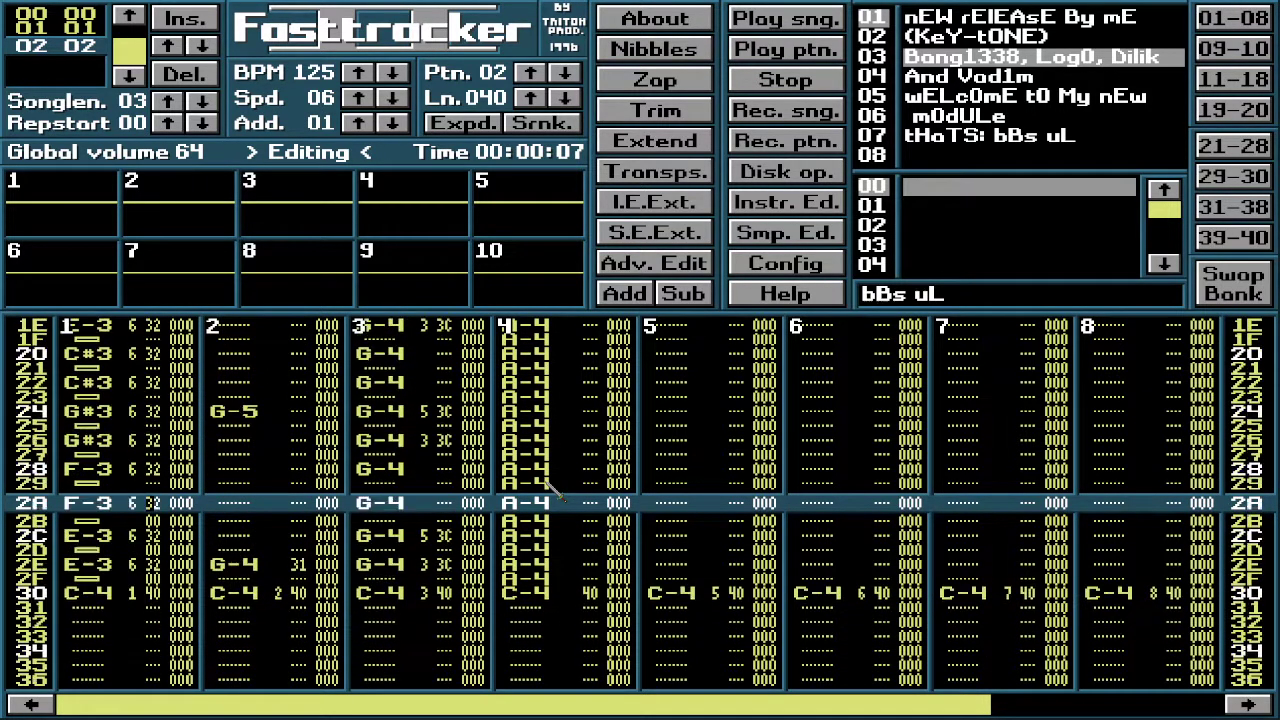
pyautogui.scroll(-4, 553, 490)
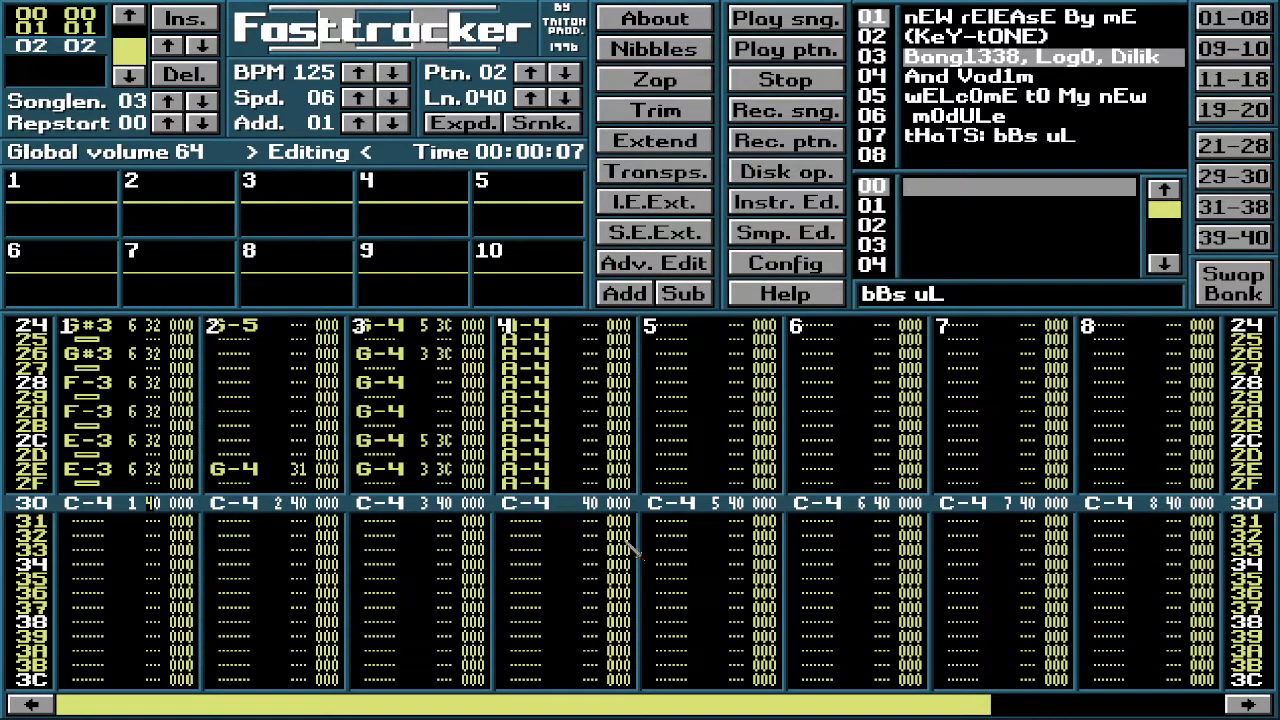
# Step: Leave edit mode, play back pattern 02 briefly, and play the whole song from position 00
pyautogui.press('space')
pyautogui.press('ctrl')
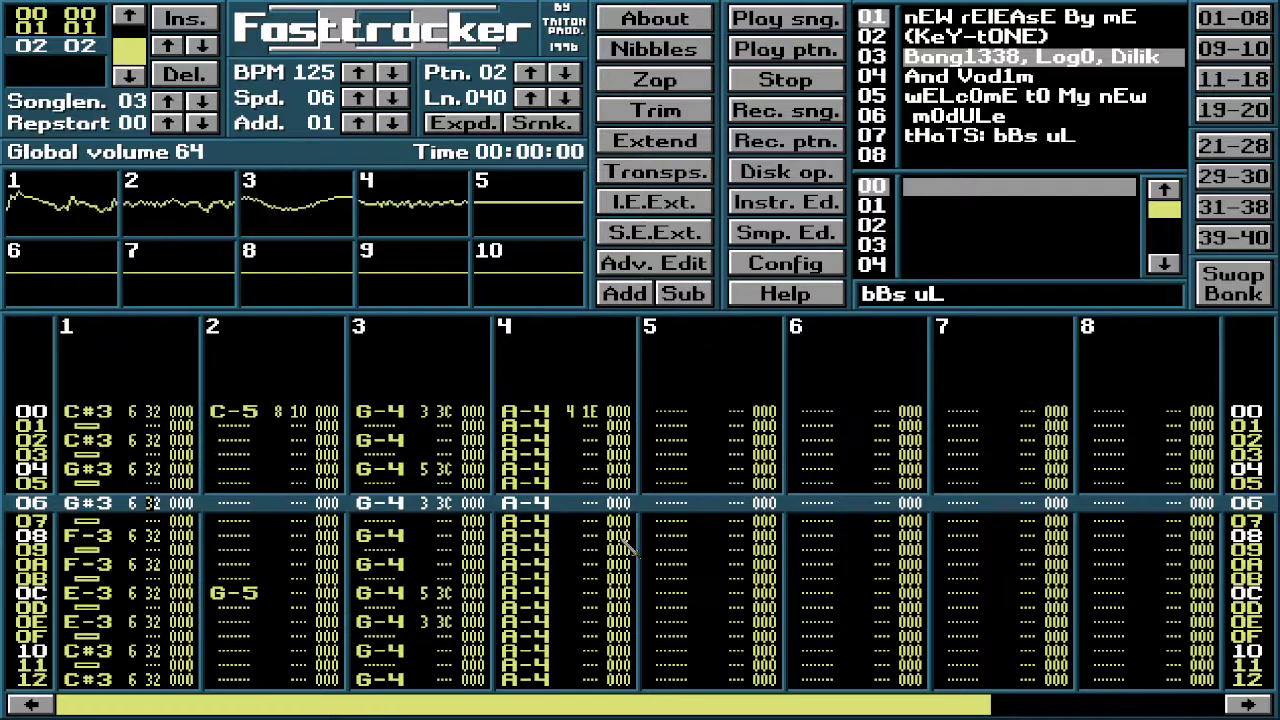
pyautogui.press('space')
pyautogui.click(128, 15)
pyautogui.click(128, 15)
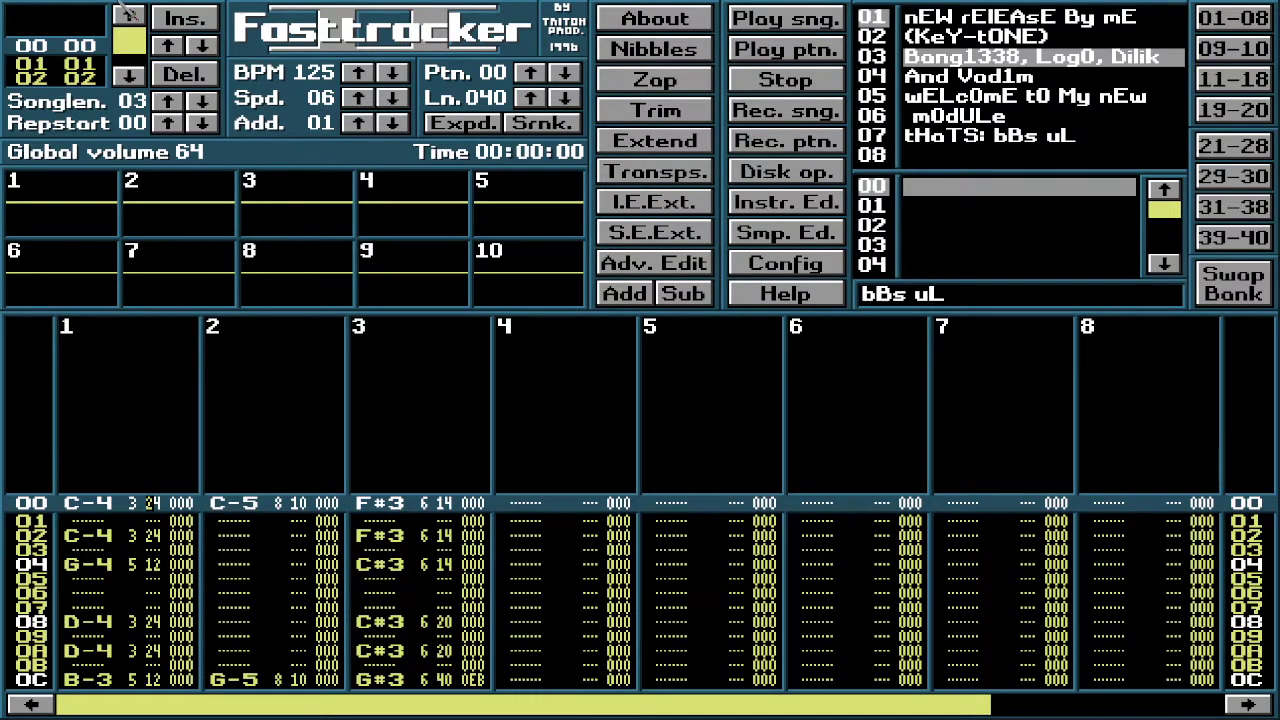
pyautogui.press('ctrl')
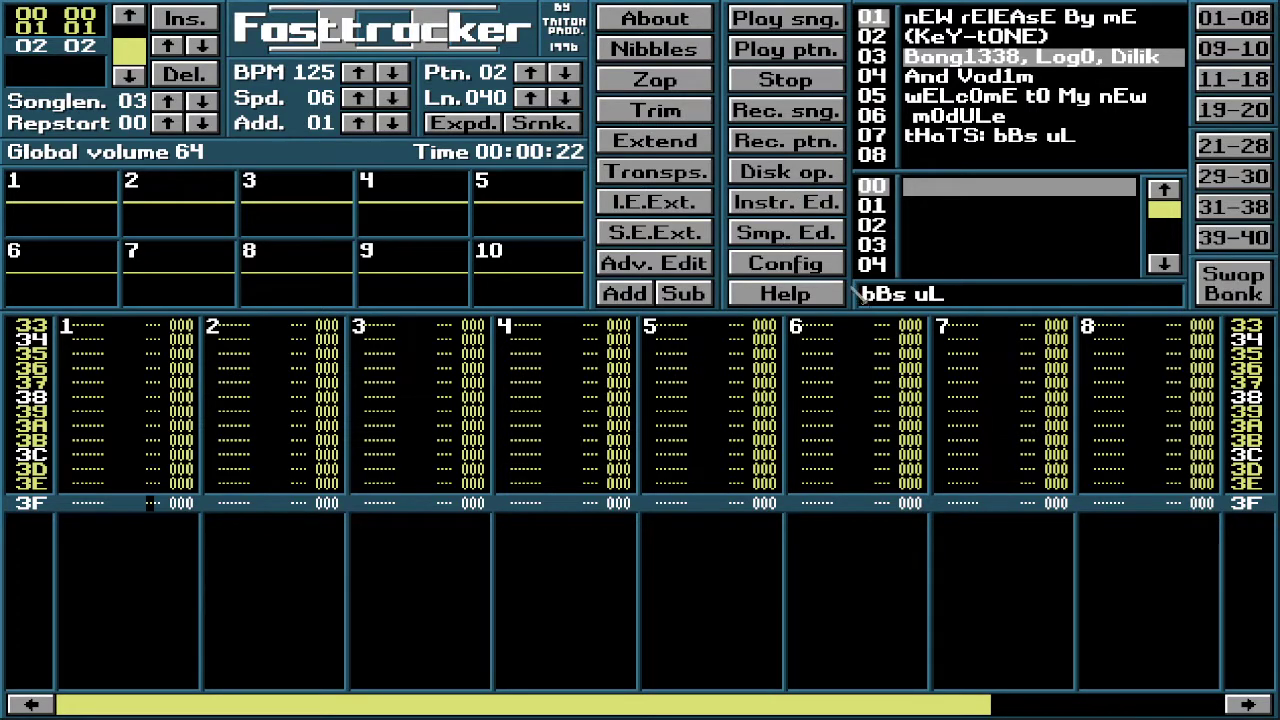
# Step: Trim unused patterns, instruments, samples, channels and sample data after loop from the module, and open the disk operations
pyautogui.click(701, 121)
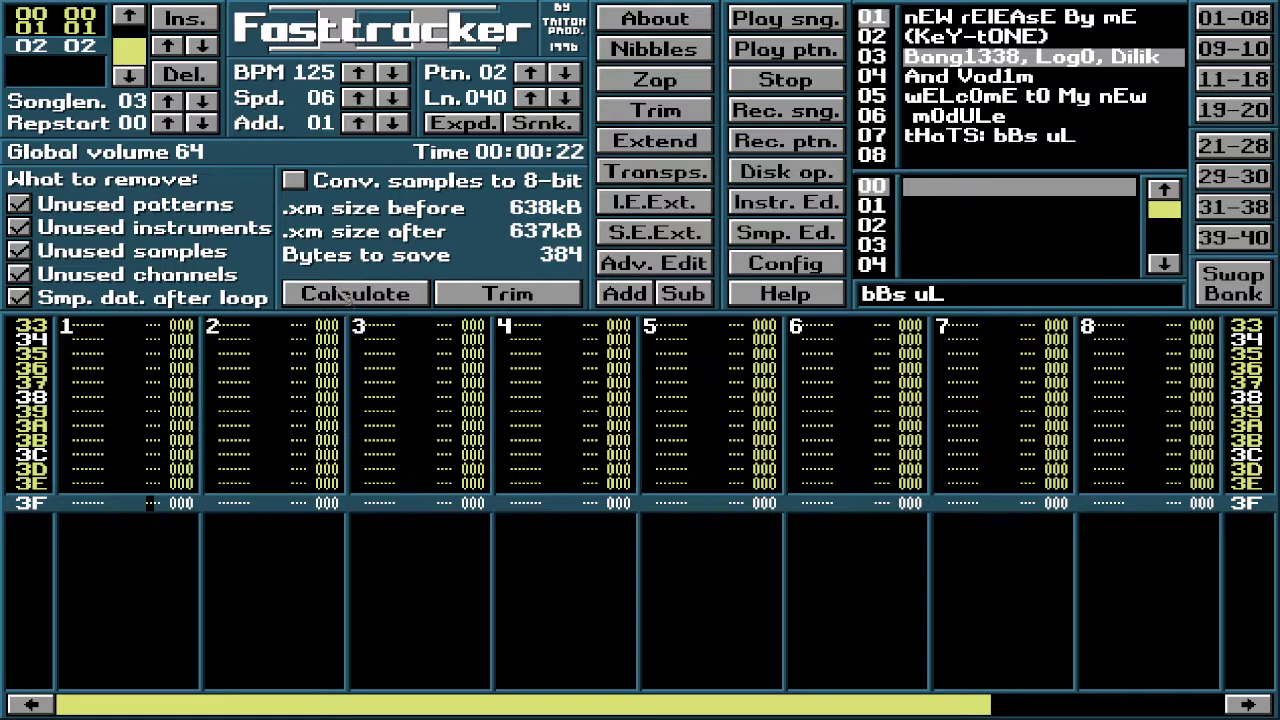
pyautogui.click(522, 300)
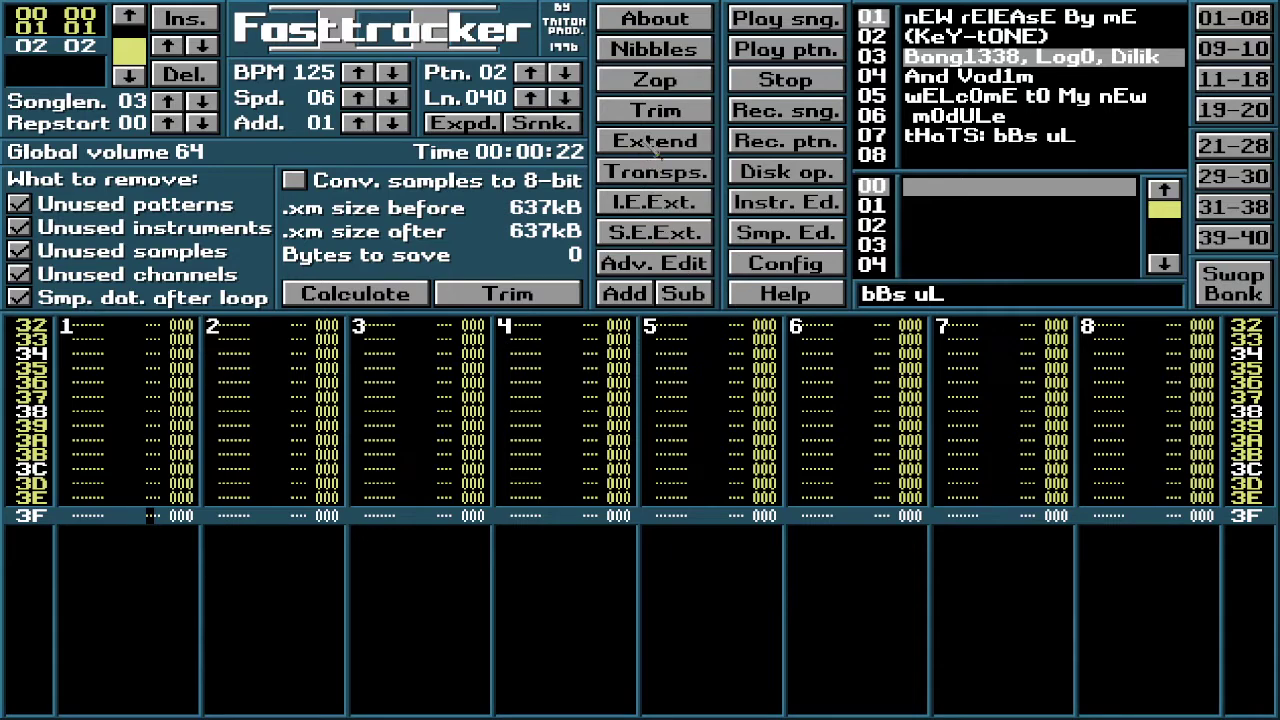
pyautogui.click(650, 116)
pyautogui.click(785, 172)
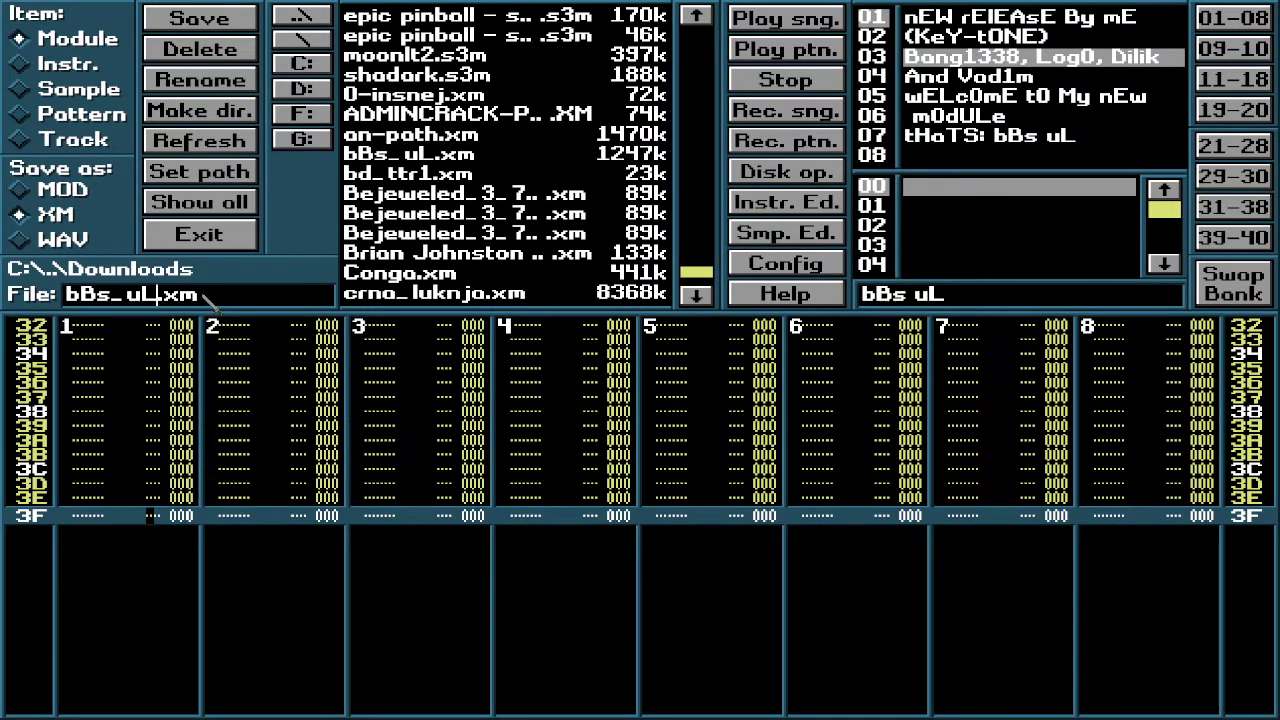
pyautogui.click(305, 20)
pyautogui.click(400, 193)
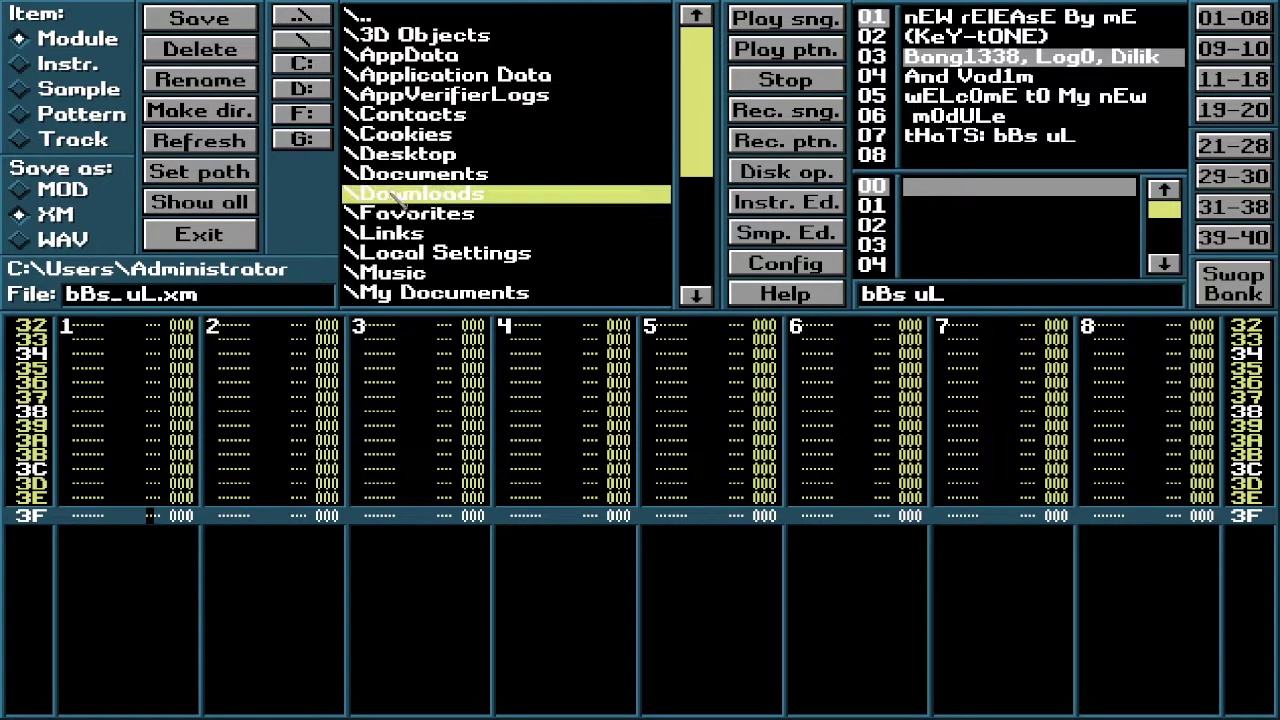
pyautogui.moveTo(697, 95); pyautogui.dragTo(693, 197)
# Step: Save the module as bBs_uL.xm in the tracker songs folder inside Documents and close the disk operations
pyautogui.click(316, 24)
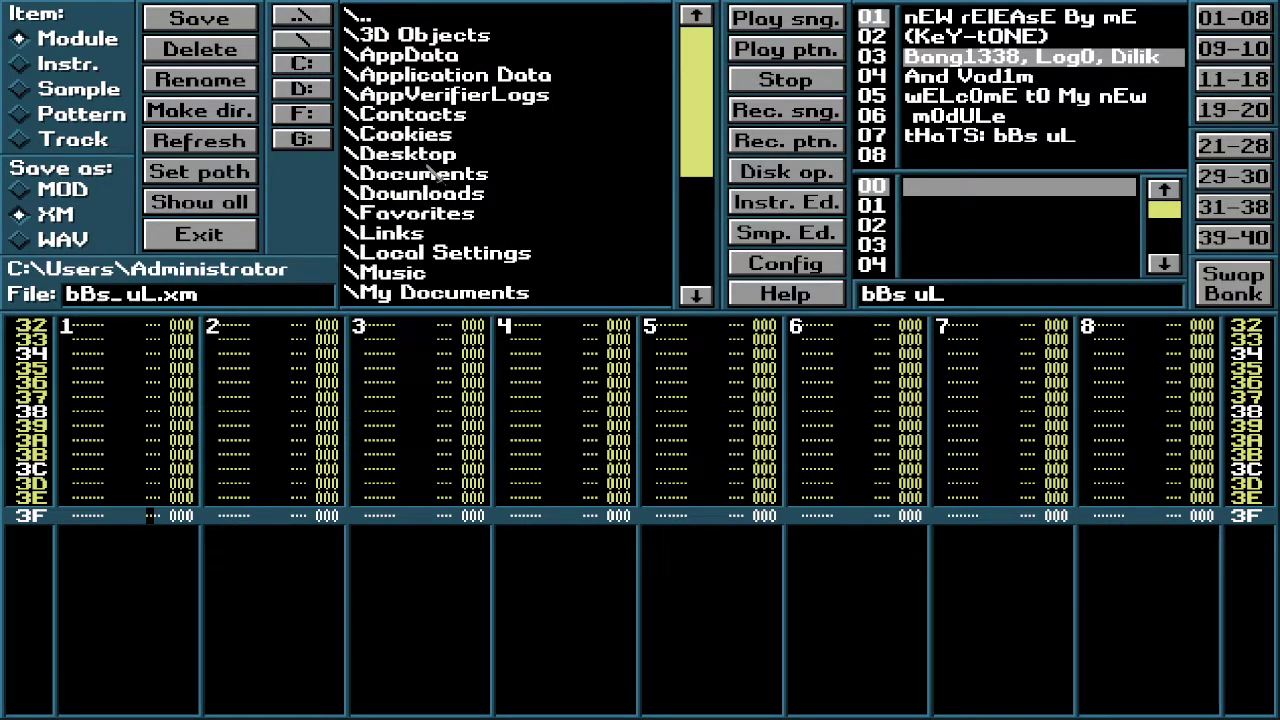
pyautogui.click(432, 174)
pyautogui.moveTo(697, 178); pyautogui.dragTo(697, 274)
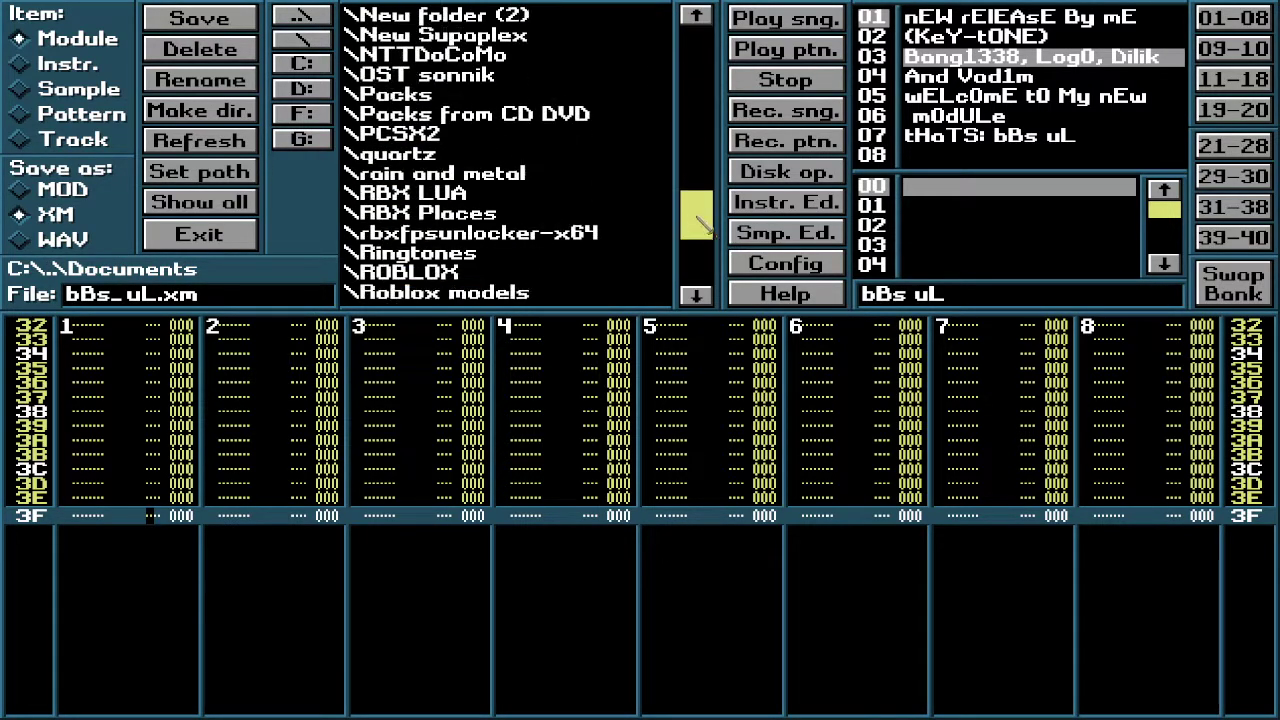
pyautogui.click(488, 232)
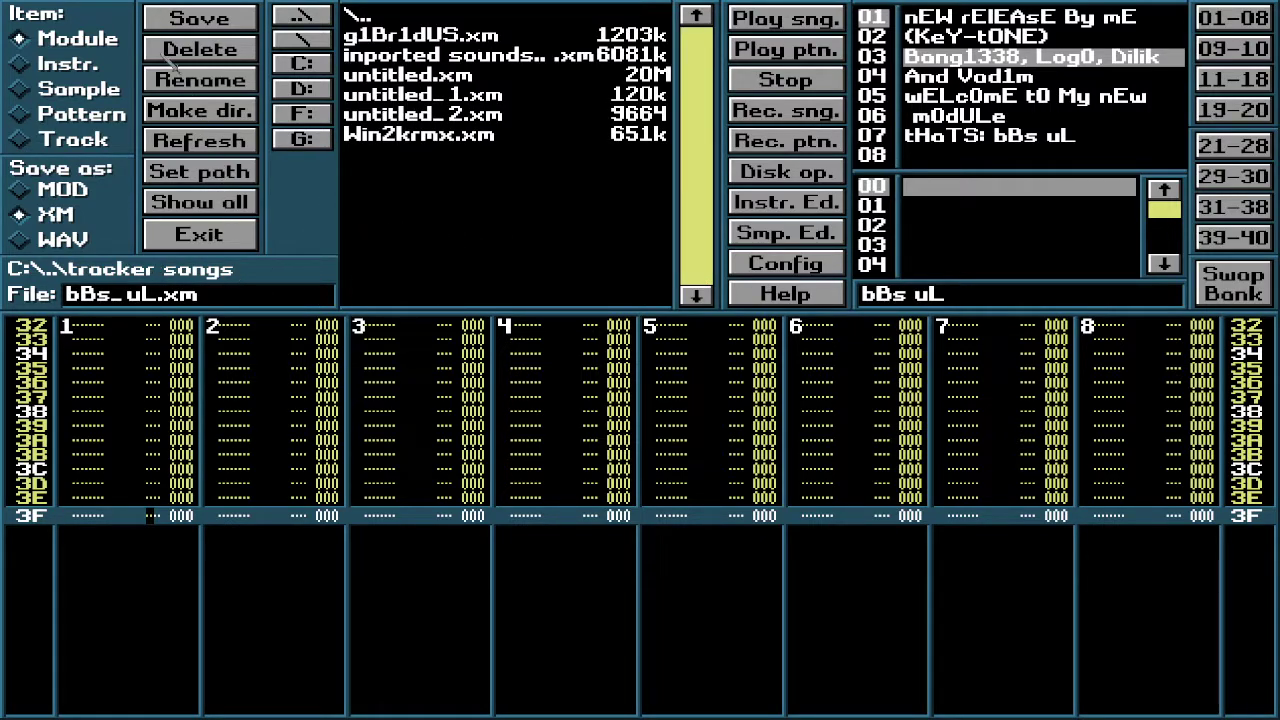
pyautogui.click(204, 20)
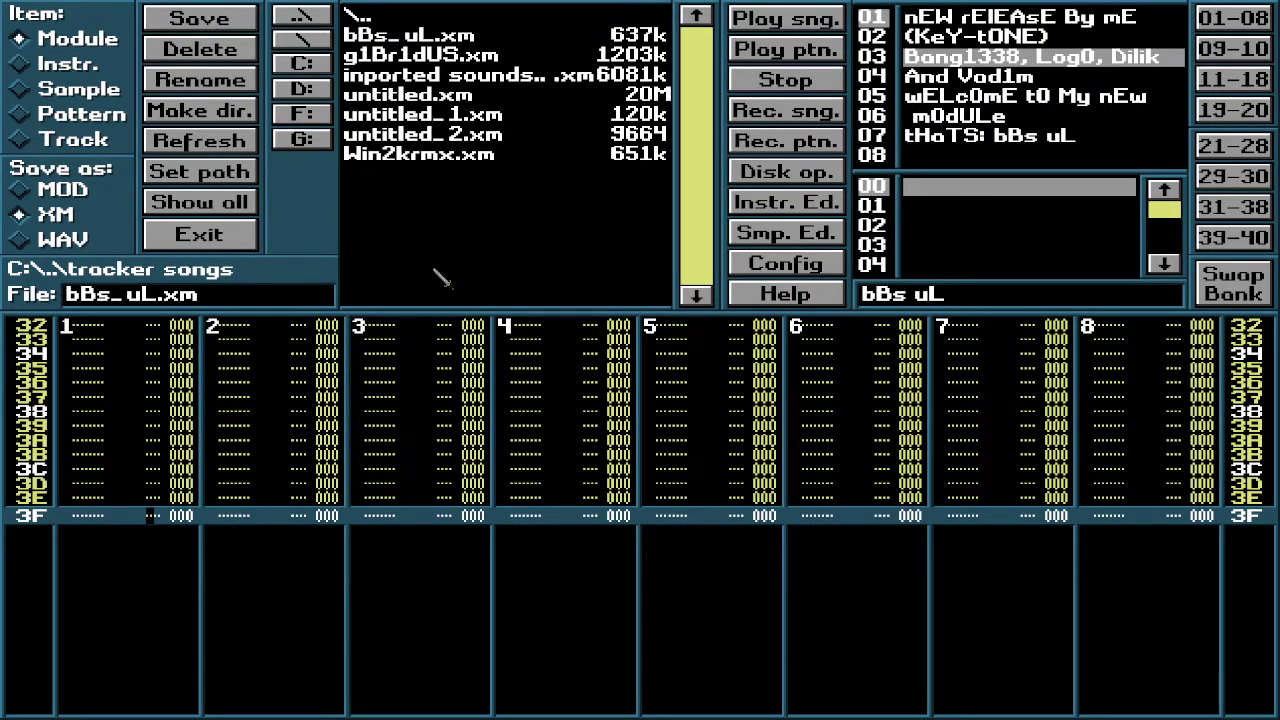
pyautogui.click(220, 236)
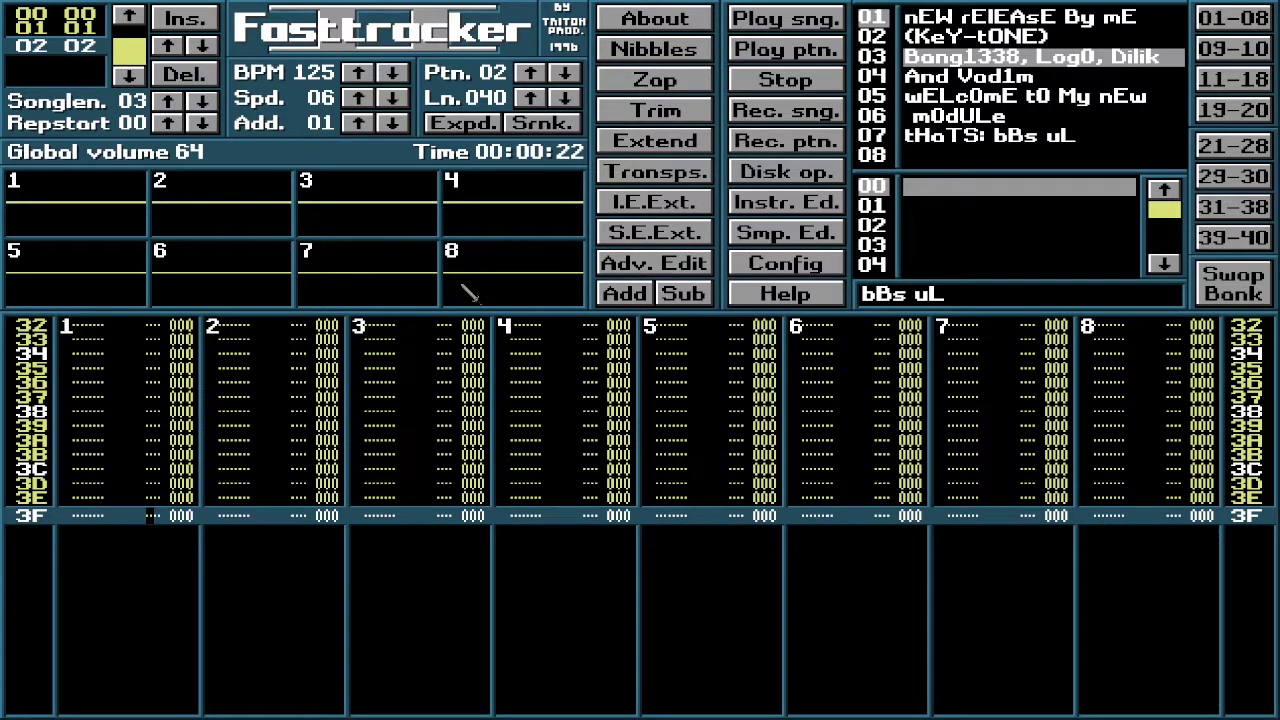
pyautogui.scroll(20, 490, 440)
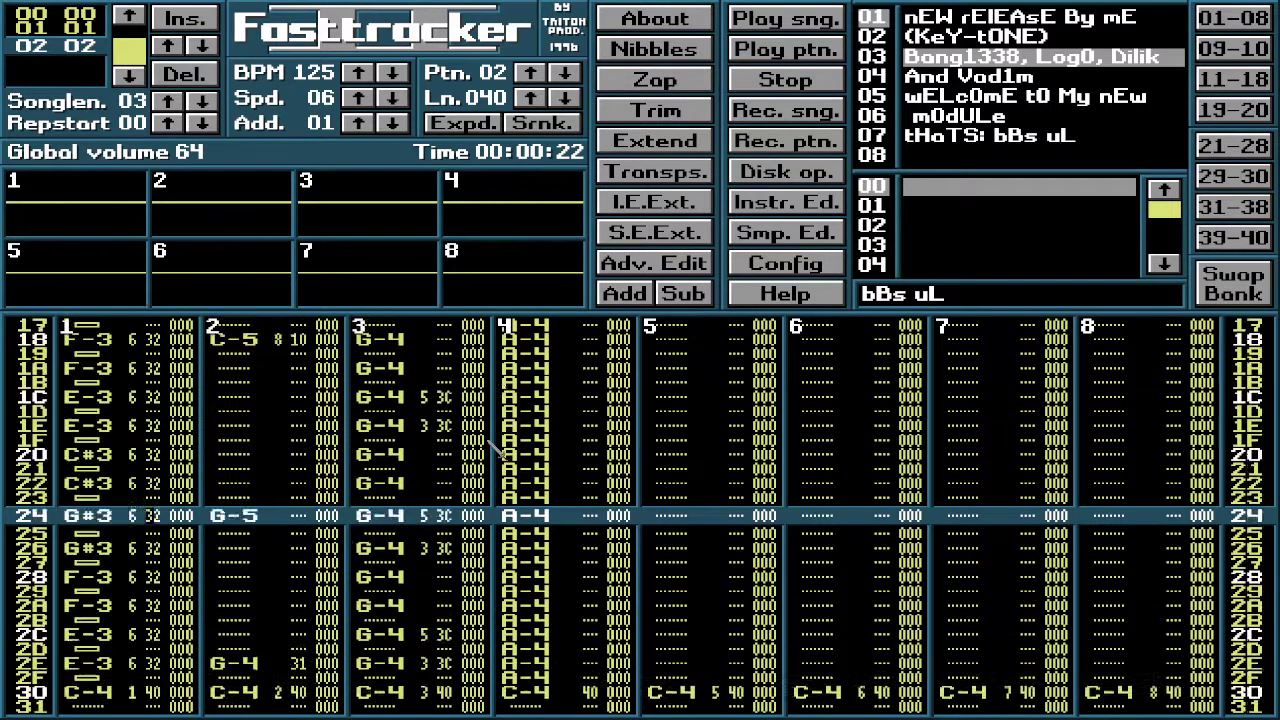
pyautogui.scroll(20, 490, 447)
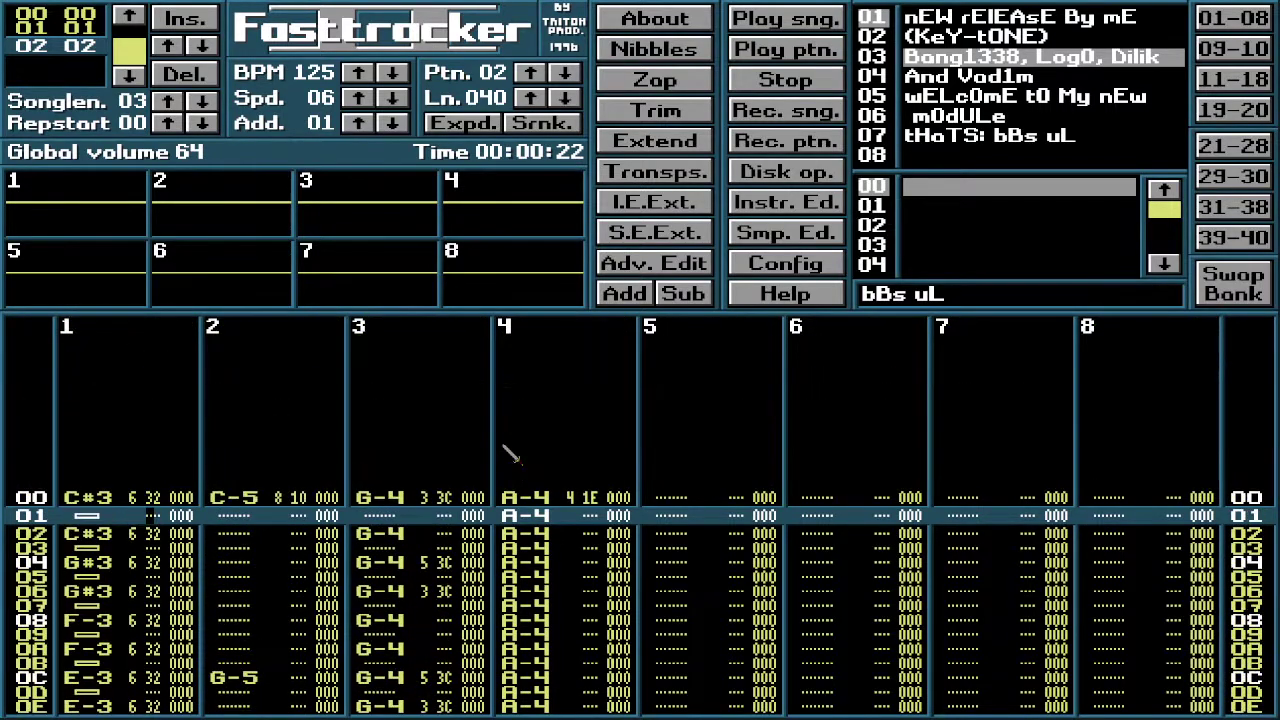
# Step: Open the disk operations and list all files in the tracker songs folder
pyautogui.scroll(1, 510, 455)
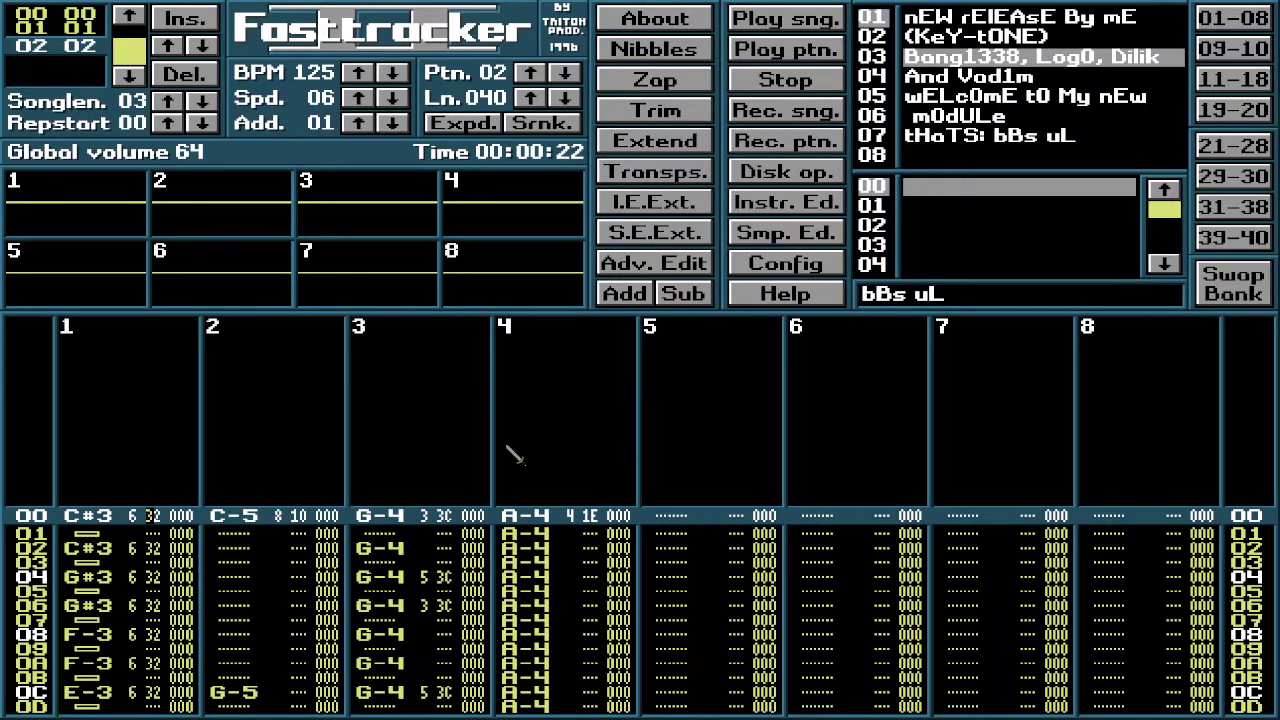
pyautogui.click(788, 173)
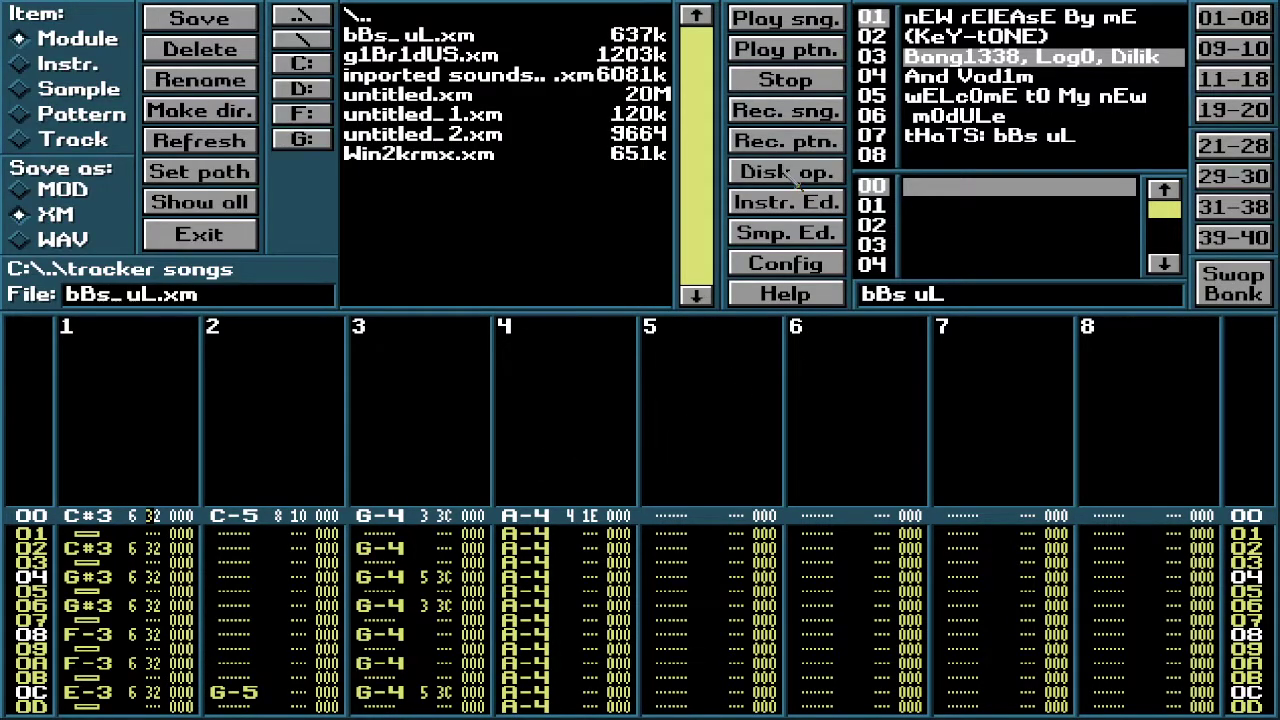
pyautogui.click(235, 210)
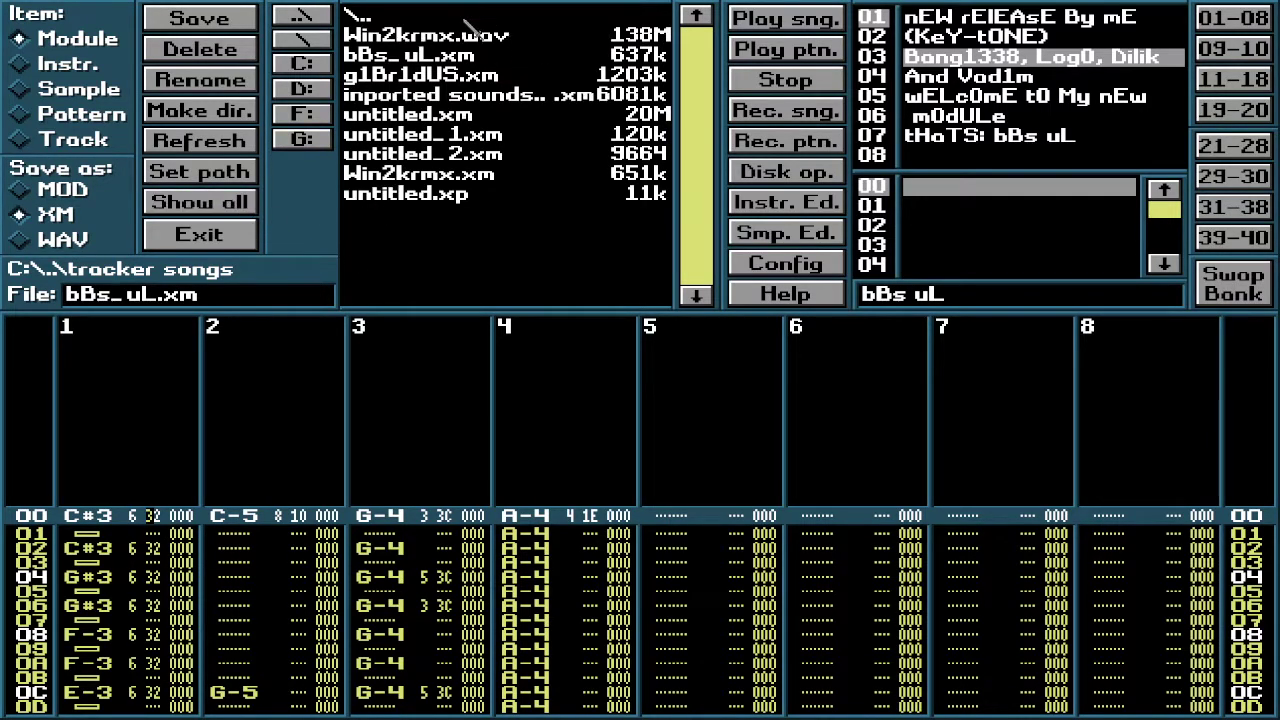
# Step: Browse up to the user folder and load the module iDk_MoDuLE.C67 from Downloads
pyautogui.click(452, 24)
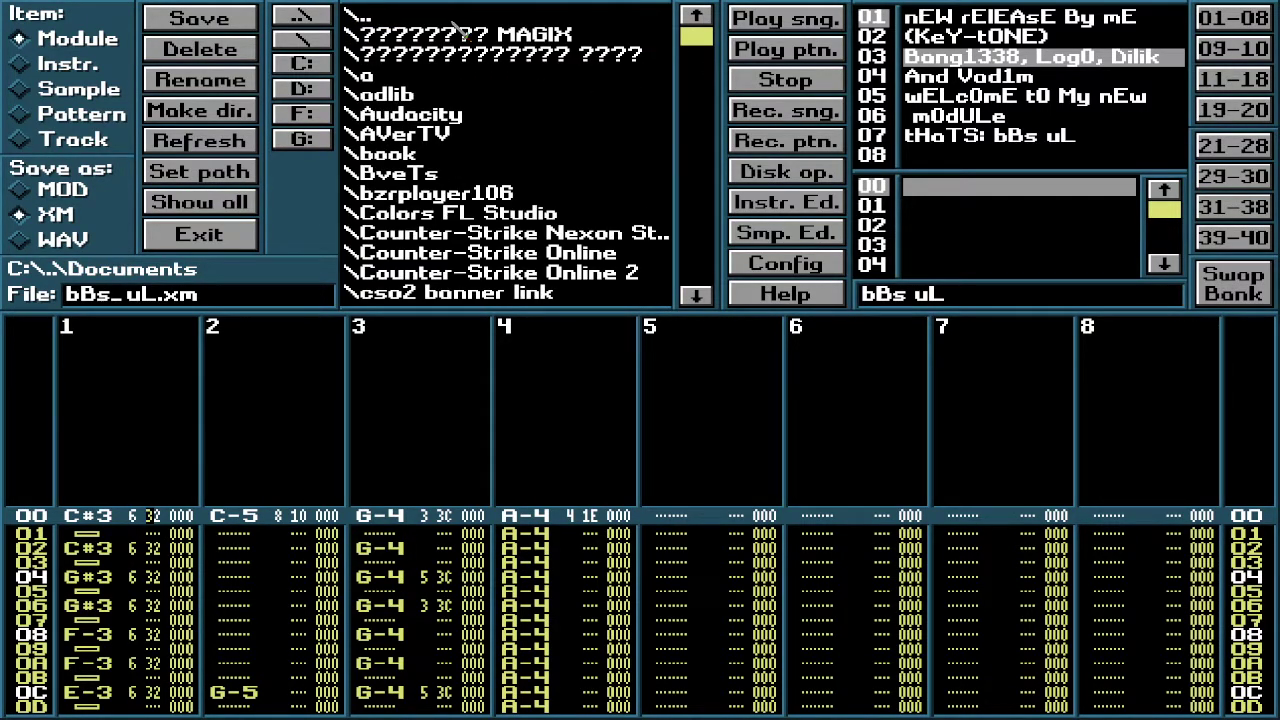
pyautogui.click(424, 20)
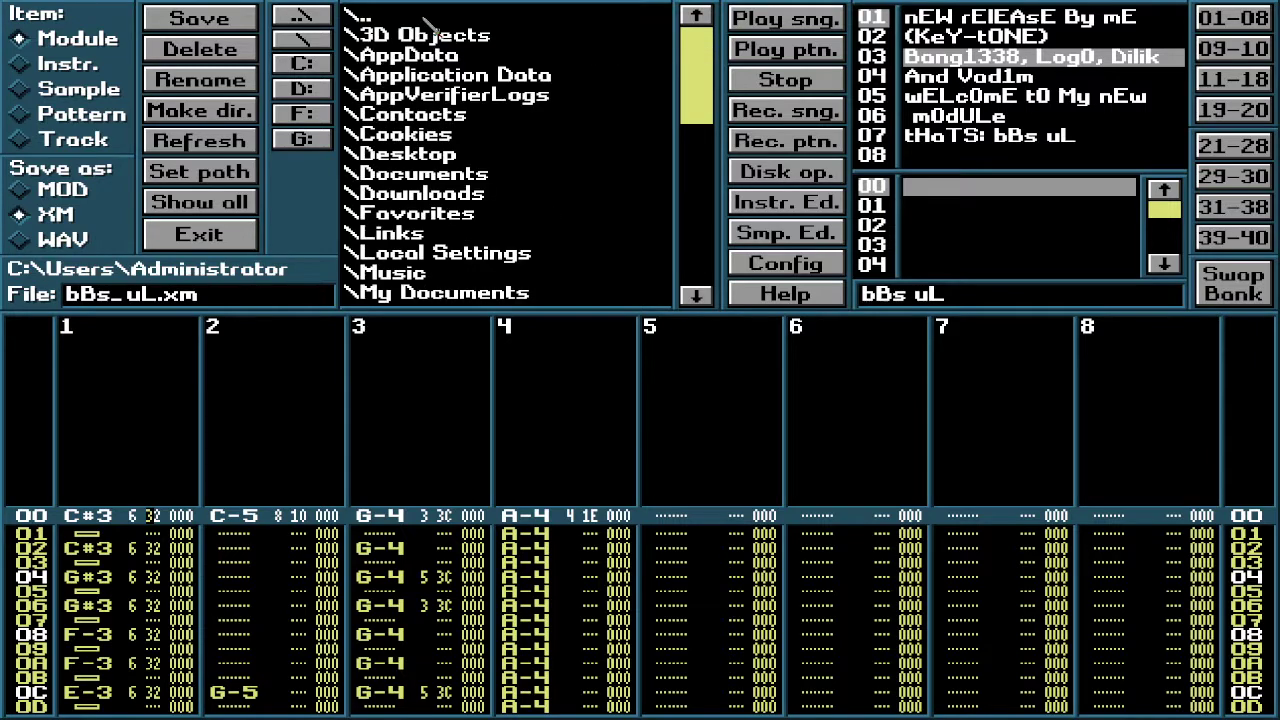
pyautogui.click(450, 177)
pyautogui.moveTo(700, 48); pyautogui.dragTo(703, 110)
pyautogui.click(595, 18)
pyautogui.click(471, 194)
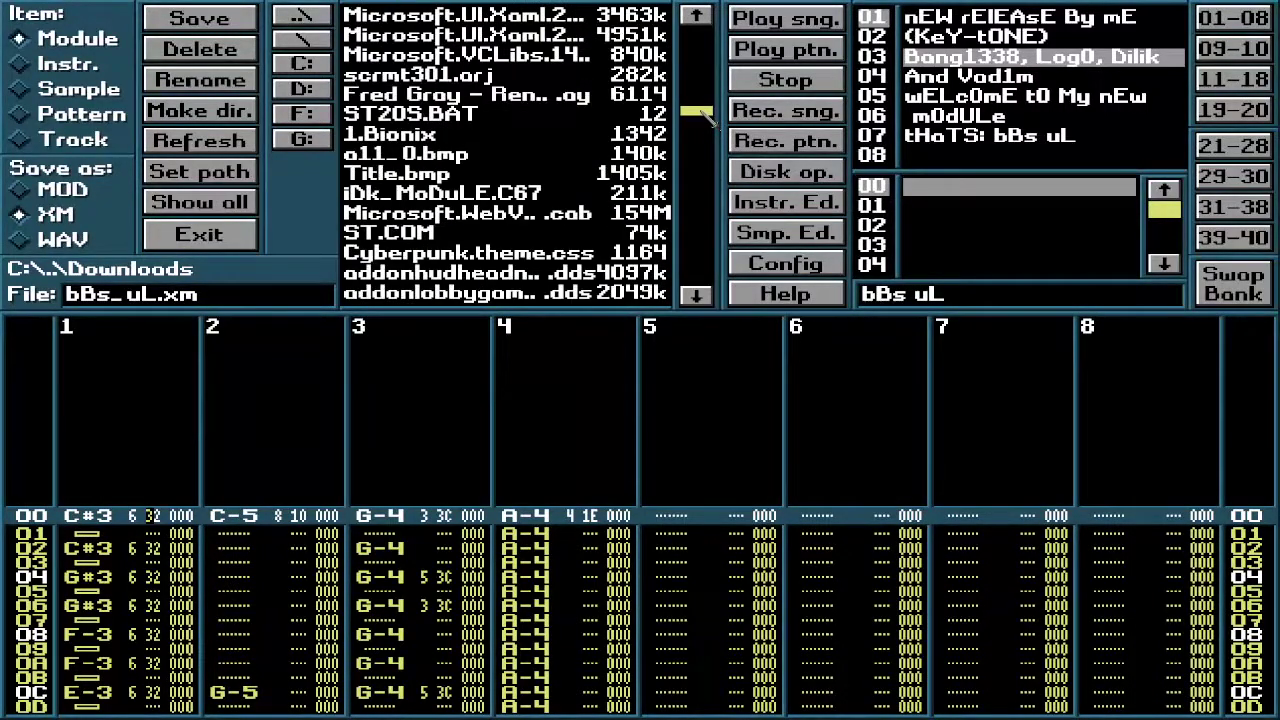
pyautogui.click(541, 194)
pyautogui.click(245, 243)
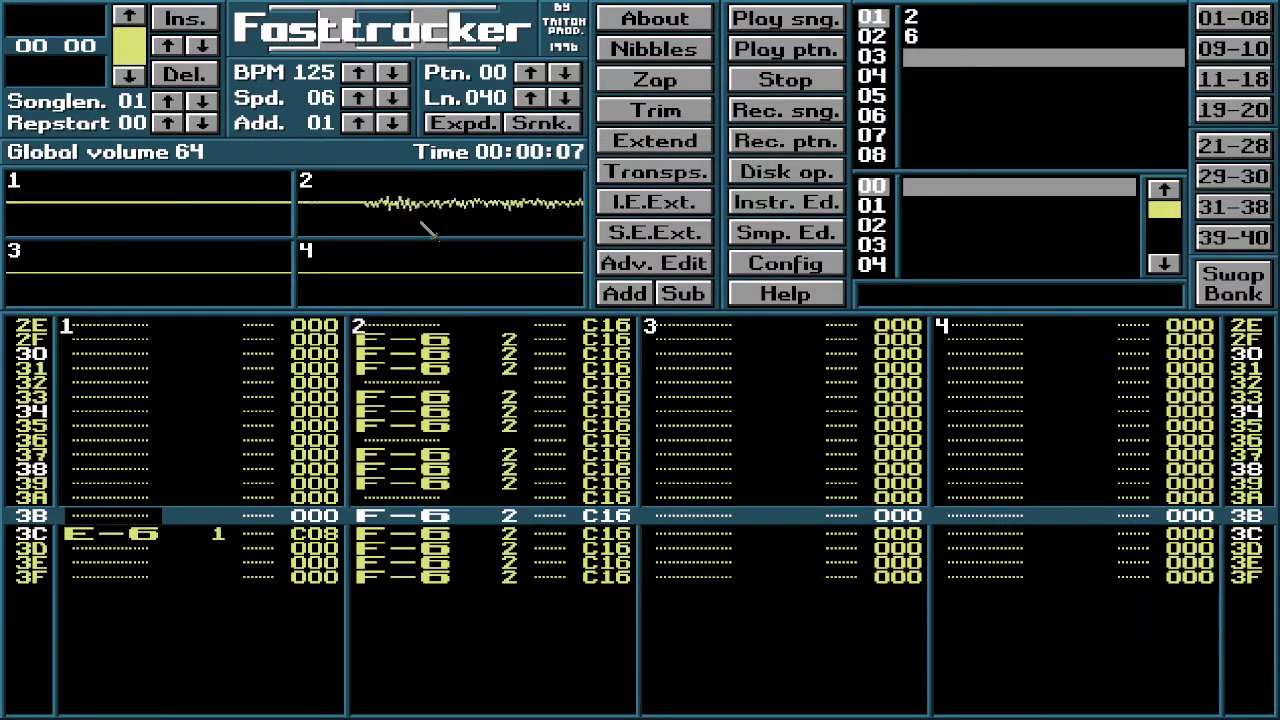
# Step: Examine pattern 00 row by row to find where the channel 1 and 2 notes repeat
pyautogui.press('Down')
pyautogui.press('Down')
pyautogui.press('Down')
pyautogui.press('Down')
pyautogui.press('Down')
pyautogui.press('Down')
pyautogui.press('Down')
pyautogui.press('Down')
pyautogui.press('Down')
pyautogui.press('Down')
pyautogui.press('Down')
pyautogui.press('Down')
pyautogui.press('Down')
pyautogui.press('Down')
pyautogui.press('Down')
pyautogui.press('Down')
pyautogui.press('Down')
pyautogui.press('Down')
pyautogui.press('Down')
pyautogui.press('Down')
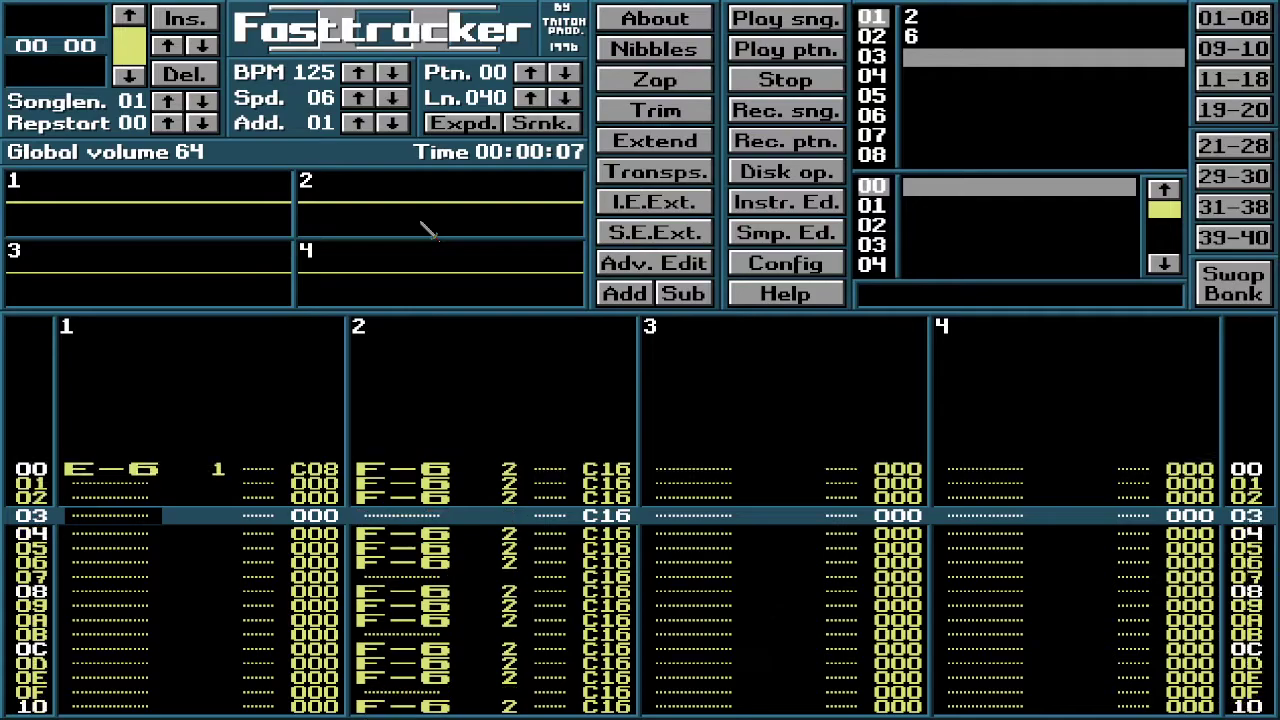
pyautogui.press('Down')
pyautogui.press('Down')
pyautogui.press('Down')
pyautogui.press('Down')
pyautogui.press('Down')
pyautogui.press('Down')
pyautogui.press('Down')
pyautogui.press('Down')
pyautogui.press('Down')
pyautogui.press('Down')
pyautogui.press('Down')
pyautogui.press('Down')
pyautogui.press('Down')
pyautogui.press('Down')
pyautogui.press('Down')
pyautogui.press('Down')
pyautogui.press('Down')
pyautogui.press('Down')
pyautogui.press('Down')
pyautogui.press('Down')
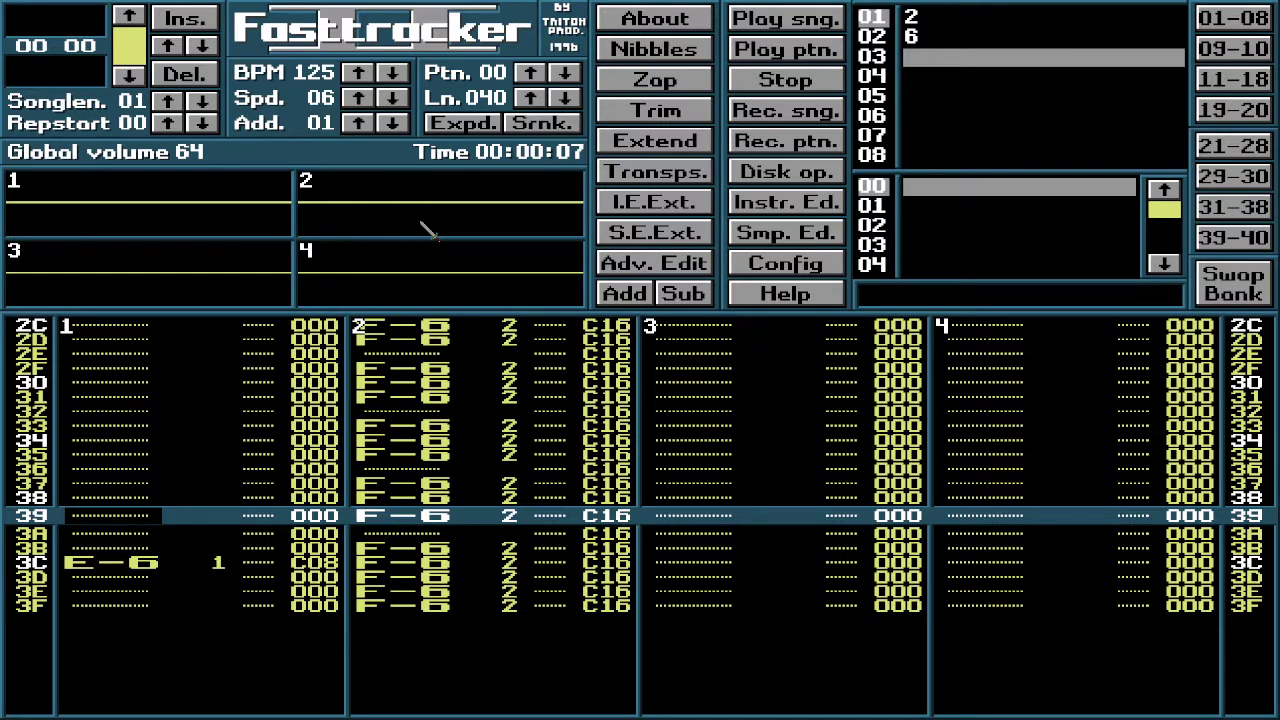
pyautogui.press('Up')
pyautogui.press('Up')
pyautogui.press('Up')
pyautogui.press('Up')
pyautogui.press('Up')
pyautogui.press('Up')
pyautogui.press('Up')
pyautogui.press('Up')
pyautogui.press('Up')
pyautogui.press('Up')
pyautogui.press('Up')
pyautogui.press('Up')
pyautogui.press('Up')
pyautogui.press('Up')
pyautogui.press('Up')
pyautogui.press('Up')
pyautogui.press('Up')
pyautogui.press('Up')
pyautogui.press('Up')
pyautogui.press('Up')
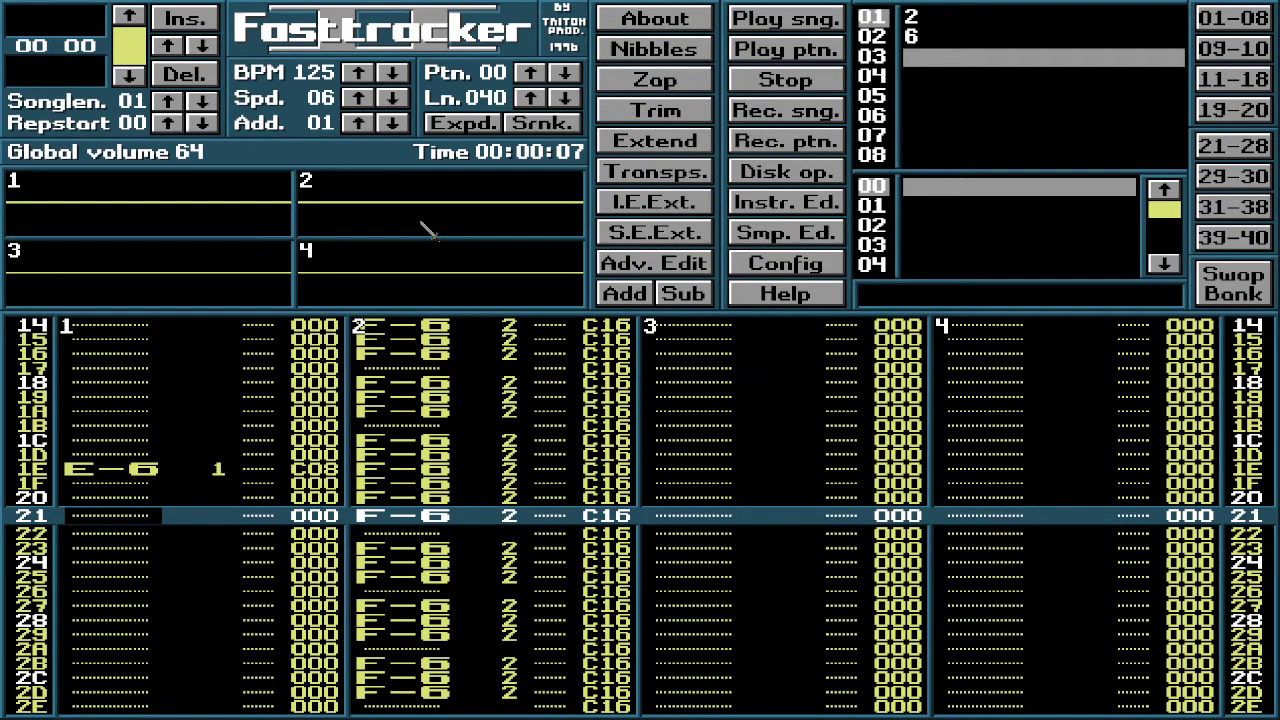
pyautogui.press('Up')
pyautogui.press('Up')
pyautogui.press('Up')
pyautogui.press('Up')
pyautogui.press('Up')
pyautogui.press('Up')
pyautogui.press('Up')
pyautogui.press('Up')
pyautogui.press('Up')
pyautogui.press('Up')
pyautogui.press('Up')
pyautogui.press('Up')
pyautogui.press('Up')
pyautogui.press('Up')
pyautogui.press('Up')
pyautogui.press('Up')
pyautogui.press('Up')
pyautogui.press('Up')
pyautogui.press('Up')
pyautogui.press('Up')
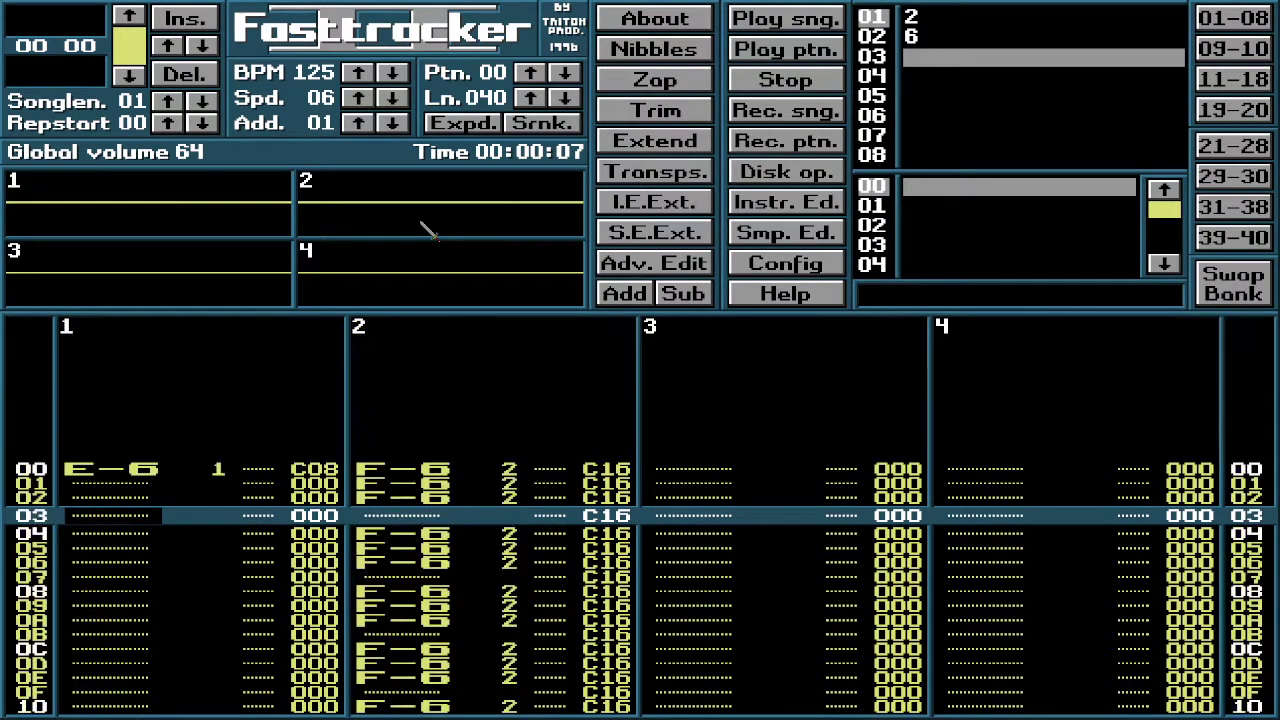
pyautogui.press('Down')
pyautogui.press('Down')
pyautogui.press('Down')
pyautogui.press('Down')
pyautogui.press('Down')
pyautogui.press('Down')
pyautogui.press('Down')
pyautogui.press('Down')
pyautogui.press('Down')
pyautogui.press('Down')
pyautogui.press('Down')
pyautogui.press('Down')
pyautogui.press('Down')
pyautogui.press('Down')
pyautogui.press('Down')
pyautogui.press('Down')
pyautogui.press('Down')
pyautogui.press('Down')
pyautogui.press('Down')
pyautogui.press('Down')
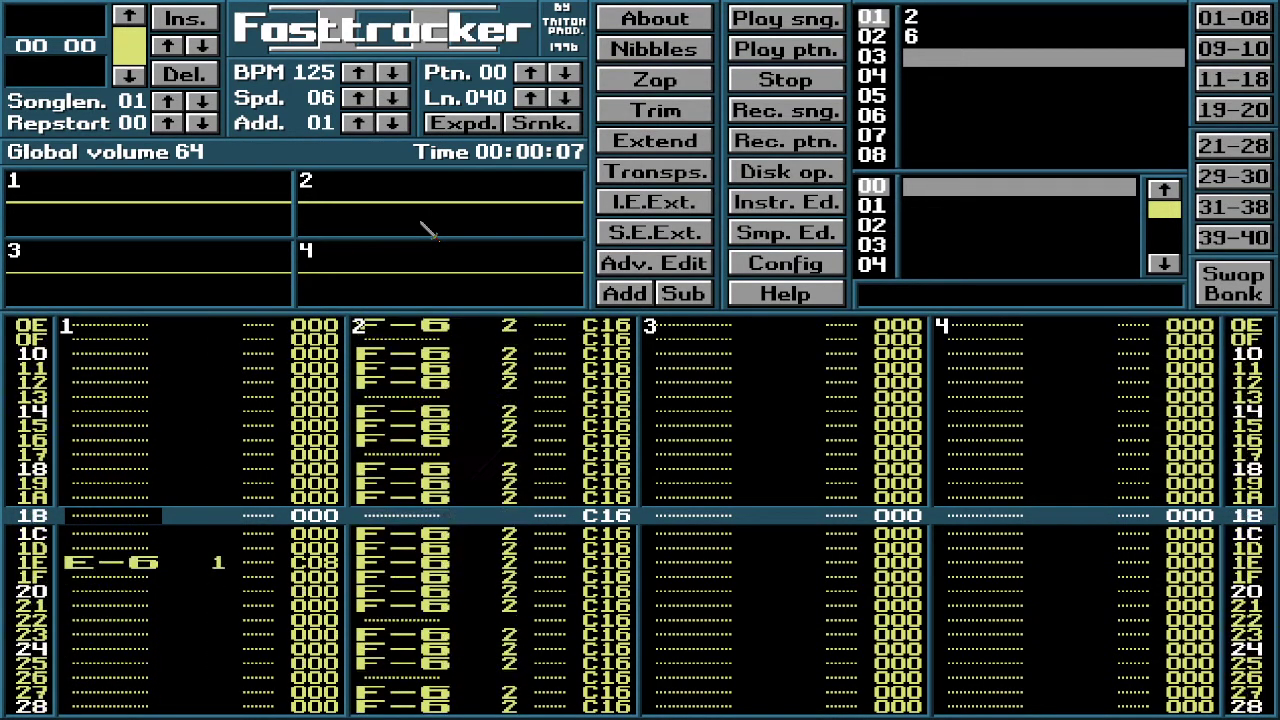
pyautogui.press('Down')
pyautogui.press('Down')
pyautogui.press('Down')
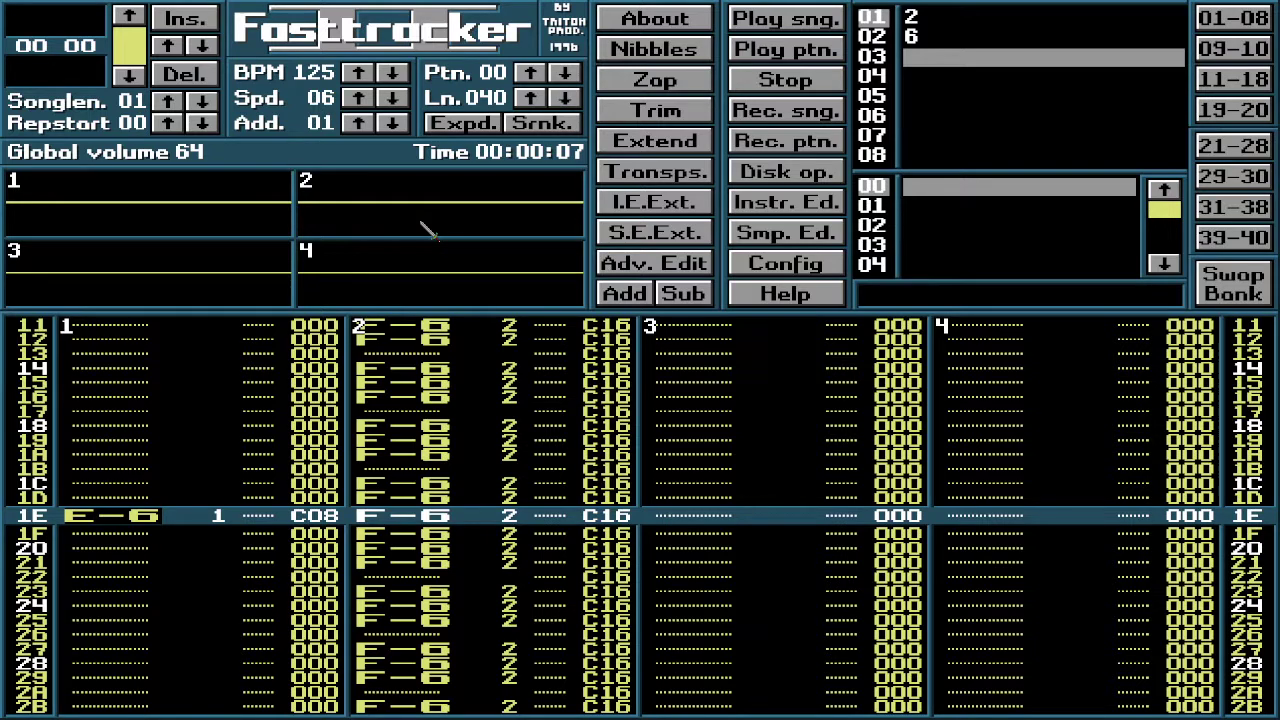
# Step: Shorten pattern 00 to a length of 01E and play it back briefly
pyautogui.press('Up')
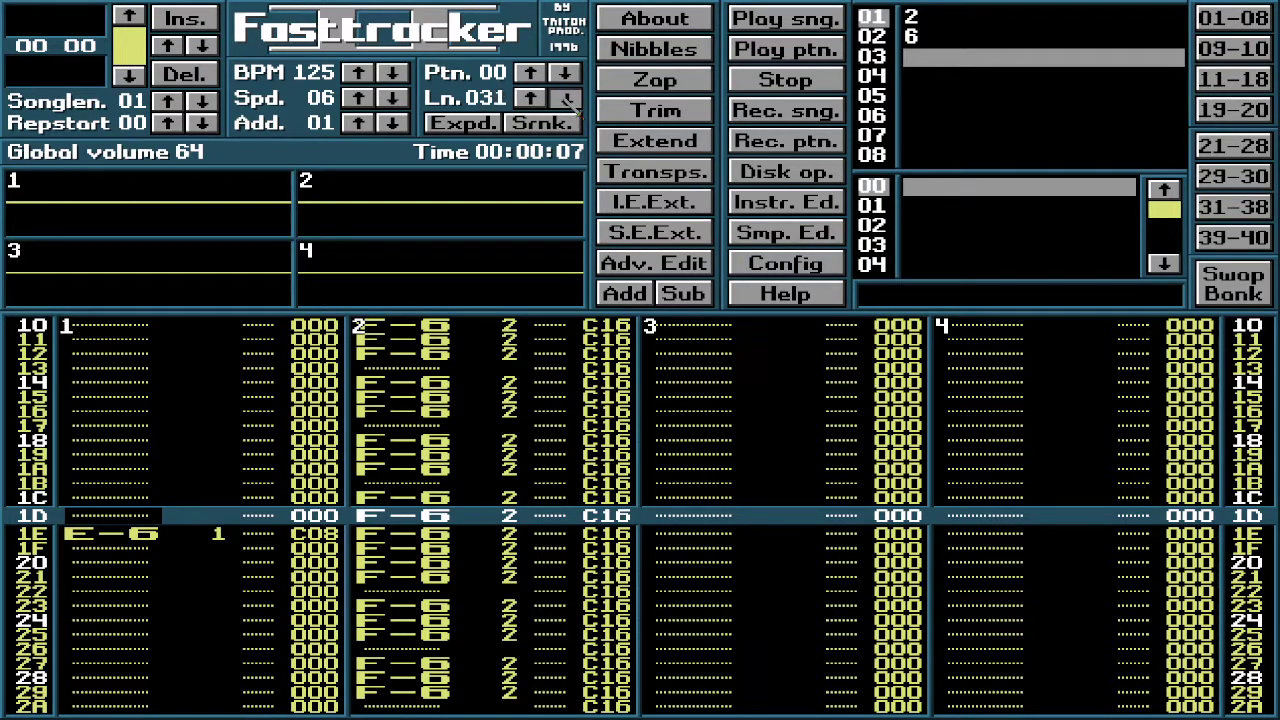
pyautogui.moveTo(566, 100); pyautogui.dragTo(566, 100)
pyautogui.press('Control_R')
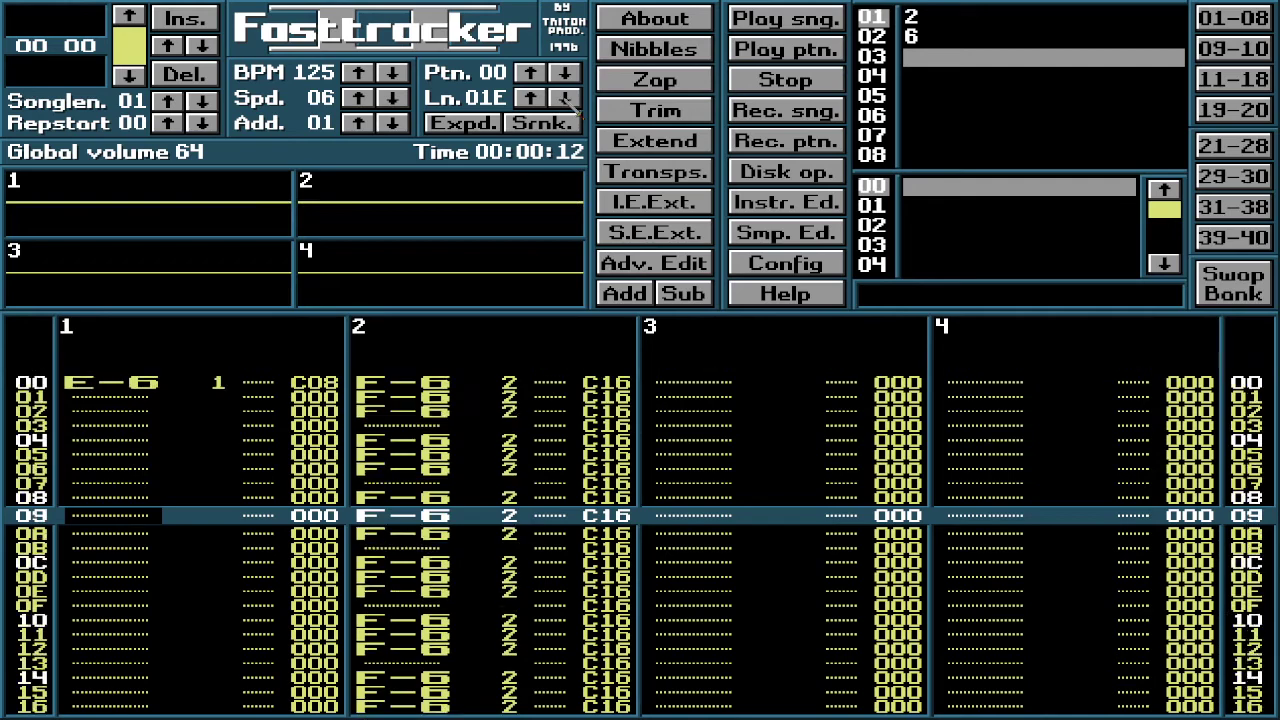
pyautogui.press('space')
# Step: In edit mode, remove the repeated instrument number 2 from the channel 2 notes below row 00, keeping it in row 00
pyautogui.press('Up')
pyautogui.press('Up')
pyautogui.press('Up')
pyautogui.press('Up')
pyautogui.press('Up')
pyautogui.press('Up')
pyautogui.press('Up')
pyautogui.press('Up')
pyautogui.press('Up')
pyautogui.press('Up')
pyautogui.press('Up')
pyautogui.press('Up')
pyautogui.press('Up')
pyautogui.press('Up')
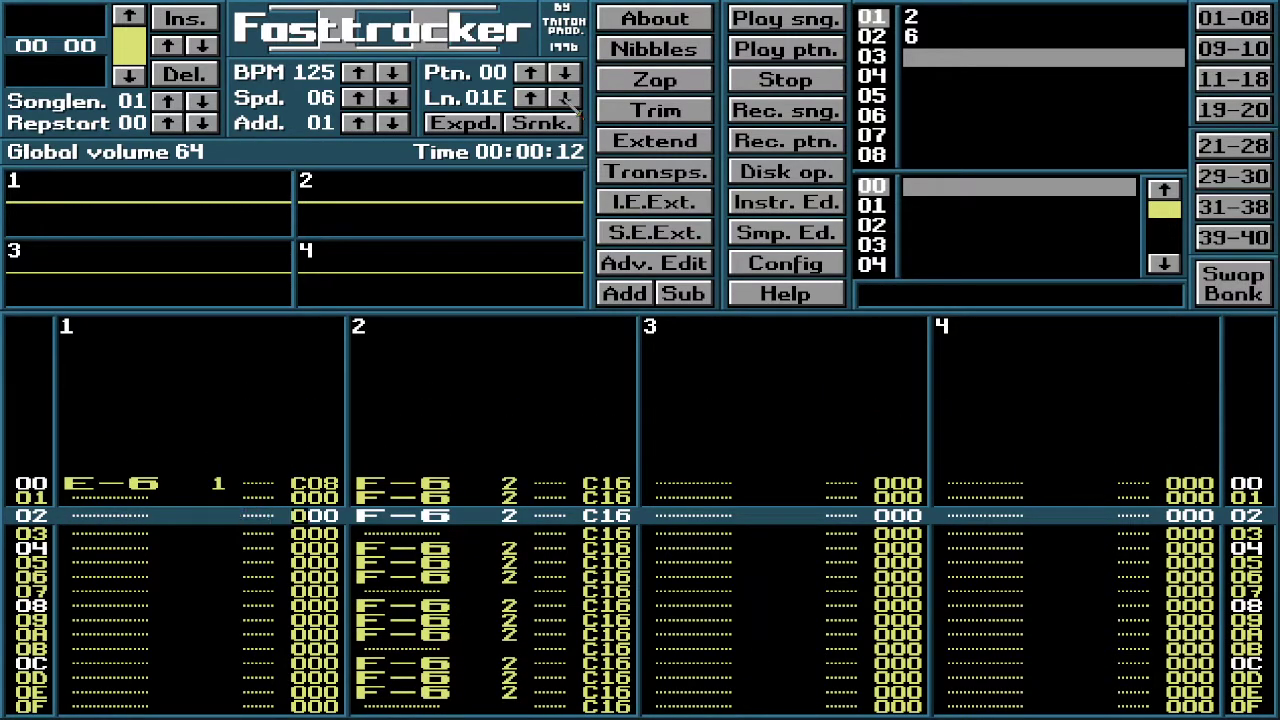
pyautogui.press('Up')
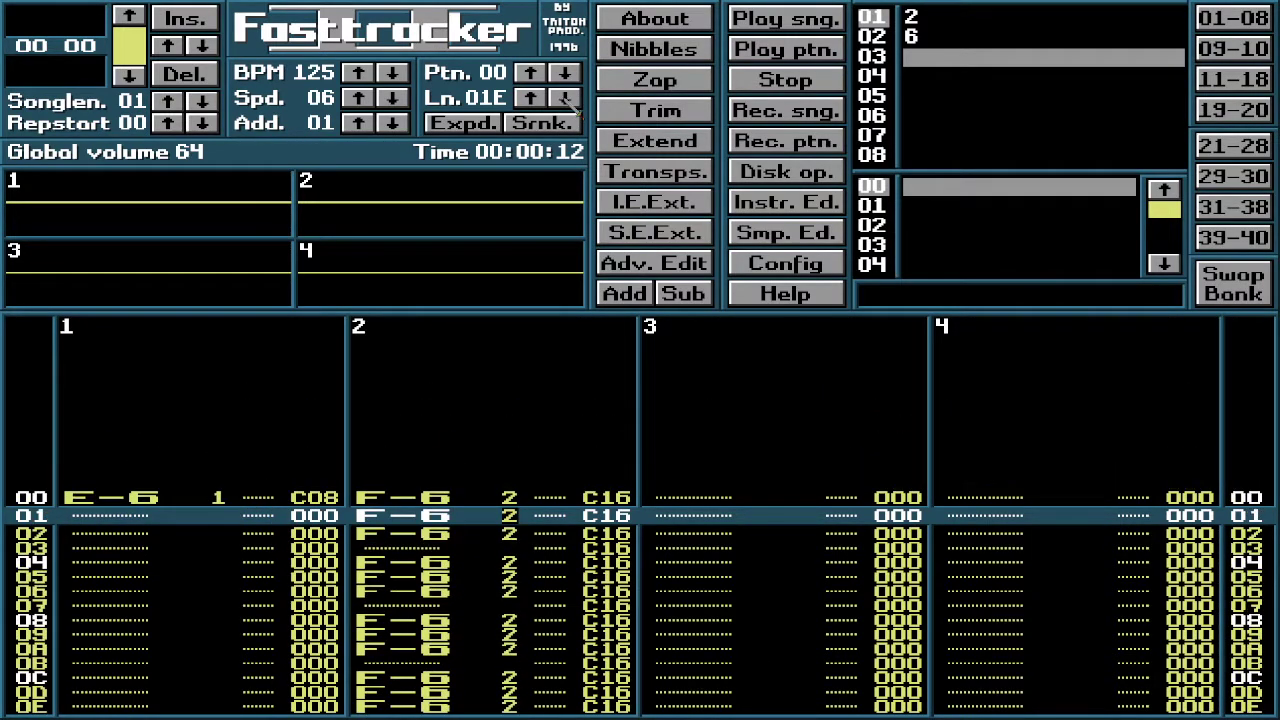
pyautogui.press('Down')
pyautogui.press('Down')
pyautogui.press('Down')
pyautogui.press('Down')
pyautogui.press('Down')
pyautogui.press('Down')
pyautogui.press('Down')
pyautogui.press('Down')
pyautogui.press('Down')
pyautogui.press('Down')
pyautogui.press('Down')
pyautogui.press('Down')
pyautogui.press('Down')
pyautogui.press('Down')
pyautogui.press('Down')
pyautogui.press('Down')
pyautogui.press('Down')
pyautogui.press('Down')
pyautogui.press('Down')
pyautogui.press('Down')
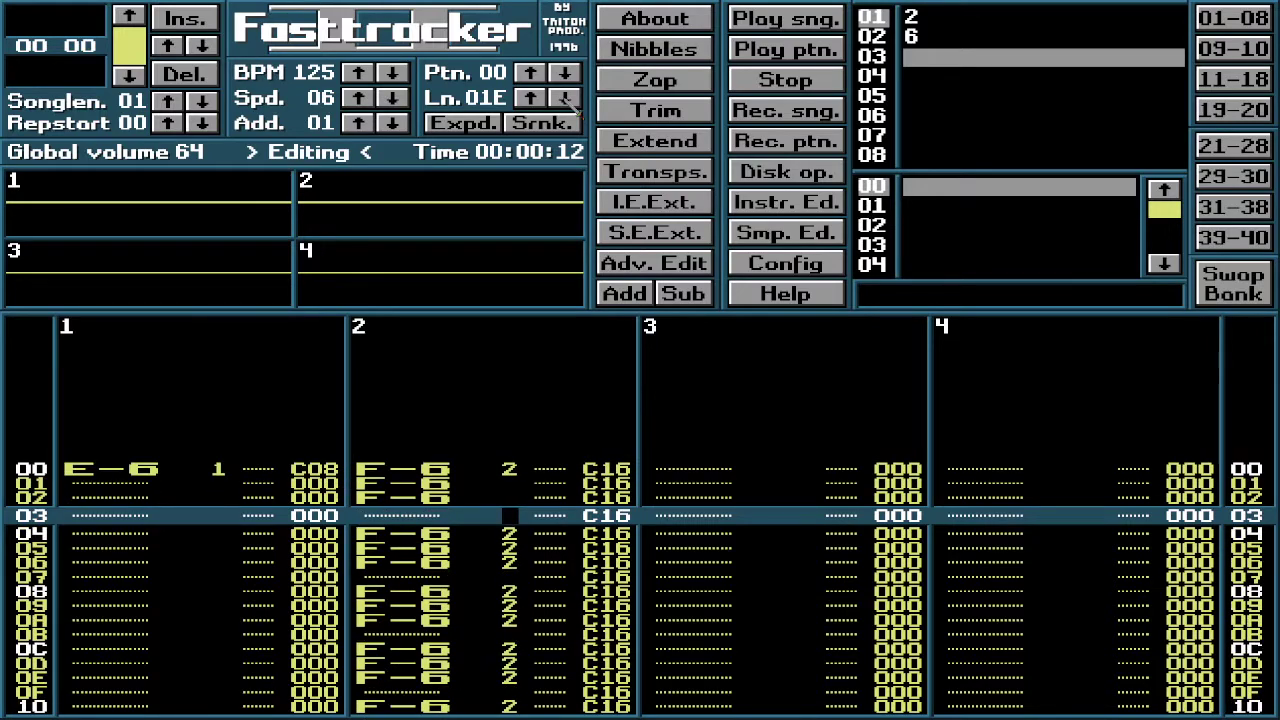
pyautogui.press('Down')
pyautogui.press('Down')
pyautogui.press('Down')
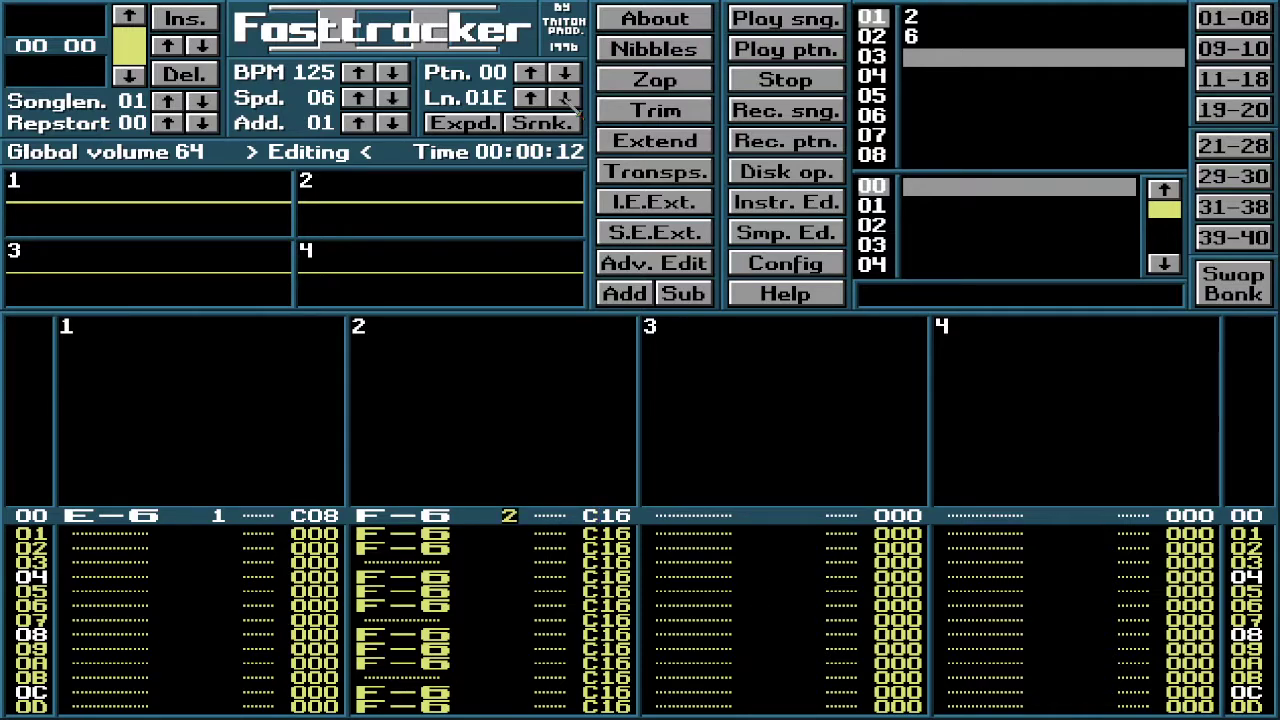
# Step: Clear the repeated C16 effect from channel 2 in rows 01 to 1D, keeping it in row 00, and play the module
pyautogui.press('Down')
pyautogui.press('Down')
pyautogui.press('Down')
pyautogui.press('Down')
pyautogui.press('Down')
pyautogui.press('Down')
pyautogui.press('Down')
pyautogui.press('Down')
pyautogui.press('Down')
pyautogui.press('Down')
pyautogui.press('Down')
pyautogui.press('Down')
pyautogui.press('Down')
pyautogui.press('Down')
pyautogui.press('Down')
pyautogui.press('Down')
pyautogui.press('Down')
pyautogui.press('Down')
pyautogui.press('Down')
pyautogui.press('Down')
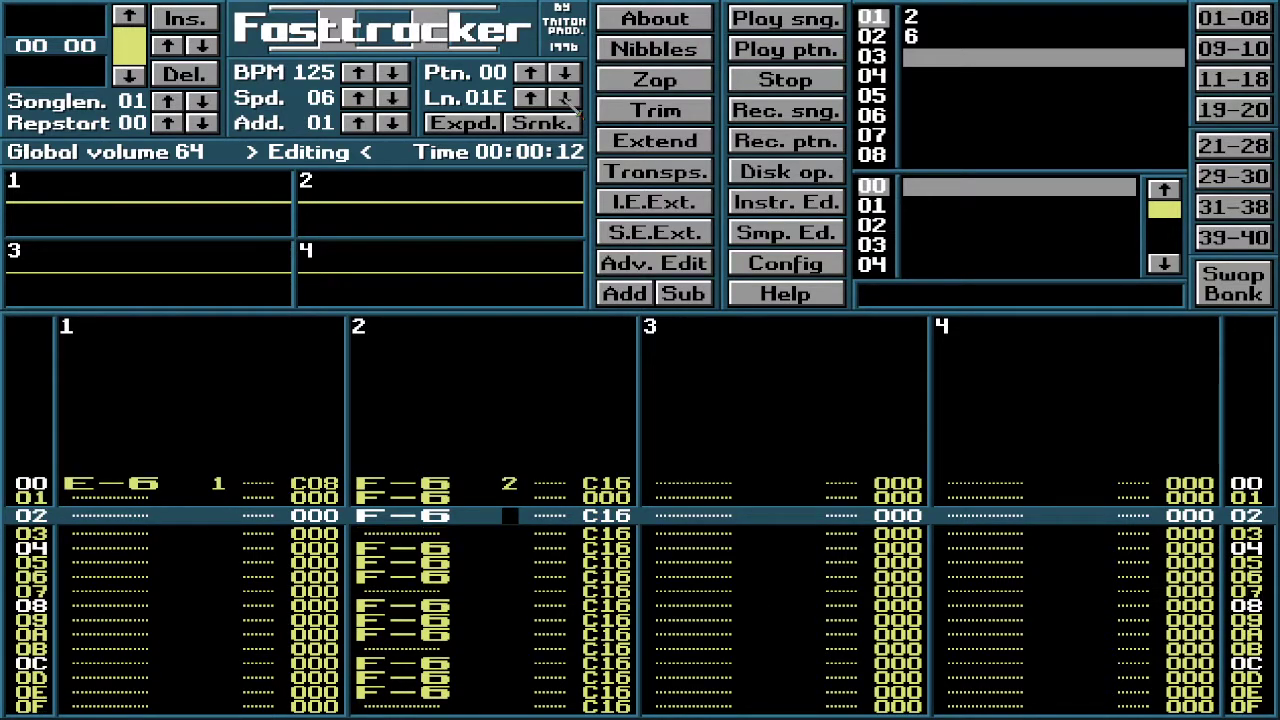
pyautogui.press('Down')
pyautogui.press('Down')
pyautogui.press('Down')
pyautogui.press('Down')
pyautogui.press('Down')
pyautogui.press('Down')
pyautogui.press('Down')
pyautogui.press('Down')
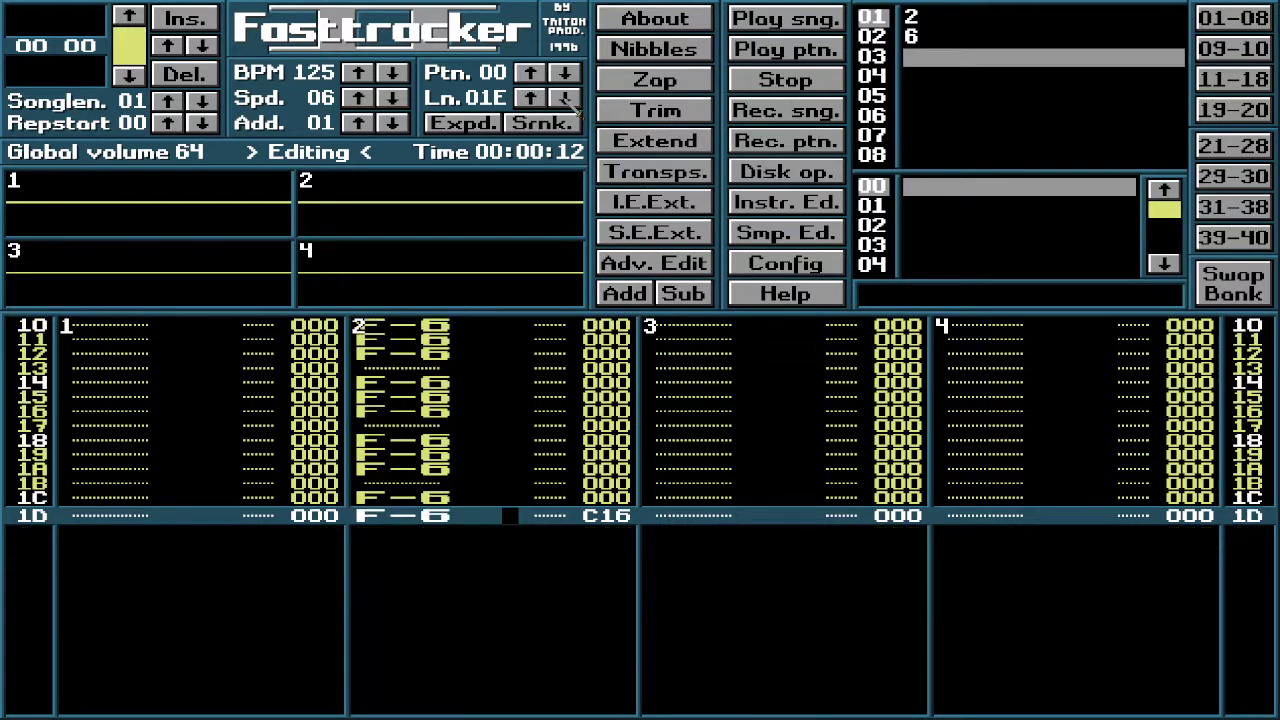
pyautogui.press('Control_R')
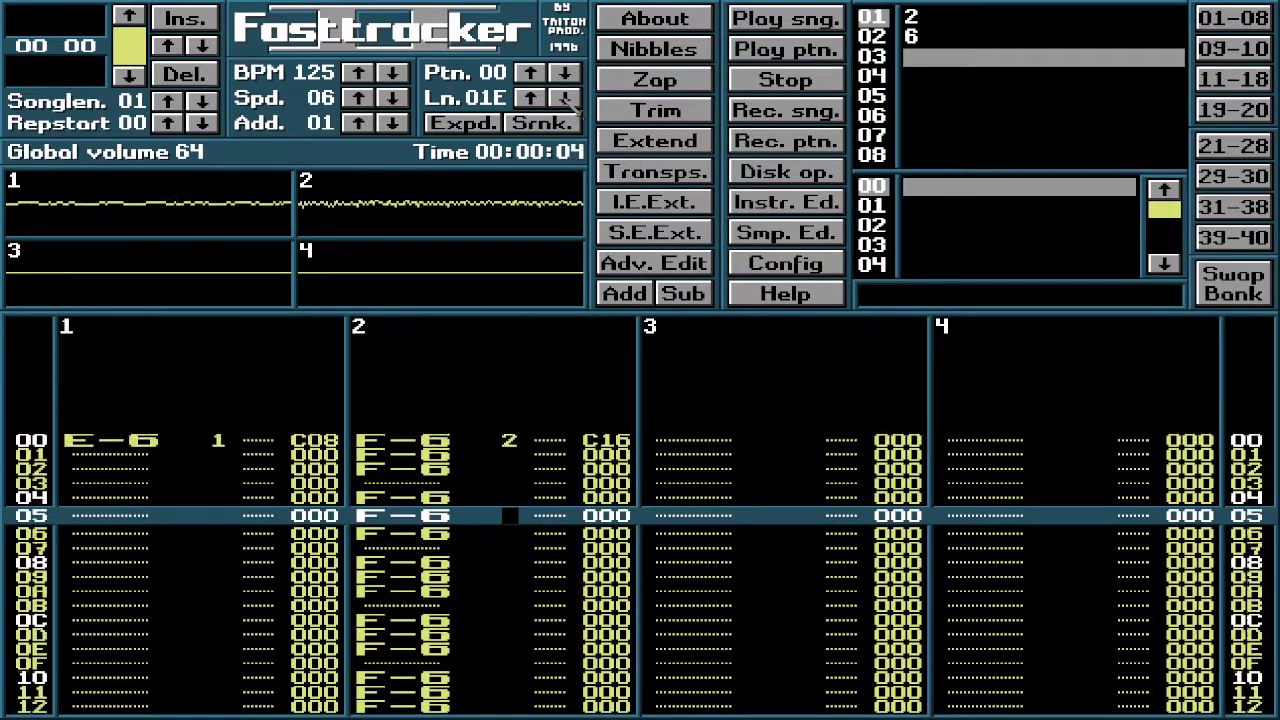
# Step: Save the module as iDk_MoDuLE.xm in the tracker songs folder inside Documents, and close the disk operations
pyautogui.click(790, 173)
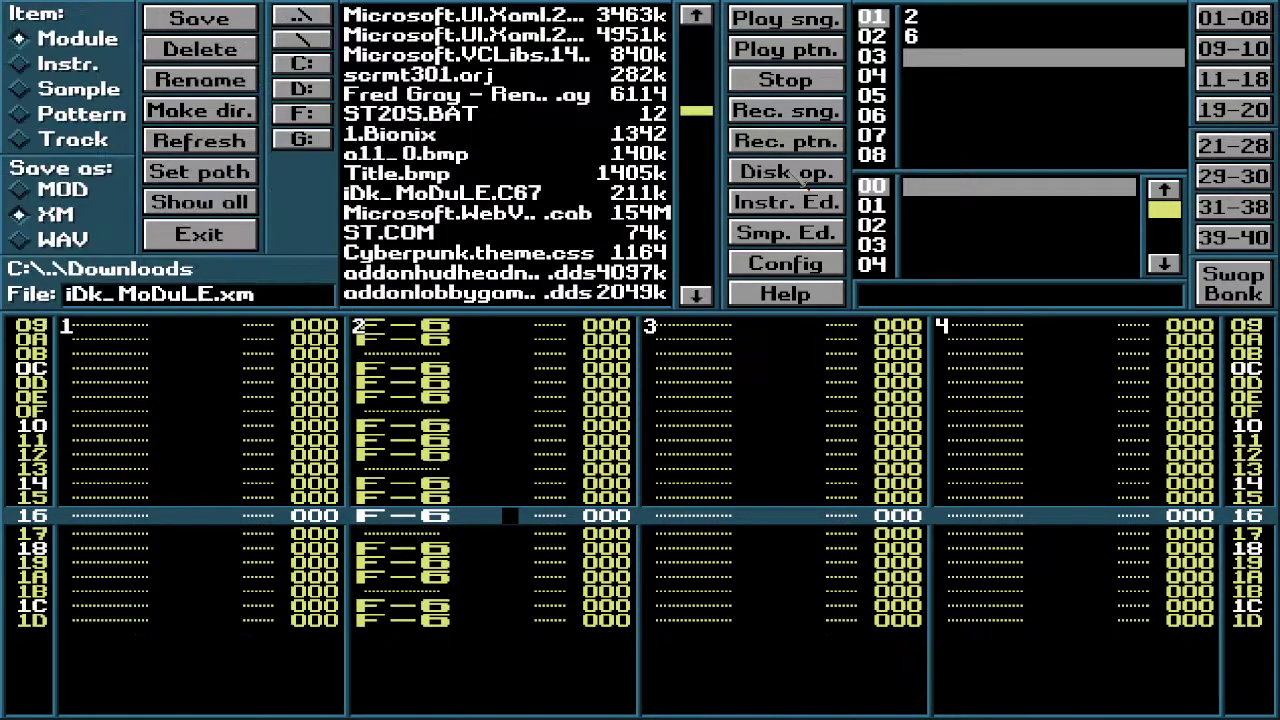
pyautogui.click(380, 15)
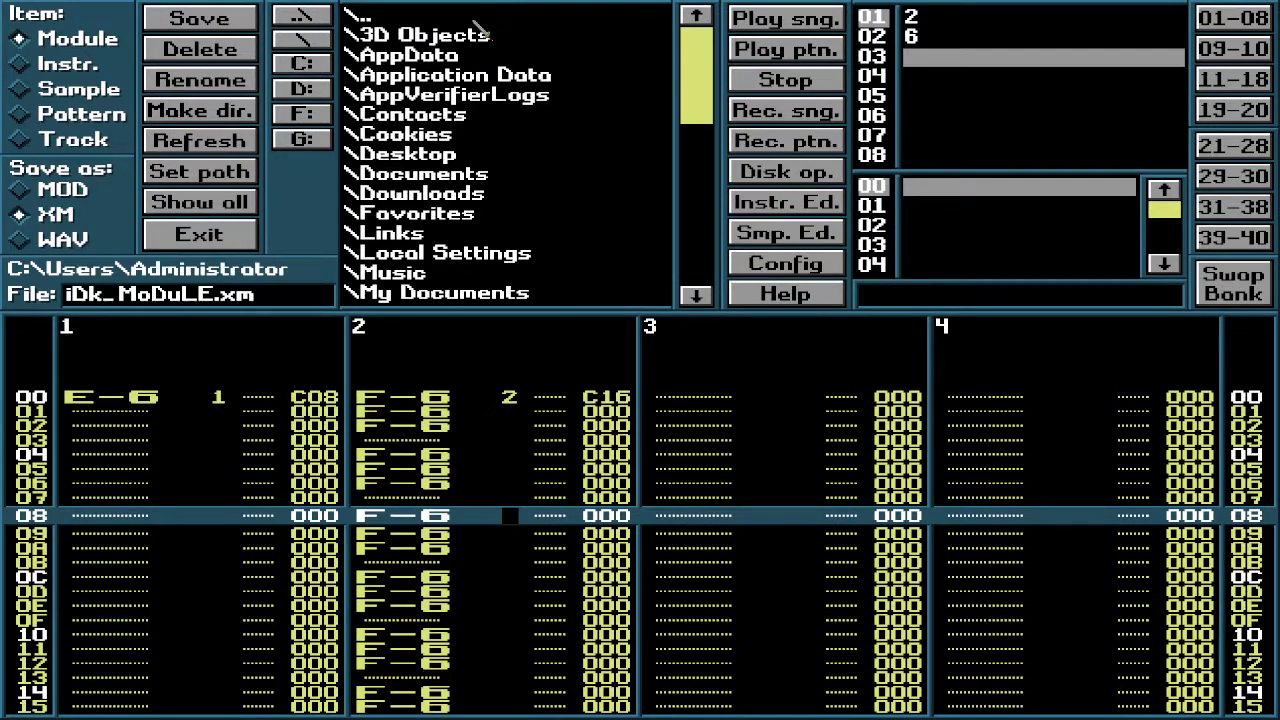
pyautogui.moveTo(712, 97)
pyautogui.mouseDown()
pyautogui.moveTo(712, 265)
pyautogui.moveTo(705, 85)
pyautogui.mouseUp()
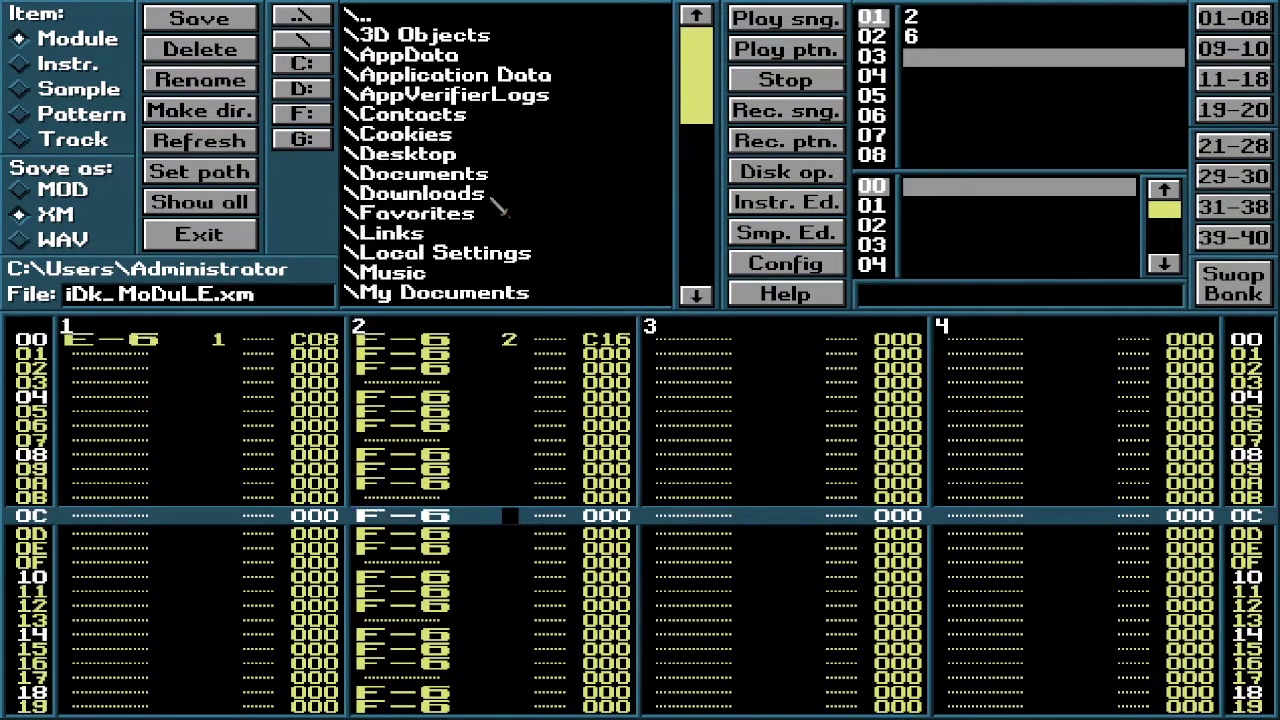
pyautogui.click(432, 180)
pyautogui.moveTo(697, 25); pyautogui.dragTo(705, 120)
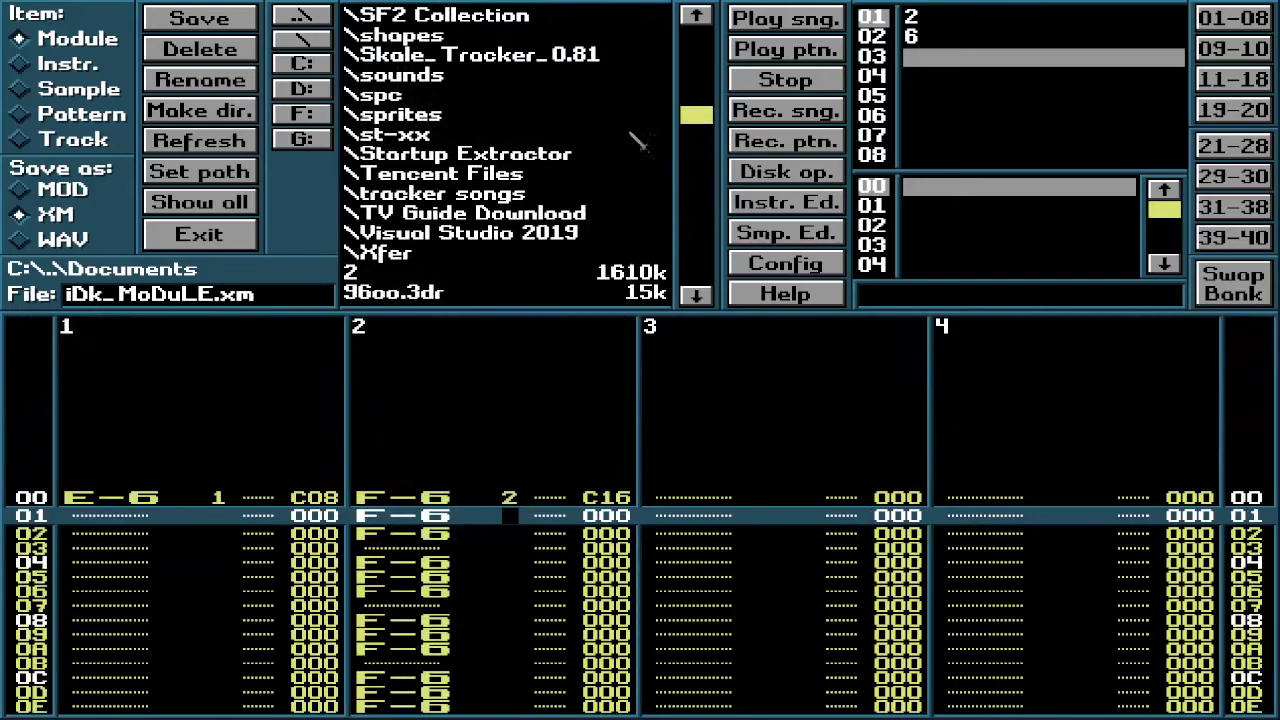
pyautogui.click(462, 194)
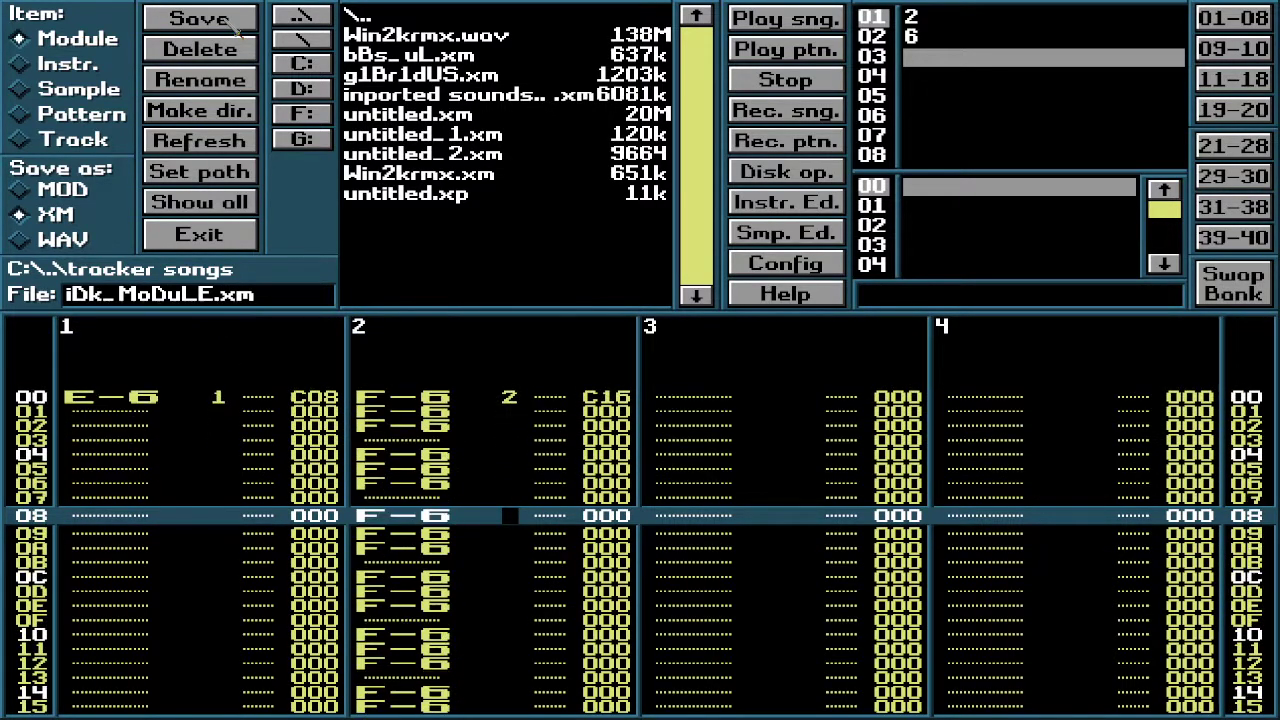
pyautogui.click(236, 28)
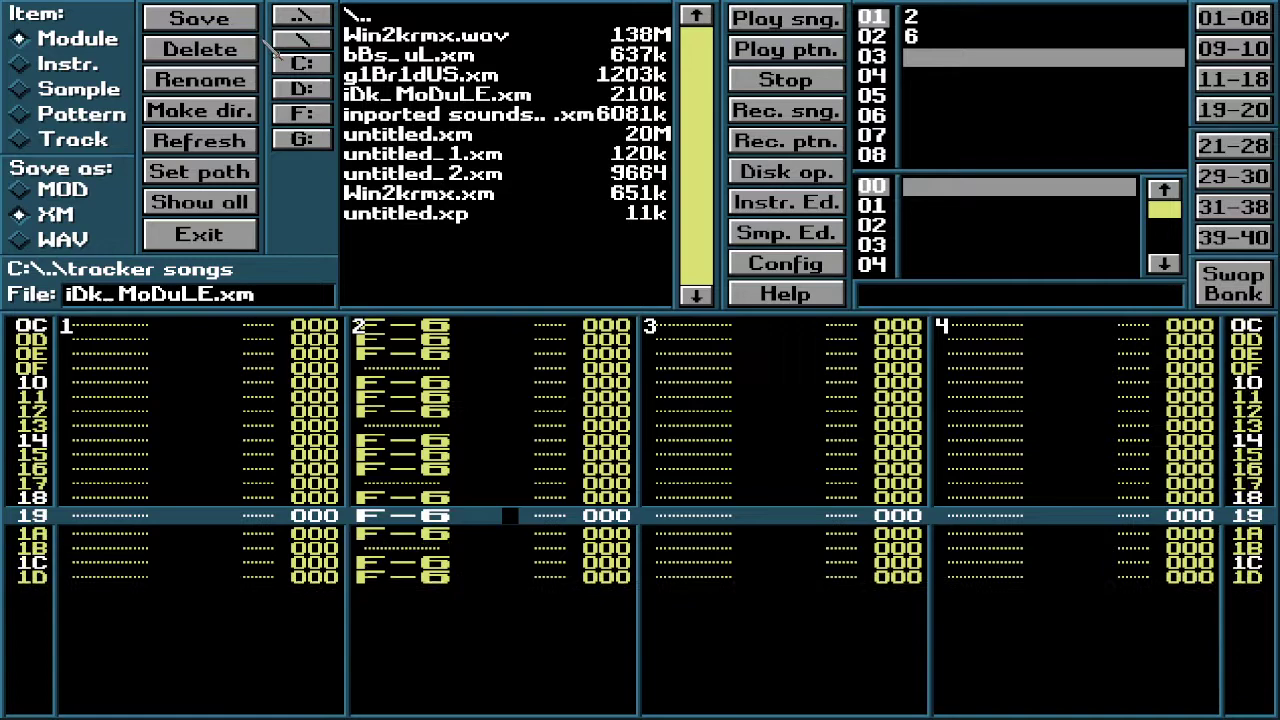
pyautogui.click(217, 238)
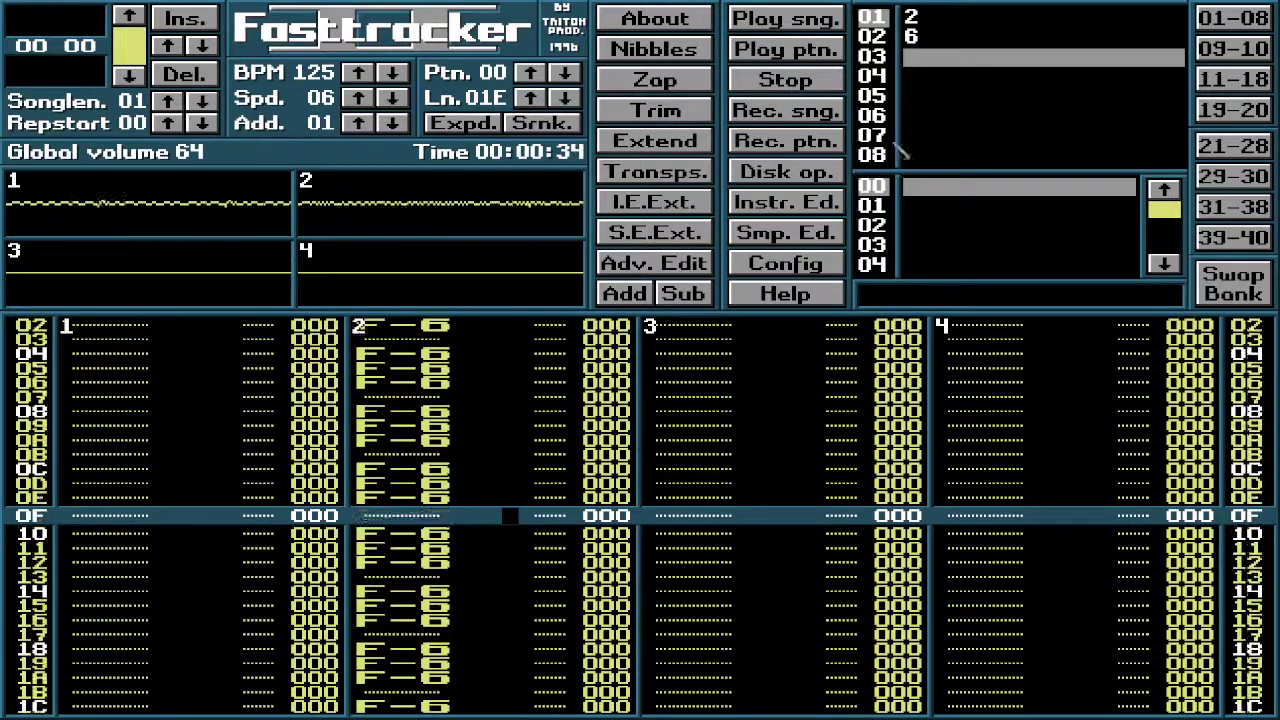
pyautogui.hotkey('alt', 'Tab')
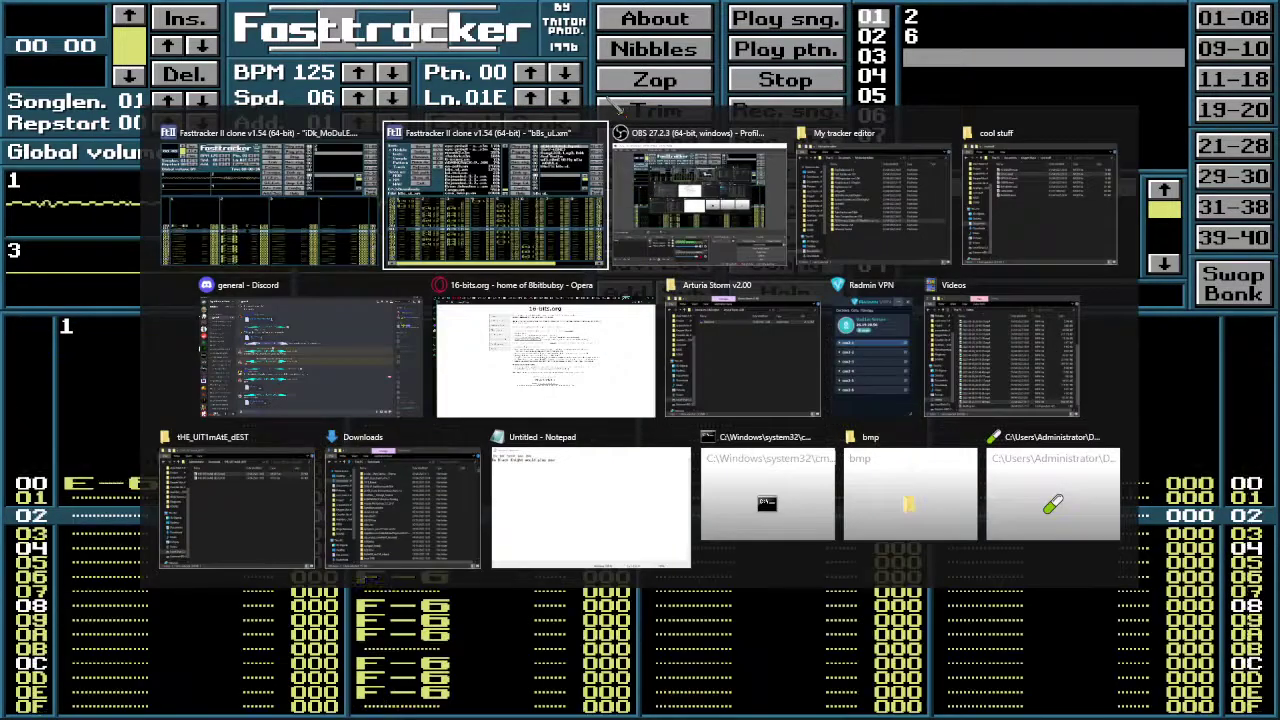
pyautogui.click(700, 205)
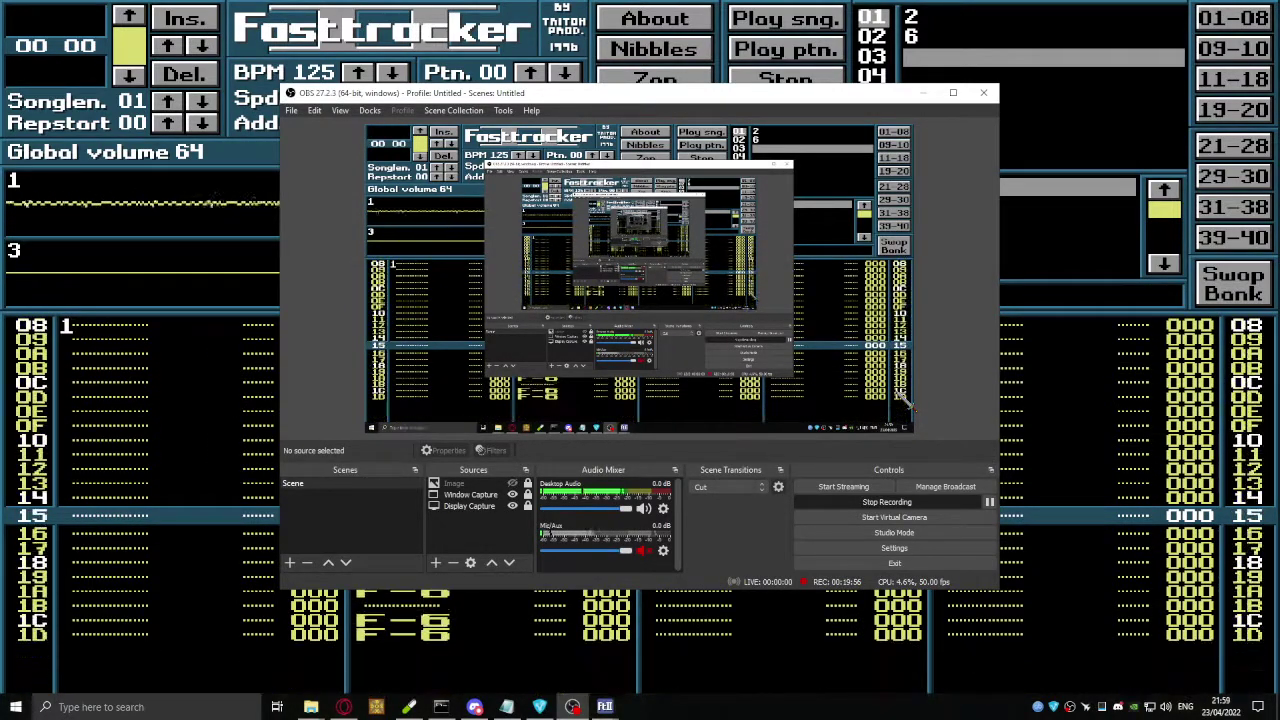
pyautogui.hotkey('alt', 'Tab')
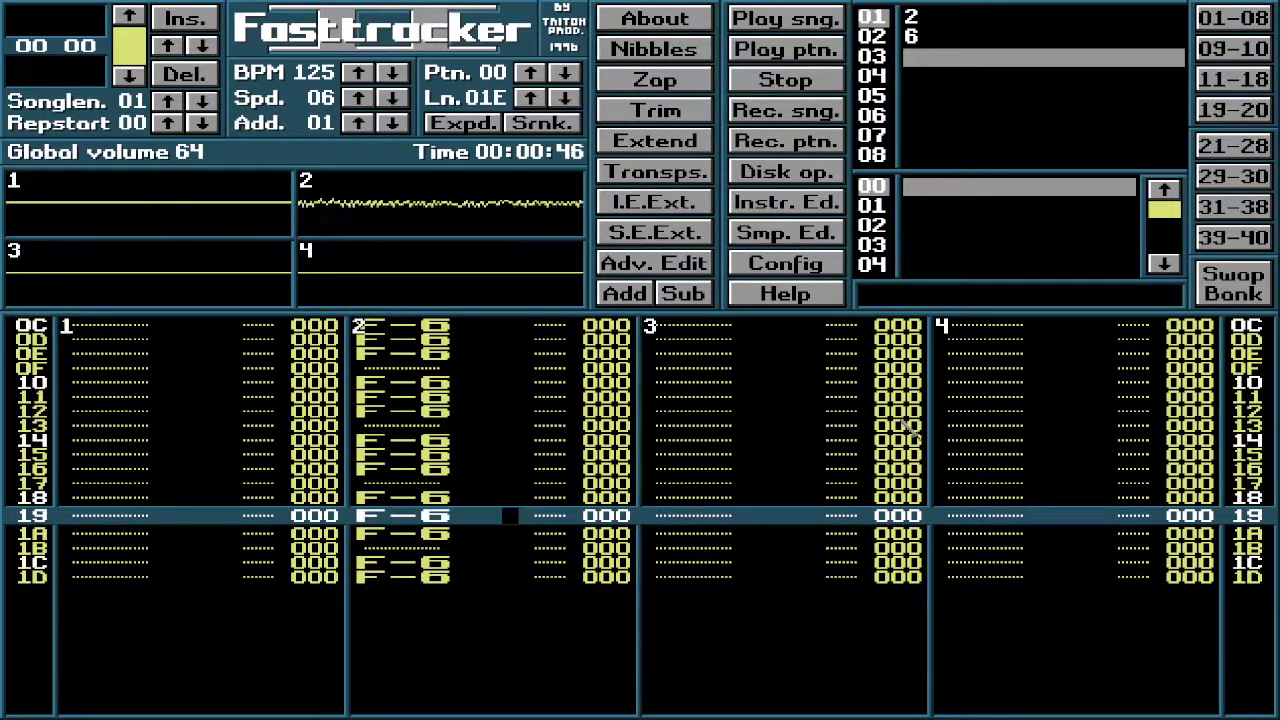
pyautogui.hotkey('alt', 'Tab')
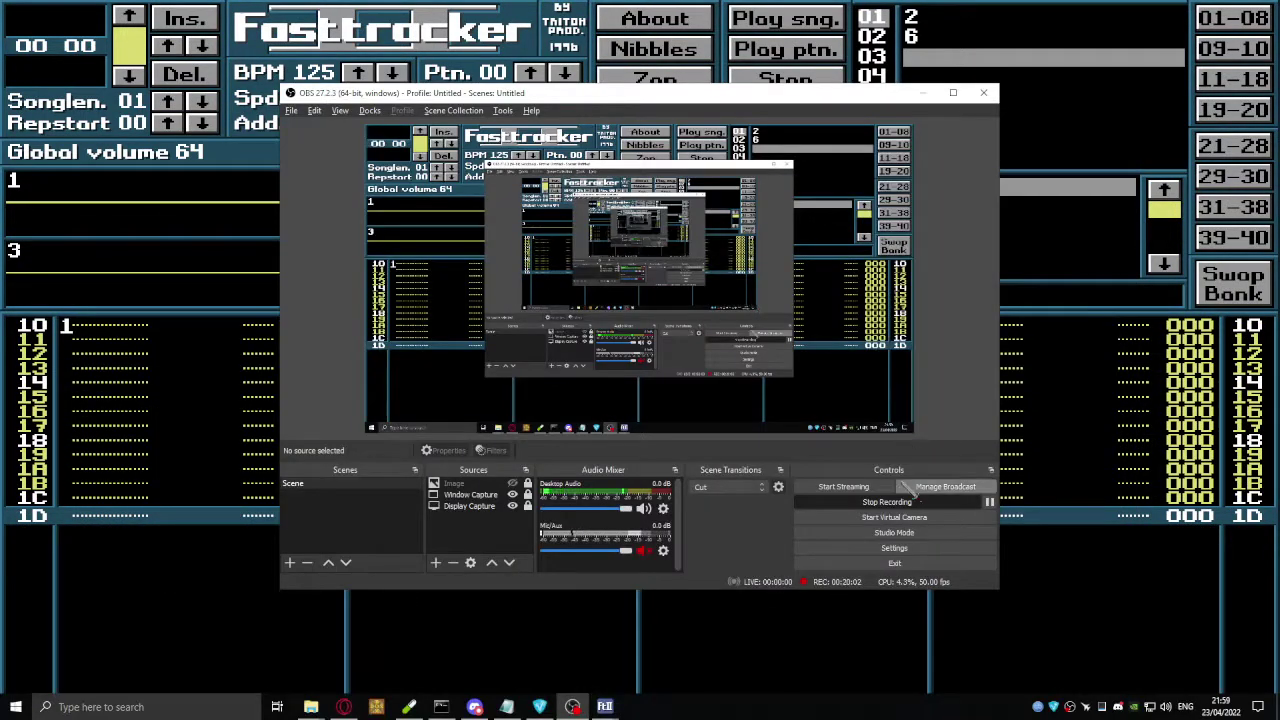